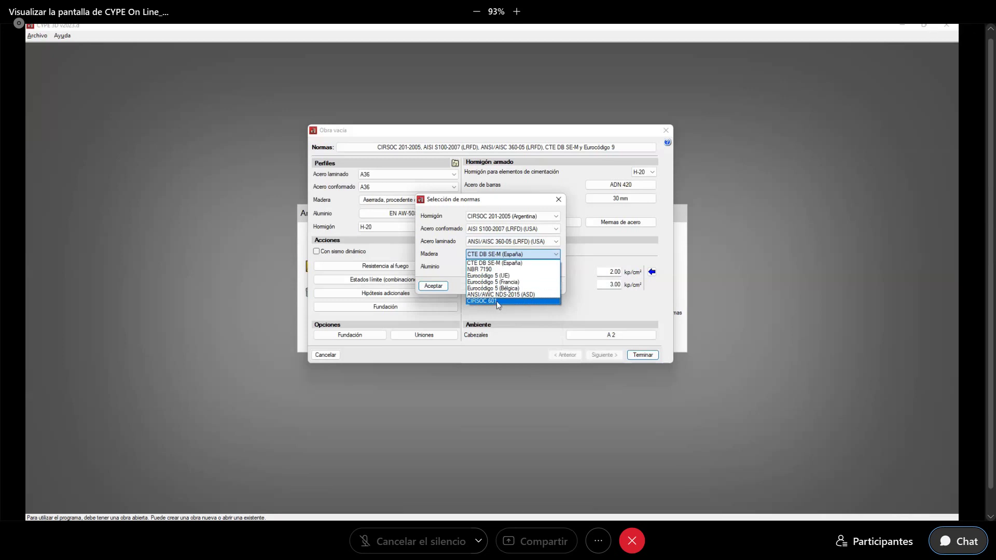
Set the timber code to CIRSOC 601, keep Eurocódigo 9 for aluminium, and choose the General use category
click(497, 301)
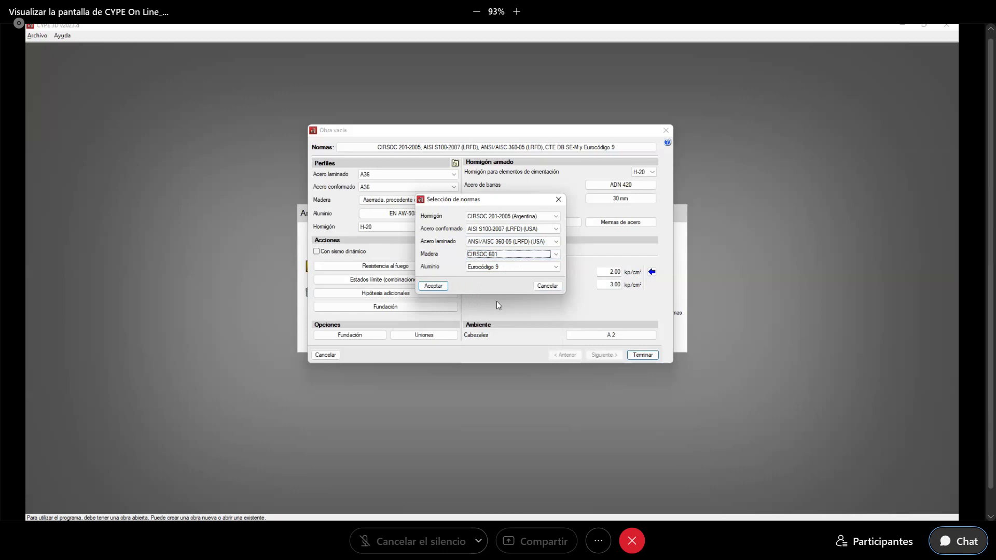
click(490, 267)
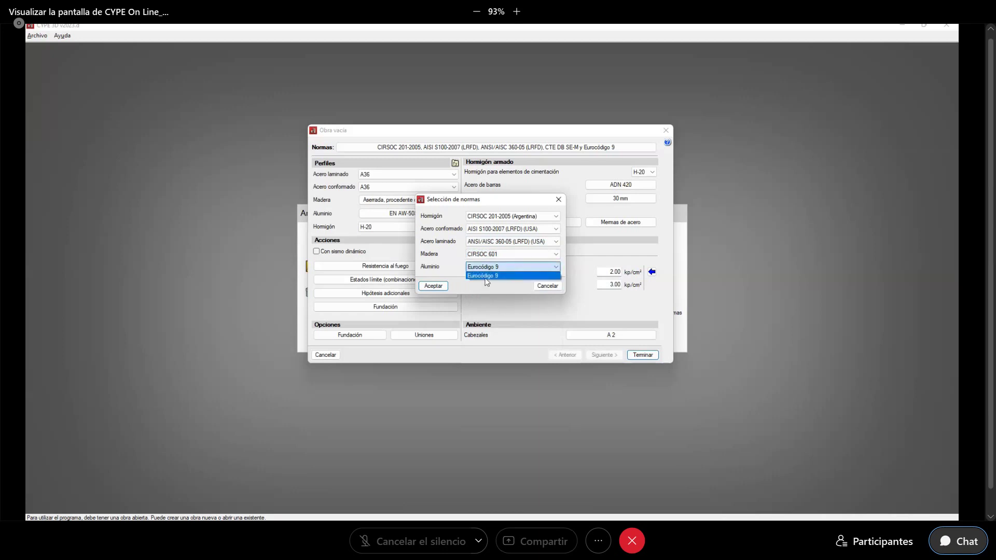
click(490, 275)
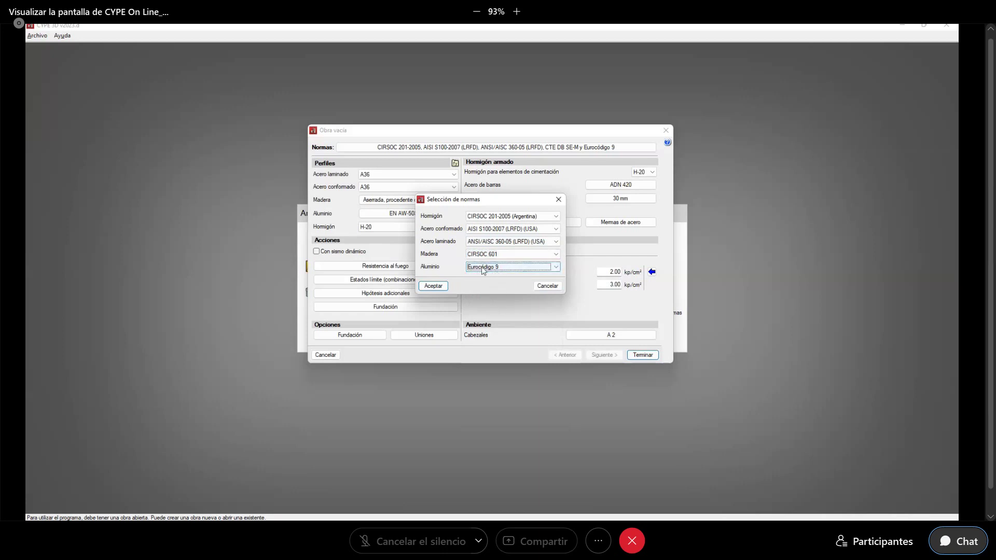
click(489, 268)
click(489, 274)
click(433, 286)
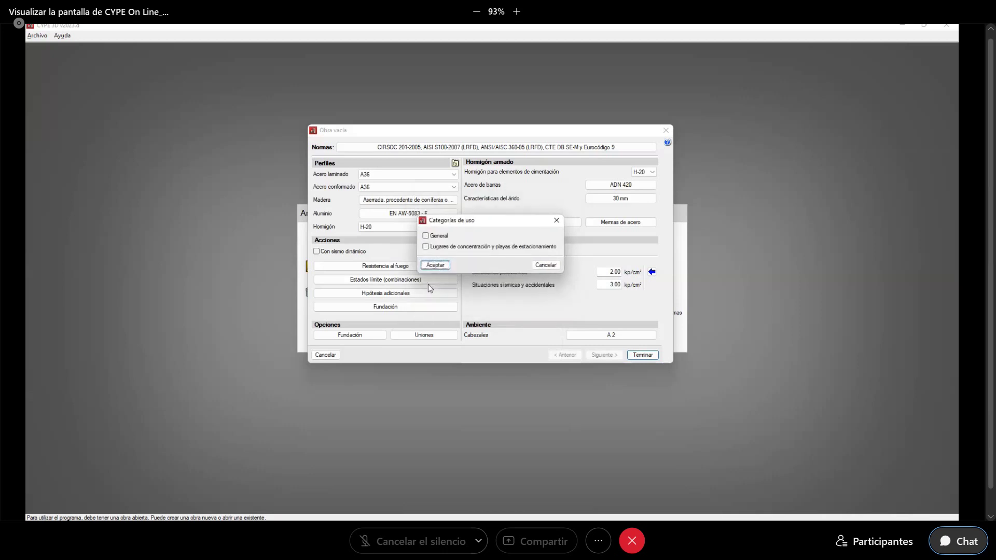
click(426, 236)
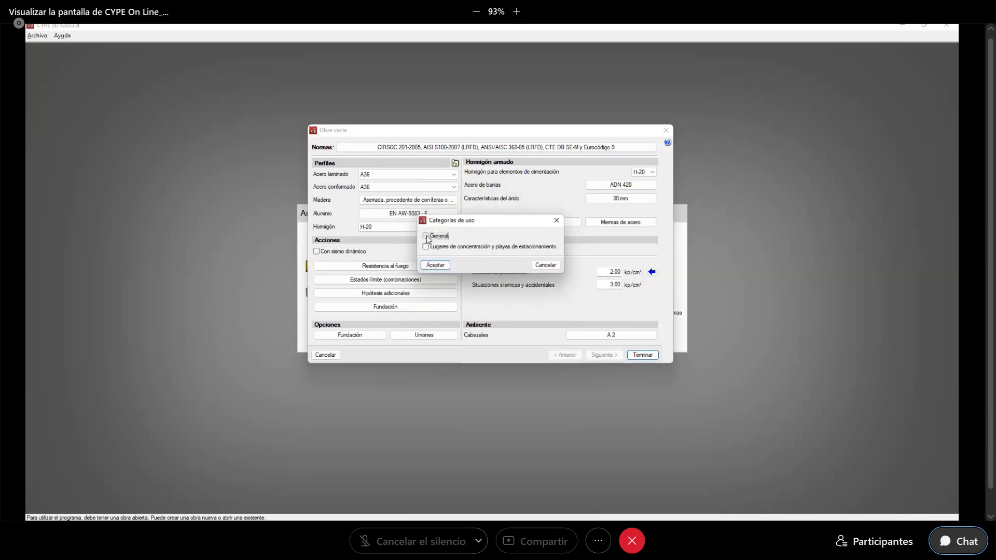
click(436, 265)
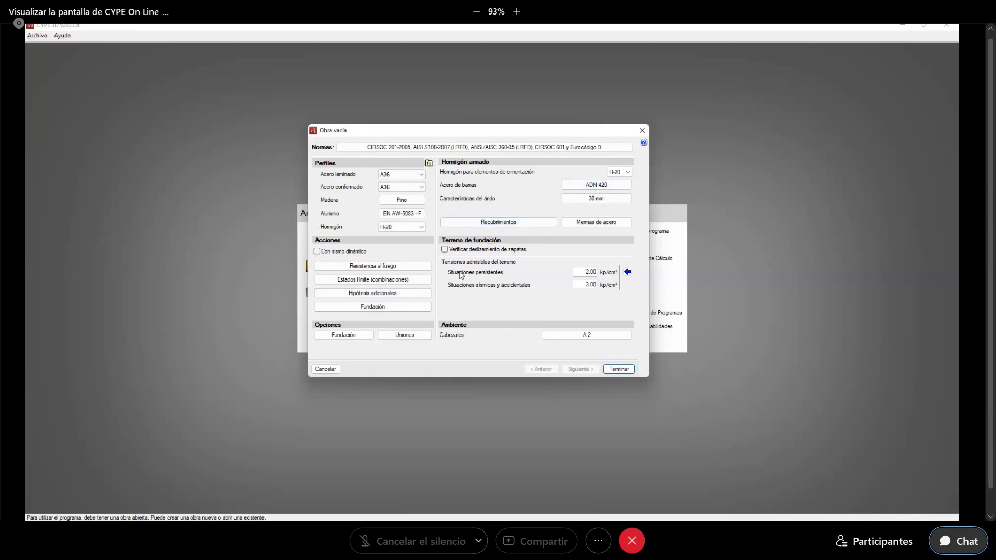
Look through the rolled steel grades and the timber types available for the project's profiles
click(400, 176)
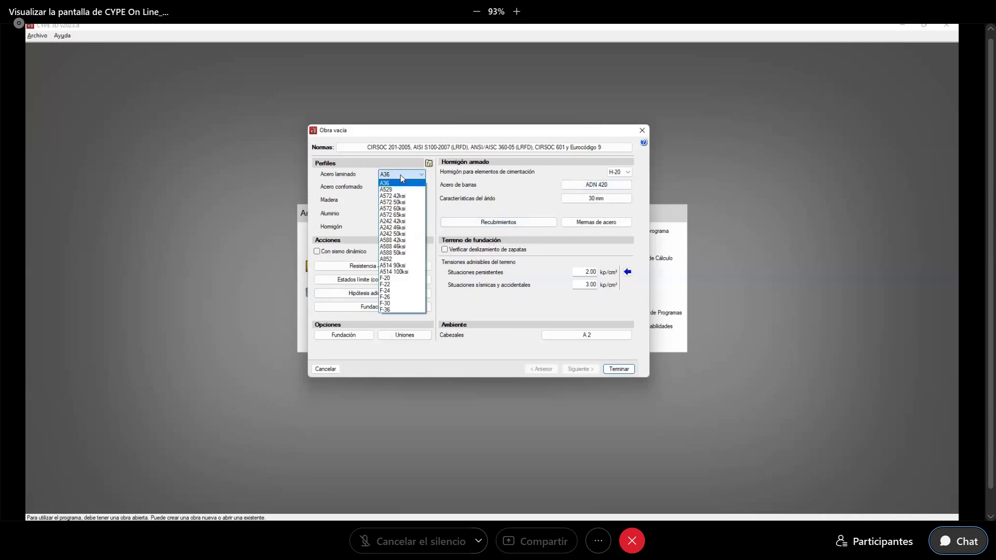
click(400, 176)
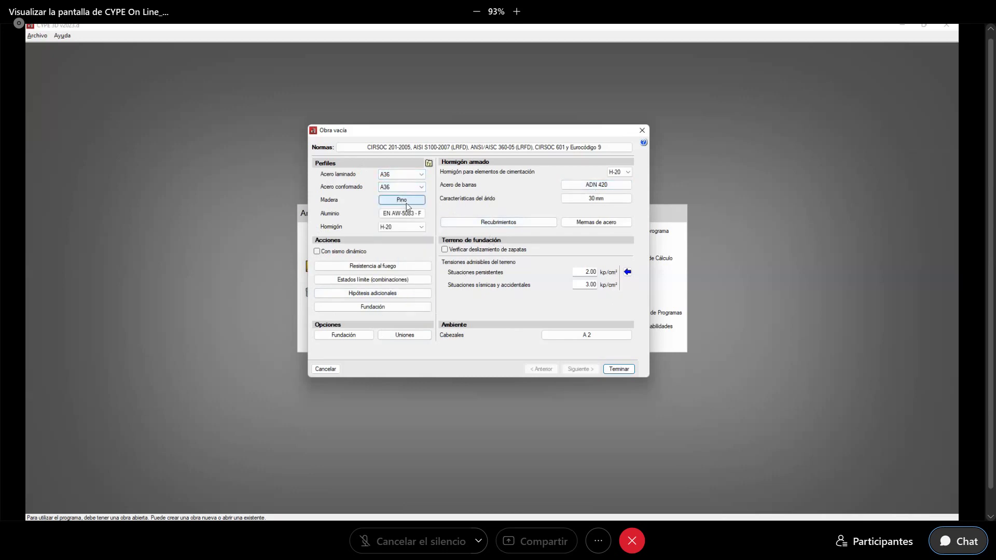
click(407, 205)
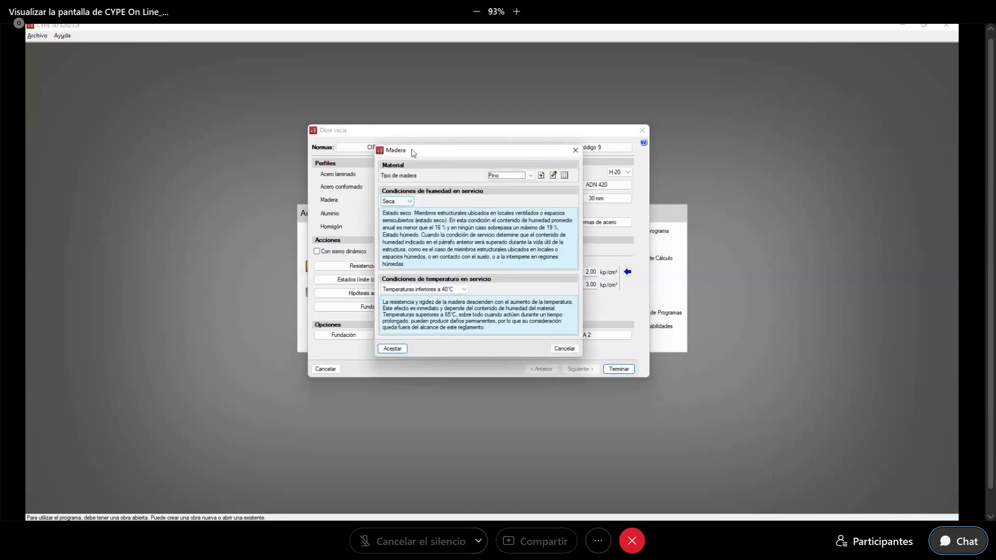
drag(414, 152, 480, 188)
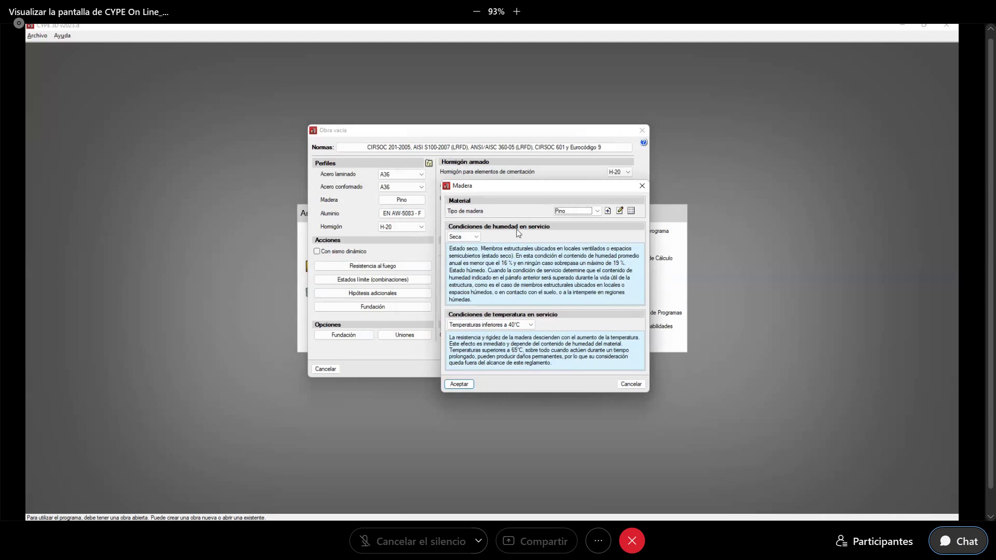
click(595, 212)
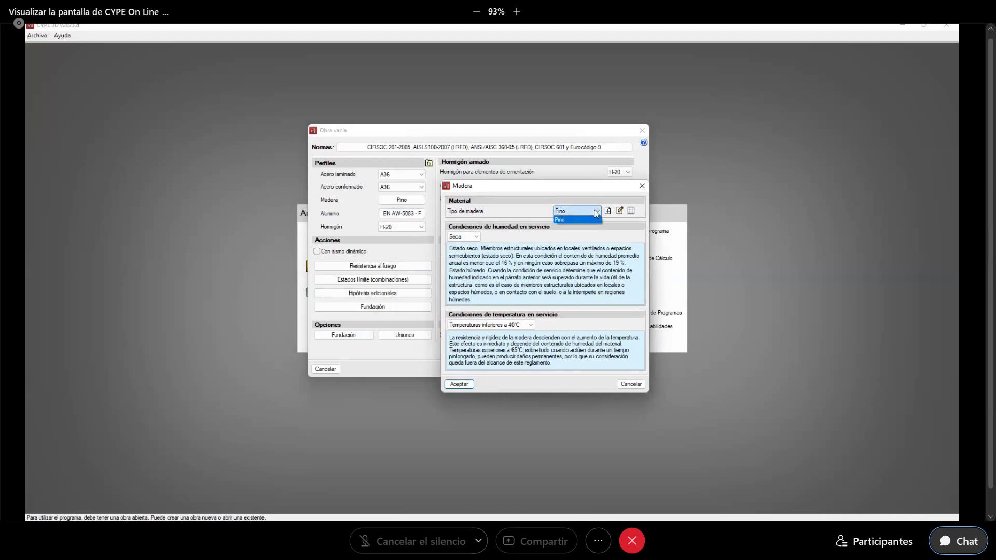
click(594, 213)
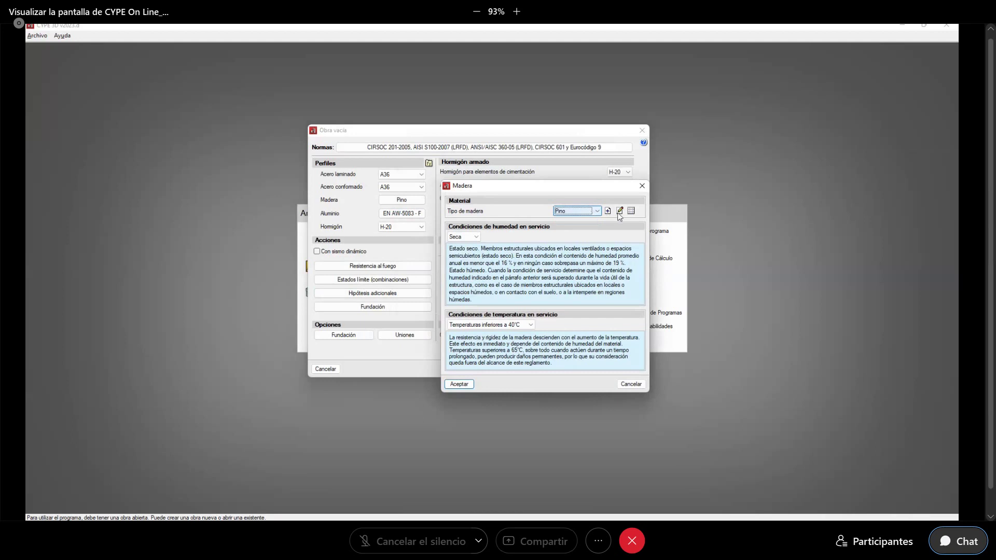
Open the properties of the Pino timber type and review its material options, keeping Madera aserrada
click(620, 211)
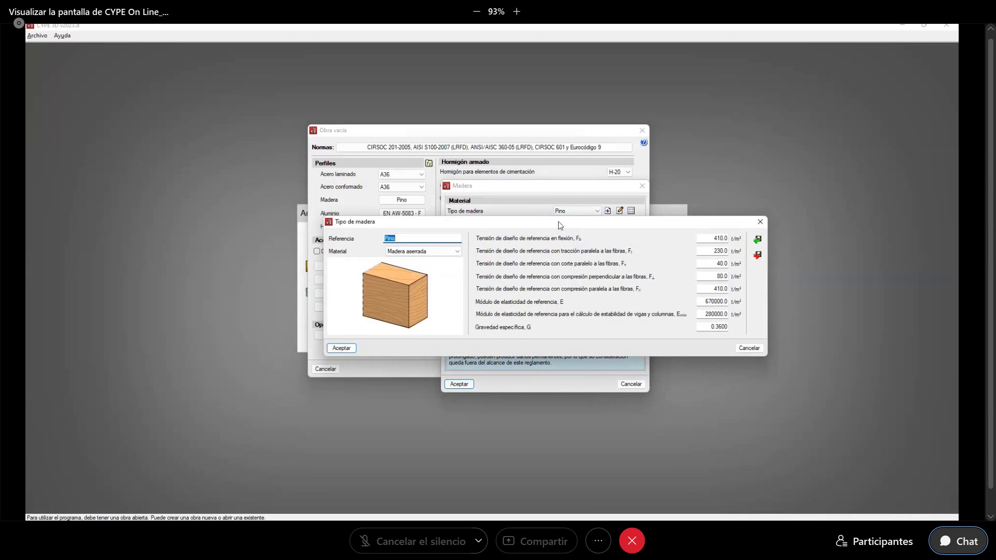
drag(560, 225, 515, 129)
click(371, 155)
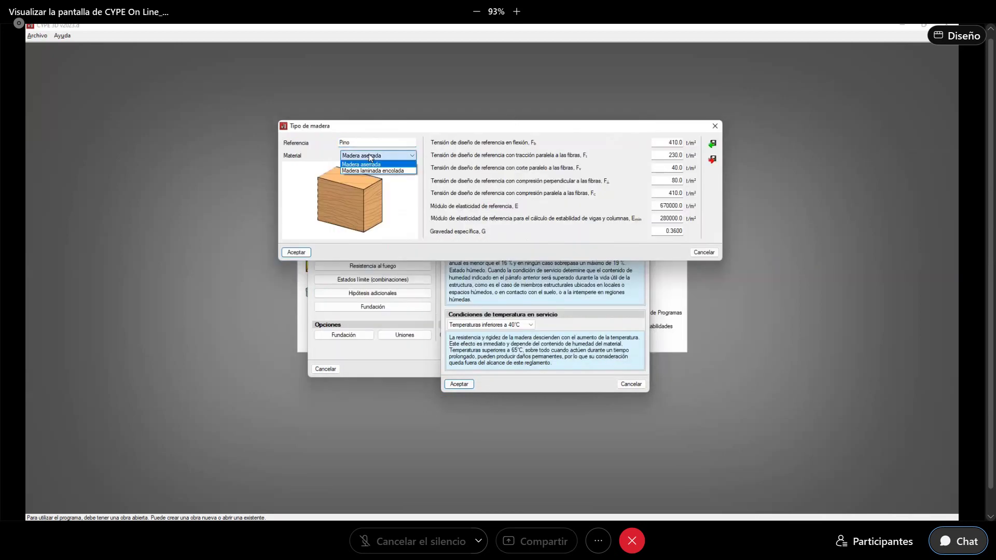
click(371, 157)
click(371, 155)
click(371, 164)
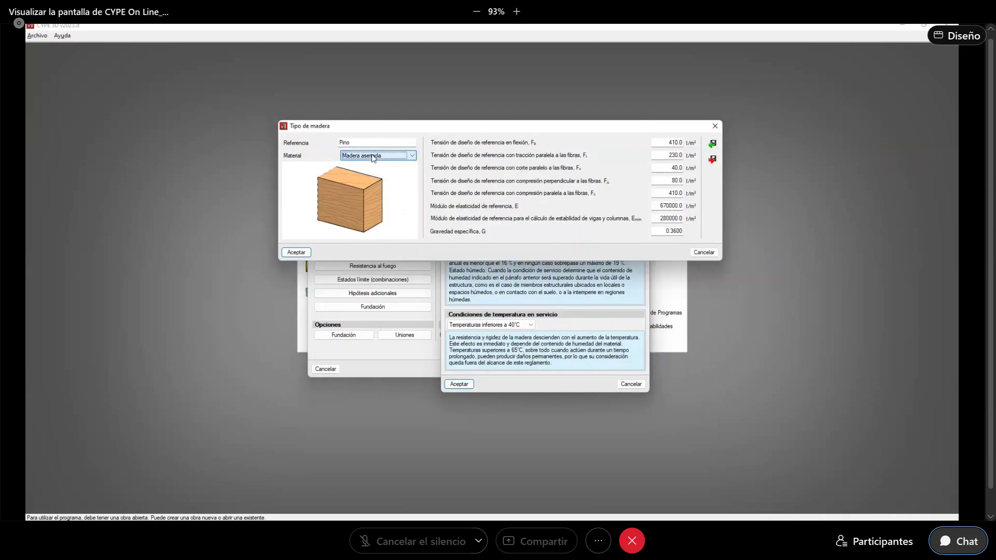
Examine Pino's reference design stresses for bending, tension, shear and compression and its specific gravity, and leave without changes
triple_click(448, 141)
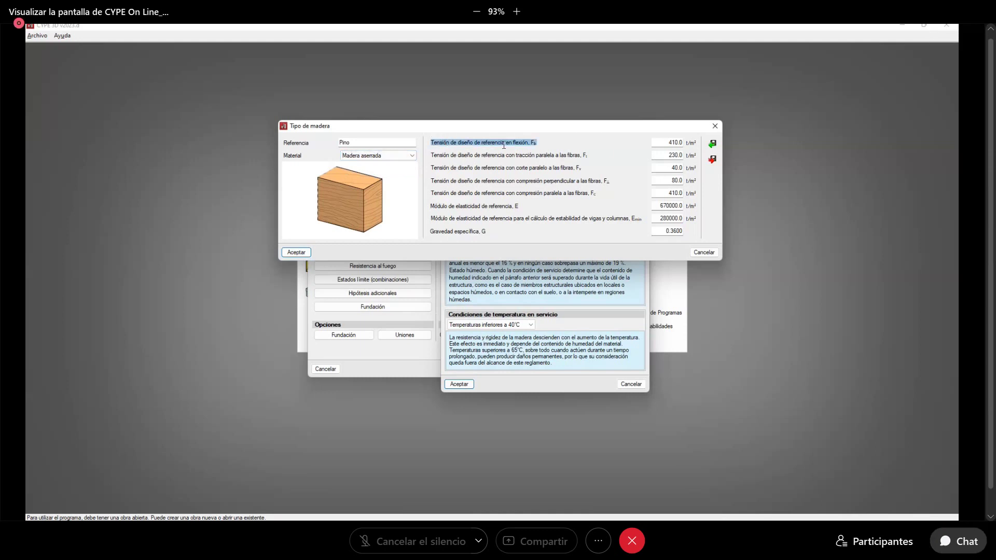
click(665, 140)
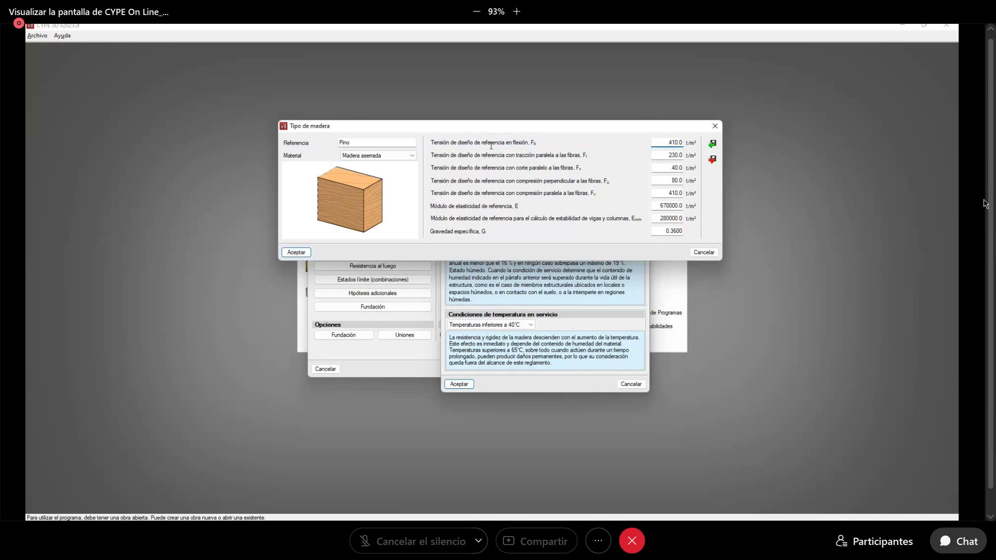
triple_click(524, 154)
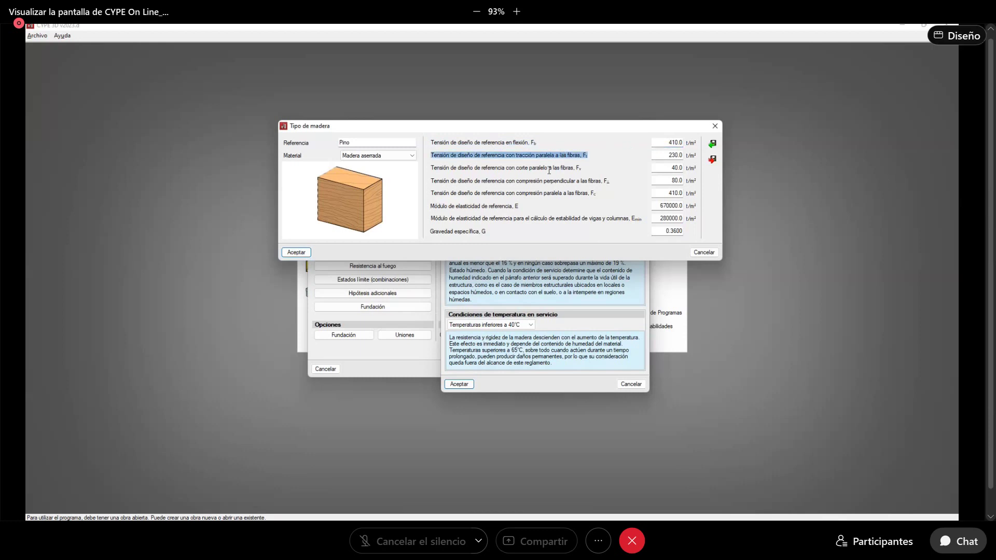
click(508, 144)
click(523, 155)
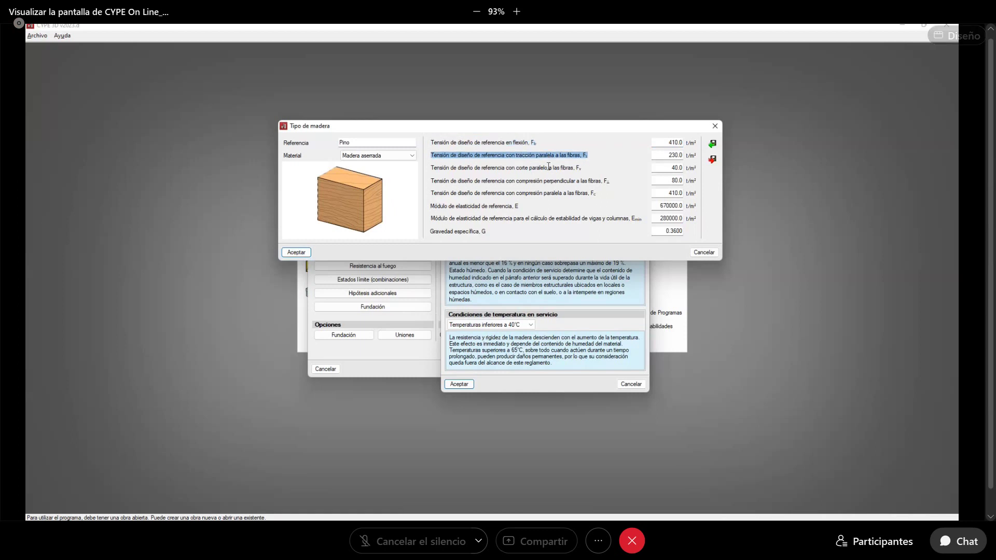
click(543, 179)
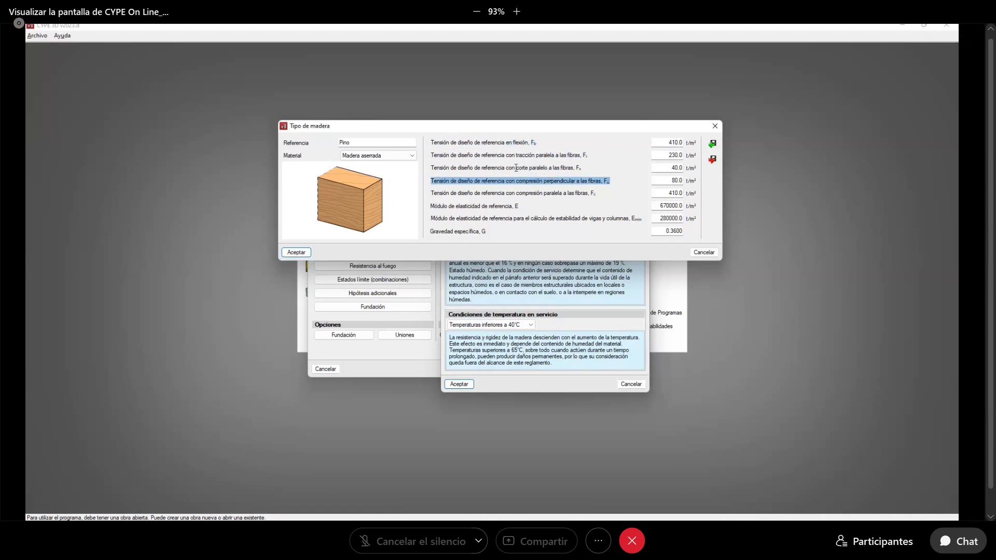
click(546, 167)
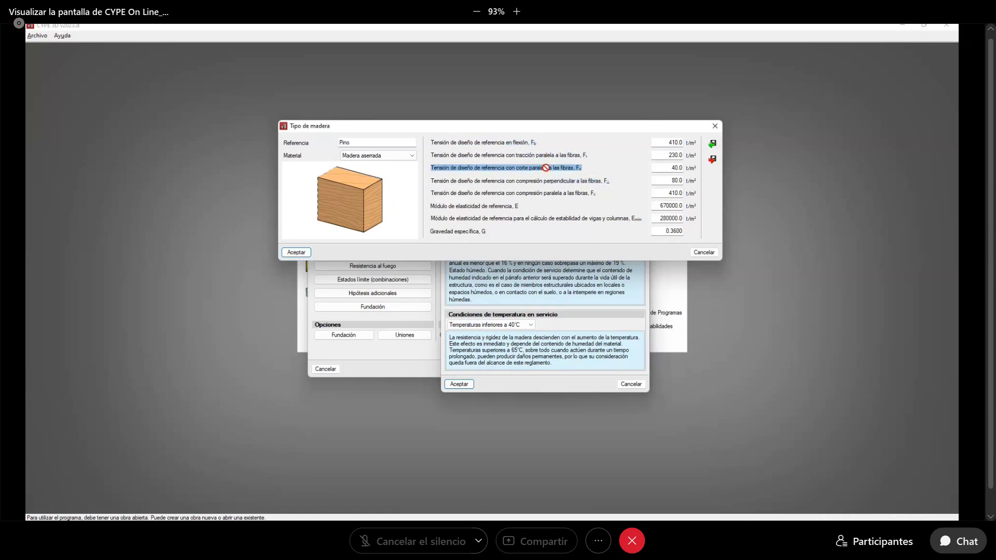
click(520, 194)
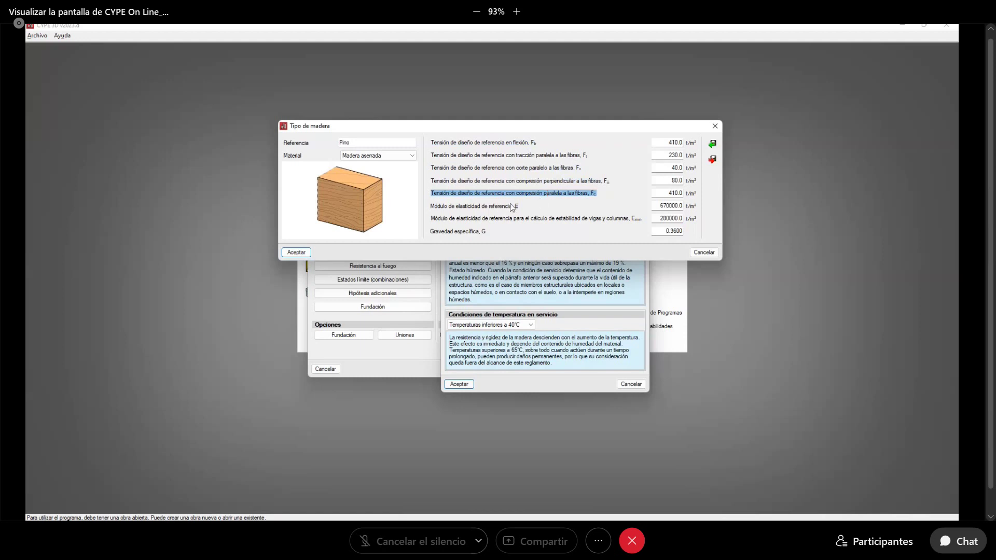
click(673, 231)
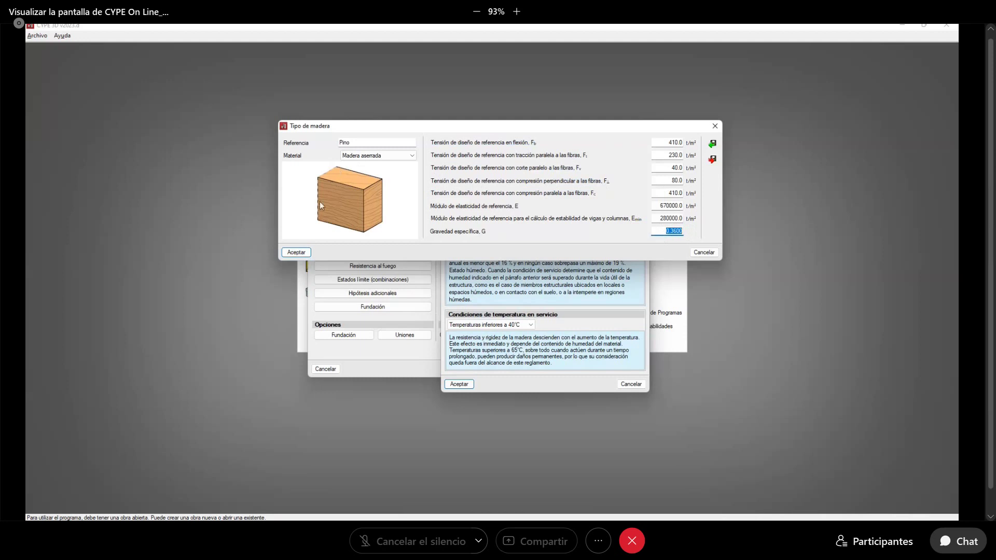
click(703, 252)
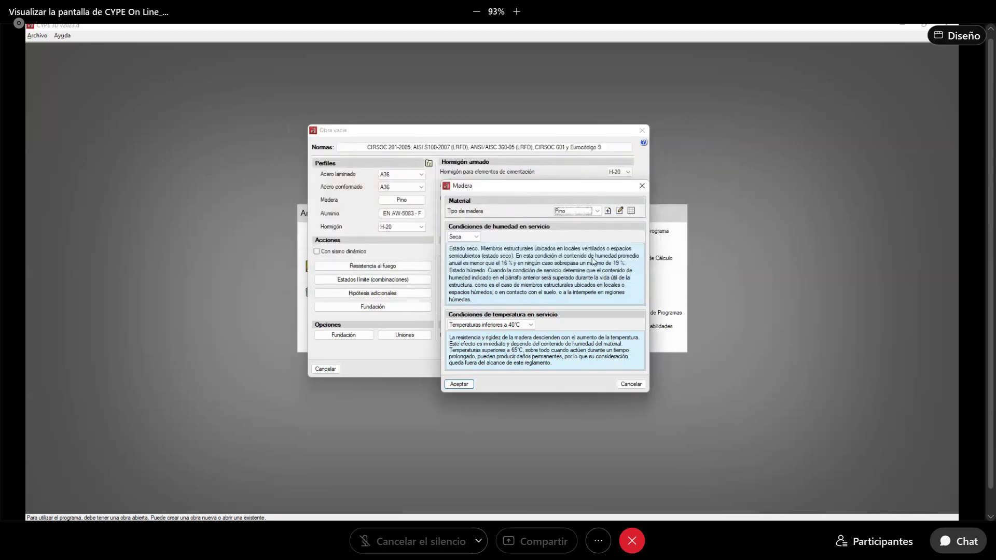
Inspect the timber type library and the definition form for a new timber type, leaving without adding one
click(631, 211)
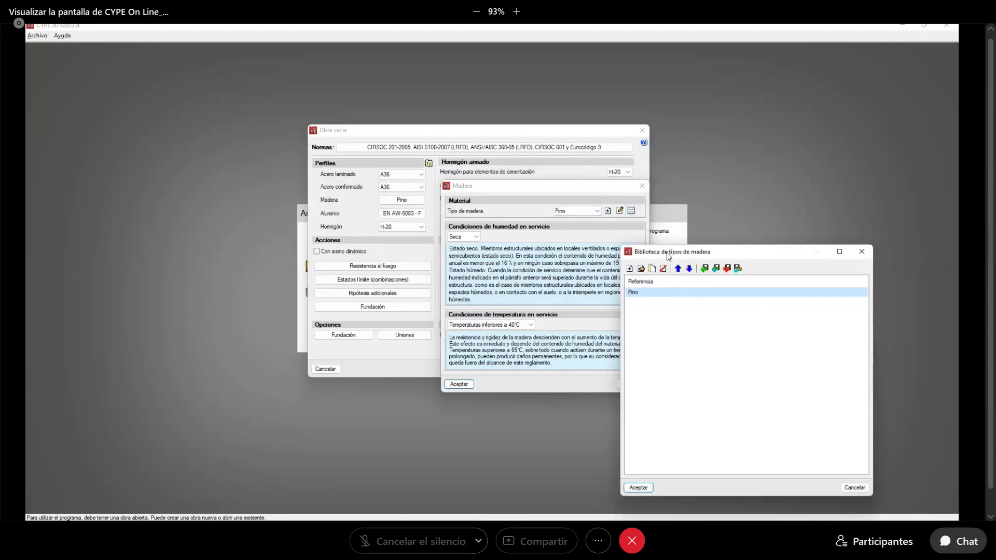
drag(668, 255, 571, 131)
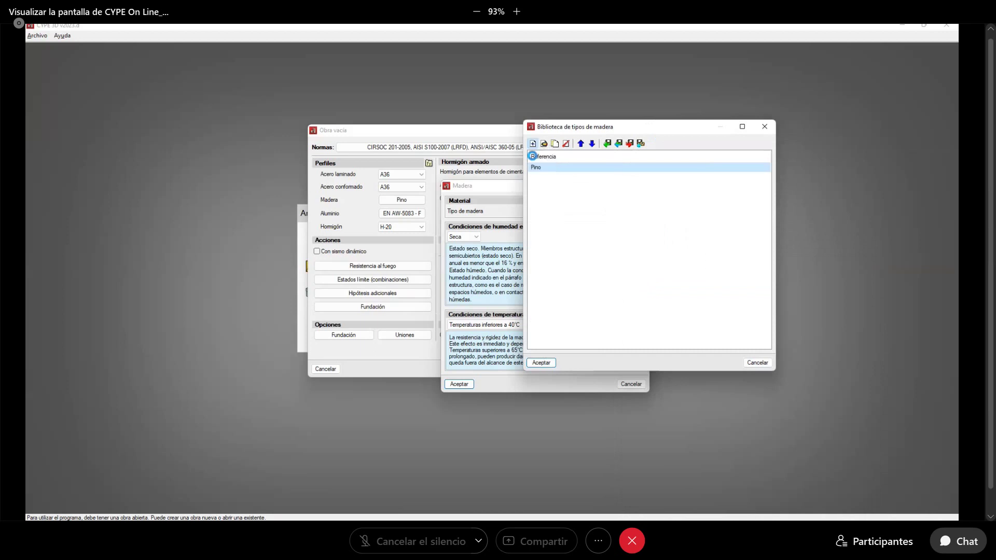
click(533, 144)
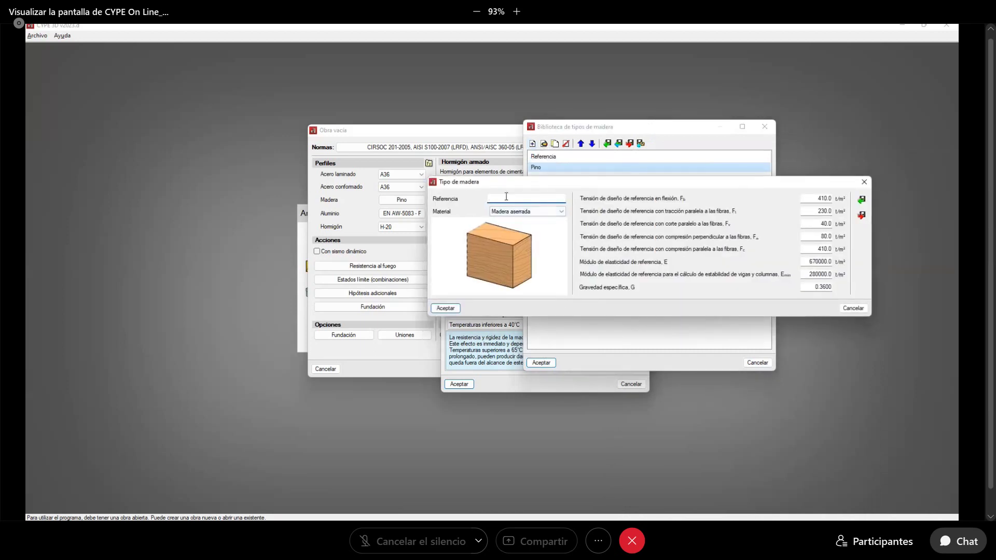
mouse_move(603, 185)
mouse_down()
mouse_move(603, 232)
mouse_move(601, 182)
mouse_up()
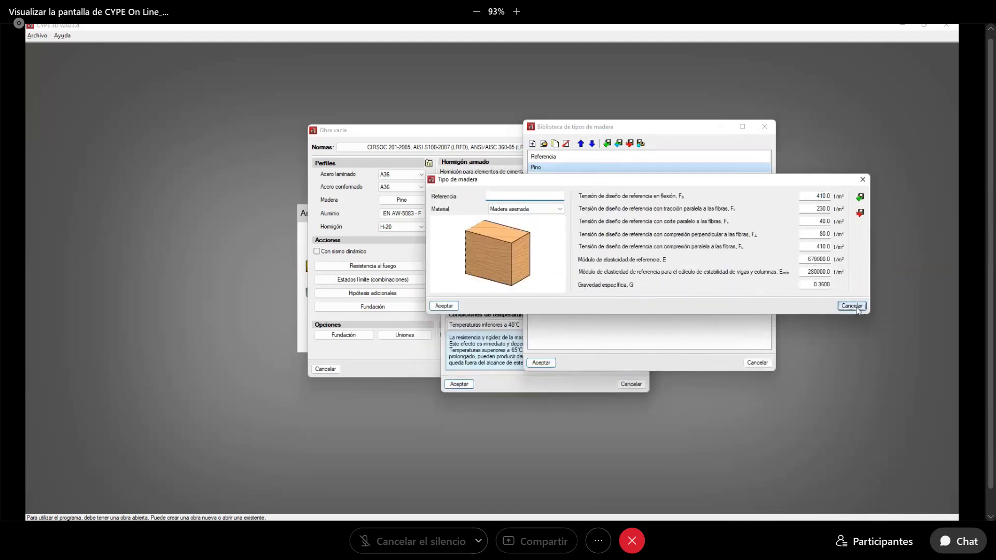
click(851, 306)
click(758, 364)
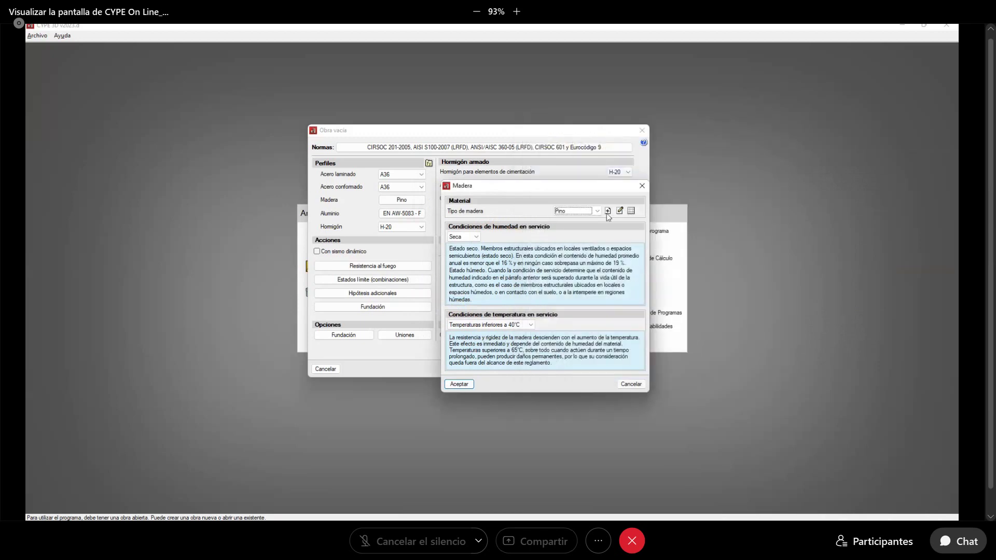
Review the service temperature and humidity options for timber and leave the timber settings unchanged
click(513, 324)
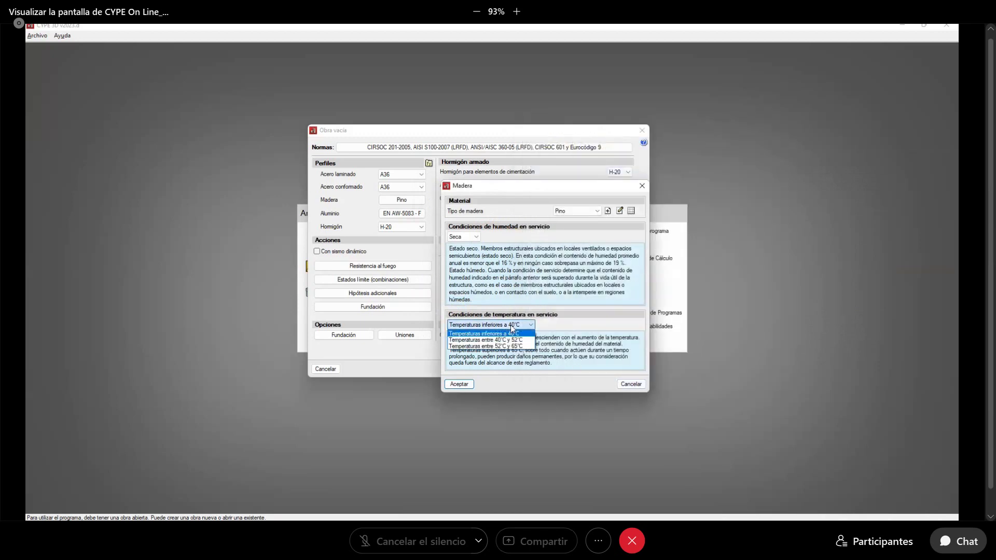
click(498, 333)
click(464, 237)
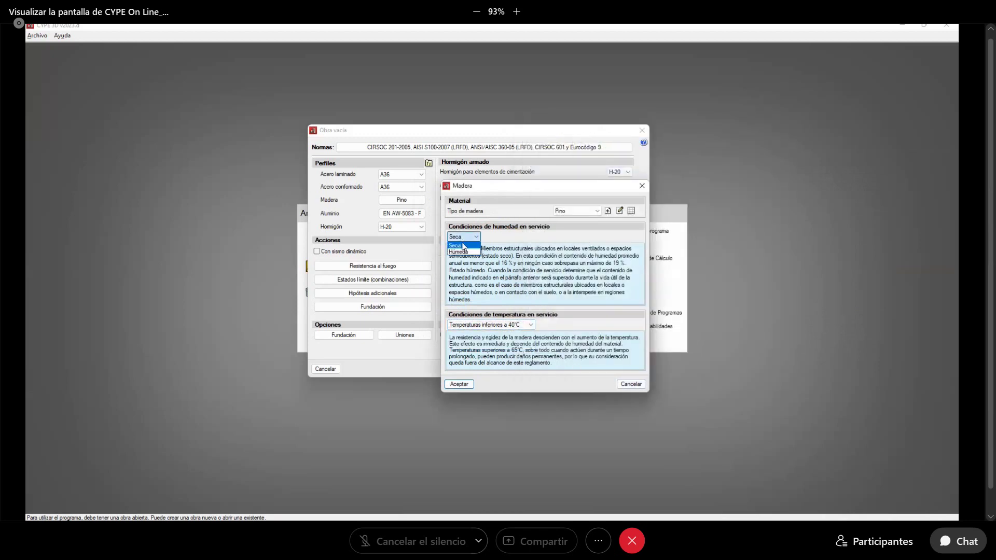
click(456, 239)
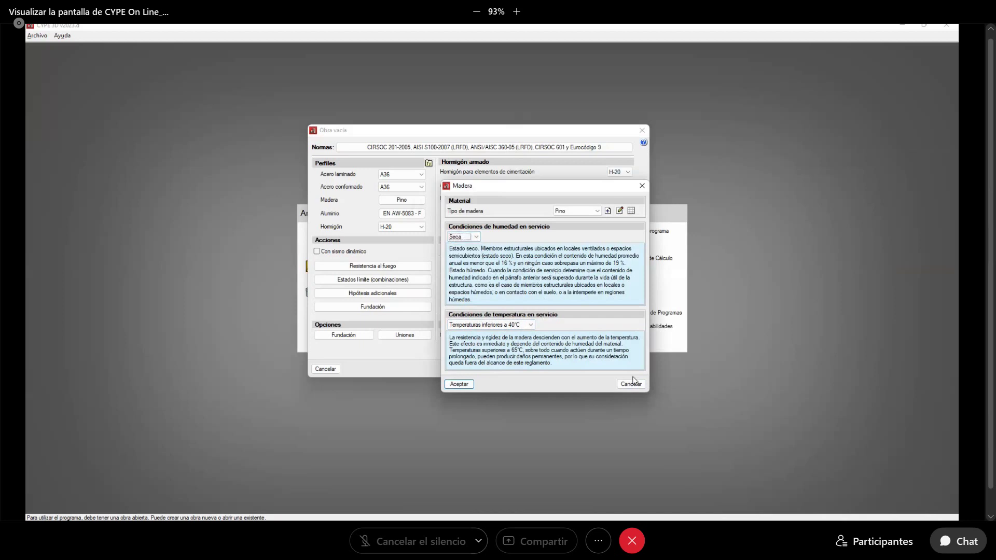
click(631, 385)
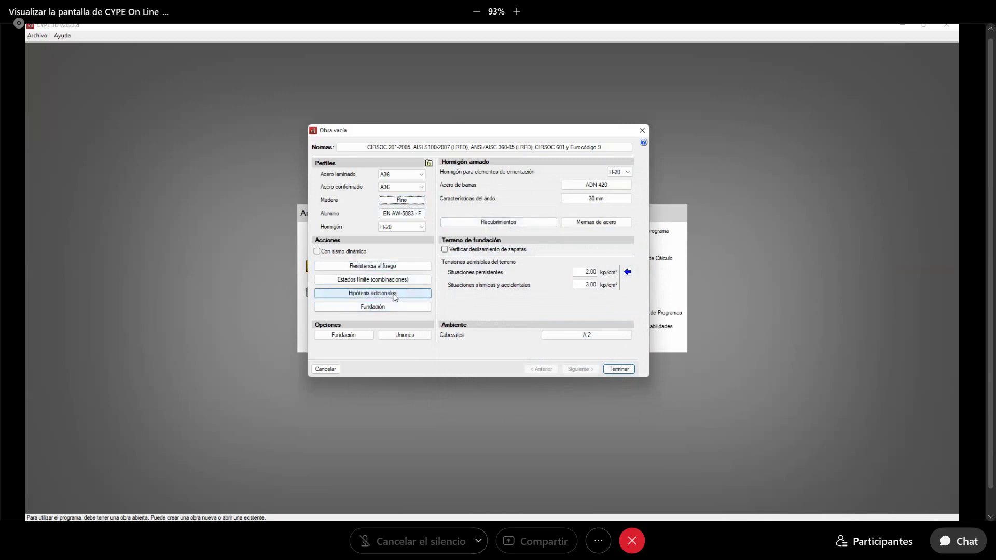
Add one additional load case for live load (Sobrecarga de uso), keeping the proposed reference and a single load arrangement
click(394, 293)
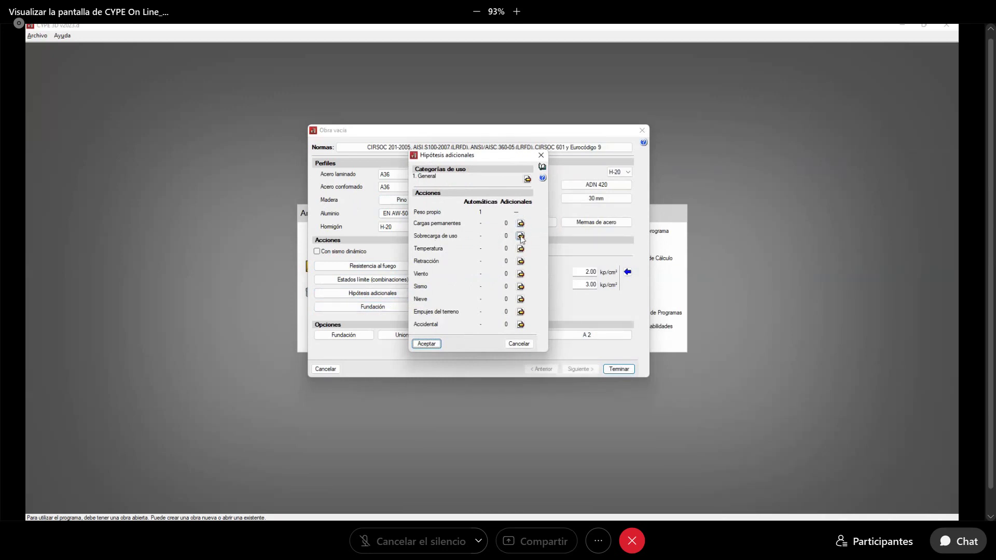
click(520, 236)
click(62, 41)
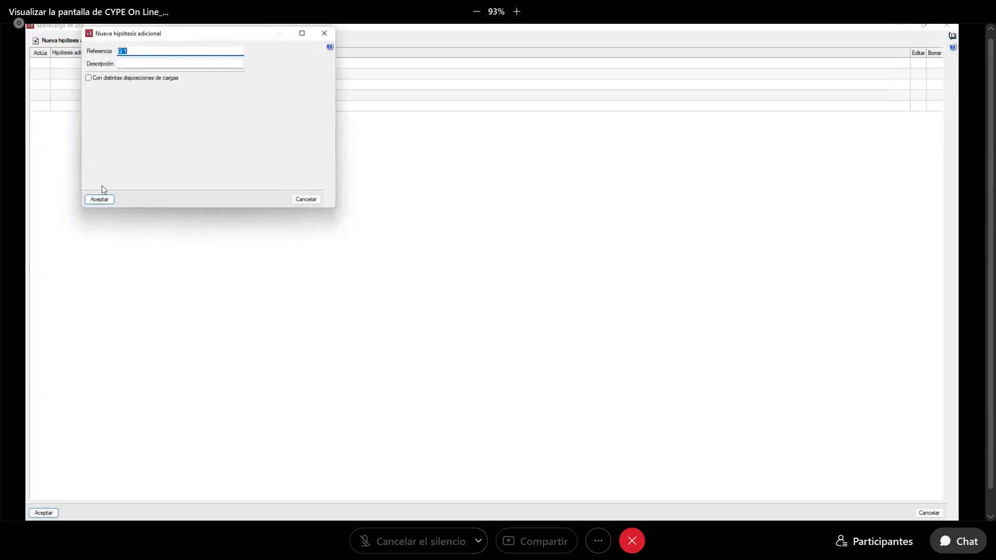
click(96, 200)
click(45, 512)
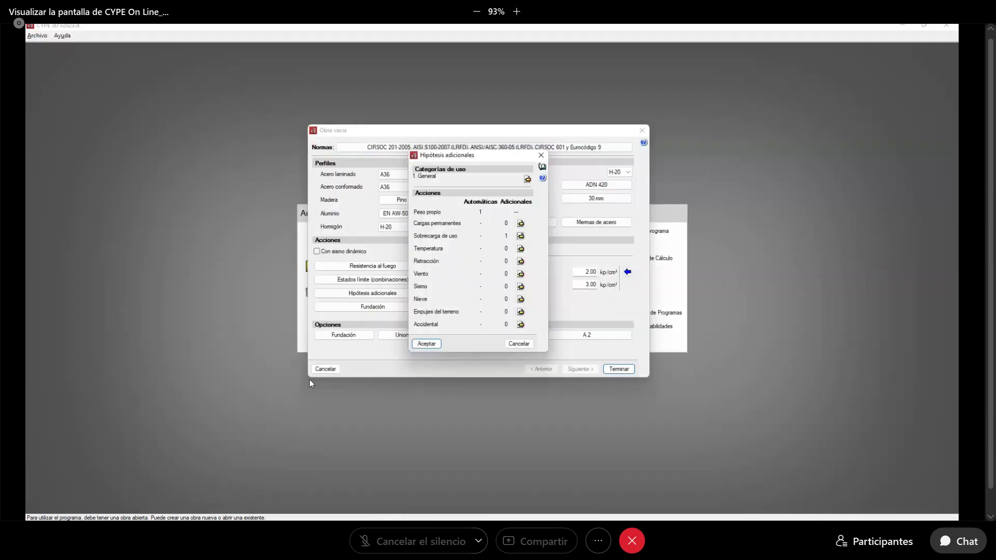
Add one additional wind load case (Viento) with the proposed reference and accept the additional load cases
click(520, 273)
click(60, 41)
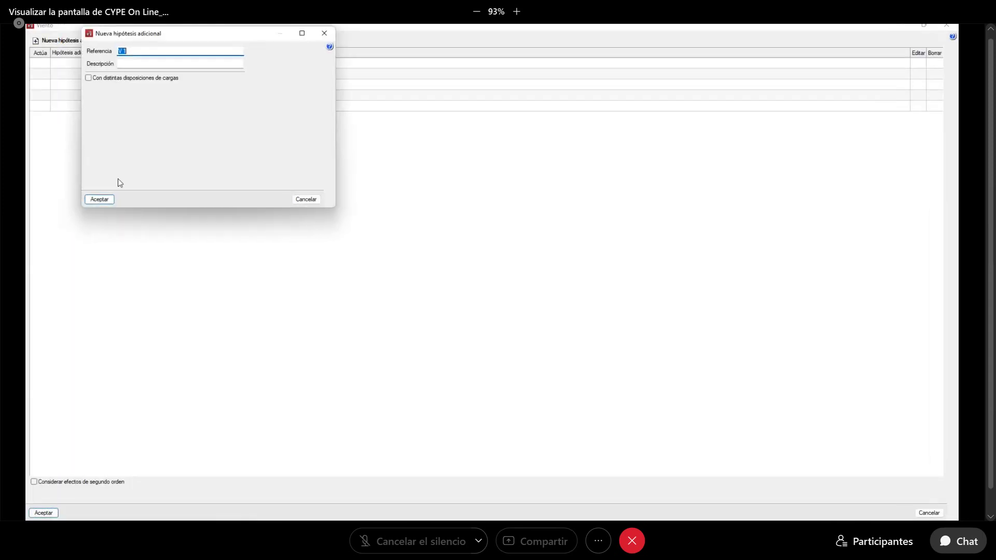
click(99, 200)
click(41, 515)
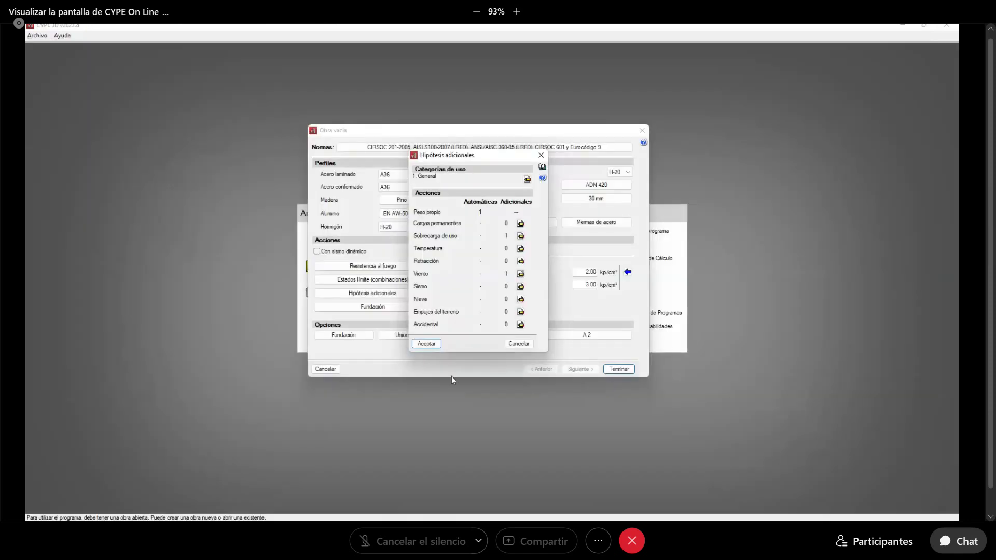
click(435, 344)
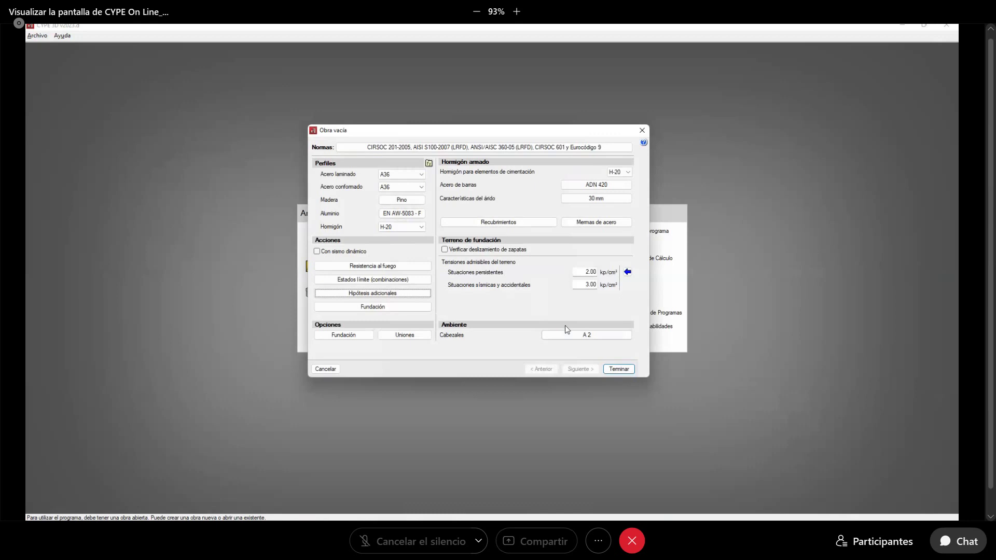
Look at the Portal frame generator entry in the CYPE 2023 launcher and minimize the launcher
click(800, 517)
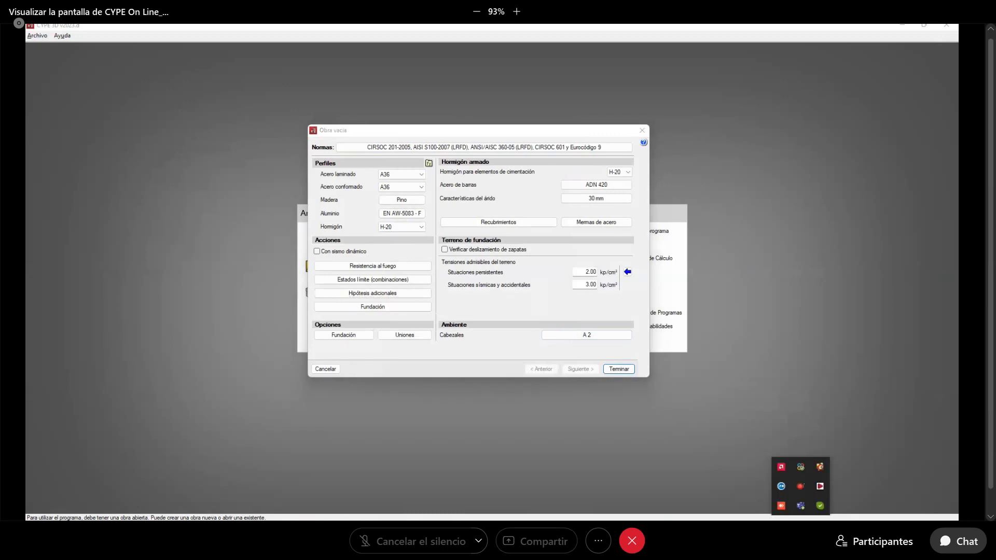
click(820, 487)
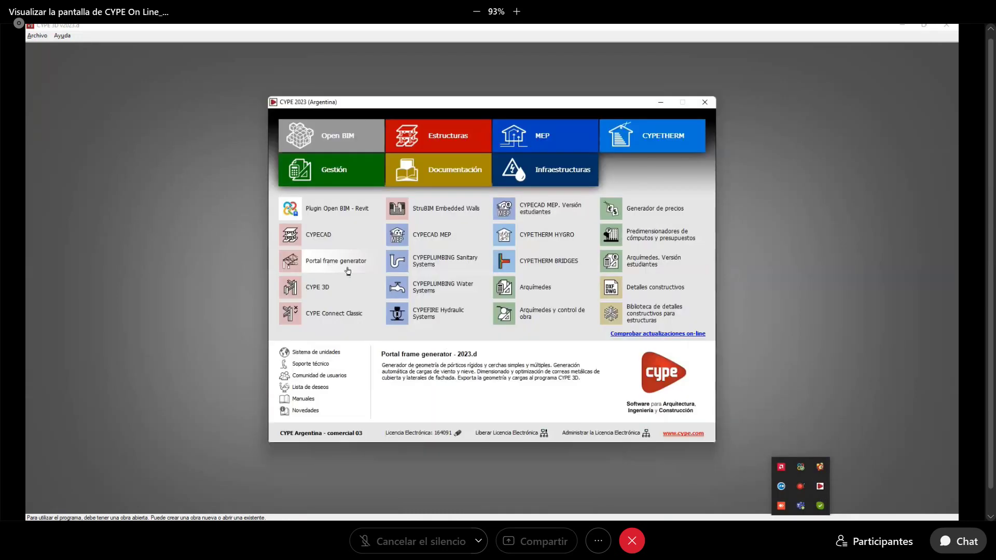
click(658, 102)
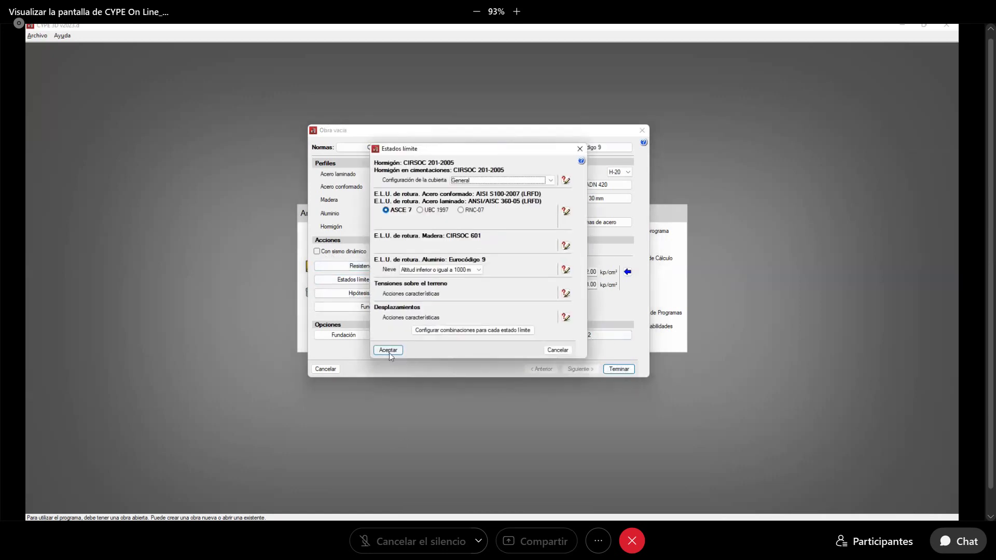
Review the limit state combination settings and accept them, keeping ASCE 7 for steel
click(388, 350)
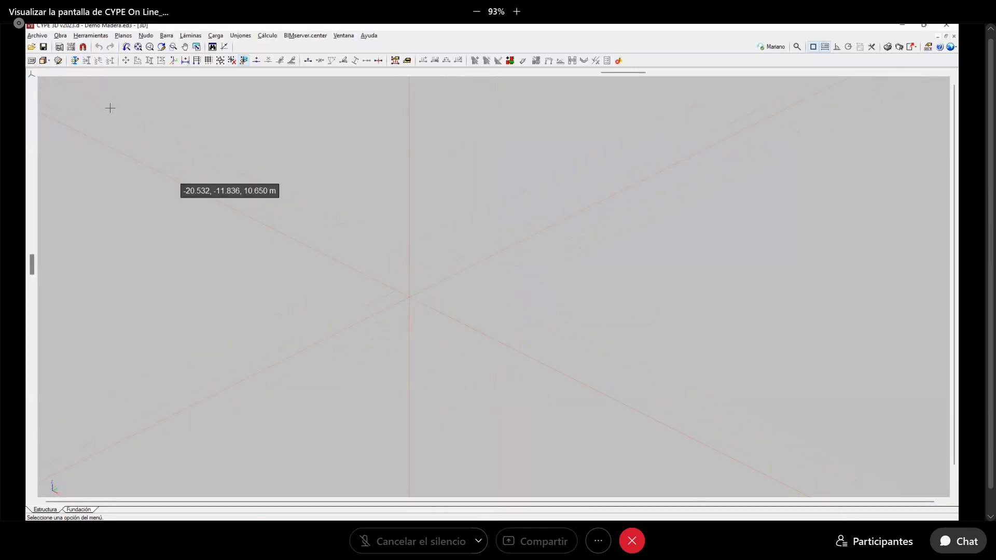
Import the DWG file maderatecnologiaf from the Ejemplo folder as a drawing template view
click(59, 47)
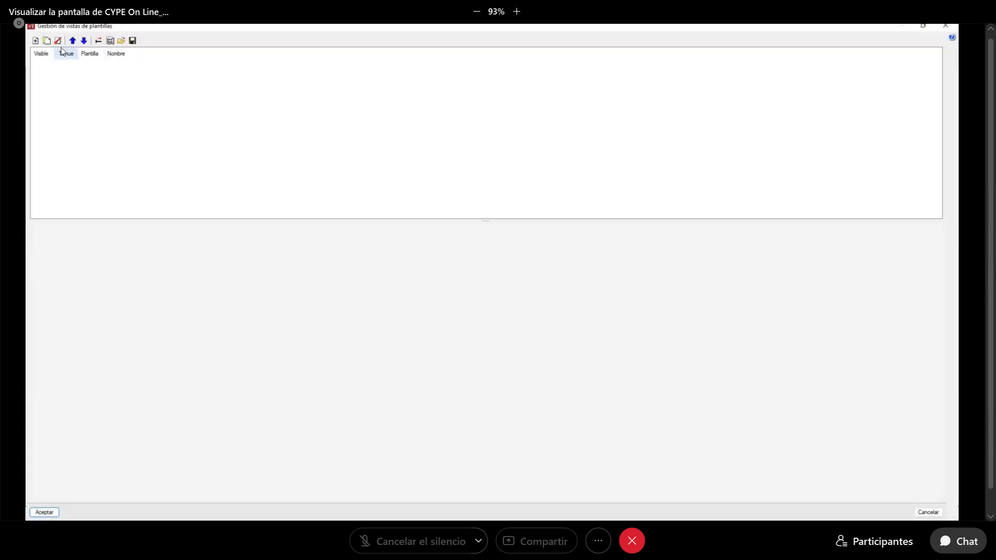
click(35, 41)
click(82, 145)
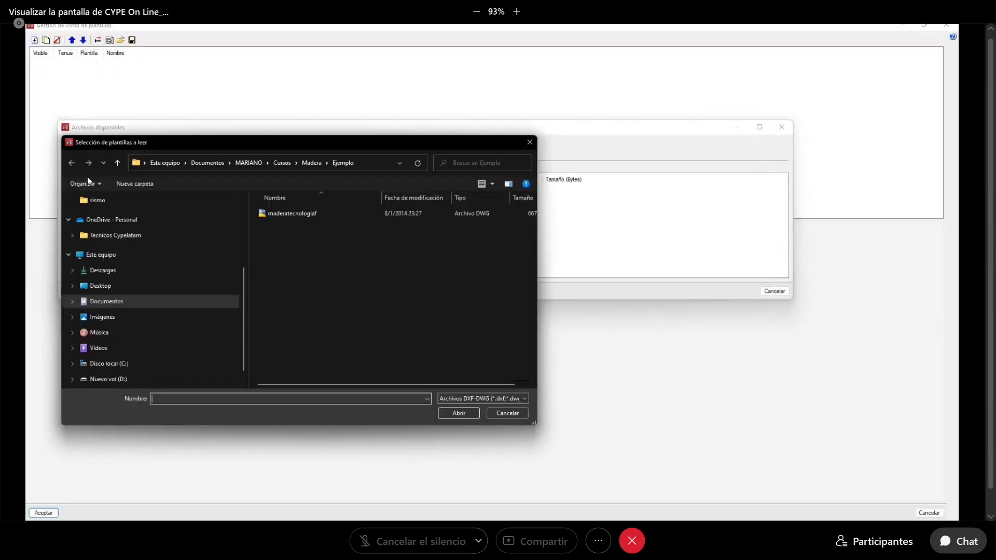
click(301, 214)
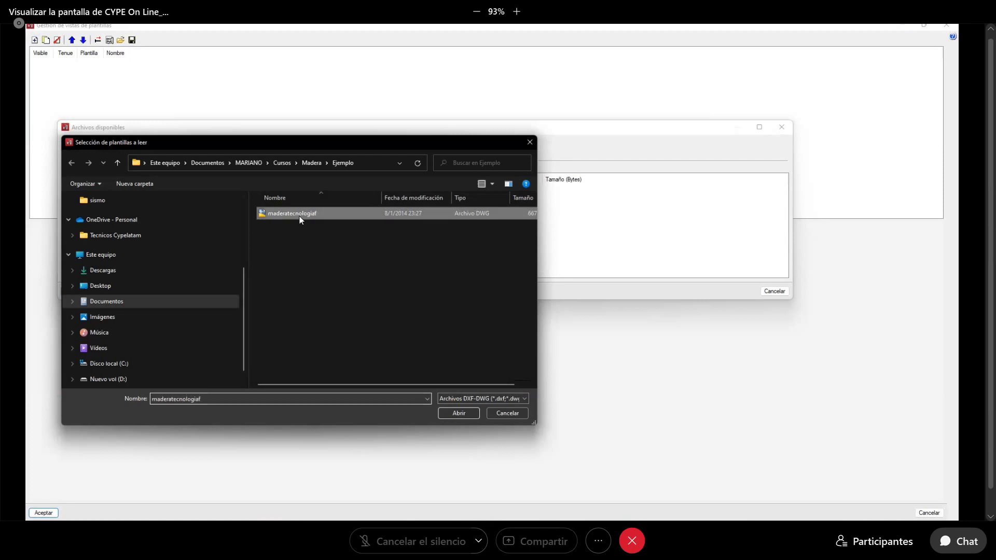
click(463, 418)
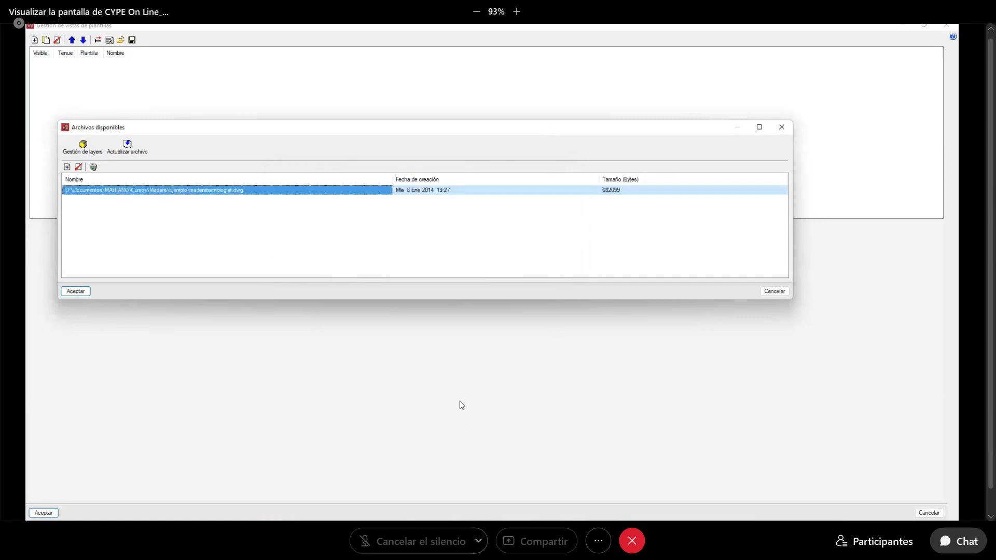
click(76, 292)
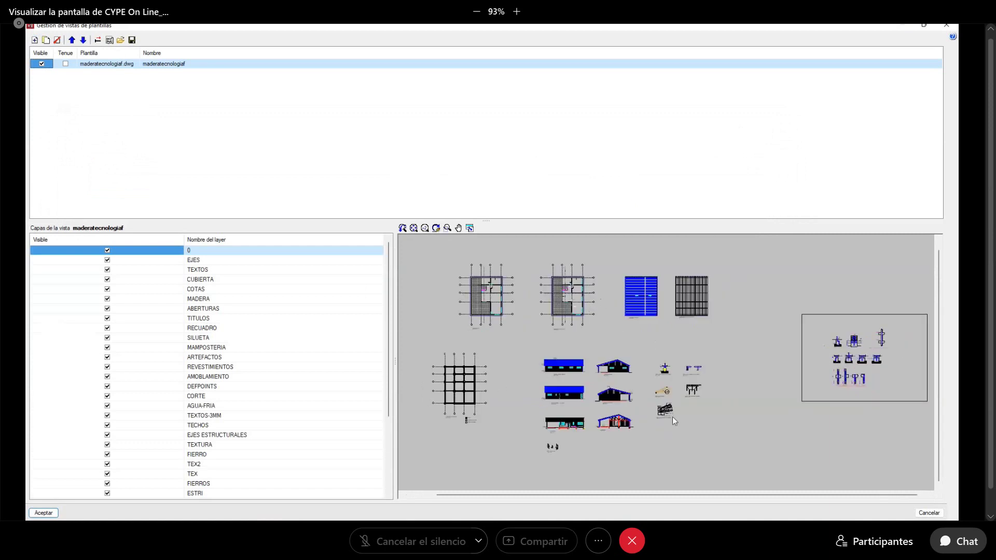
Crop the template view with a capture window around the first floor plan in the upper row of drawings
click(97, 41)
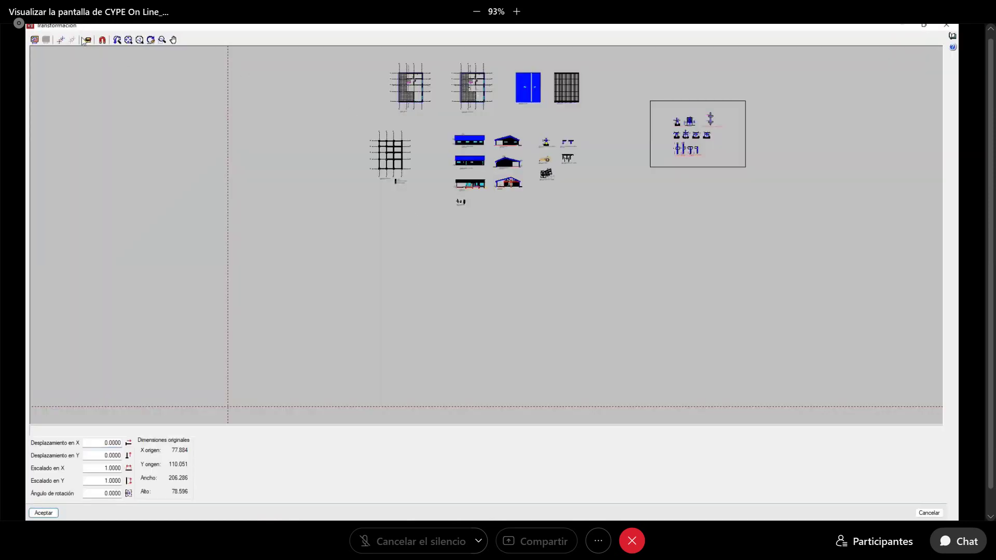
click(34, 41)
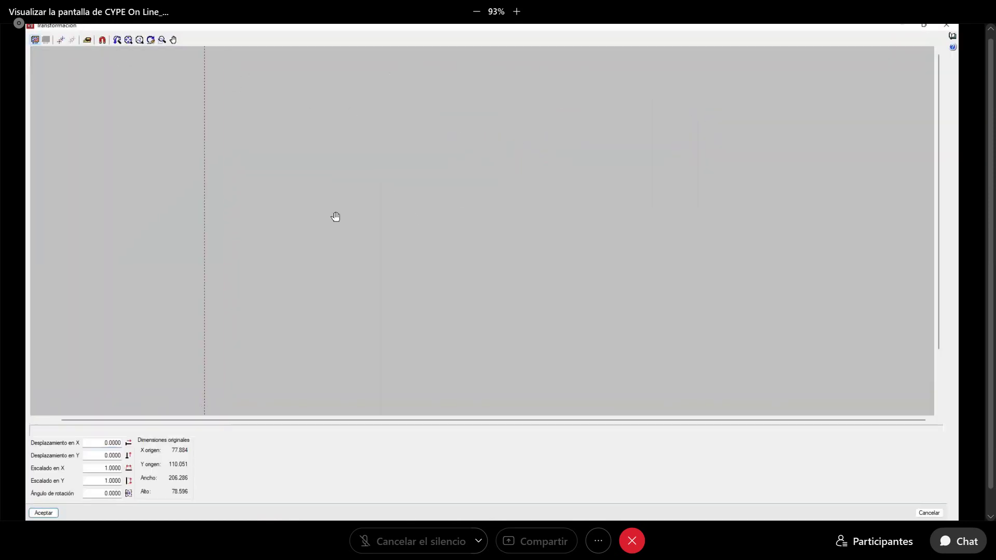
scroll(374, 237, up, 3)
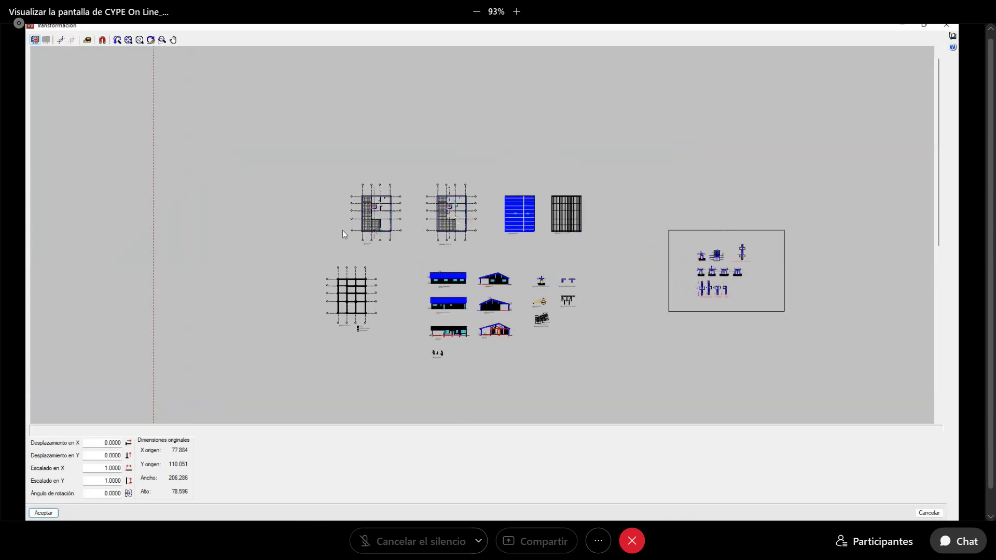
scroll(338, 163, up, 3)
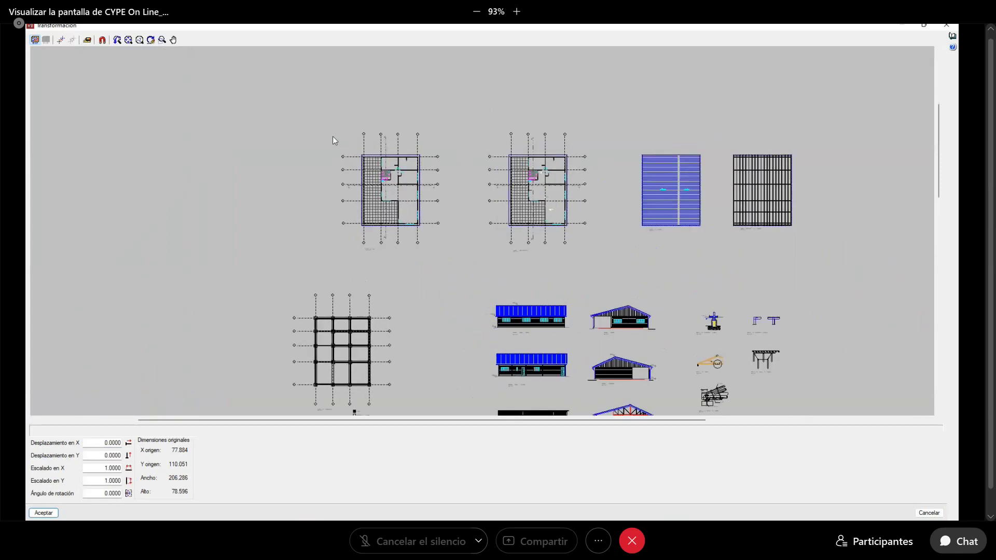
drag(331, 110, 467, 266)
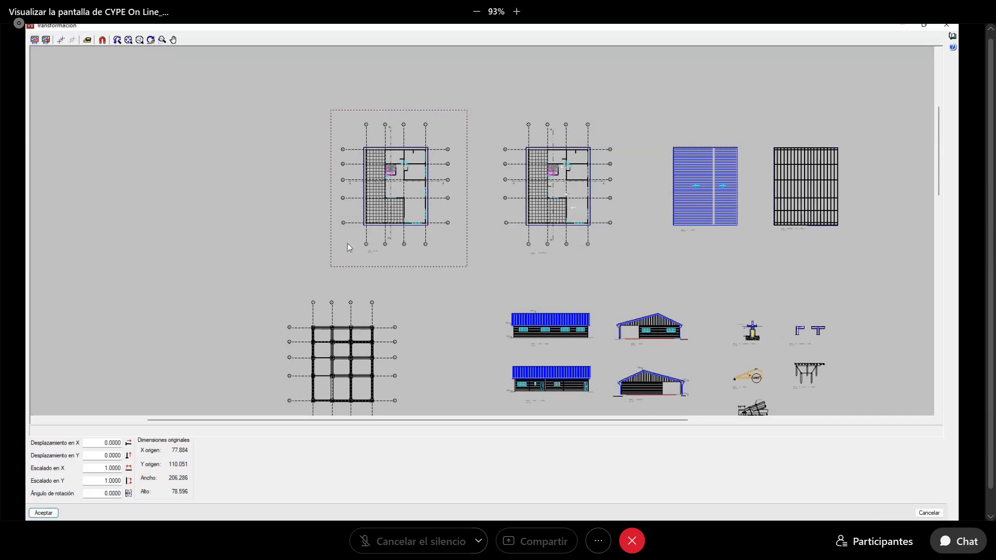
Set the template's origin at the floor plan corner where axes A and 1 meet, and accept the transformation
click(61, 40)
scroll(353, 132, up, 1)
scroll(353, 132, up, 4)
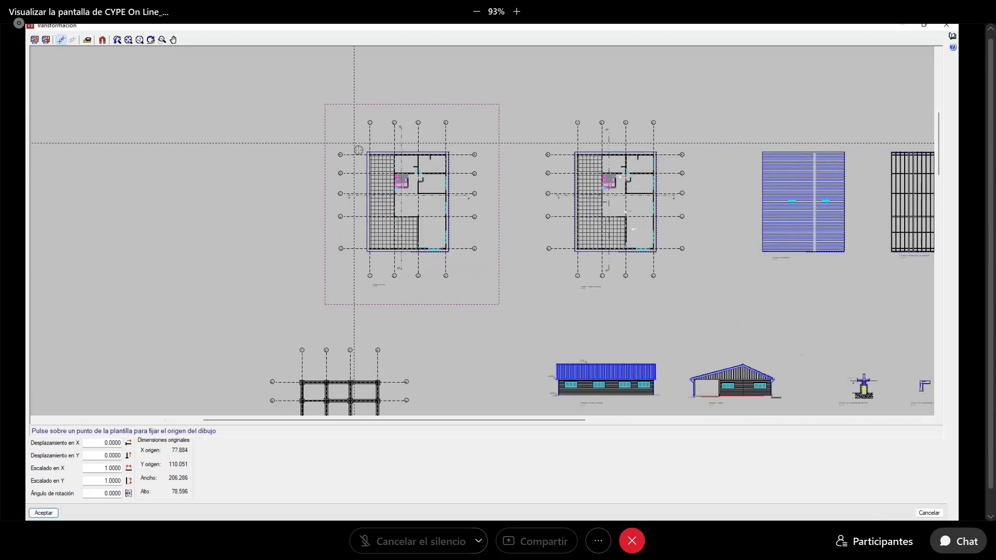
scroll(375, 167, up, 3)
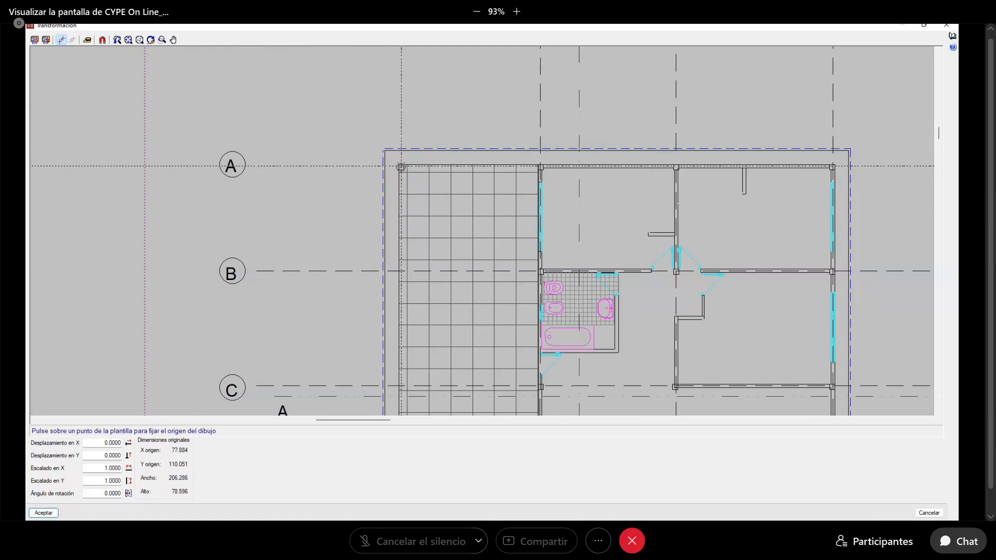
scroll(401, 166, up, 1)
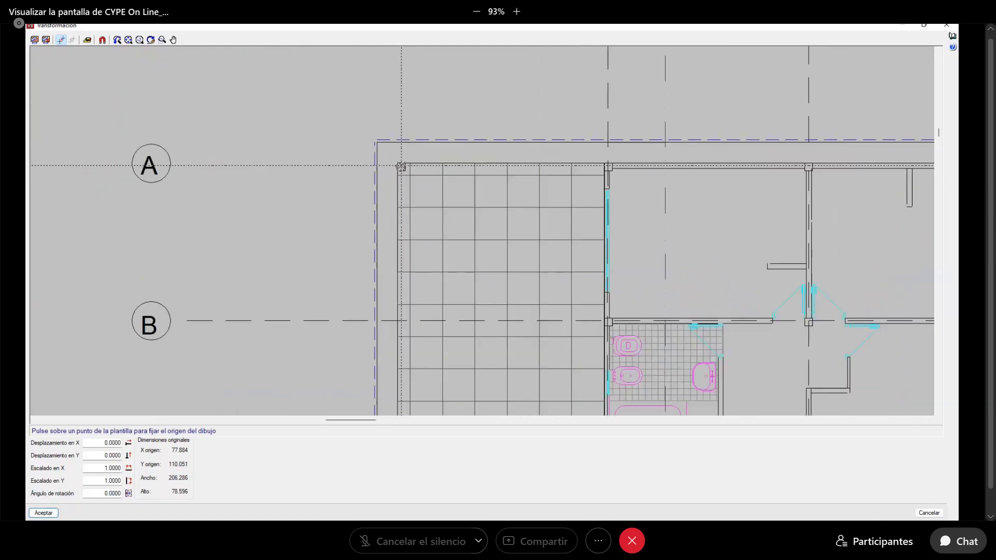
click(401, 166)
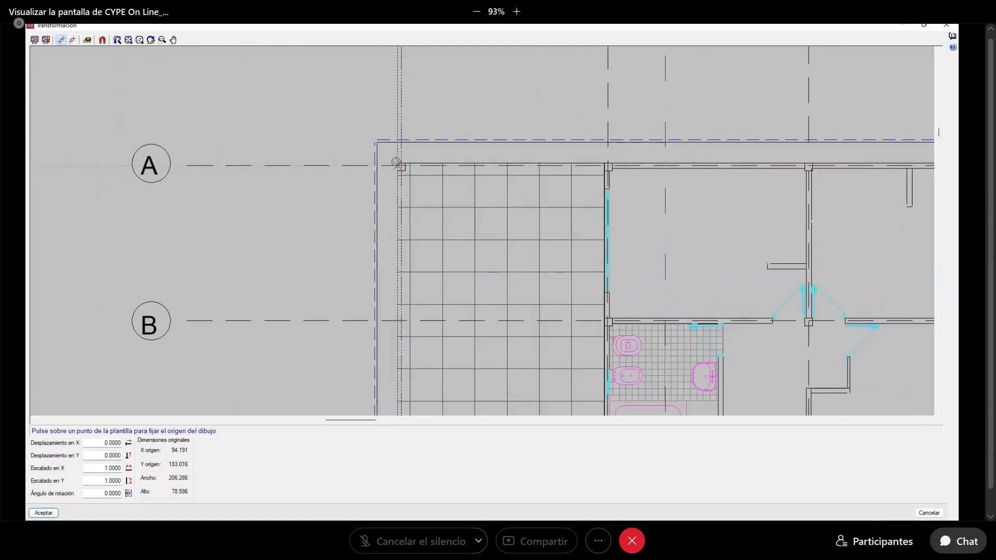
click(54, 515)
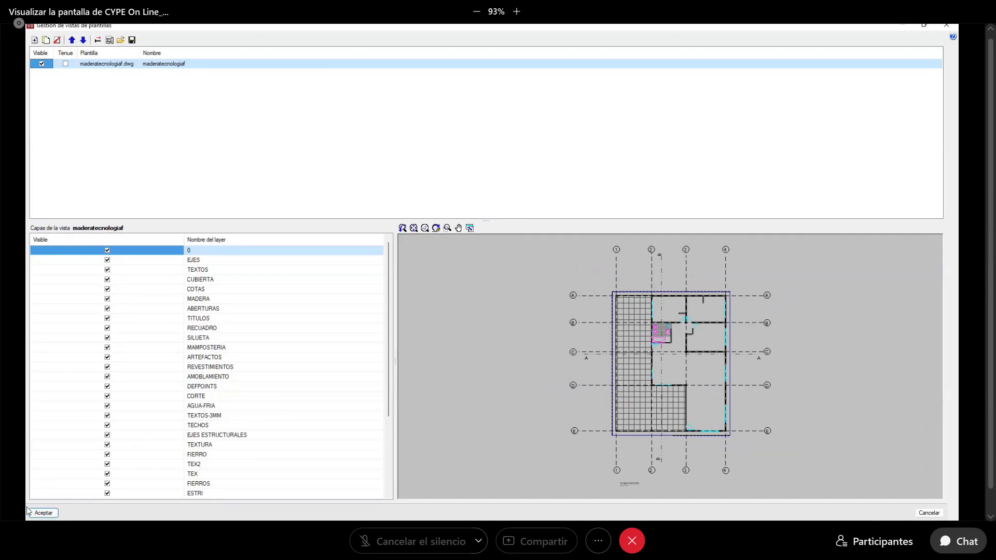
Accept the template setup and display the maderatecnologiaf view in the 3D window
click(52, 513)
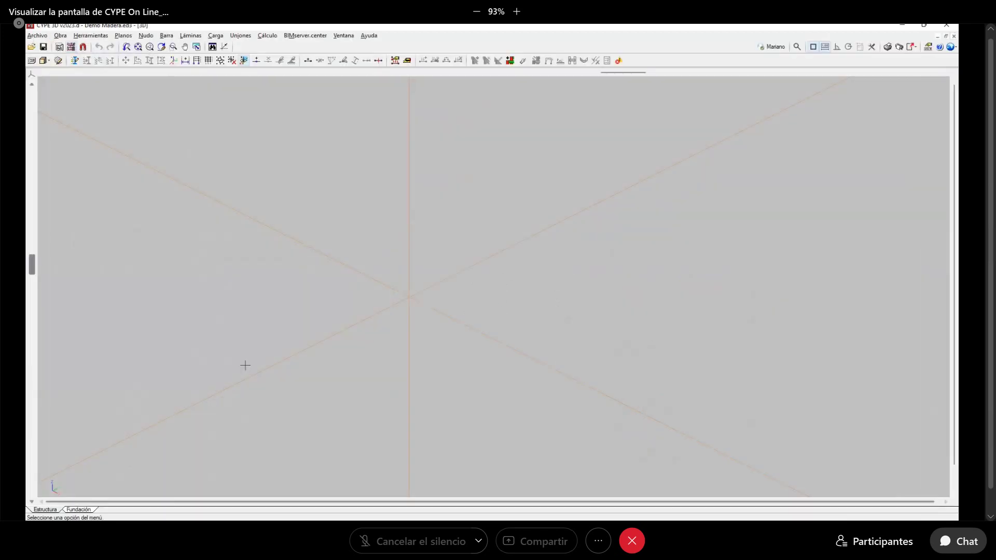
click(71, 47)
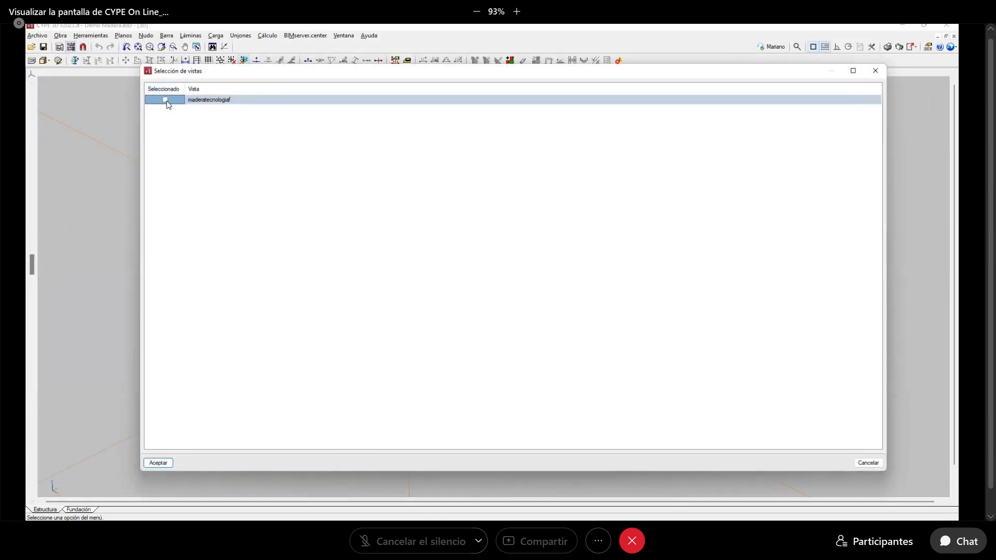
click(155, 462)
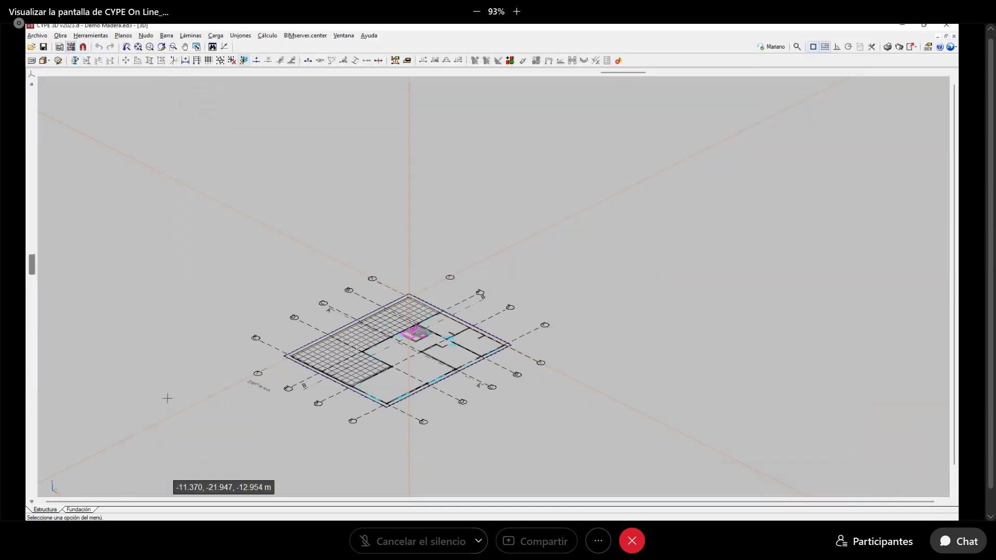
Examine the floor plan template in the 3D view from different angles, checking its grid axes and position at the origin
middle_drag(285, 413, 513, 390)
scroll(493, 337, up, 5)
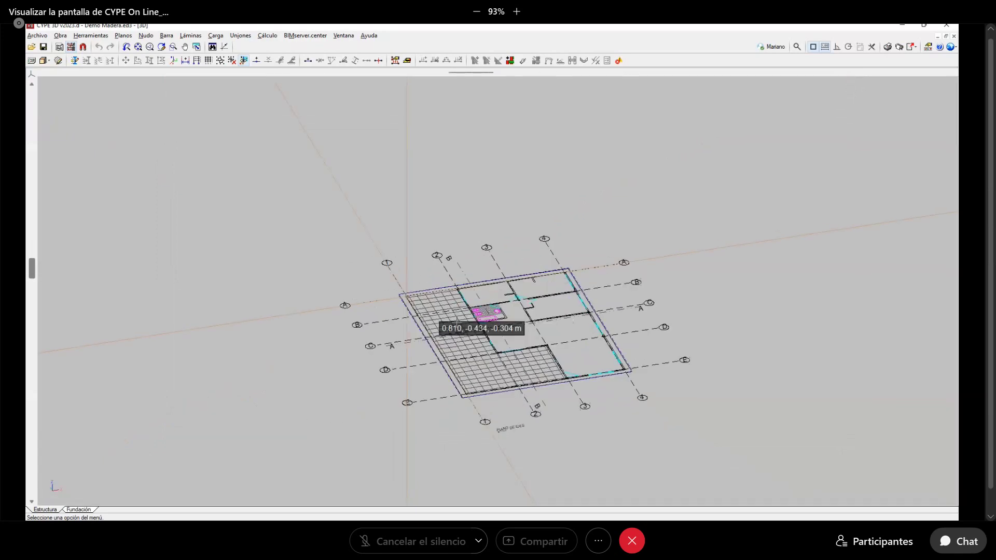
middle_drag(492, 341, 417, 320)
scroll(435, 292, down, 5)
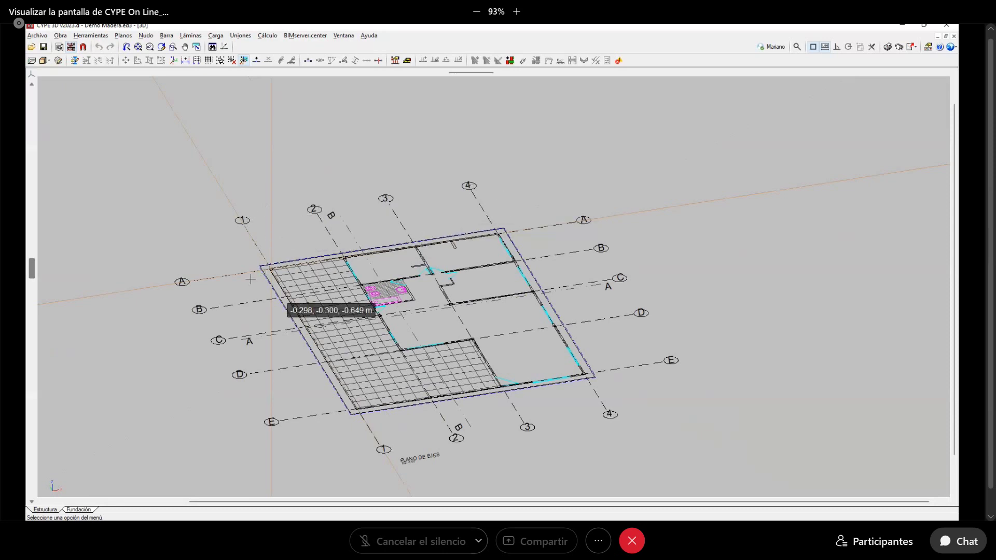
click(306, 441)
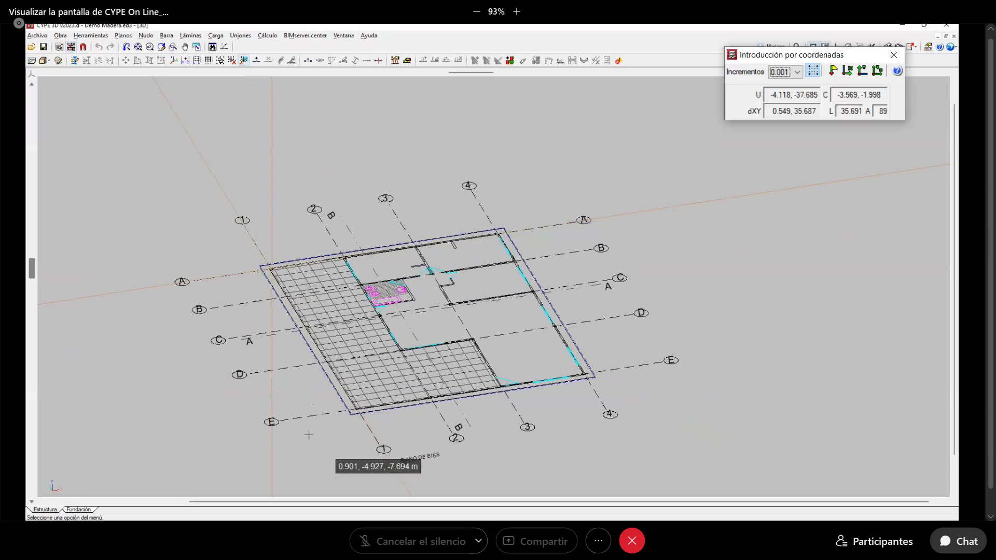
key(Escape)
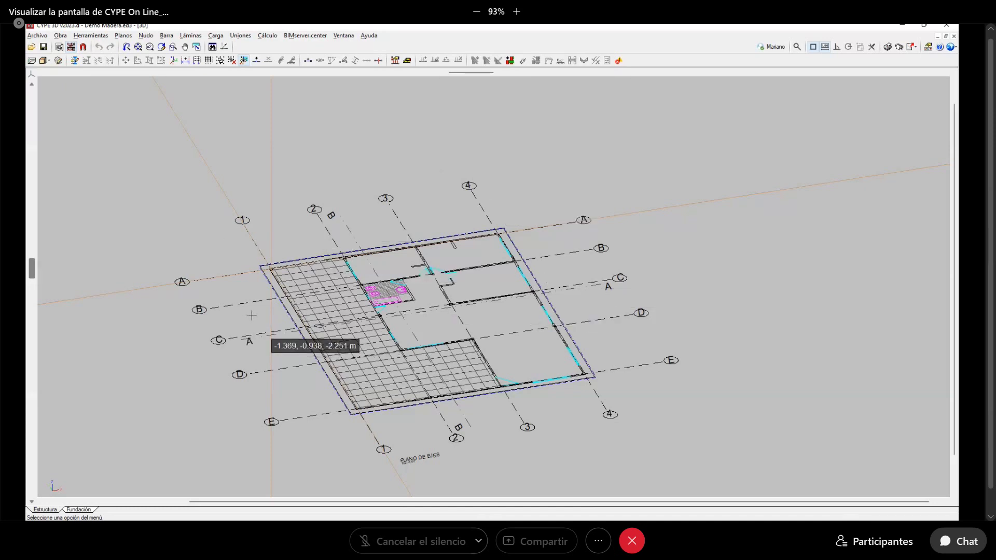
middle_drag(296, 234, 317, 212)
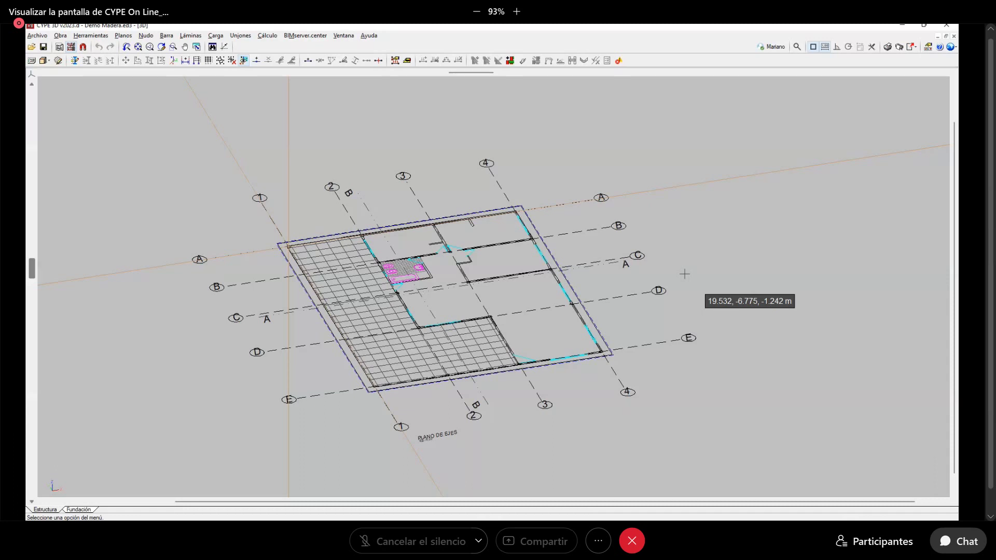
scroll(685, 274, down, 1)
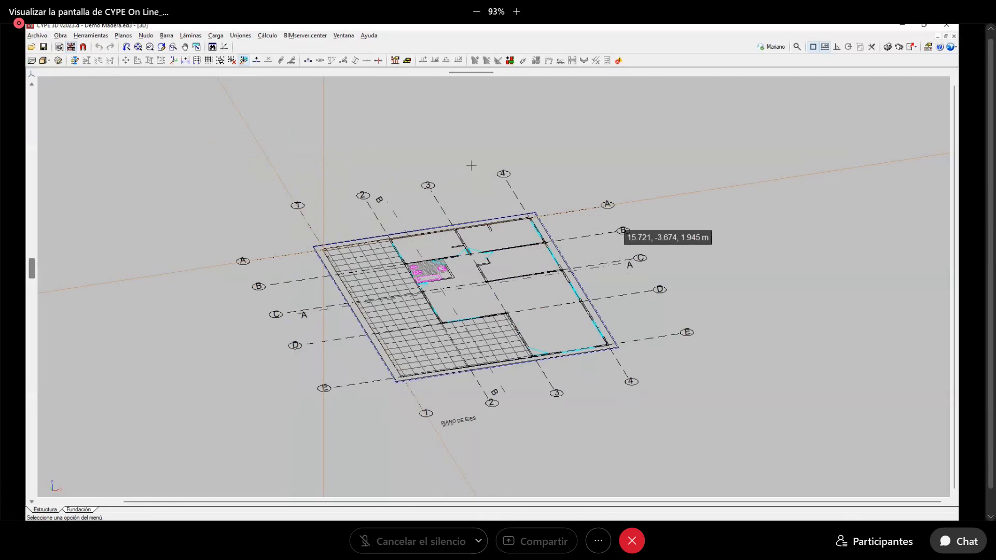
scroll(423, 202, up, 1)
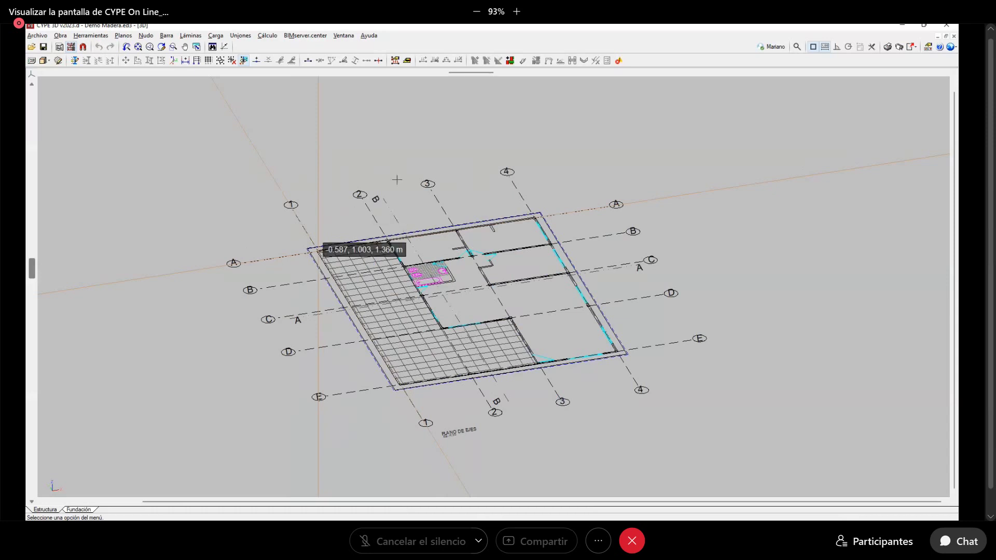
Open the grid line generator and check the axis labels and spacings in maderatecnologiaf.dwg in AutoCAD before returning to CYPE 3D
click(128, 37)
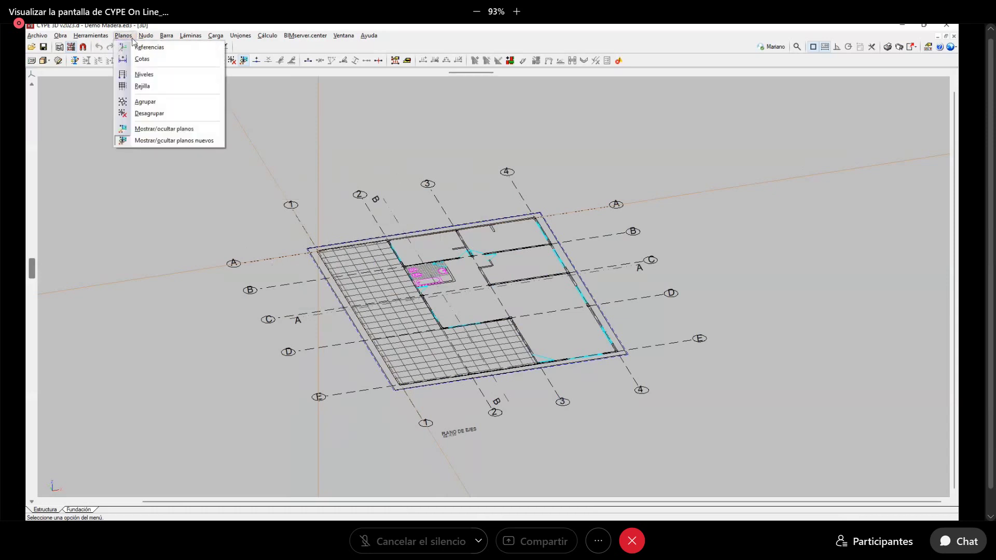
click(161, 87)
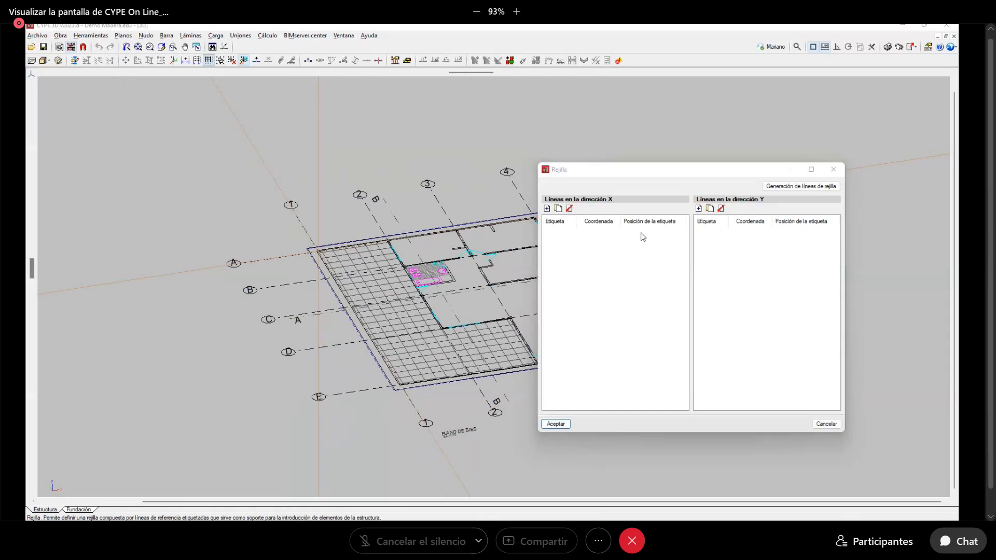
click(780, 188)
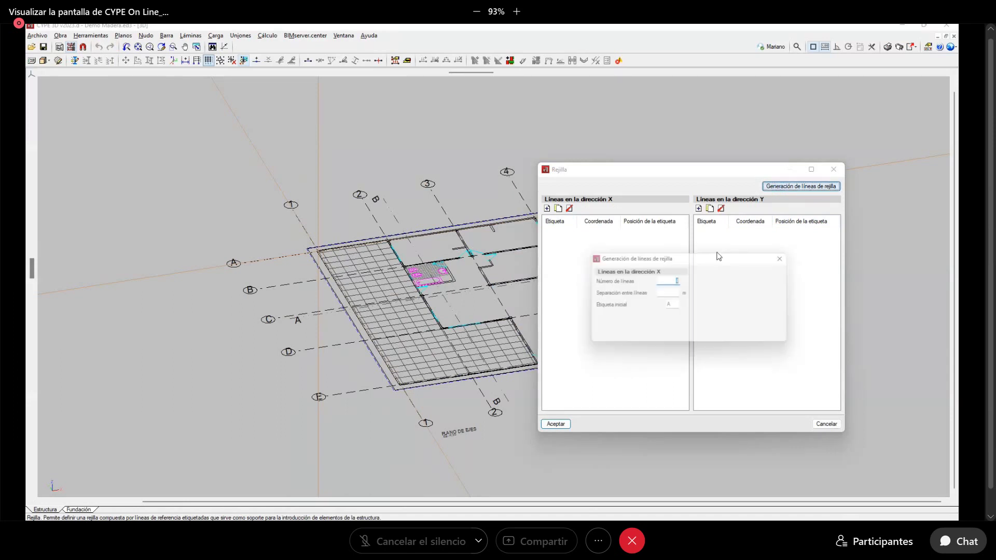
mouse_move(490, 501)
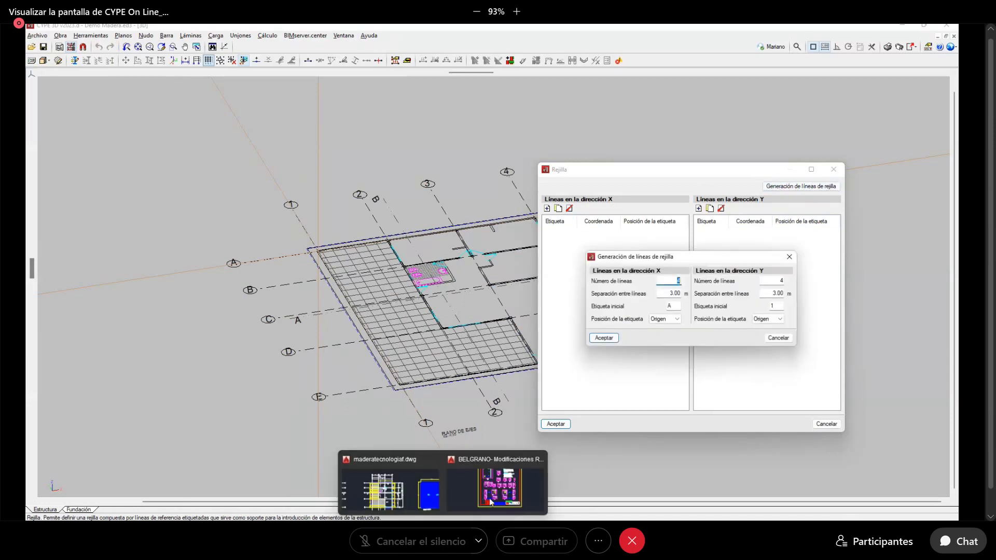
click(381, 460)
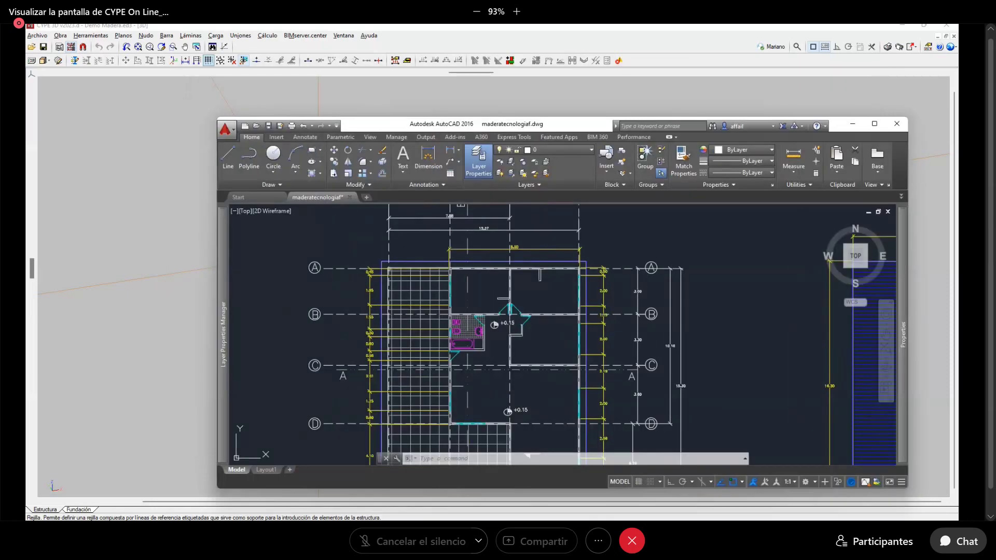
key(alt+Tab)
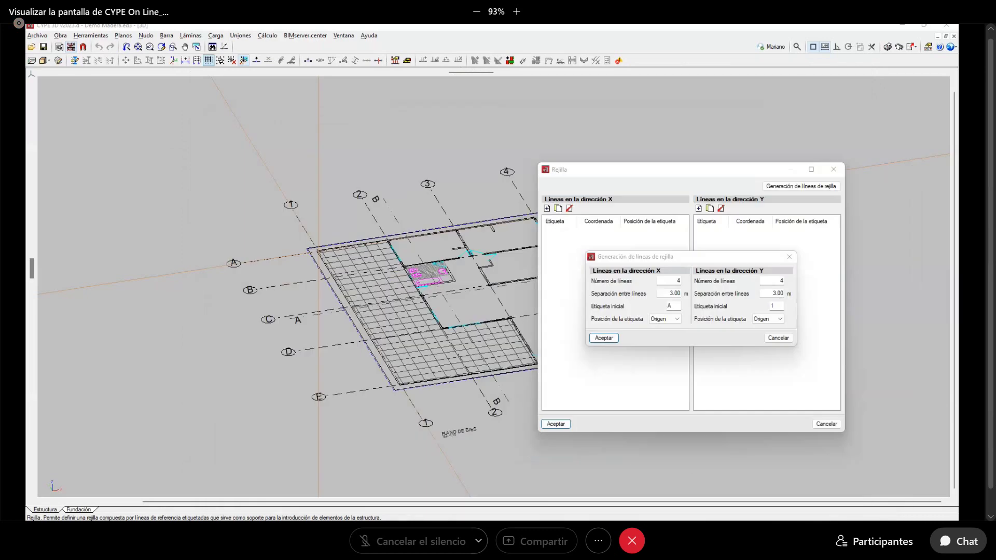
Generate grid lines with 4 in the X direction labelled from 1 and 5 in the Y direction labelled from A
drag(665, 258, 660, 274)
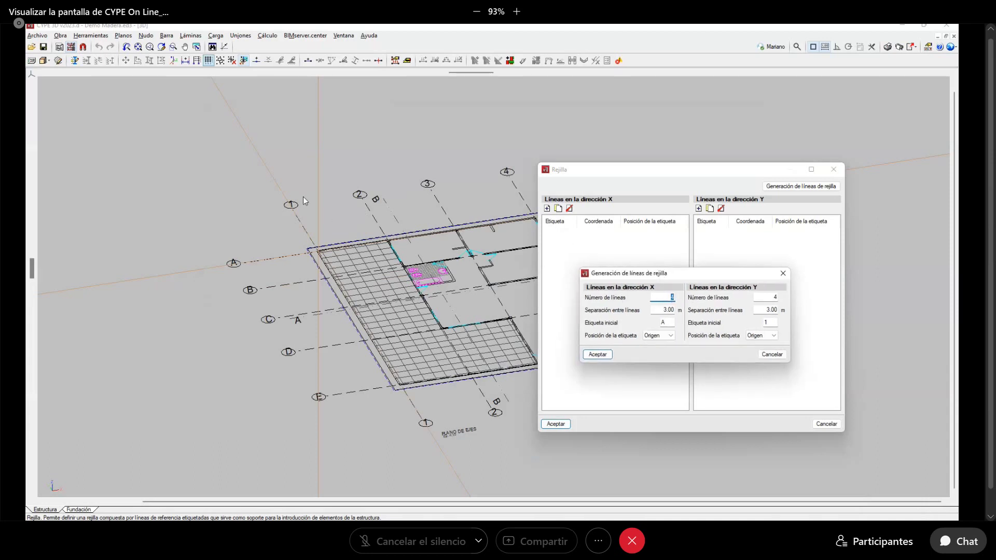
click(664, 310)
click(665, 323)
text(1)
click(767, 300)
key(BackSpace)
text(5)
double_click(766, 322)
text(a)
click(598, 355)
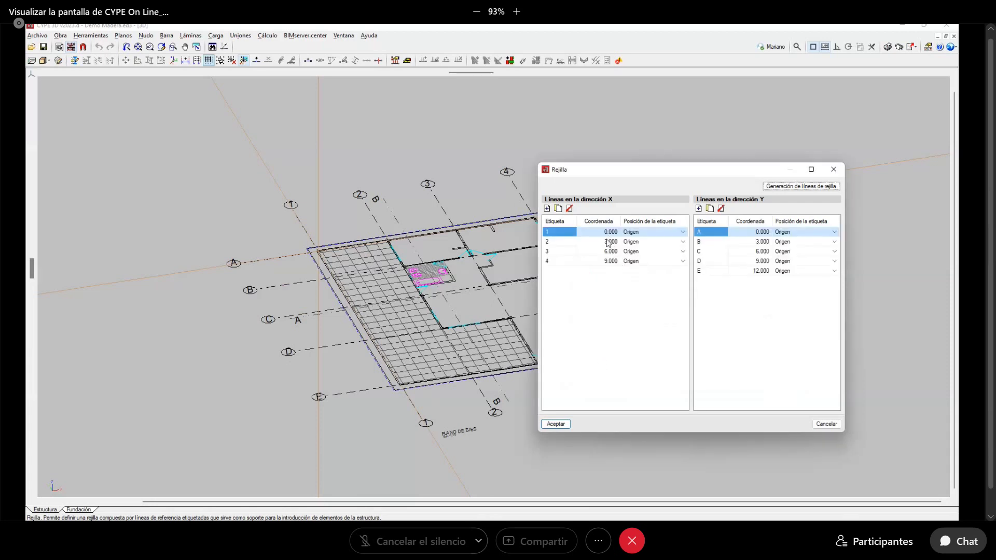
Set the X-direction grid line coordinates to 3.97 for line 2, 7.88 for line 3 and 12.37 for line 4
click(608, 243)
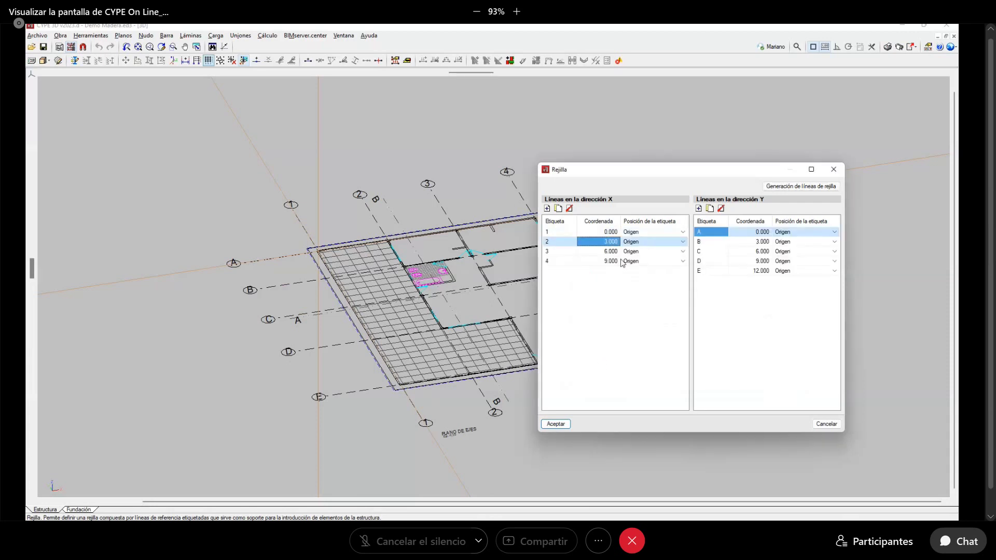
text(3.9)
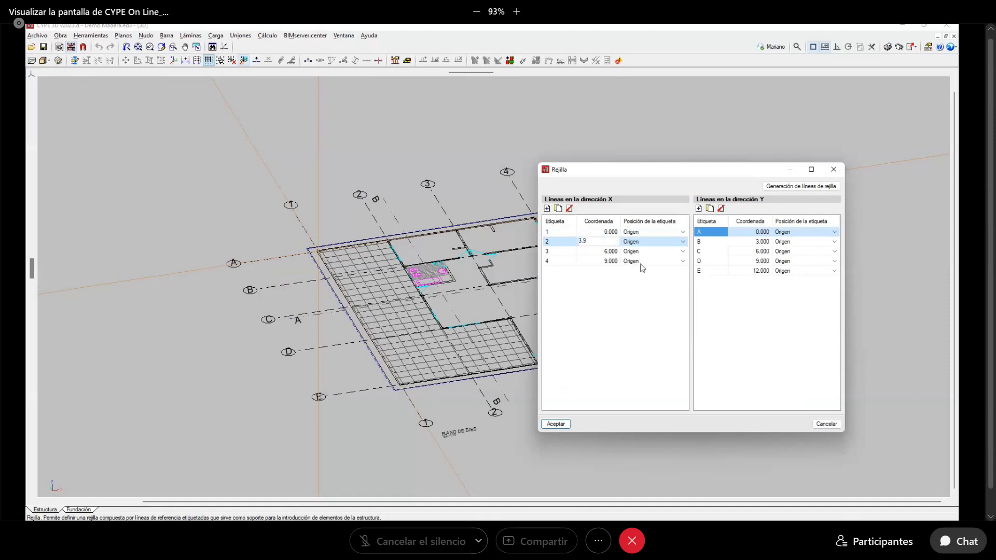
text(7)
click(610, 253)
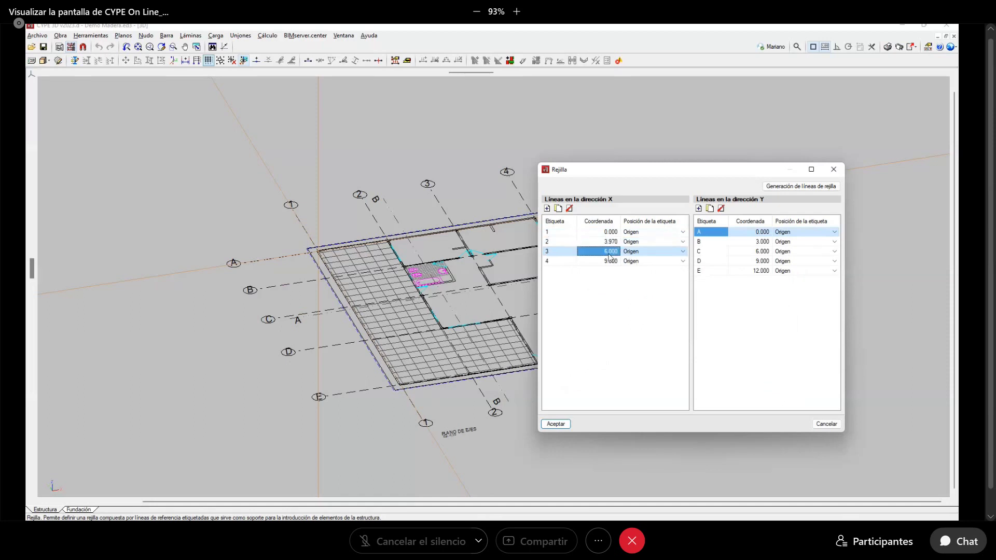
text(3.91)
click(608, 243)
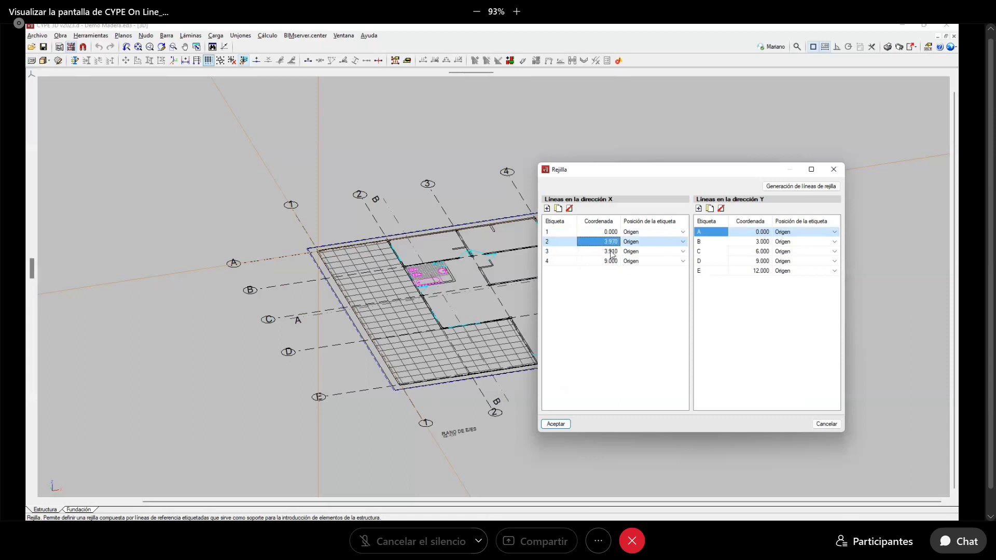
click(611, 252)
text(7)
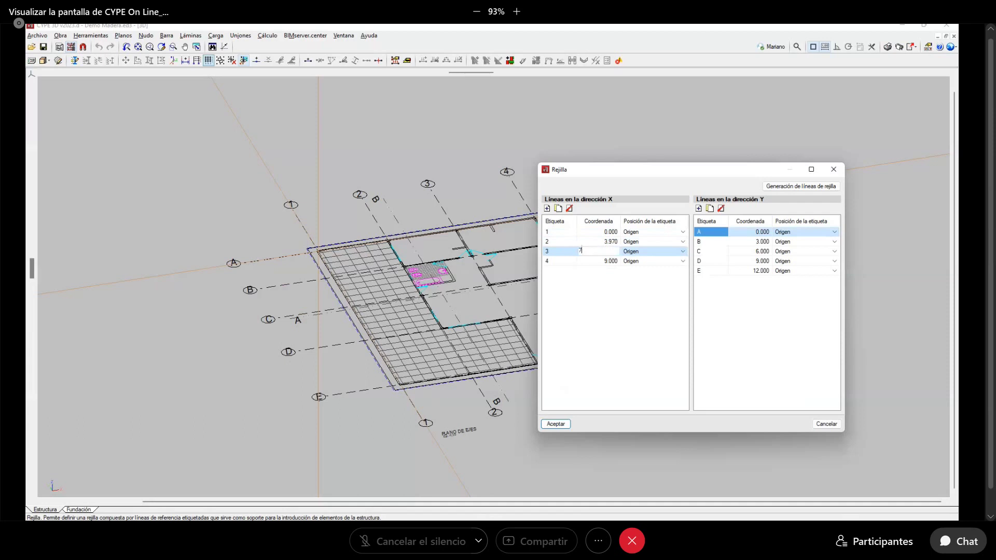
text(.88)
click(606, 262)
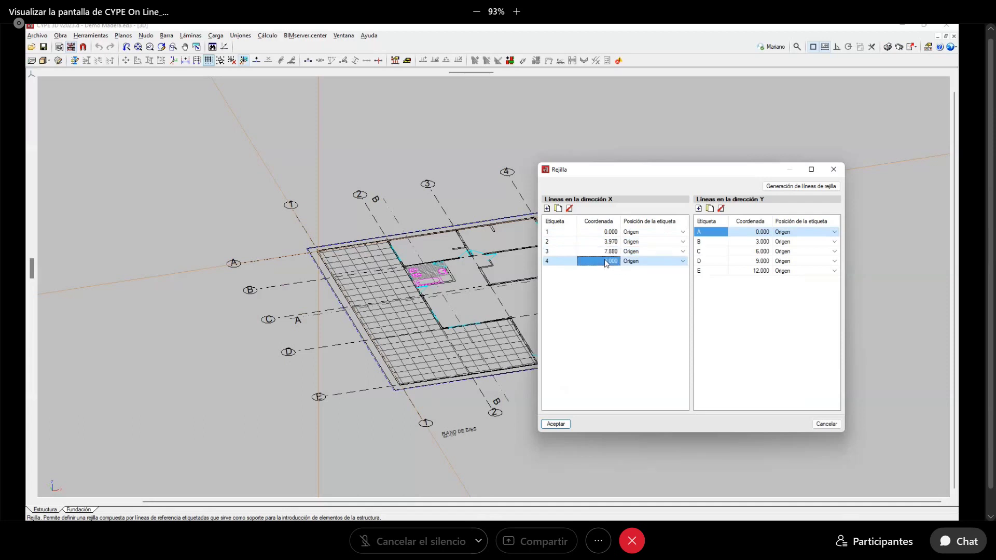
text(12.37)
Set the Y-direction grid line coordinates to 6.3 for C, 10.1 for D and 15.3 for E
click(753, 242)
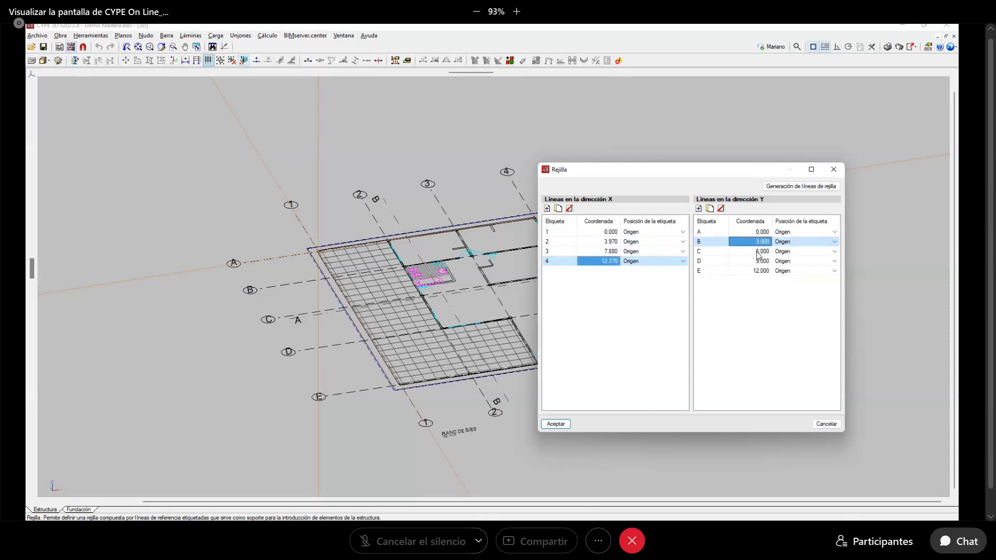
click(757, 253)
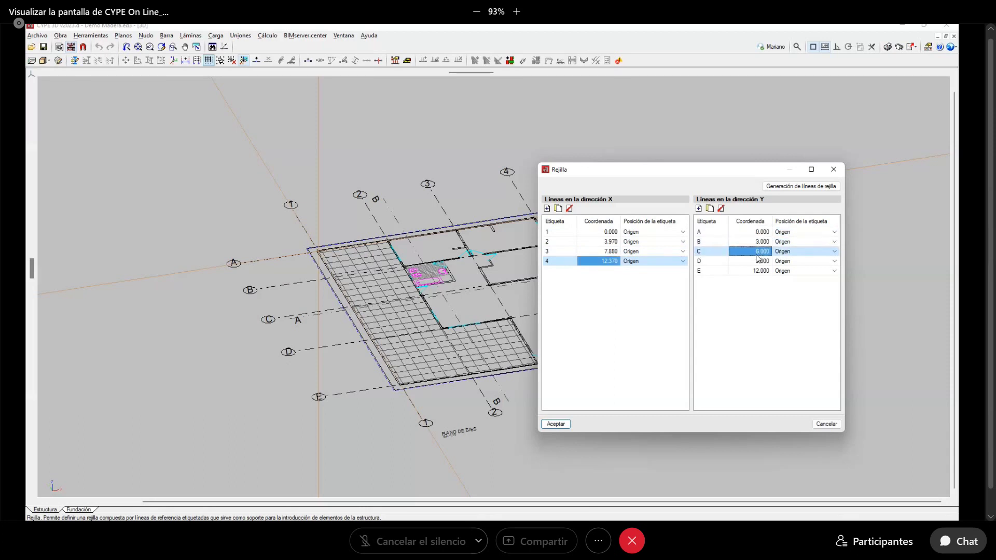
text(6.3)
click(761, 261)
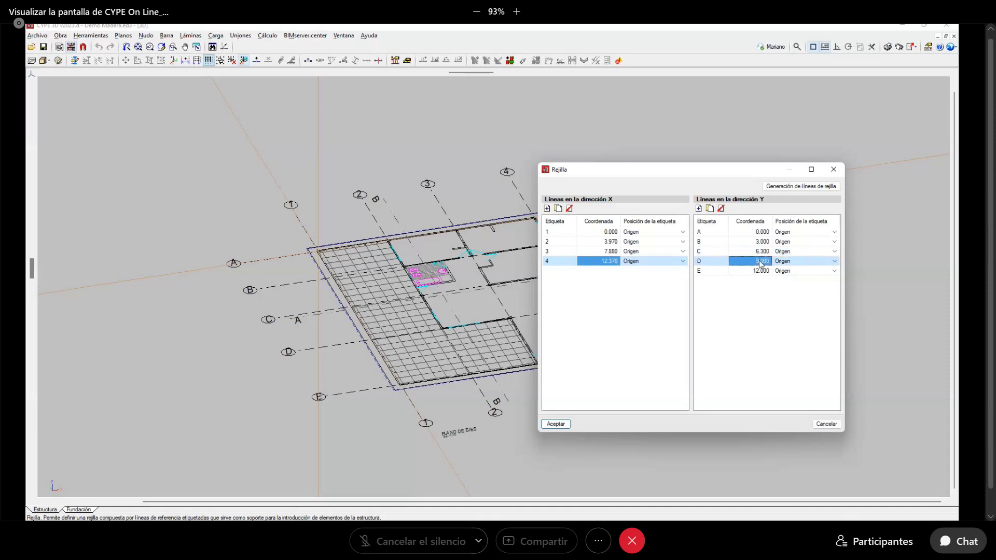
text(10.1)
click(750, 270)
text(1)
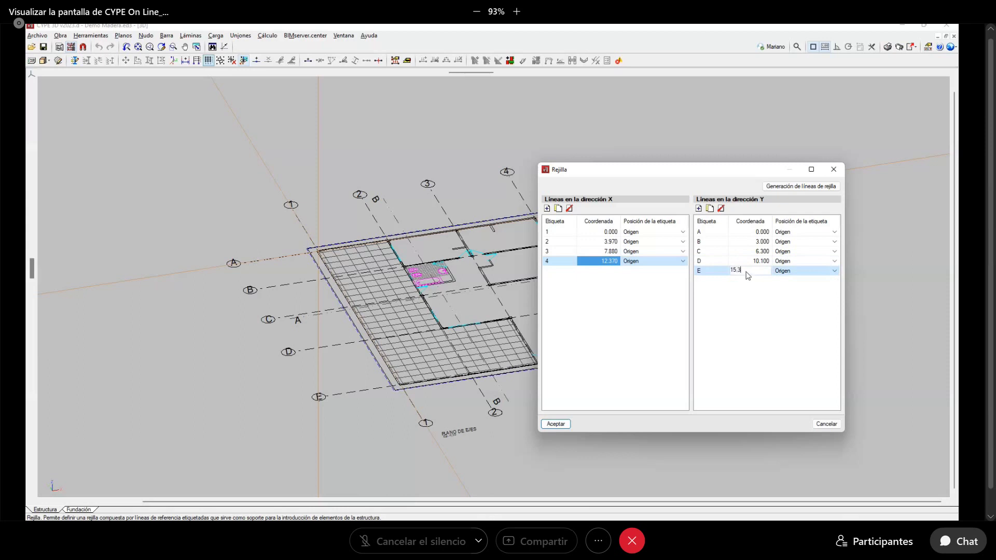
text(5.3)
Make the Y coordinates of lines B to E negative (-3, -6.3, -10.1 and -15.3) and accept the grid
click(742, 243)
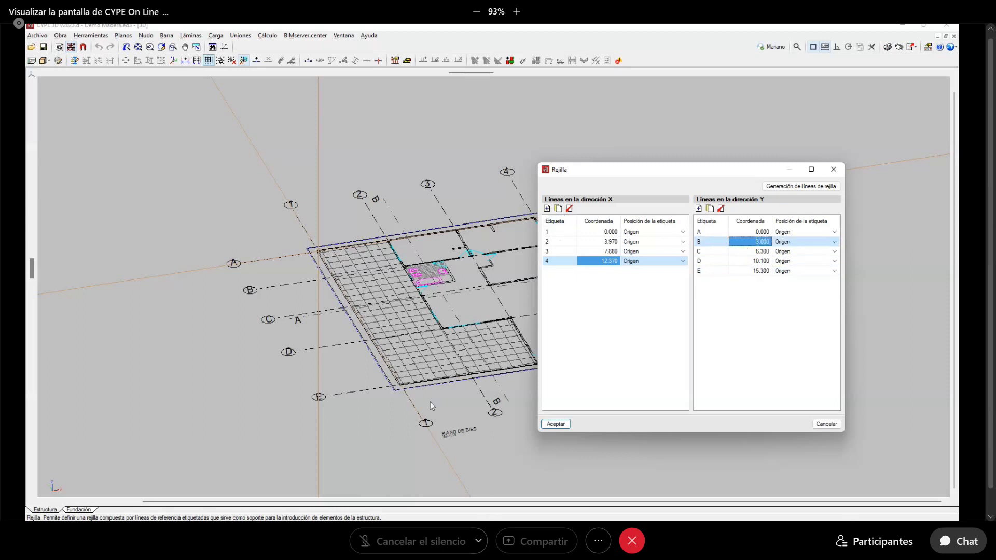
click(747, 243)
text(-)
click(742, 253)
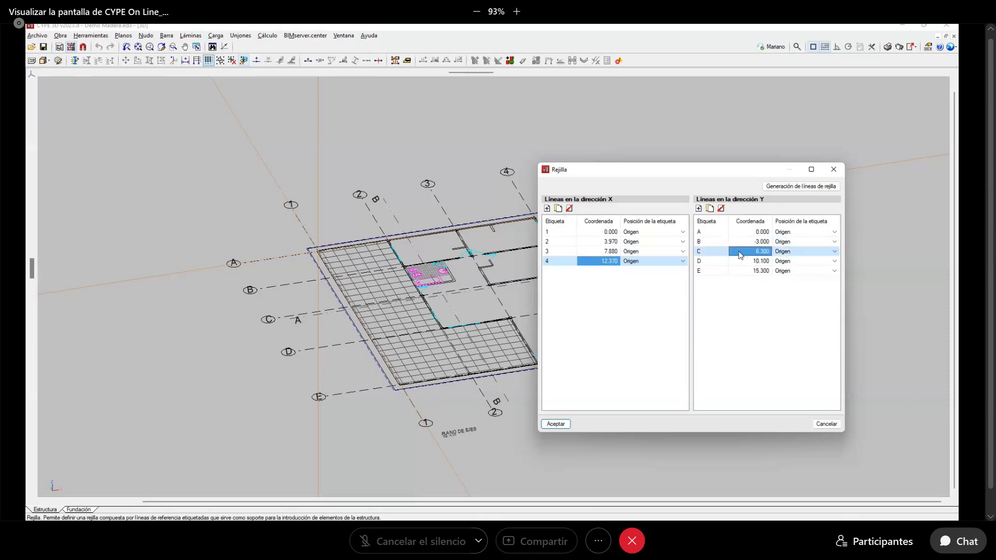
click(740, 254)
text(-)
click(739, 262)
click(740, 262)
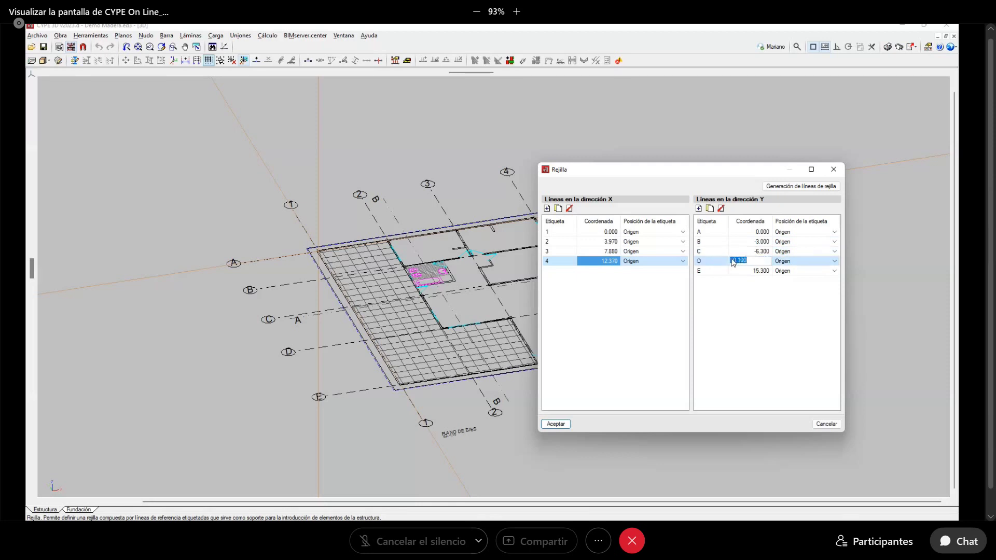
text(-)
click(752, 272)
click(748, 272)
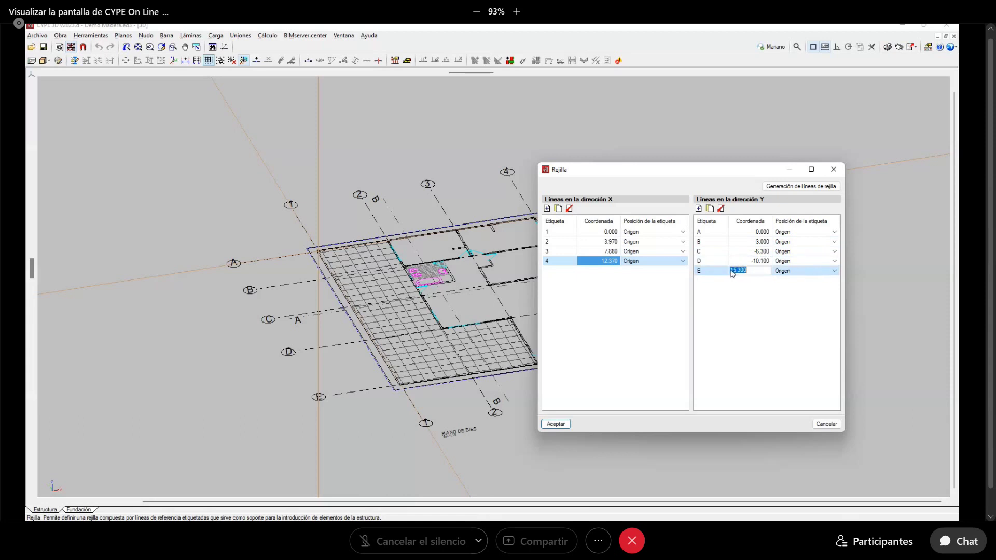
key(Home)
text(-)
click(567, 424)
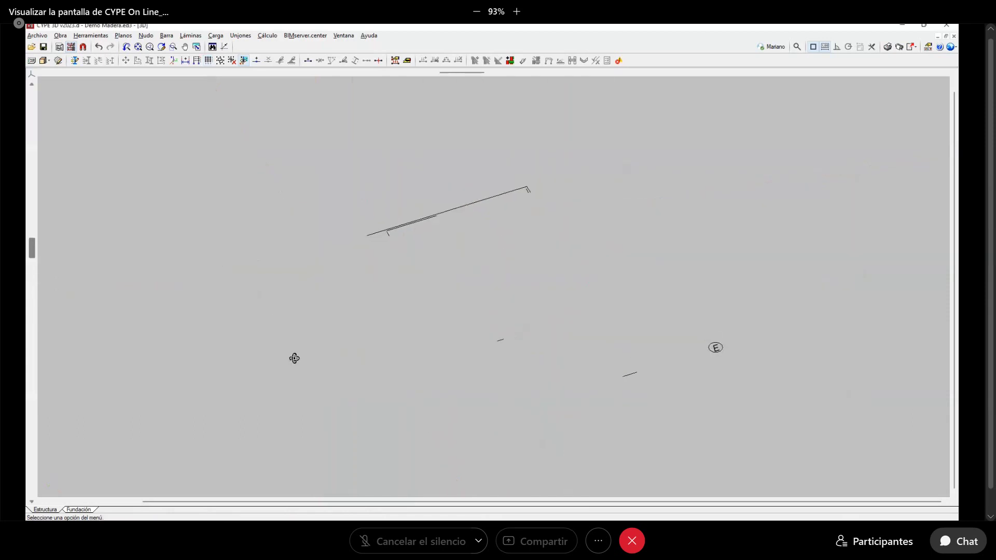
Hide the maderatecnologiaf template view so only the grid lines are shown in the 3D window
middle_drag(491, 384, 467, 386)
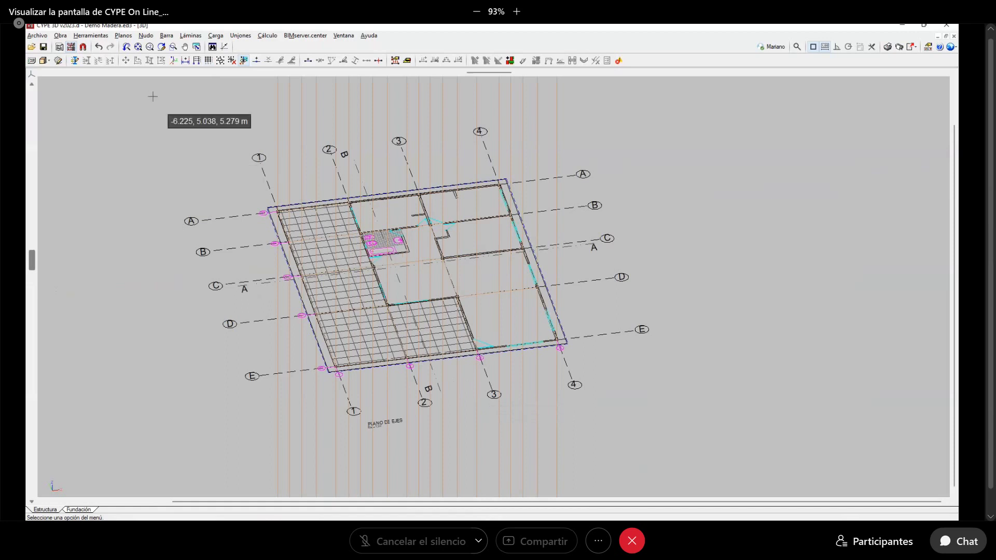
click(71, 47)
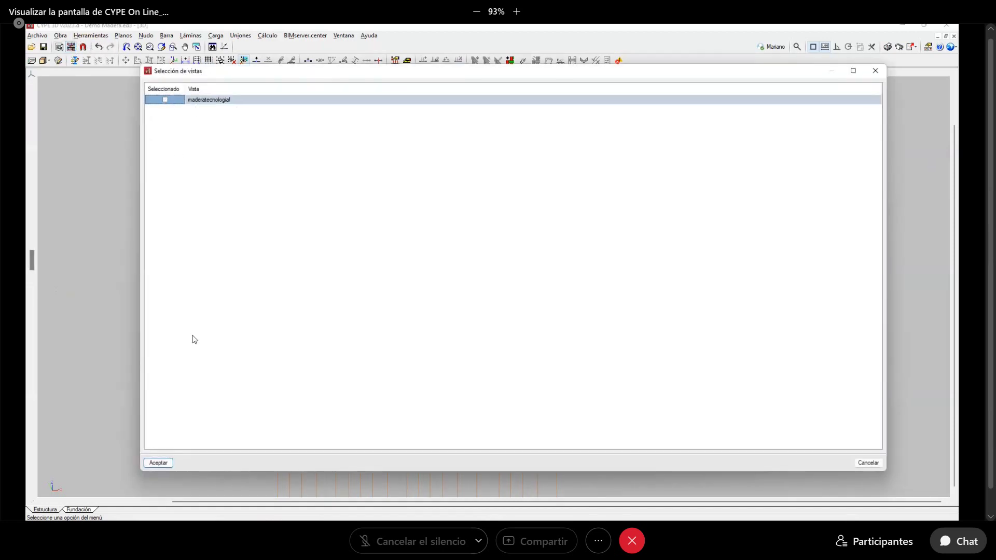
click(158, 463)
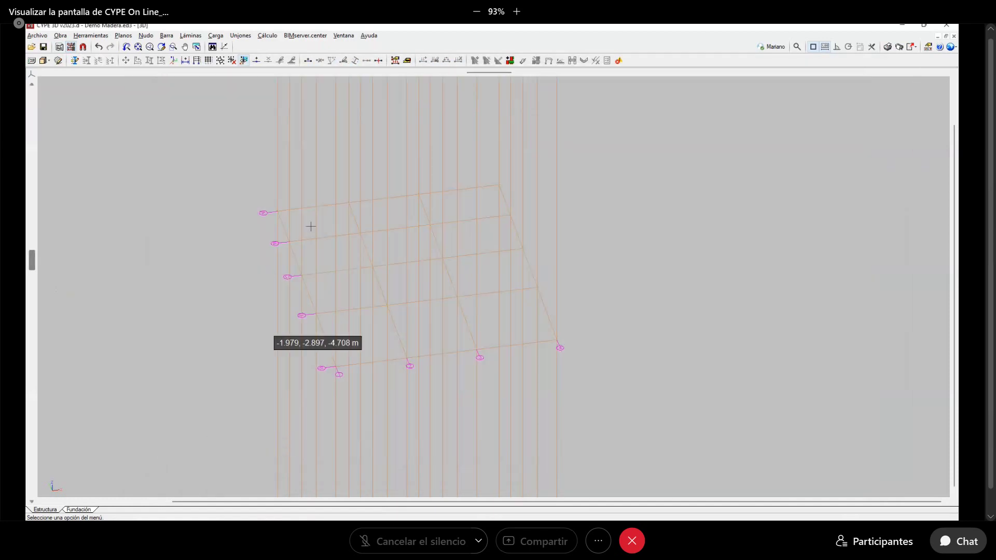
scroll(334, 197, up, 4)
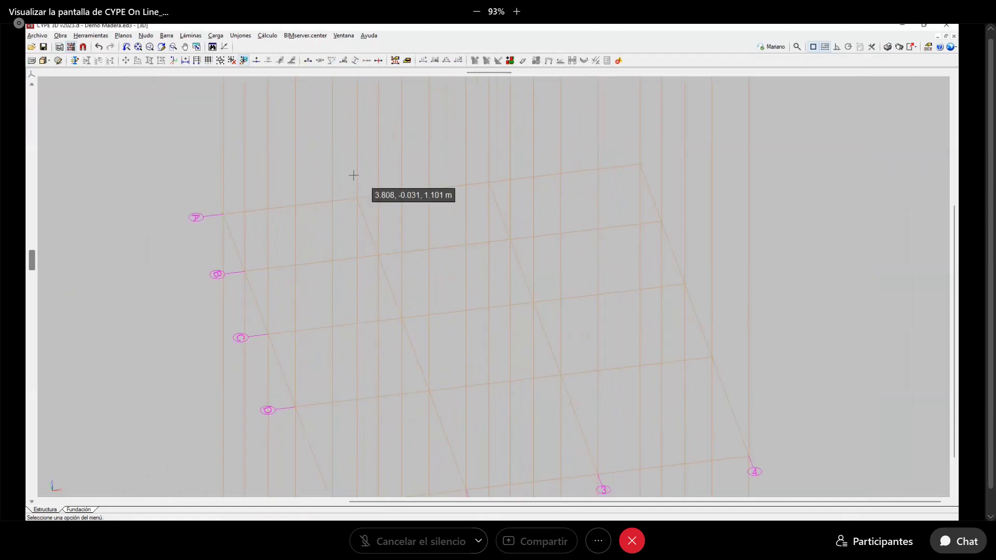
scroll(353, 175, down, 1)
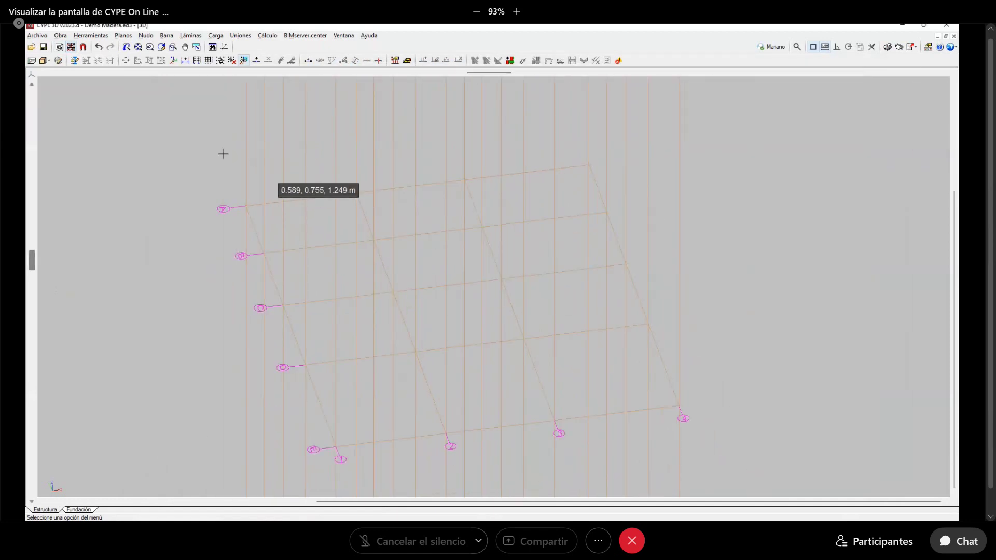
Start a new bar and set its section to solid square timber from the Maciza profile series
click(167, 36)
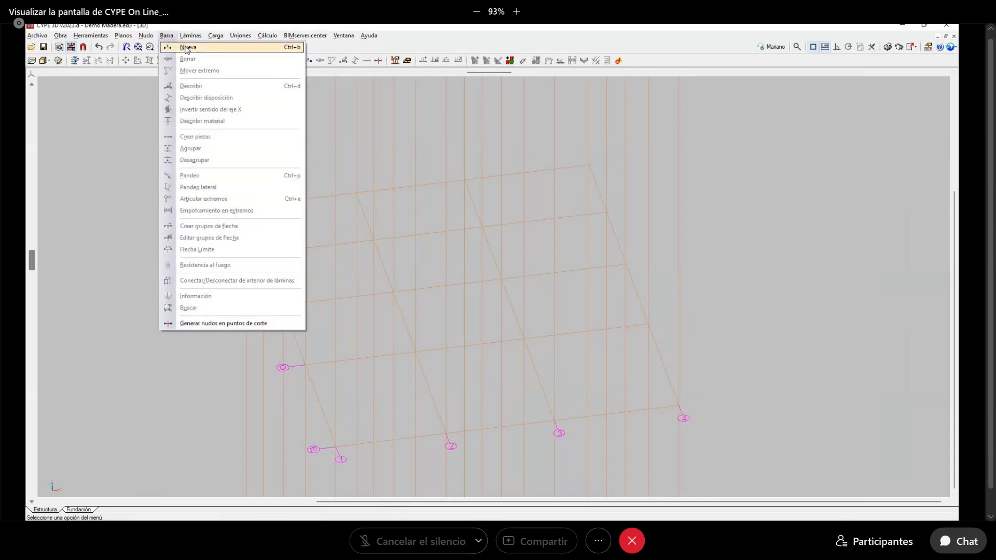
click(187, 48)
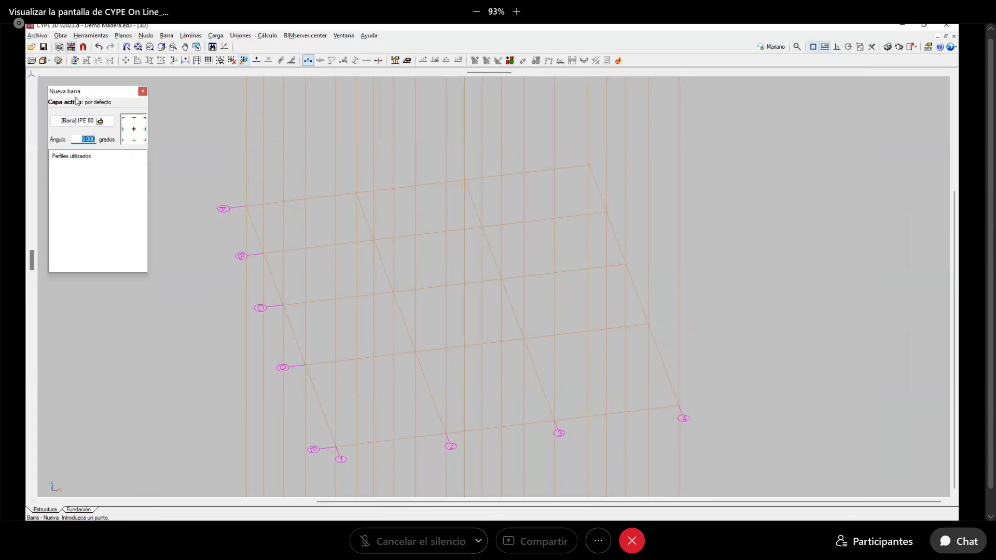
drag(76, 100, 75, 117)
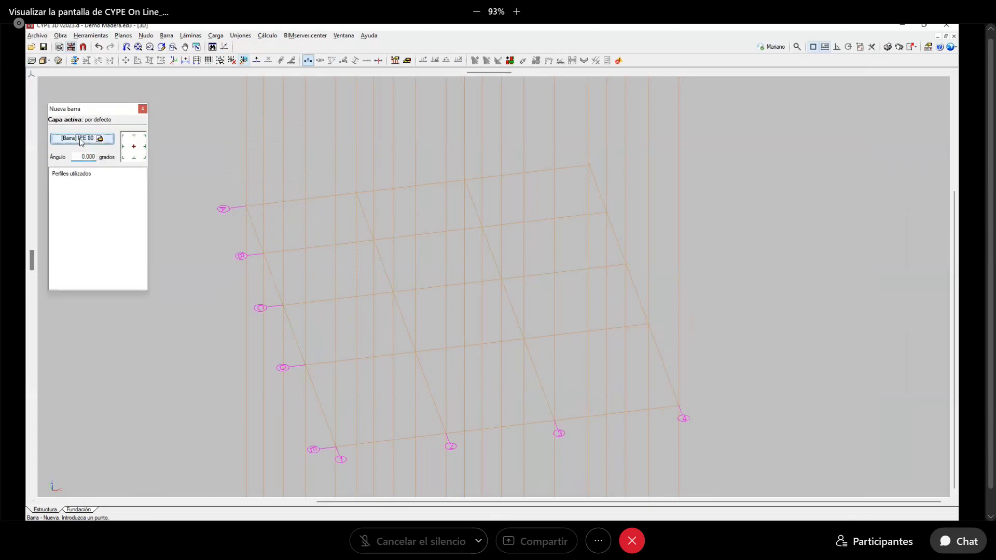
click(79, 139)
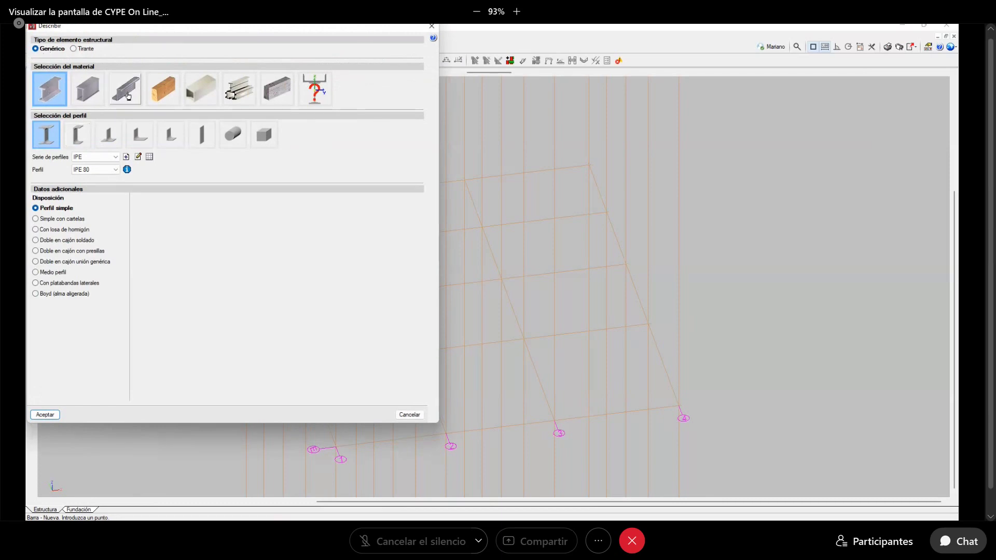
click(162, 91)
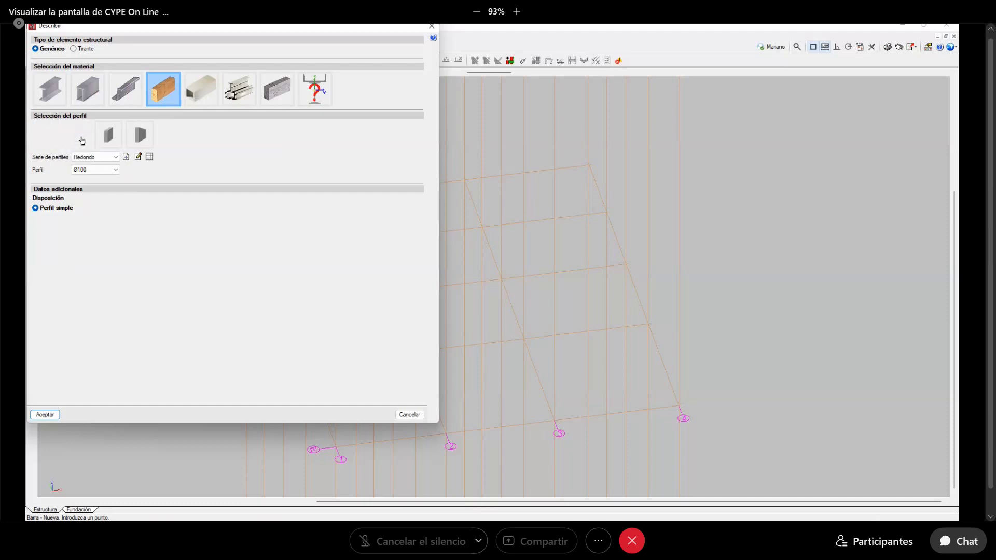
click(79, 138)
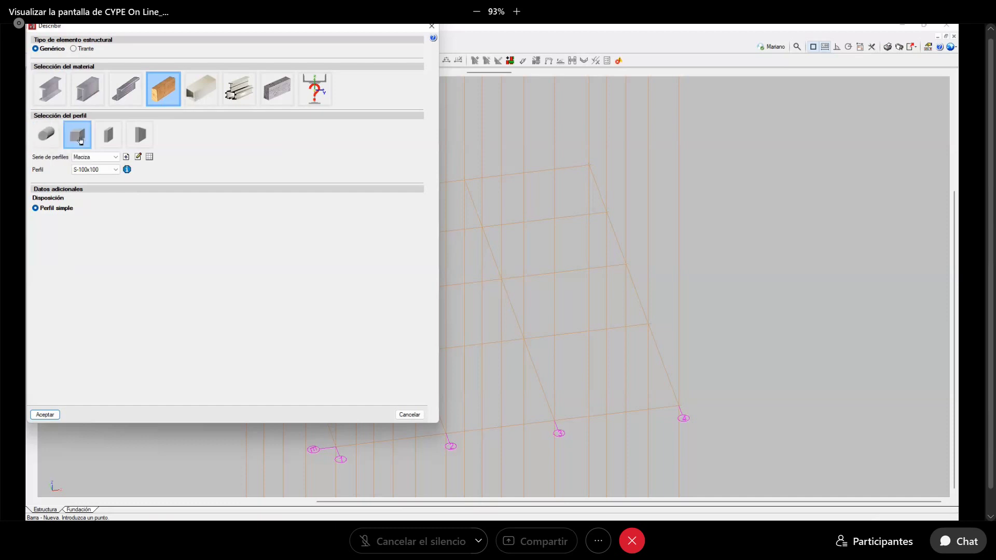
click(109, 142)
click(142, 140)
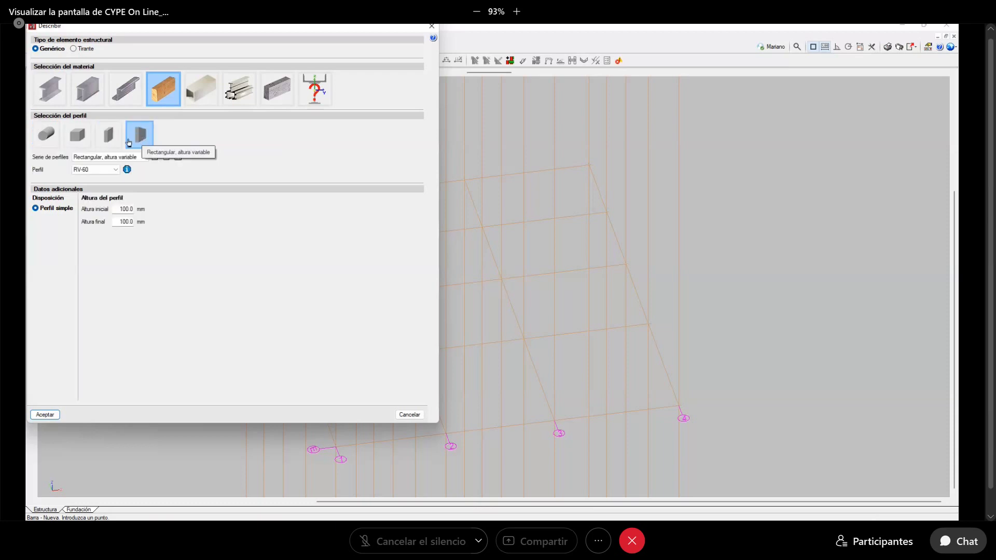
click(81, 141)
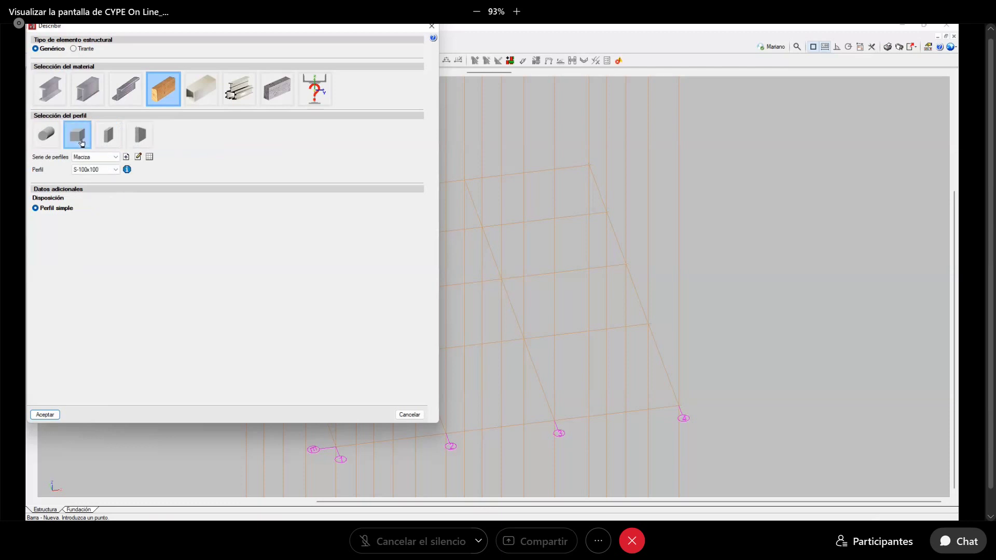
click(98, 158)
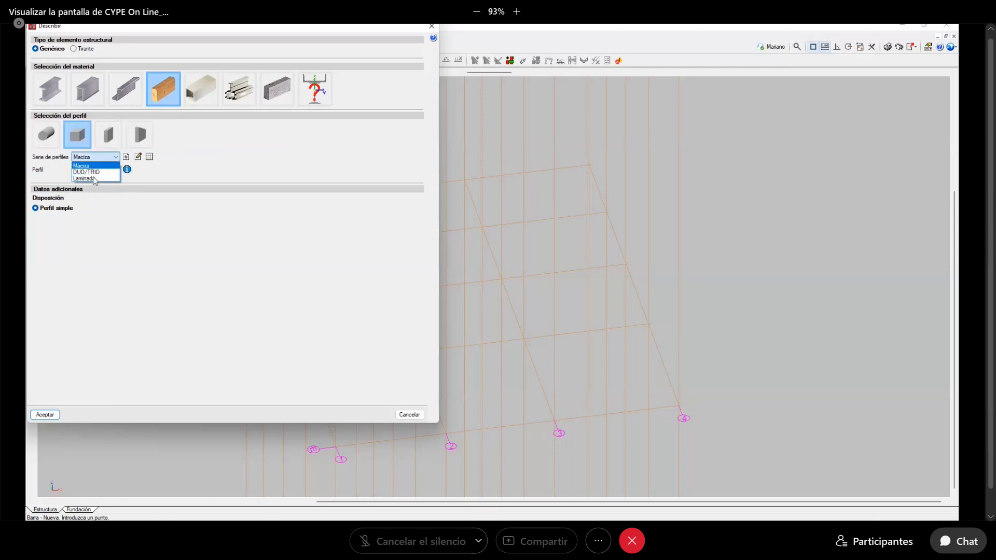
click(87, 165)
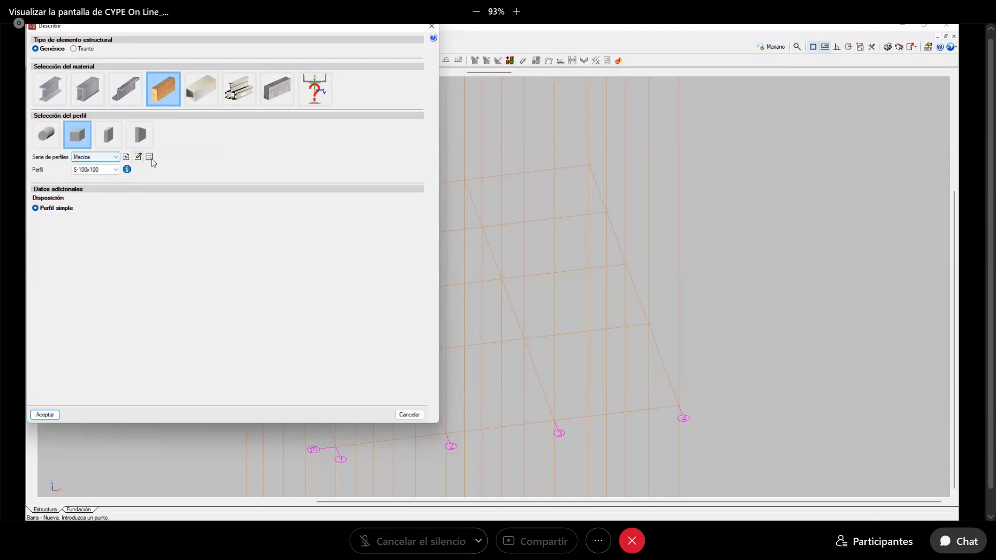
click(150, 158)
click(241, 44)
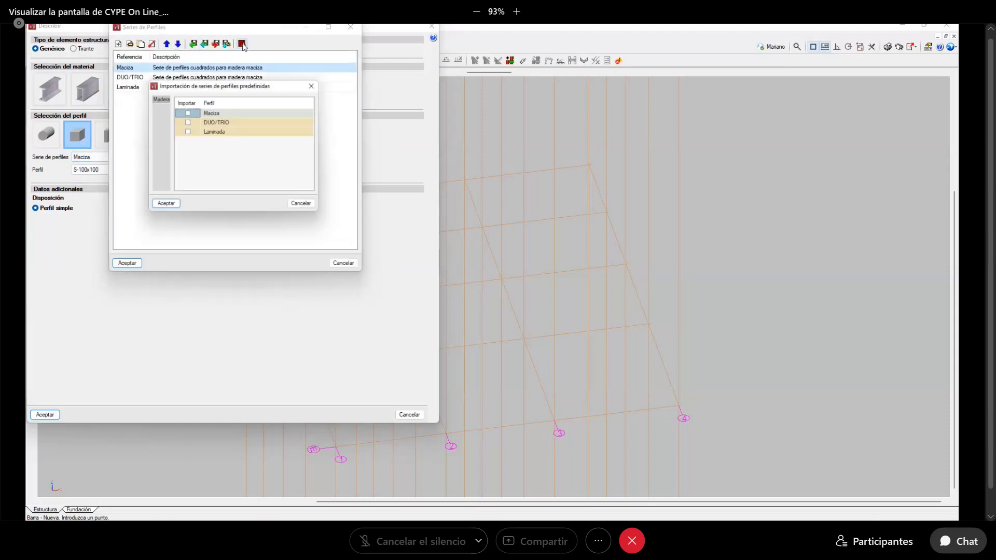
click(317, 84)
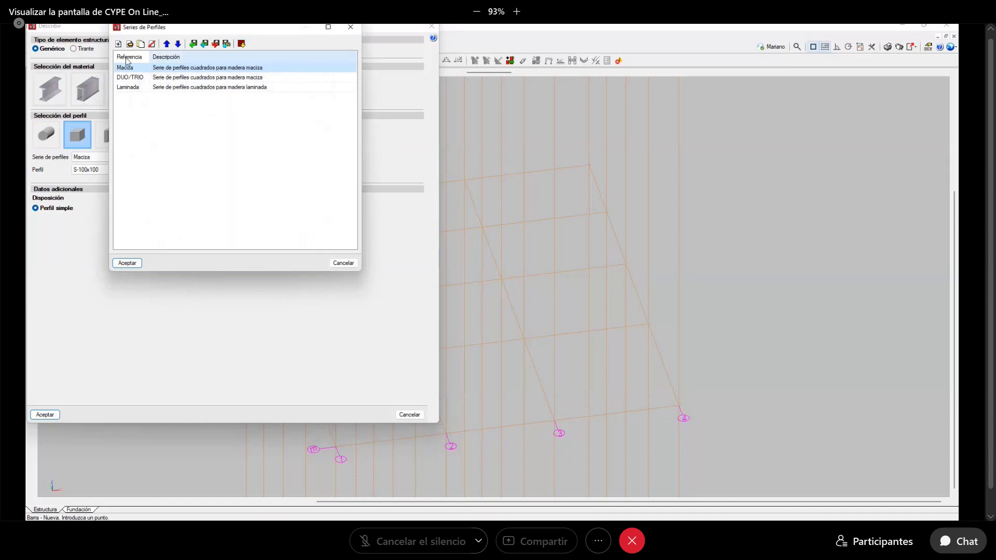
click(118, 45)
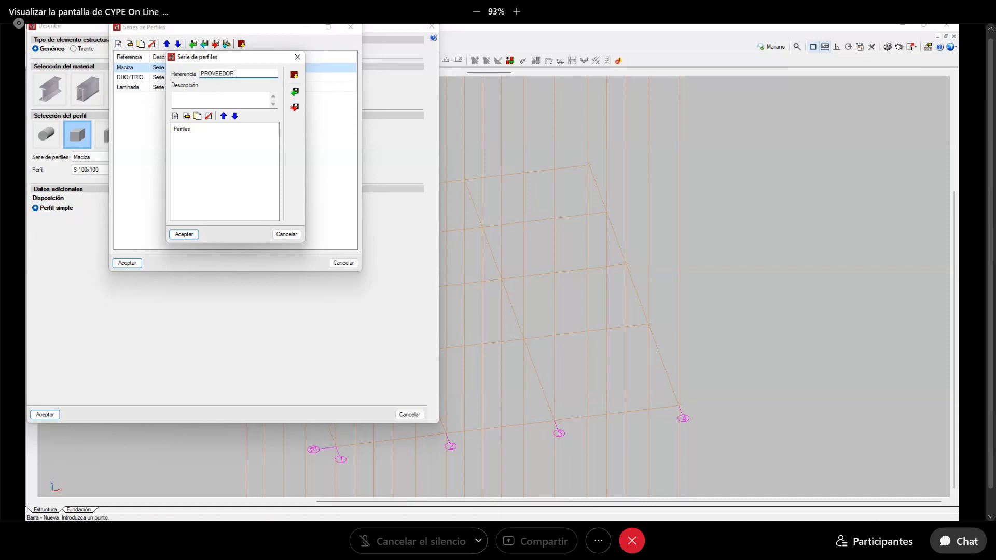
click(189, 96)
click(286, 234)
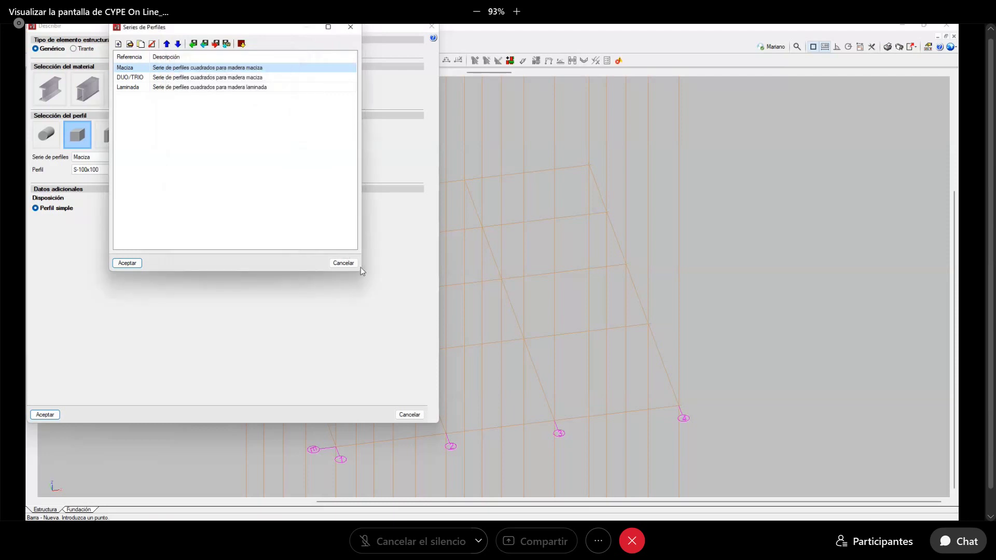
click(343, 263)
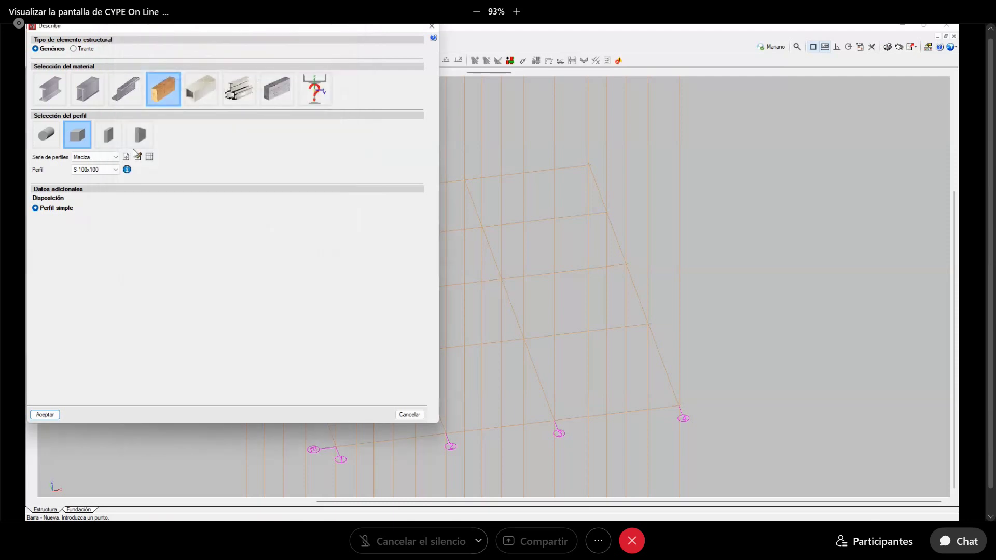
click(101, 171)
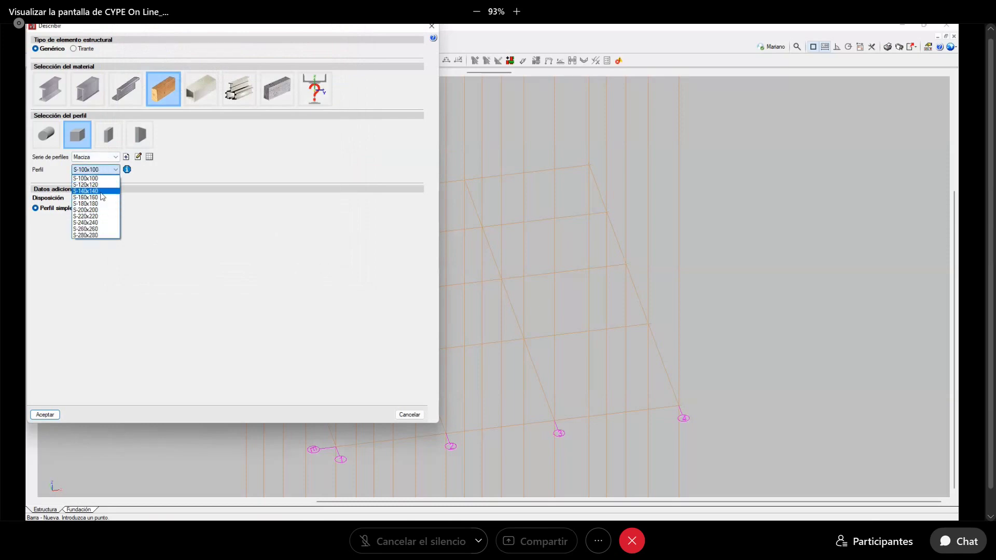
click(128, 158)
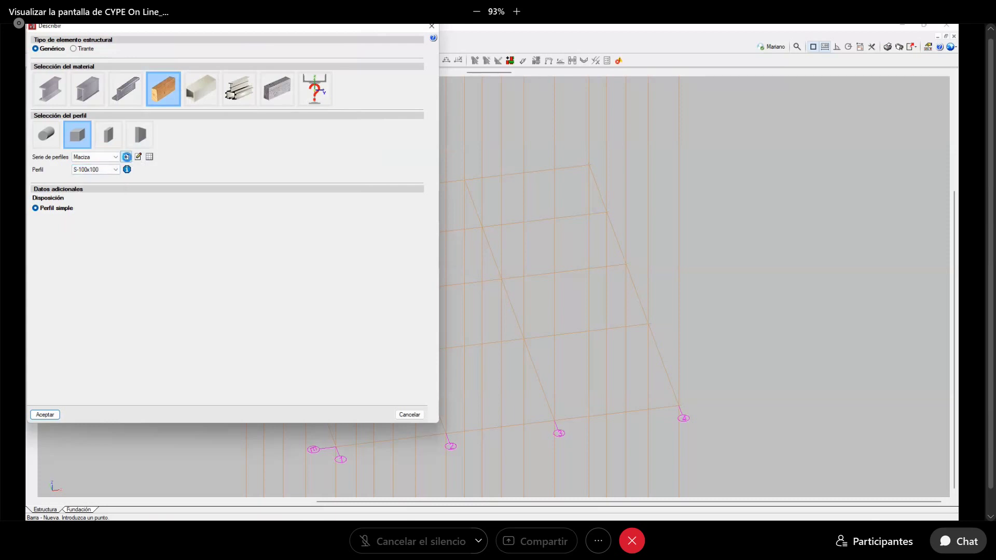
click(126, 157)
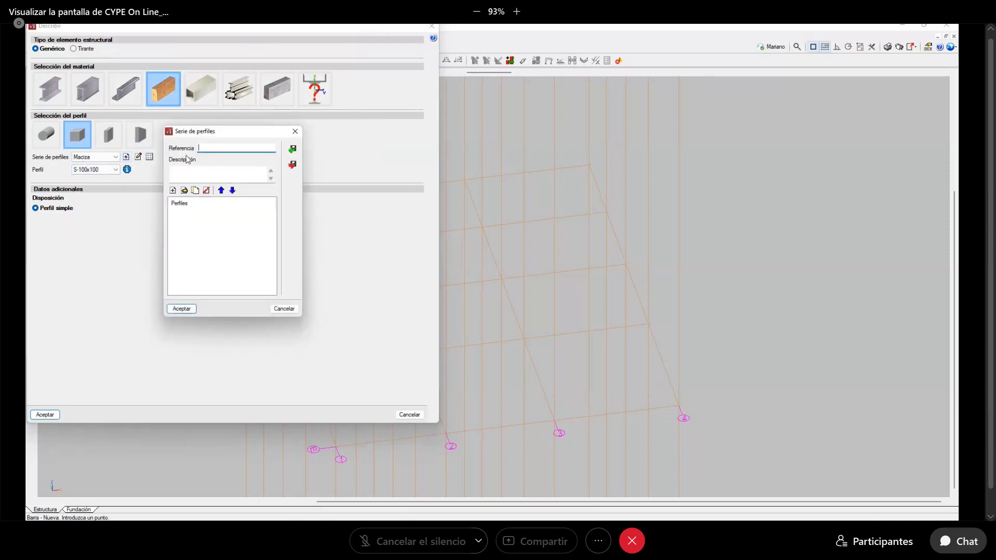
click(295, 131)
Choose the S-140x140 profile and accept the timber service conditions with Seca (dry) humidity
click(103, 168)
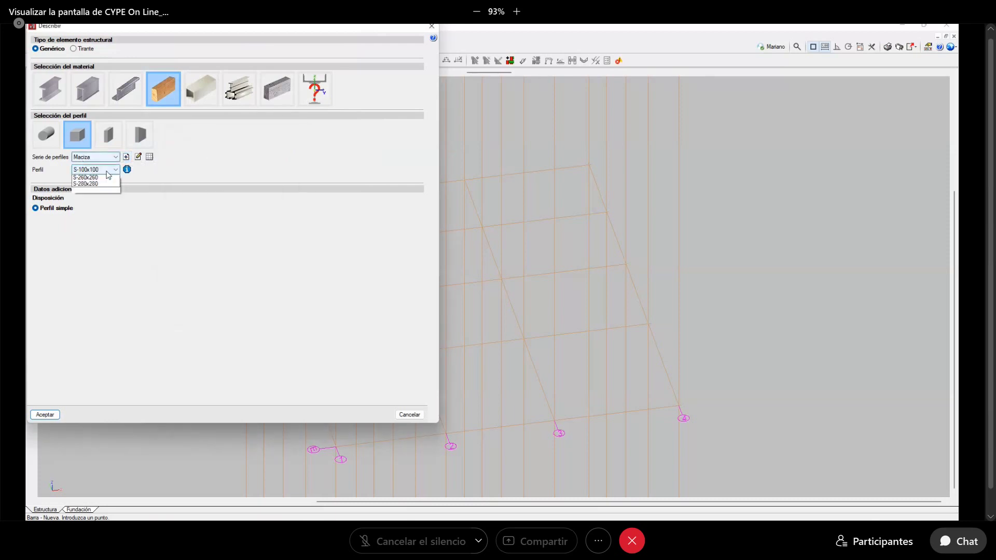
click(103, 192)
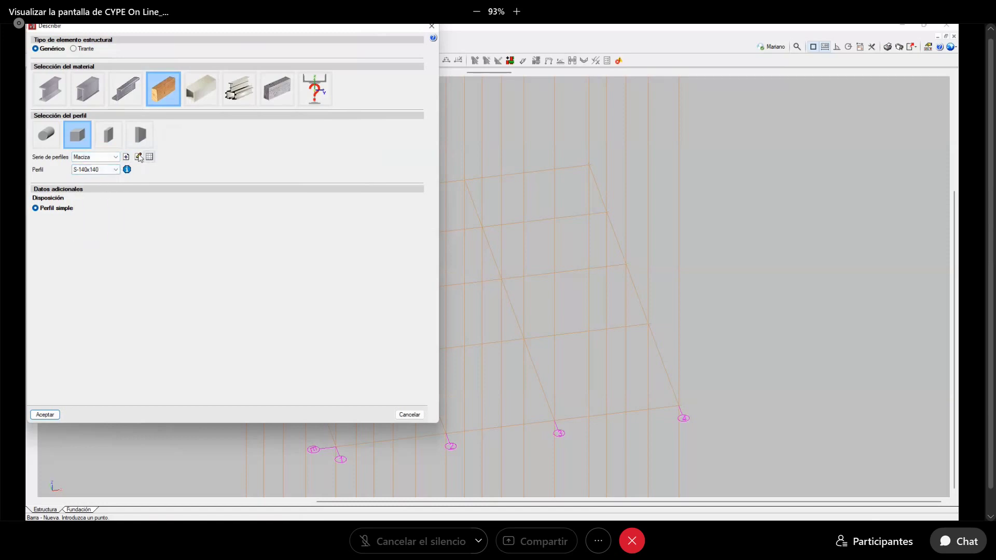
click(44, 415)
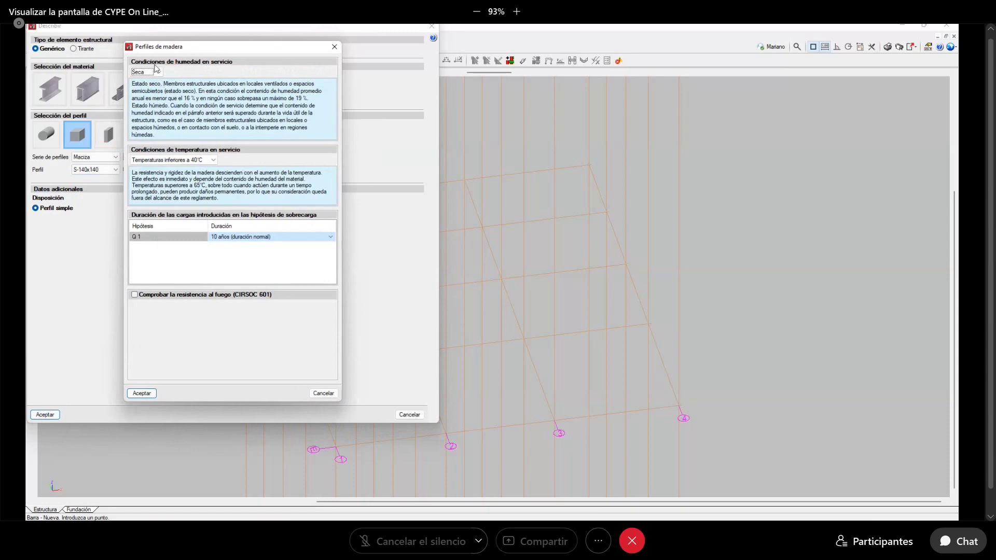
click(155, 67)
click(139, 79)
click(142, 393)
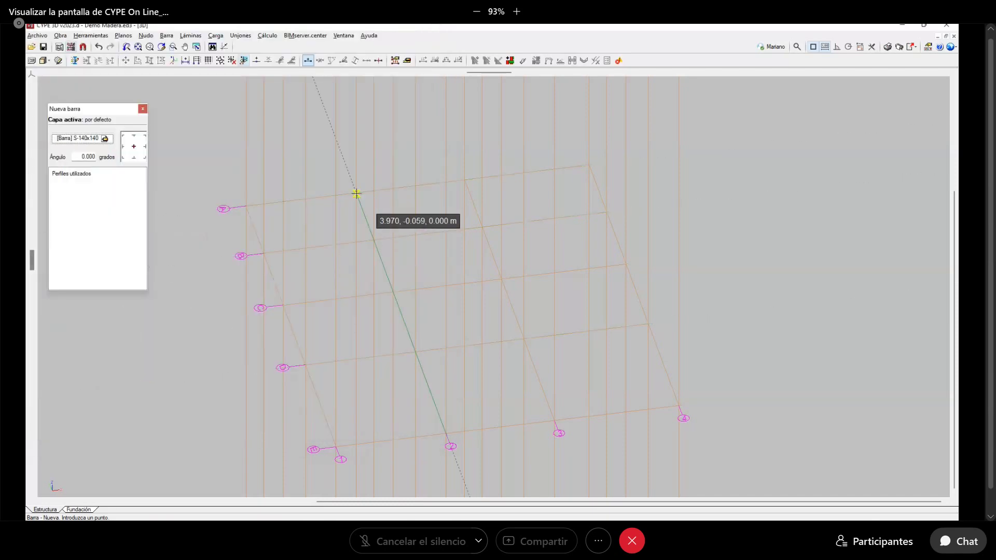
Draw a vertical S-140x140 post upward from the base intersection of grid lines A and 2 using an exact length
scroll(355, 193, up, 2)
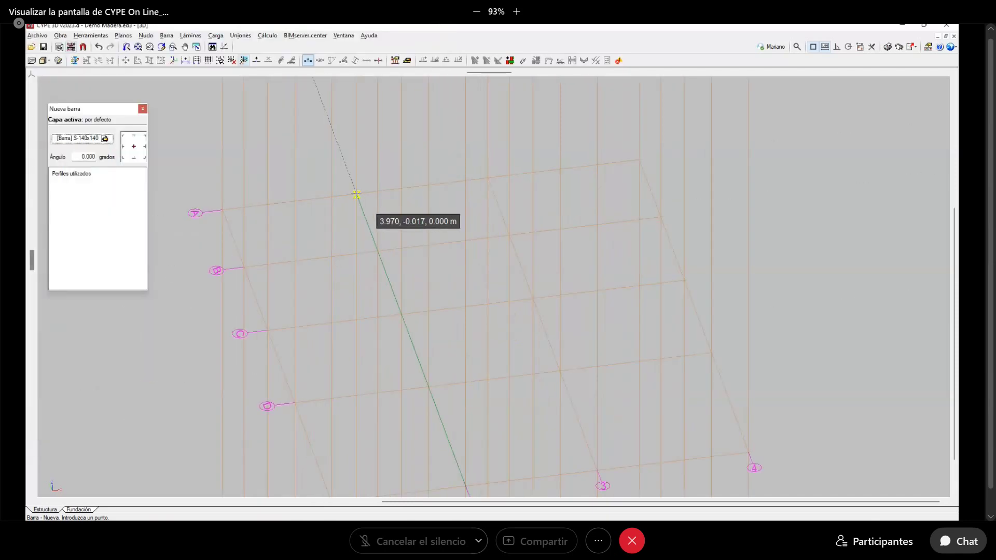
click(356, 194)
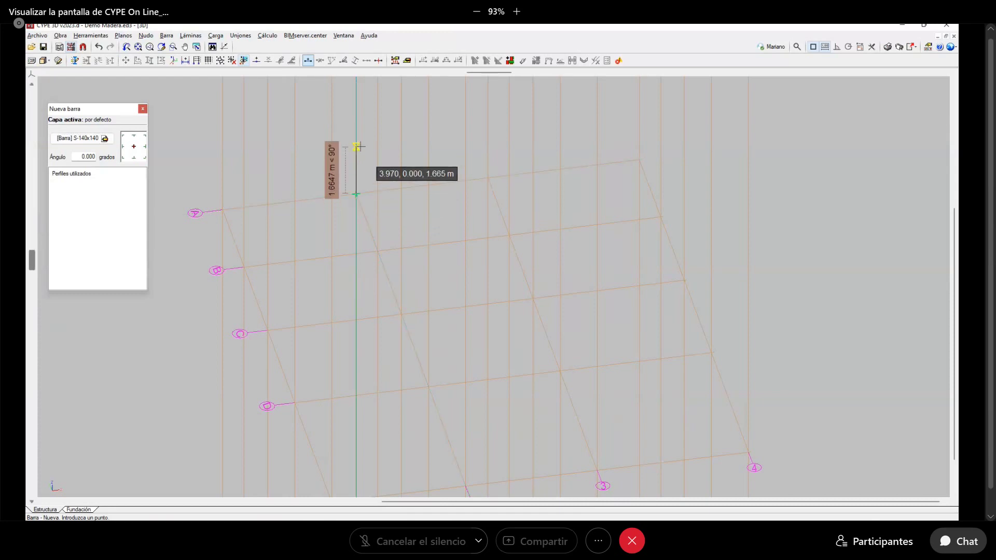
key(Return)
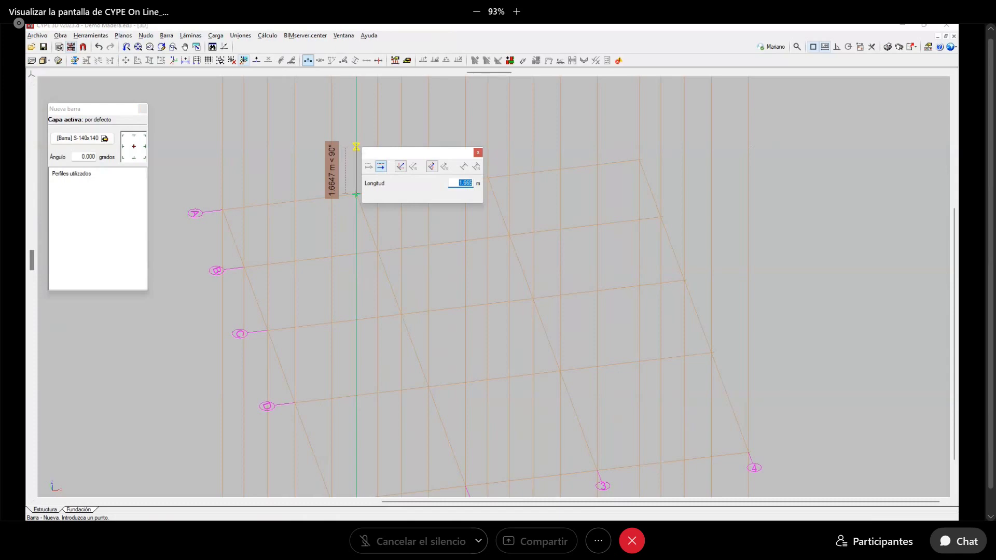
text(3)
key(Return)
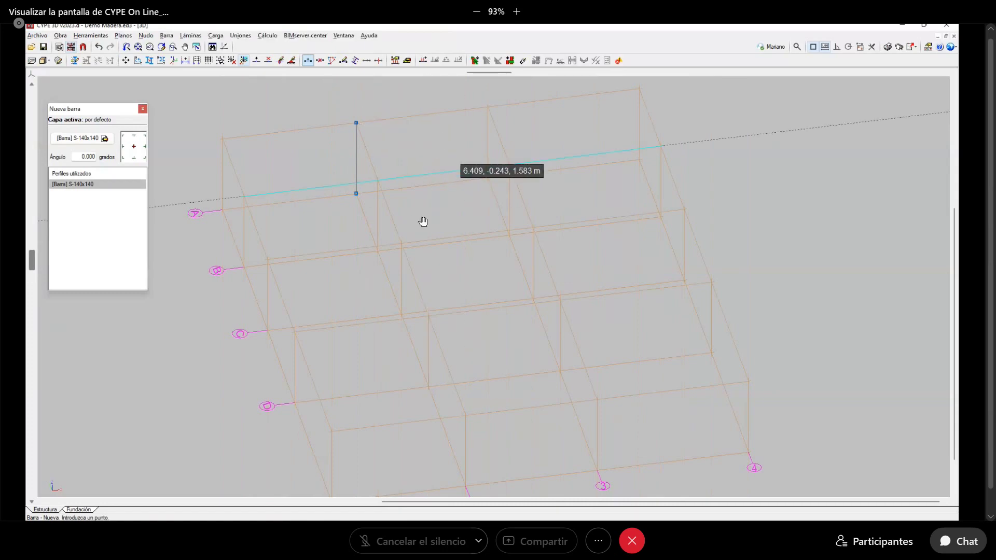
Draw a vertical S-140x140 post 4 m high from the base intersection of grid lines A and 3
middle_drag(423, 222, 478, 222)
scroll(474, 276, up, 2)
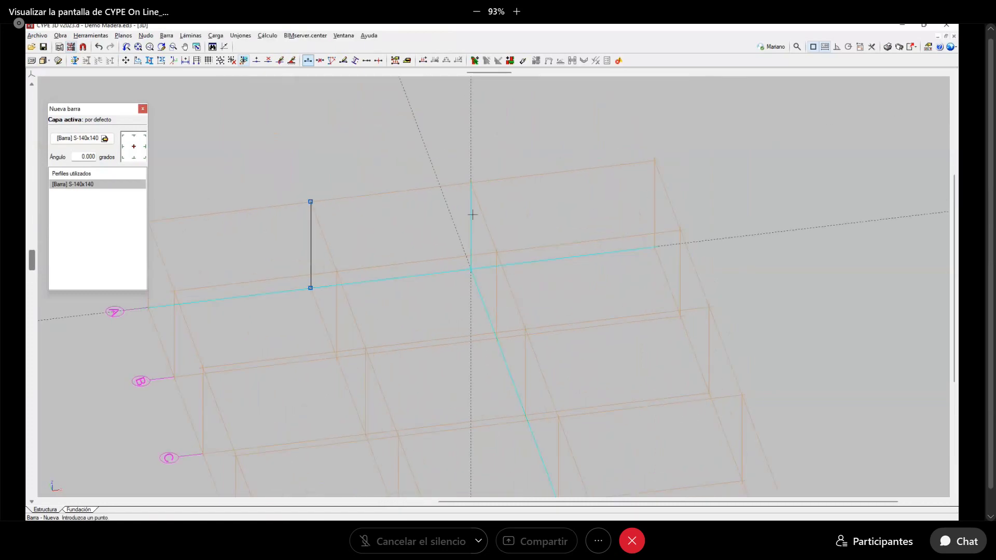
click(472, 155)
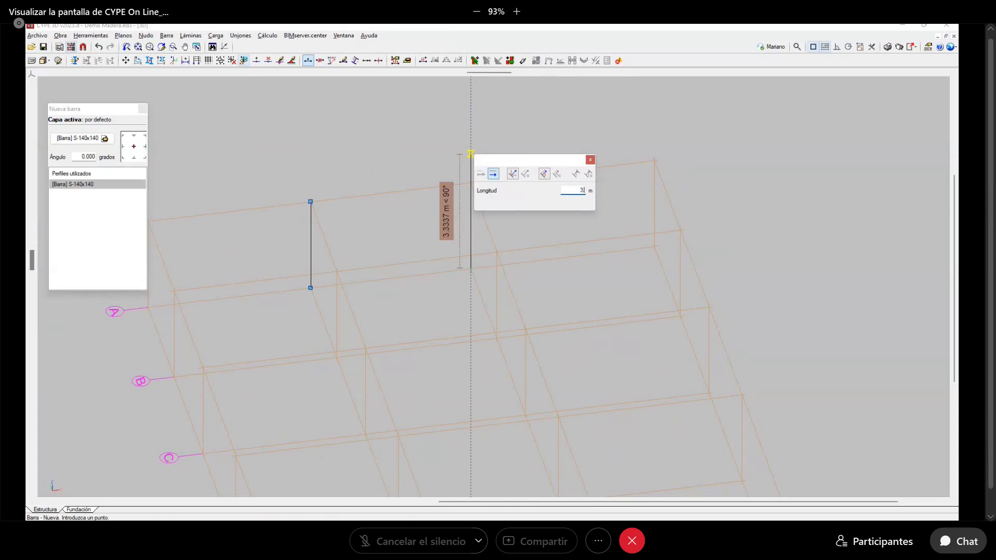
key(Return)
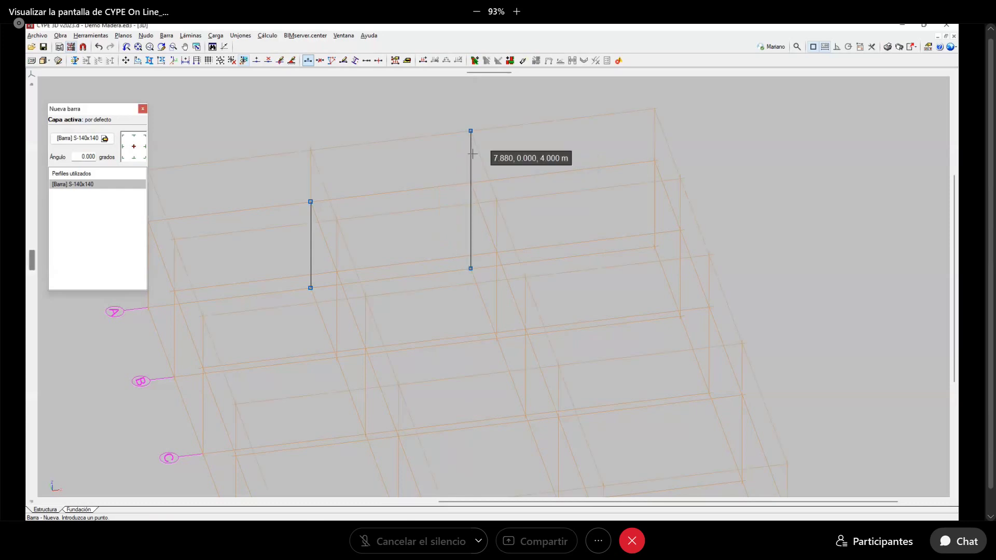
key(Escape)
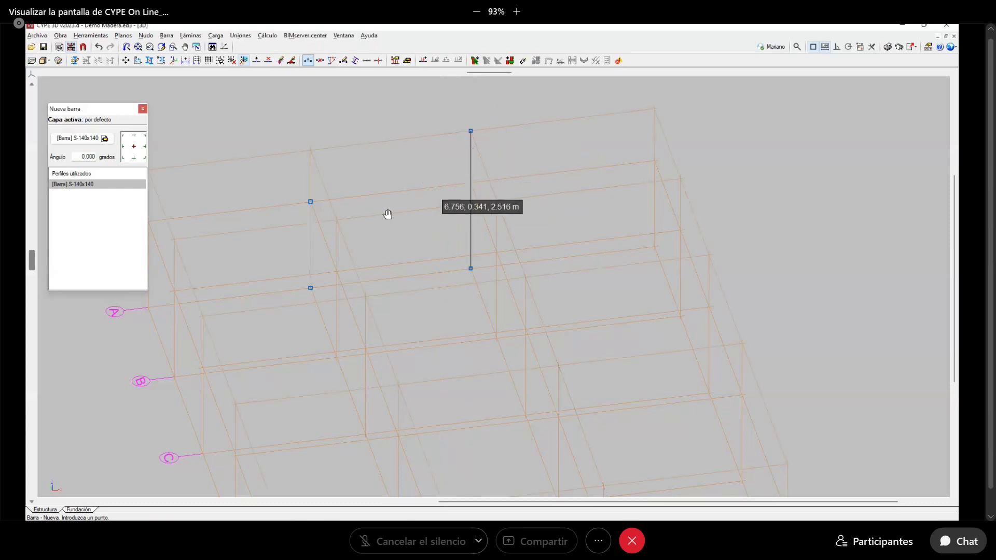
Change the profile for new bars to the rectangular timber section 150x100 of the Cabios/Viguetas series and accept the service conditions
middle_drag(387, 213, 342, 207)
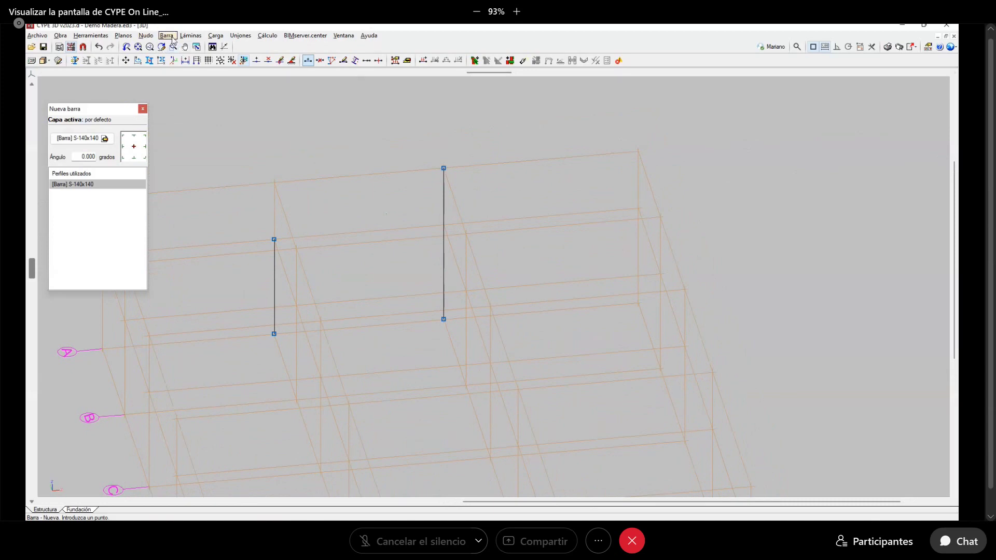
click(80, 138)
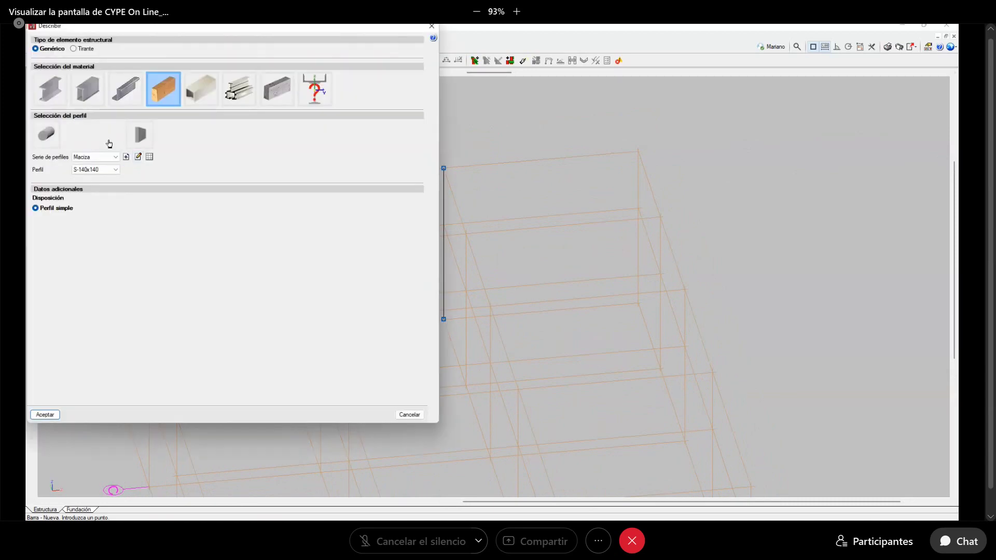
click(108, 135)
click(94, 170)
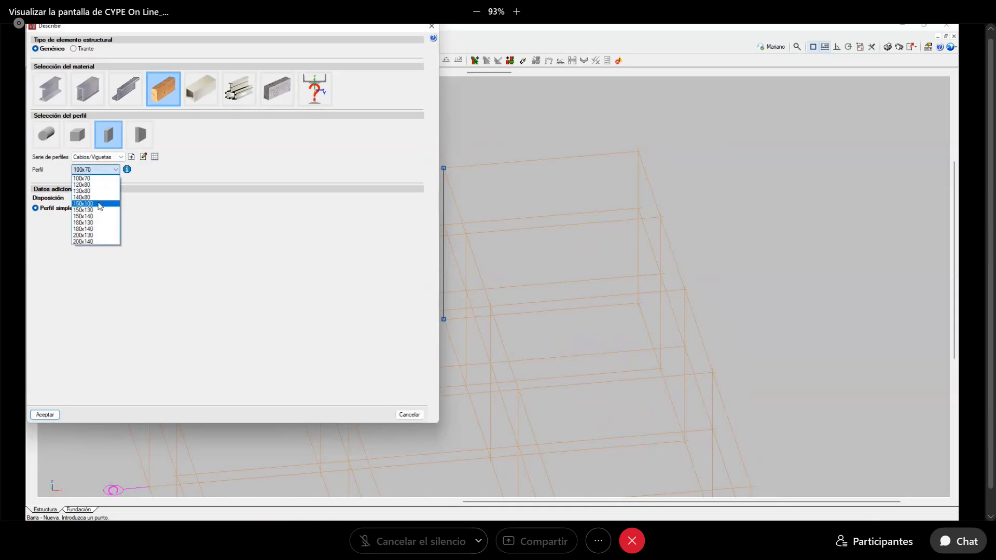
click(99, 206)
click(45, 415)
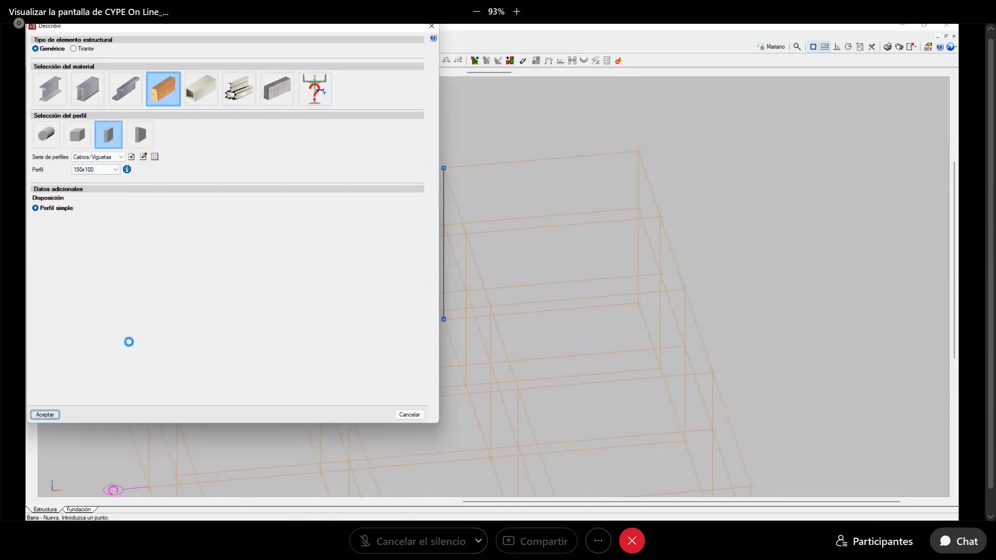
click(142, 393)
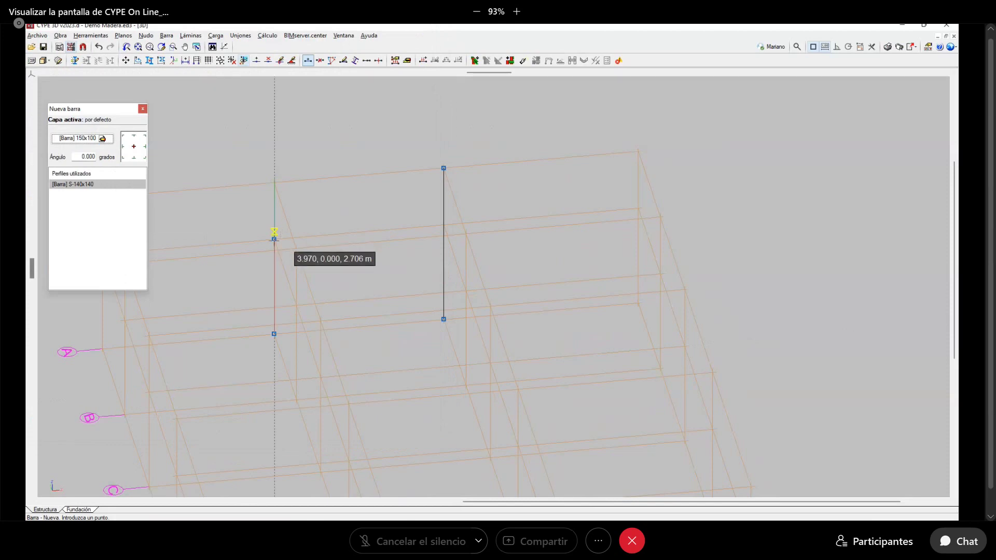
Draw a sloped 150x100 bar joining the two post tops and a horizontal 150x100 bar from the shorter post's top to the taller post
click(274, 239)
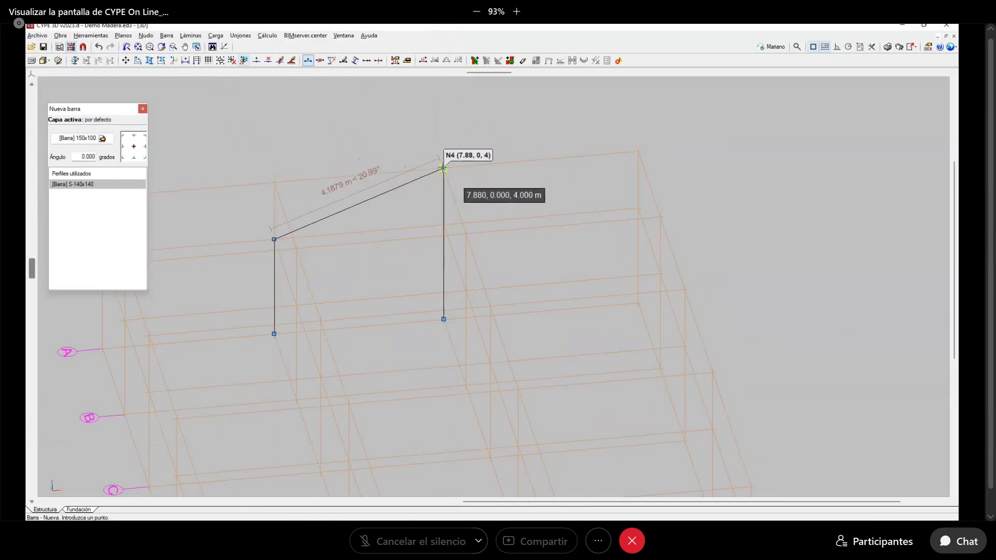
click(443, 168)
scroll(419, 226, up, 3)
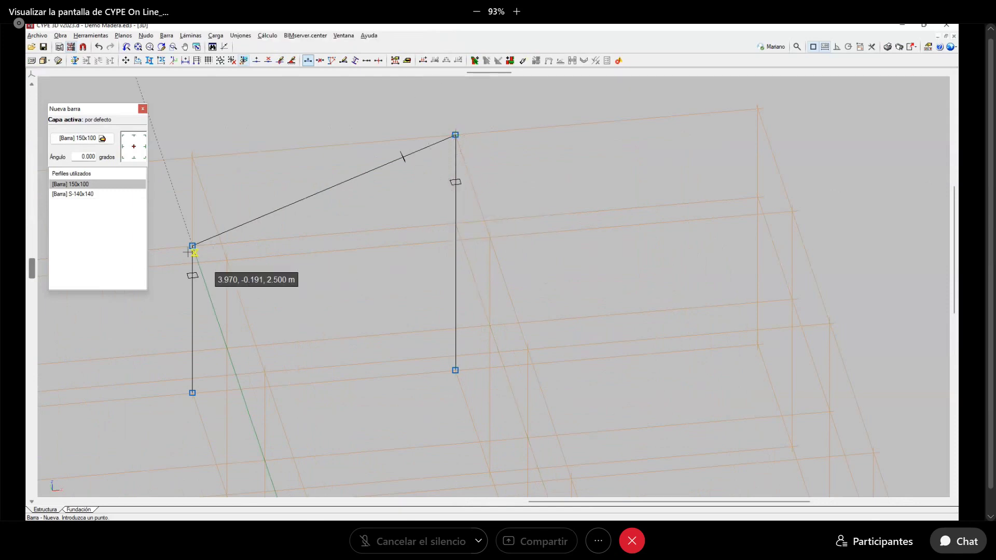
click(192, 246)
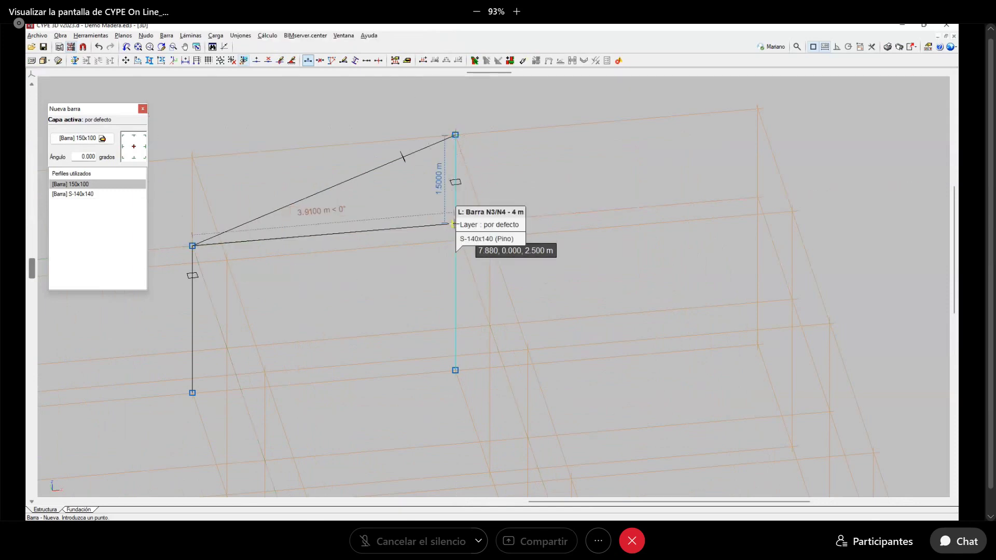
click(454, 223)
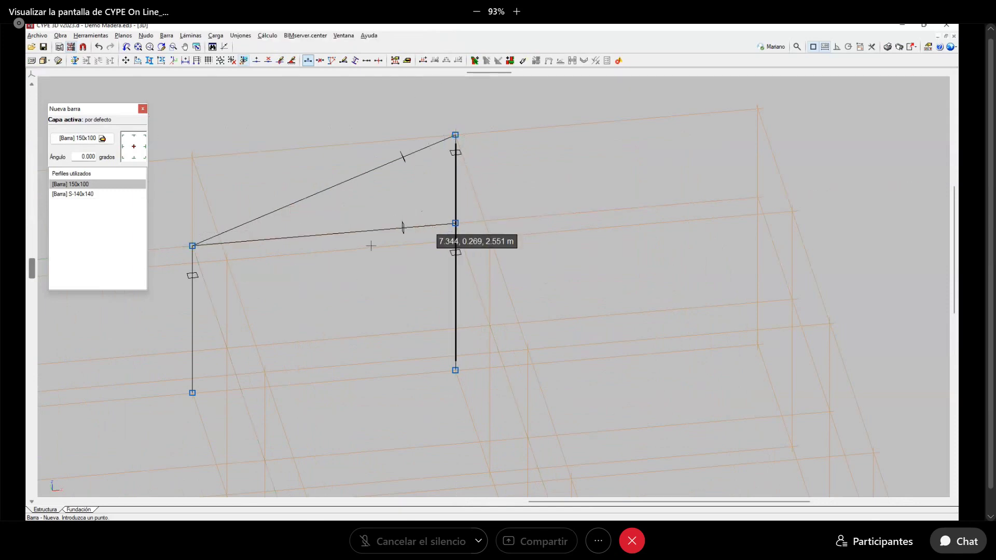
middle_drag(372, 279, 423, 287)
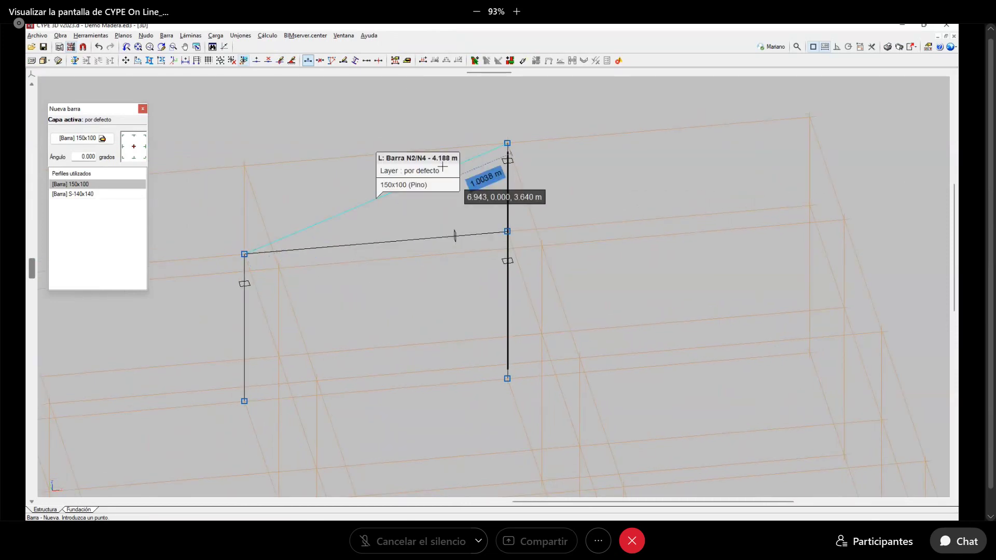
Generate nodes along the sloped bar between the two post tops, dividing it into 5 segments
click(92, 36)
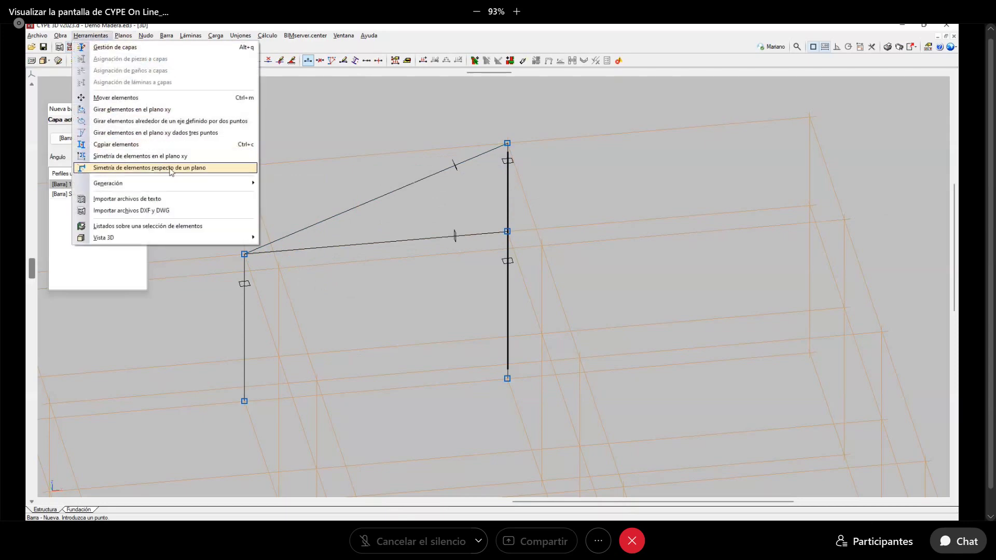
mouse_move(177, 183)
click(318, 196)
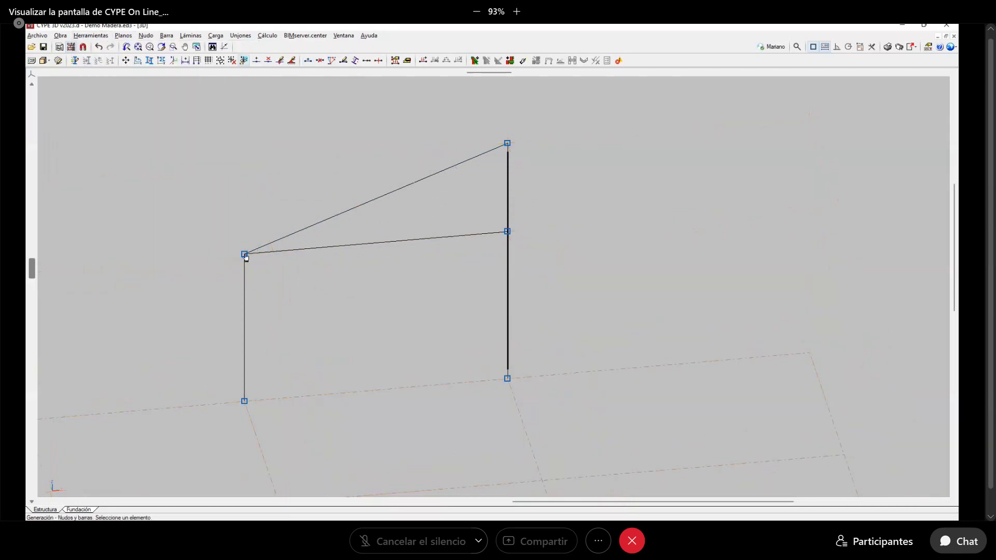
click(274, 216)
click(506, 144)
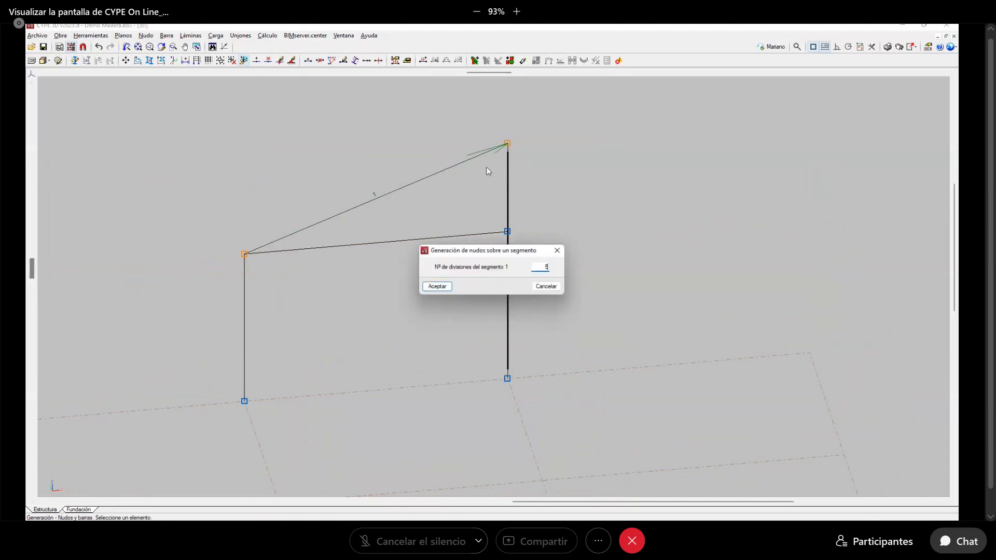
click(437, 286)
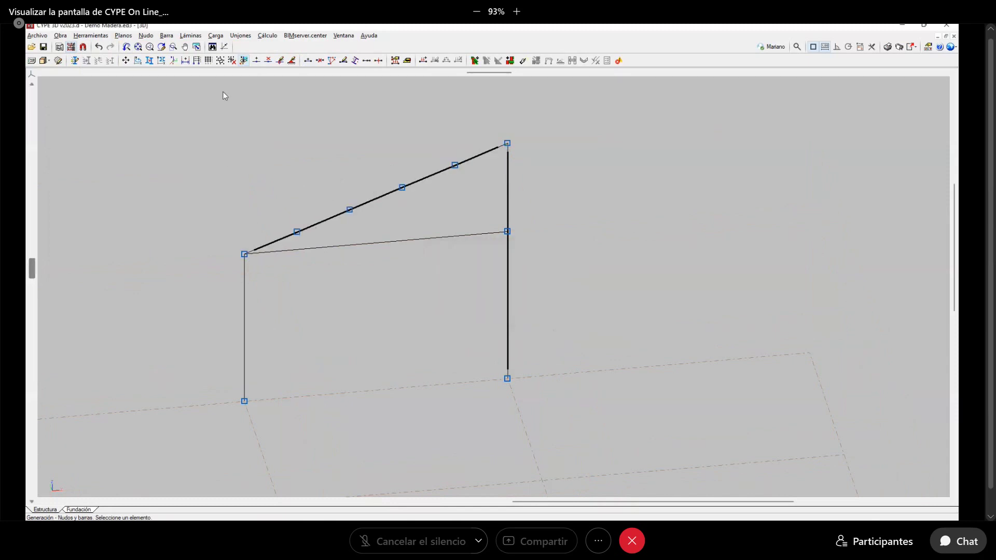
Start new bars with the rectangular timber profile 100x70 of the Cabios/Viguetas series
click(167, 35)
click(182, 45)
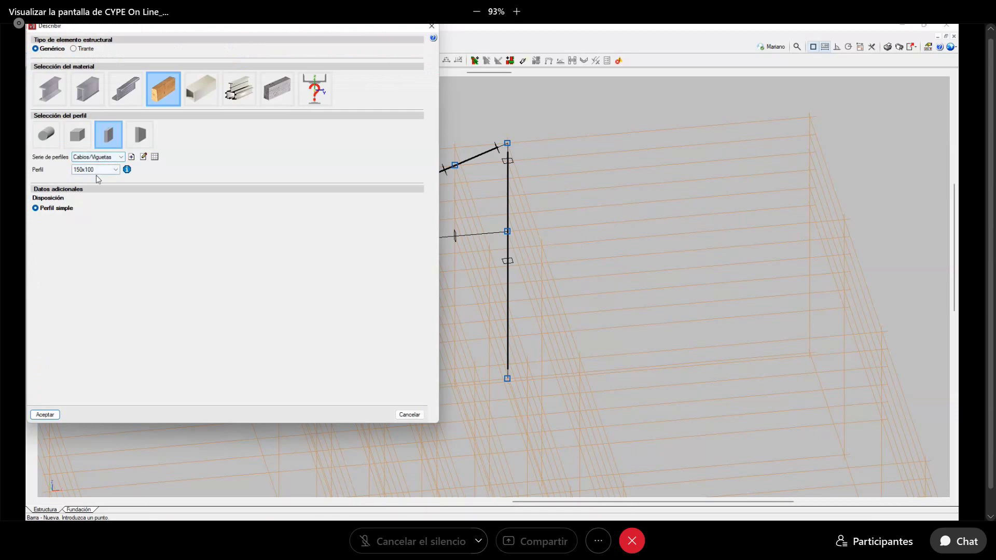
click(102, 169)
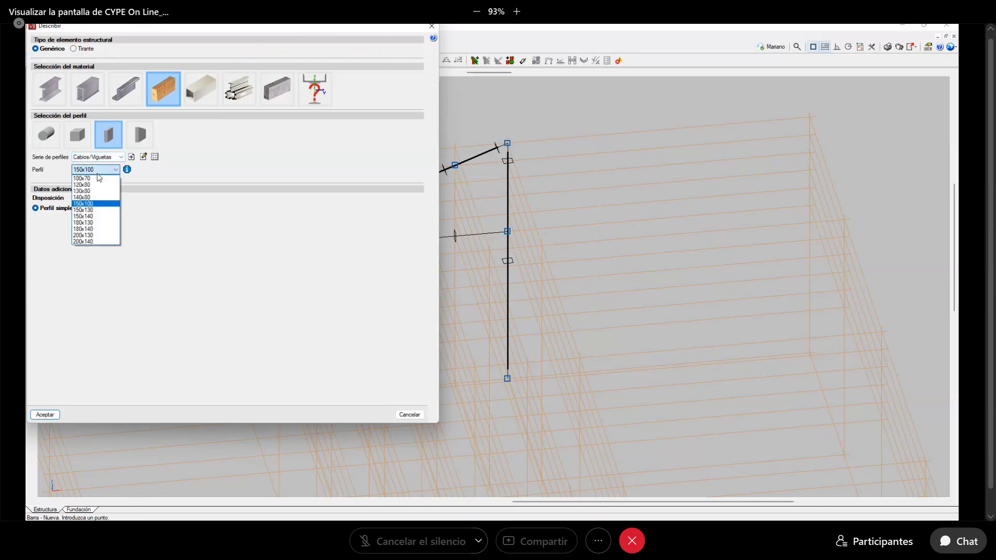
click(96, 179)
click(45, 415)
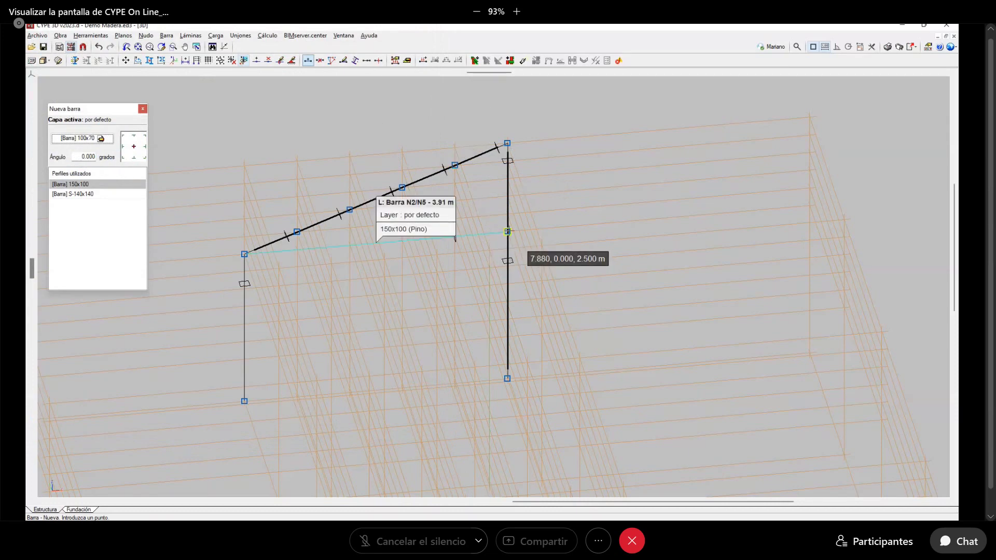
Draw the 100x70 truss web from the taller post, zigzagging diagonals and verticals between the sloped chord's nodes and the horizontal chord
click(507, 232)
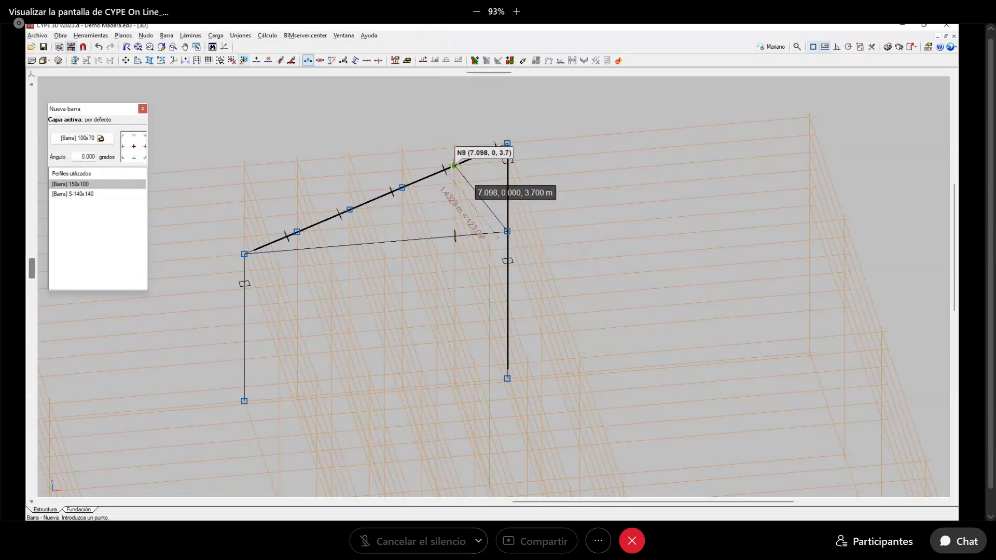
click(454, 166)
click(455, 236)
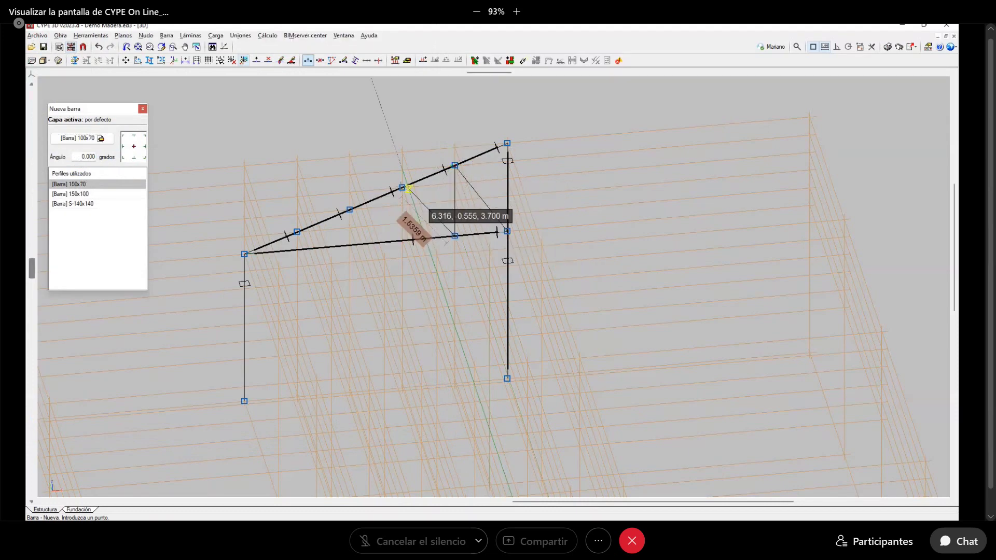
click(405, 187)
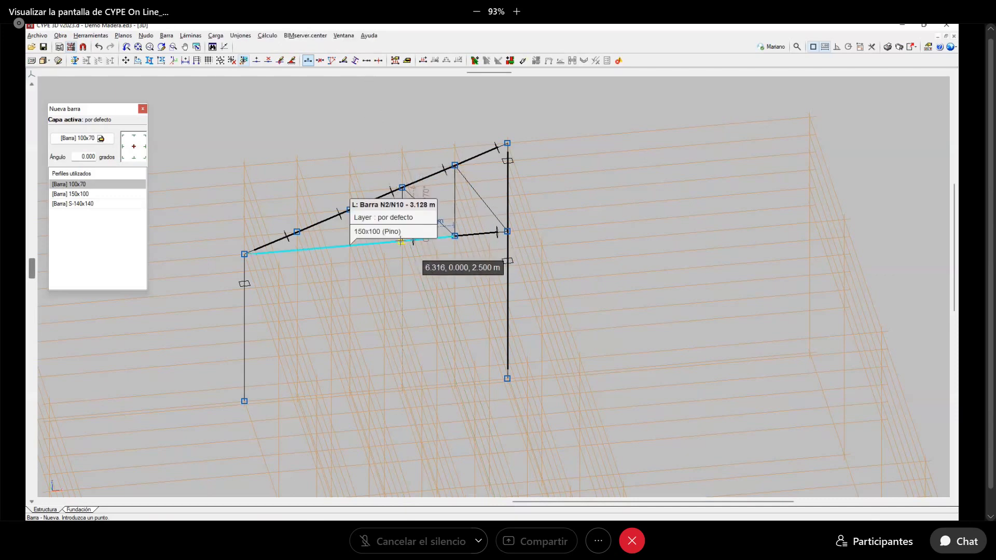
click(401, 241)
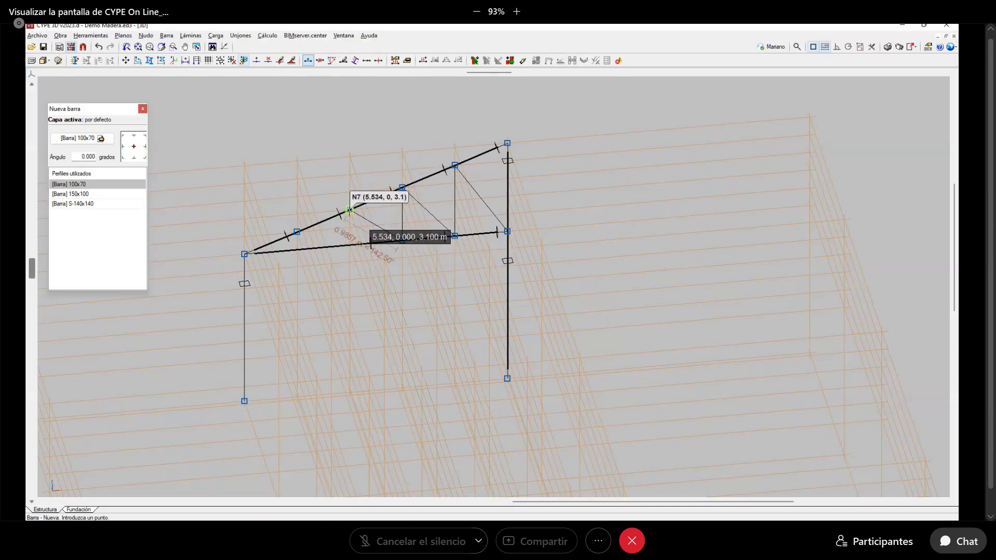
click(350, 210)
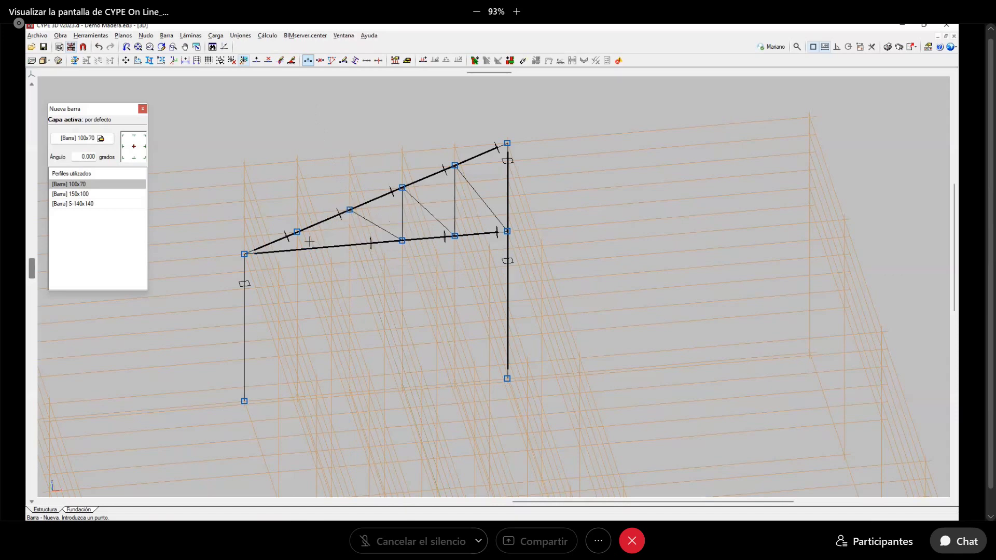
click(350, 244)
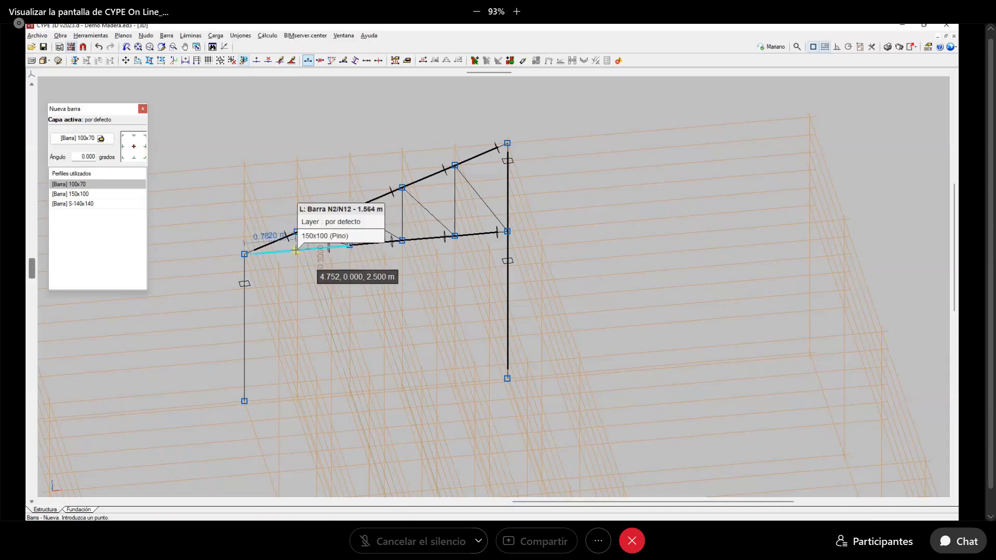
click(296, 251)
middle_drag(296, 166, 349, 95)
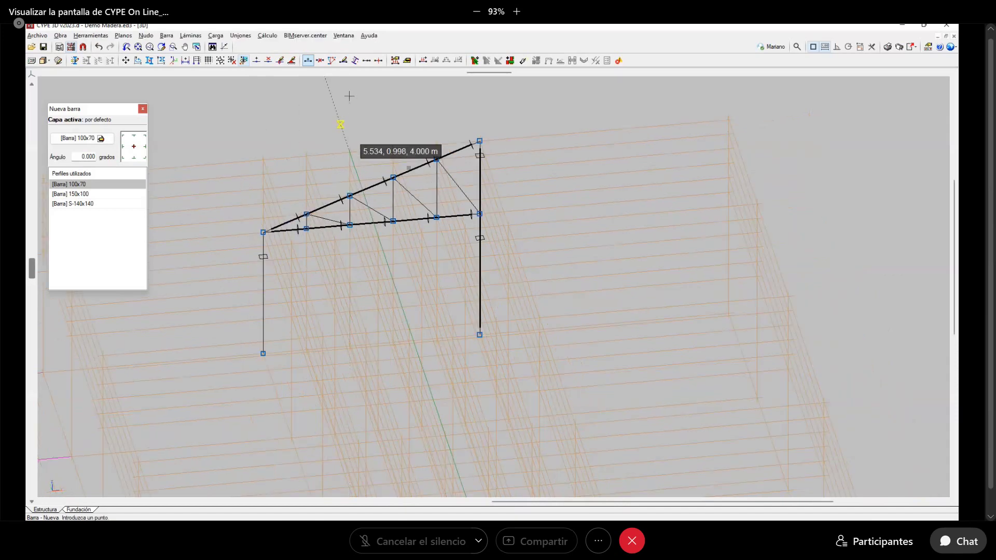
Create a 2D view orthogonal to an axis in the truss plane along grid line A and title it FACHADA
click(327, 36)
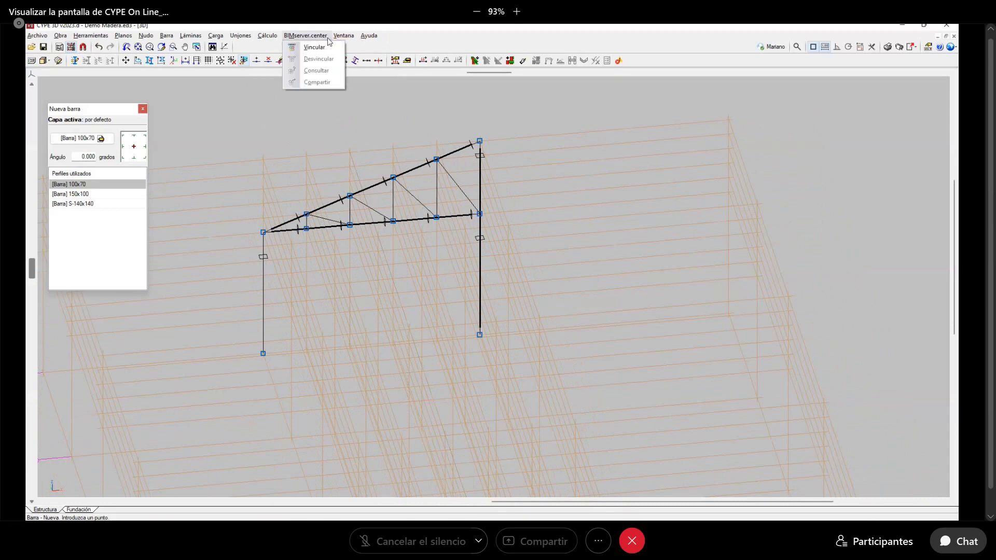
mouse_move(341, 37)
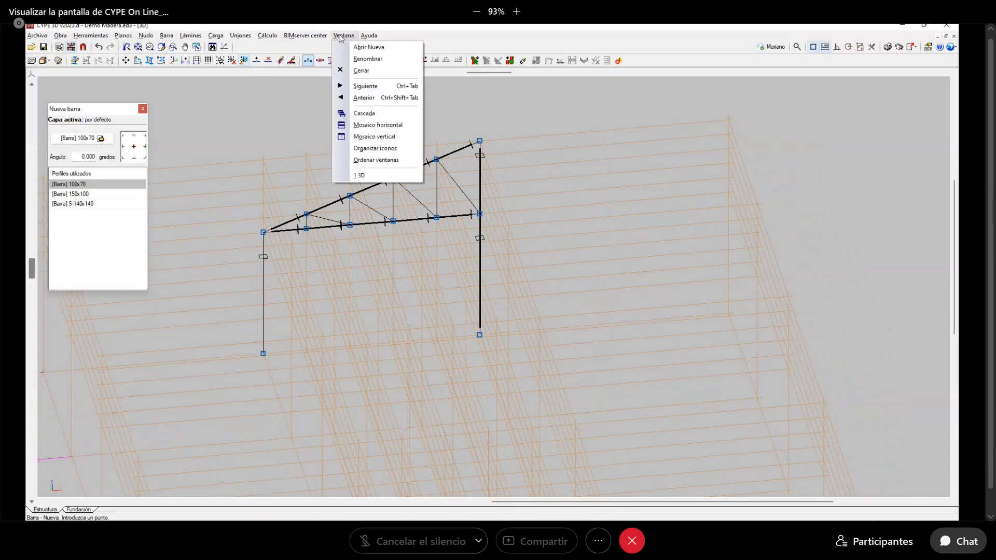
click(373, 50)
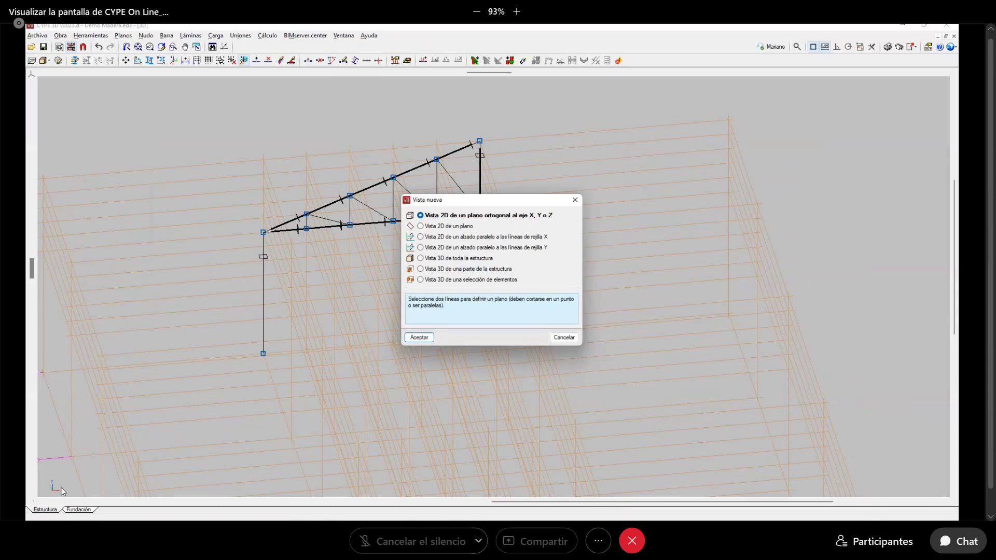
click(419, 338)
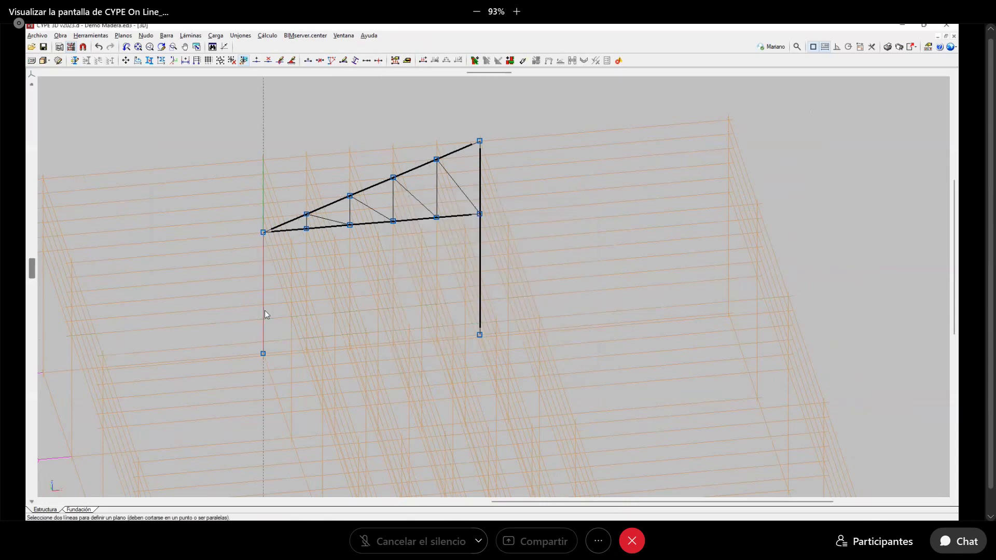
click(264, 362)
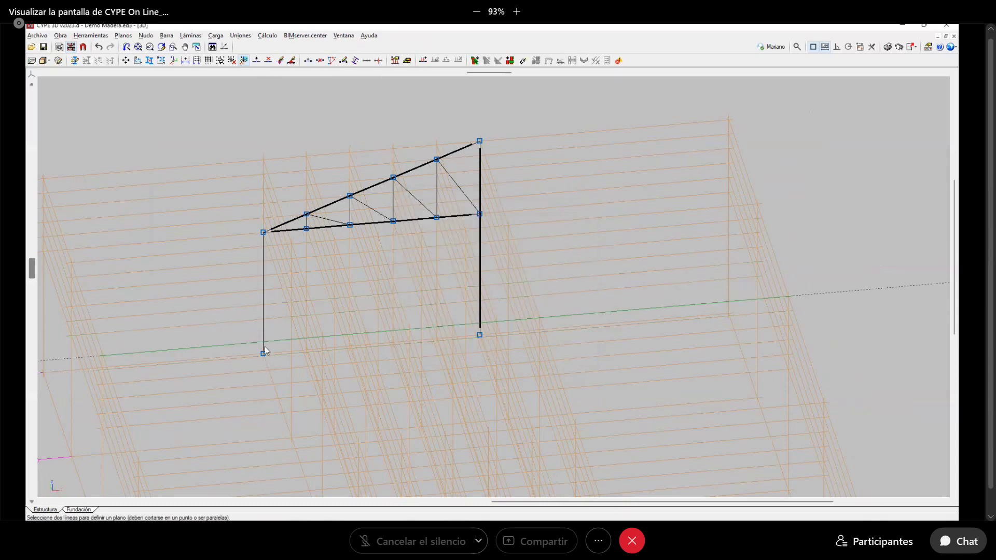
click(288, 230)
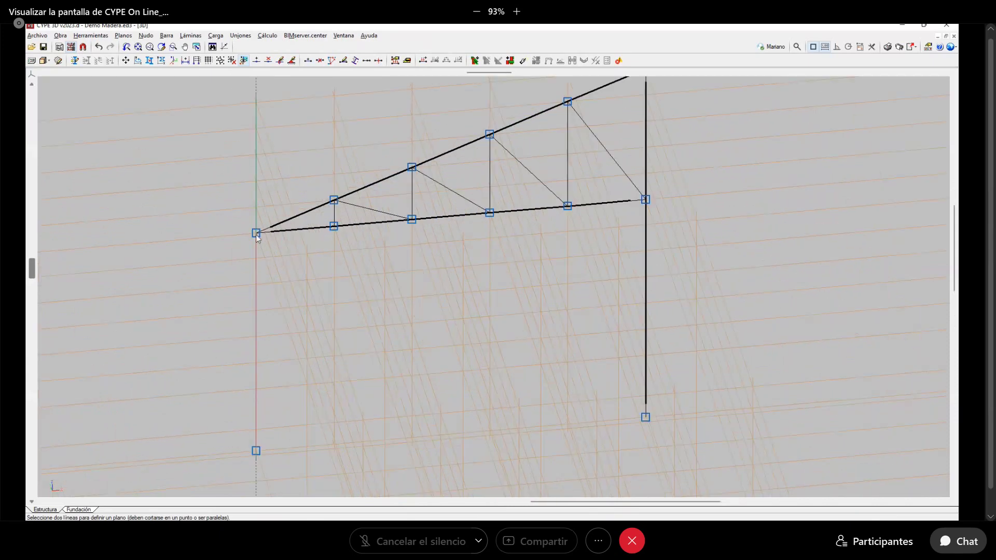
click(248, 234)
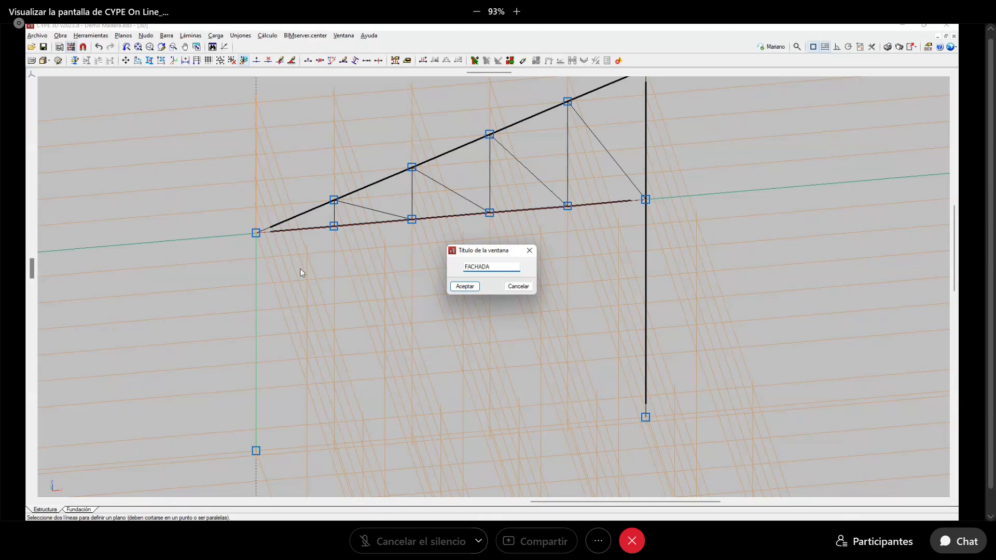
click(465, 287)
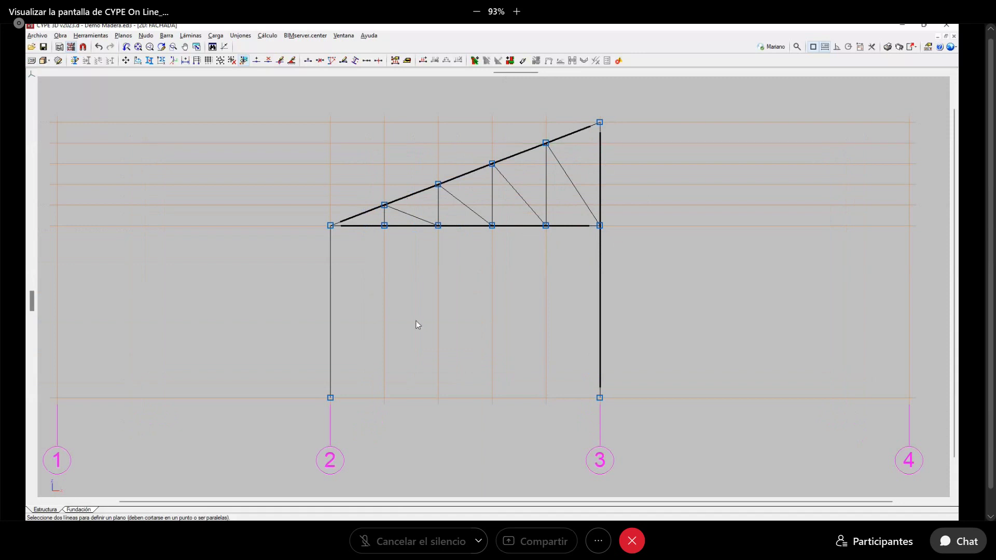
Generate nodes along the post at grid line 2 in the FACHADA view, dividing it into 5 segments
scroll(543, 284, down, 1)
scroll(447, 269, up, 2)
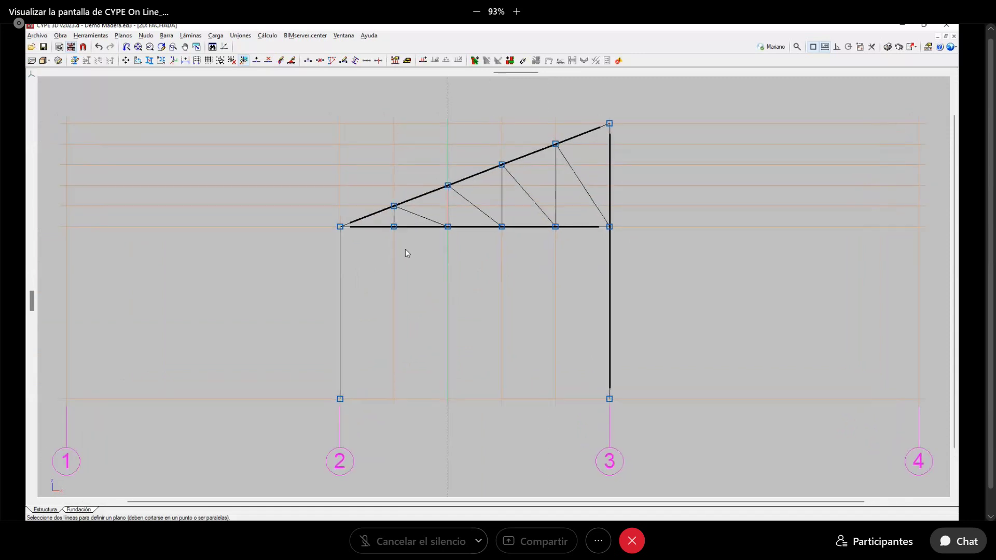
scroll(368, 121, down, 1)
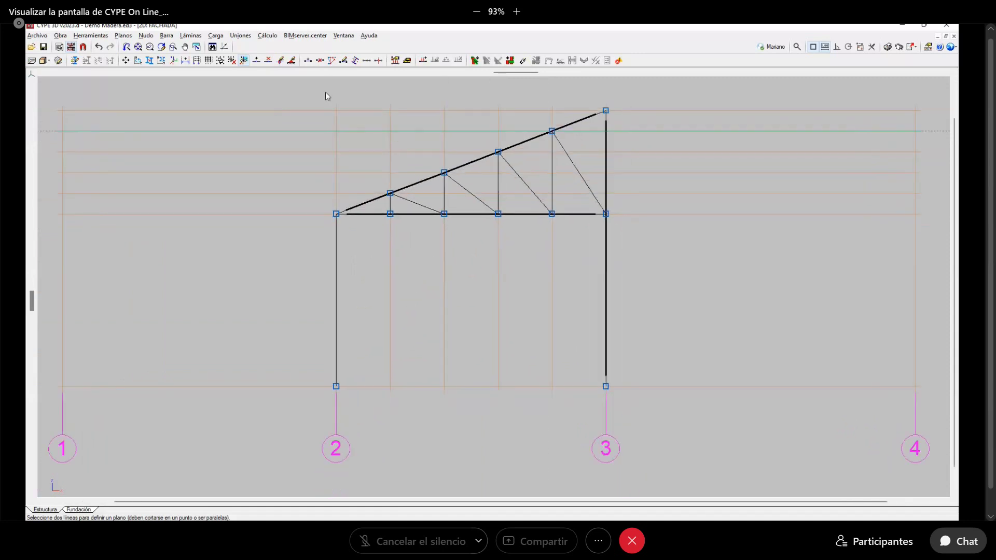
click(91, 36)
mouse_move(153, 183)
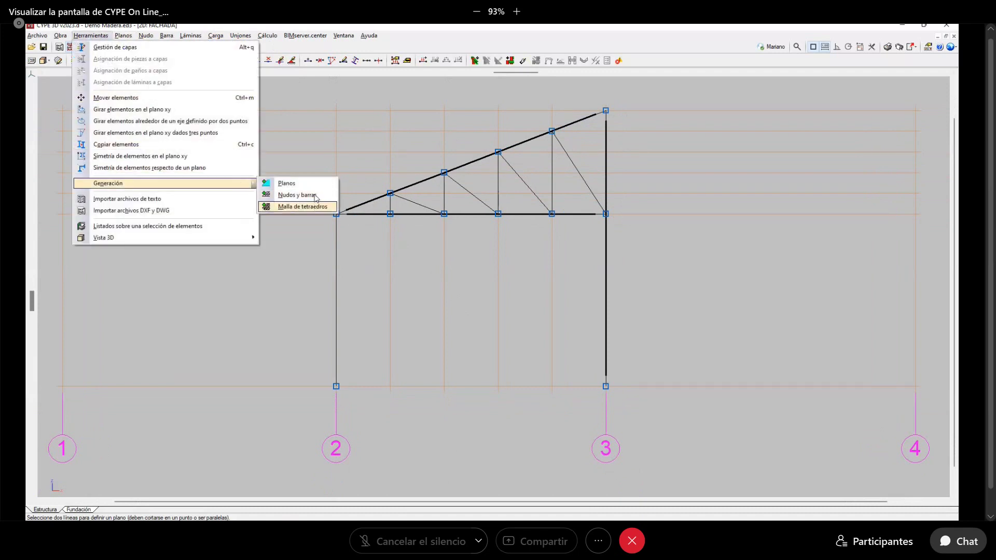
click(314, 195)
click(337, 220)
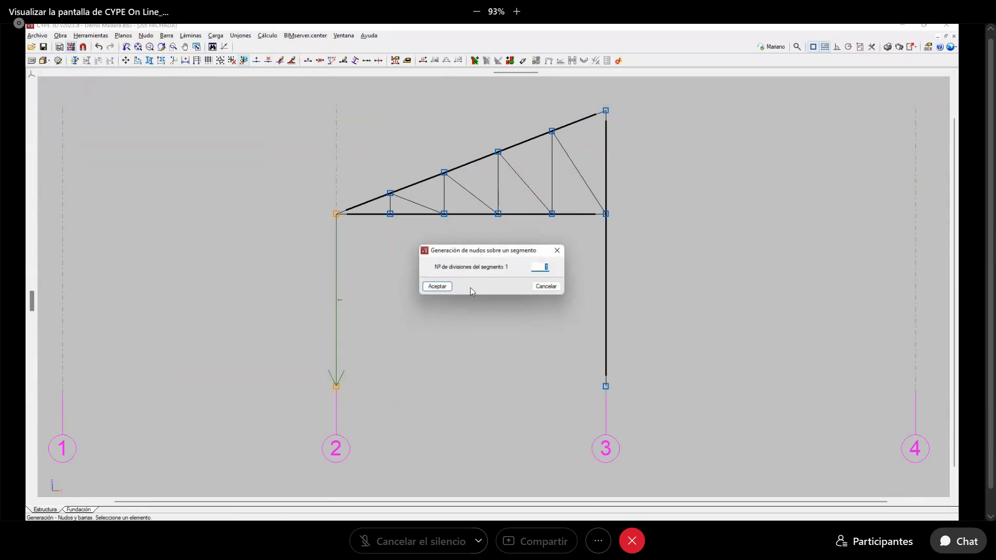
click(430, 289)
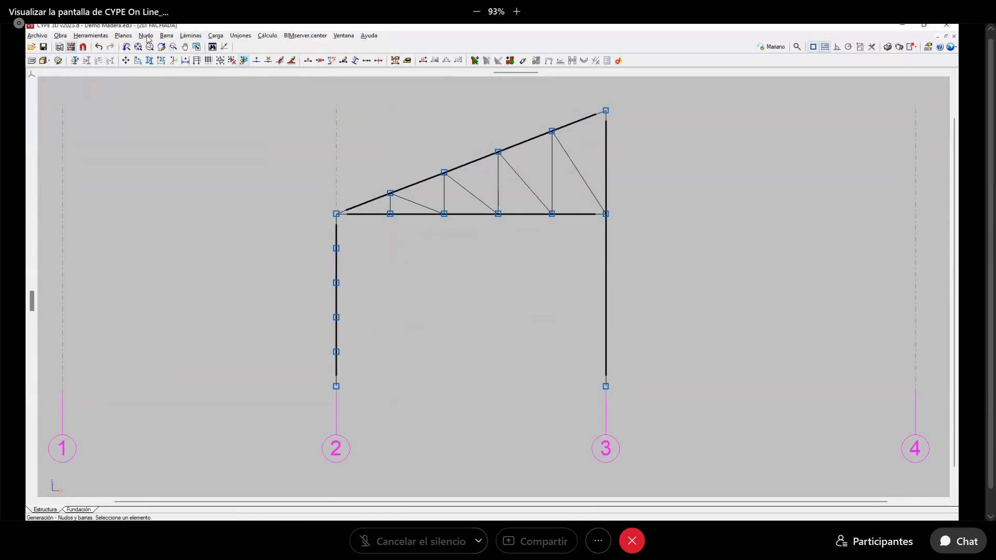
Draw a horizontal 100x70 bar from the highest intermediate node of the post at grid line 2 to the post at grid line 3
click(165, 36)
click(179, 45)
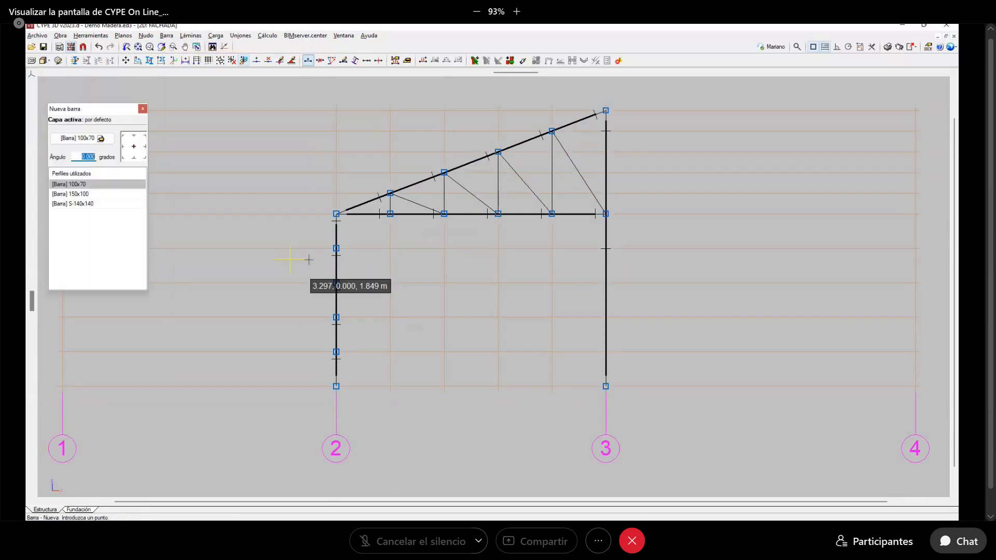
click(336, 249)
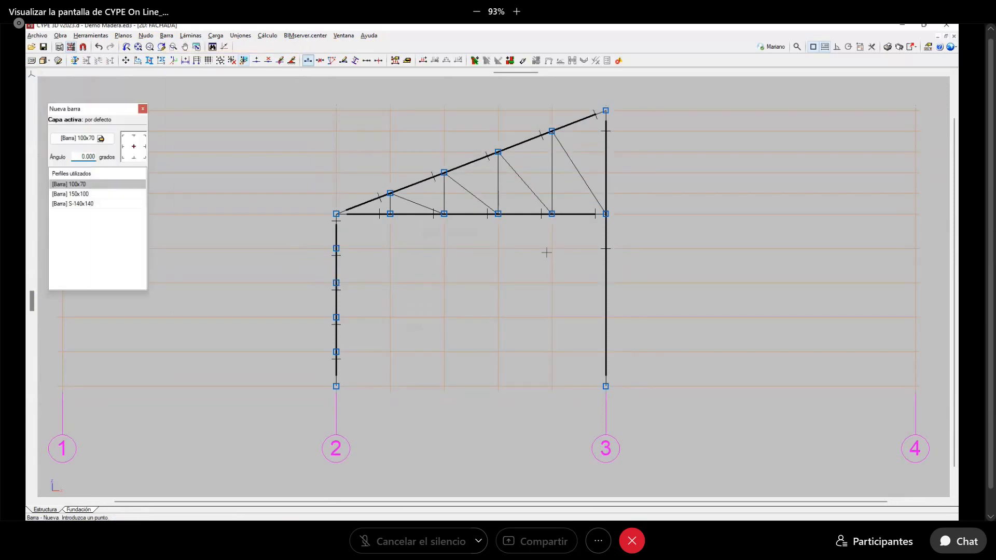
click(604, 250)
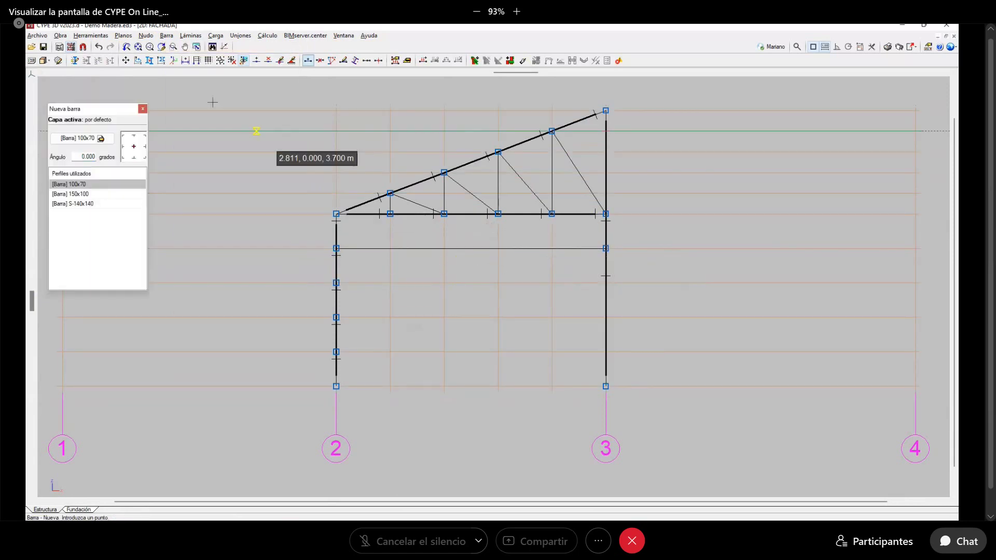
Copy the 100x70 horizontal bar from its node on the post at grid line 2 to each lower node, down to the base
click(149, 60)
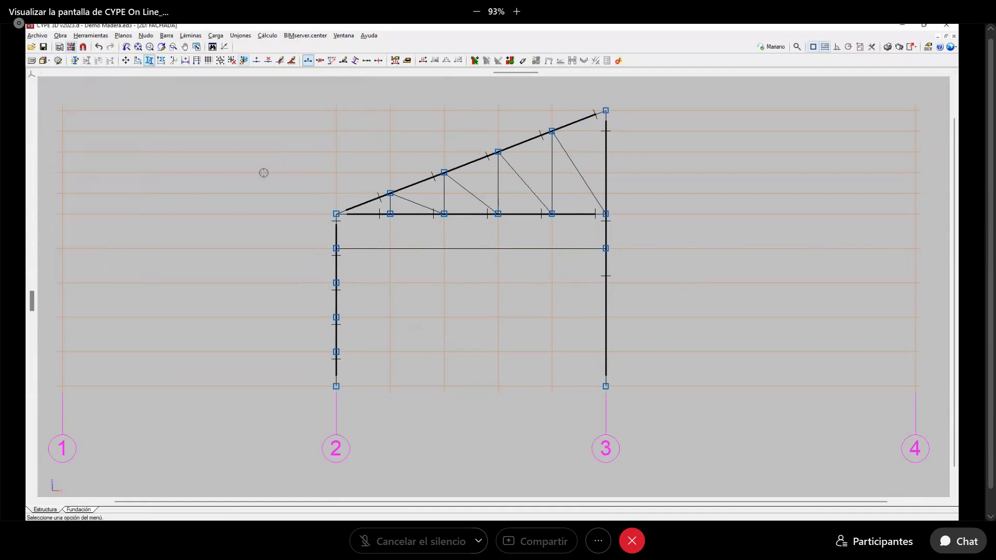
click(472, 291)
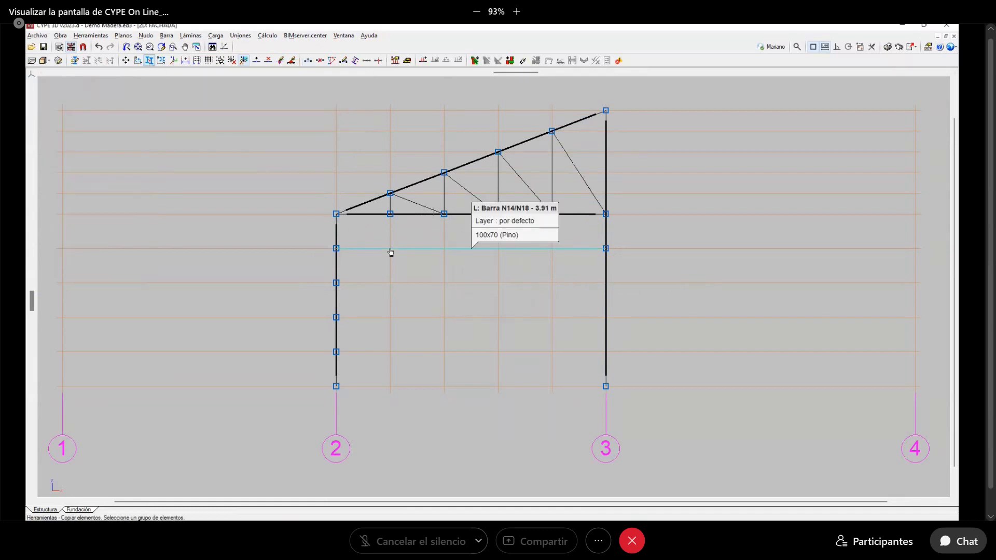
click(363, 249)
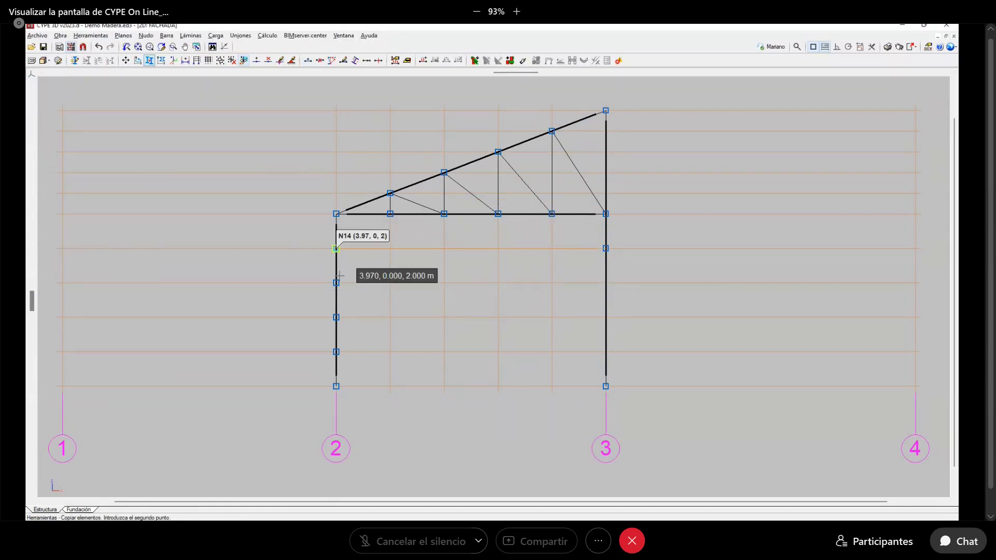
click(336, 249)
click(336, 282)
click(336, 317)
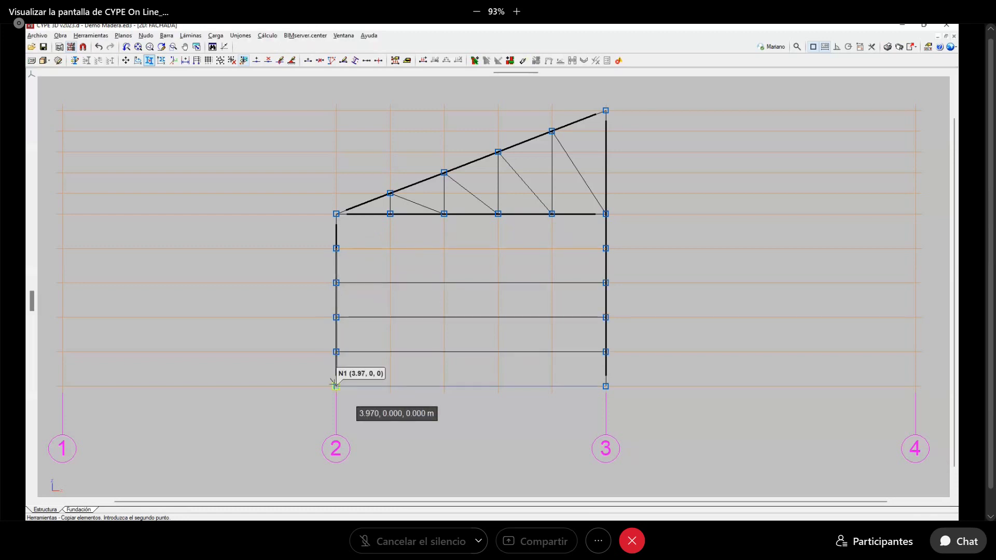
click(350, 346)
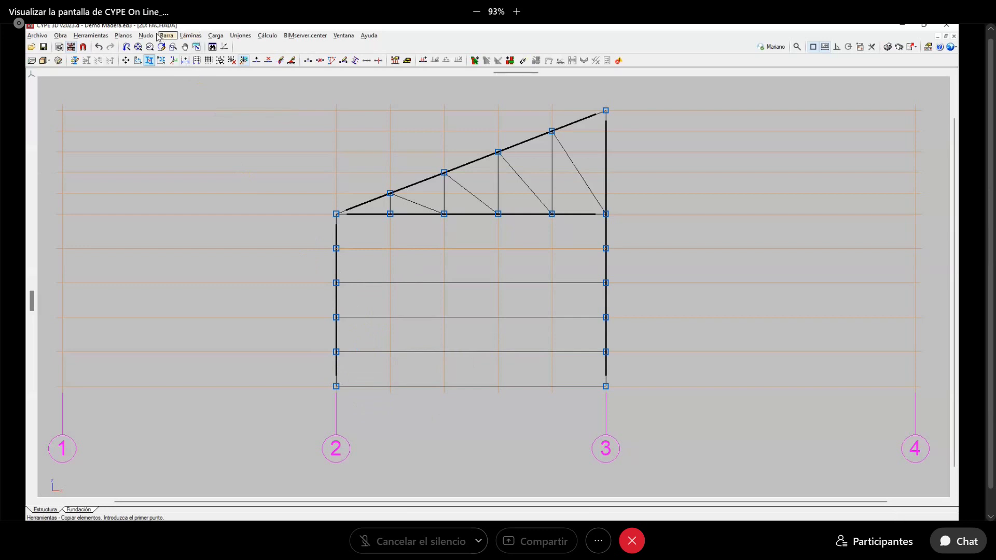
Draw four vertical 100x70 bars connecting the intermediate nodes of the truss's horizontal chord with the base bar directly below
click(166, 35)
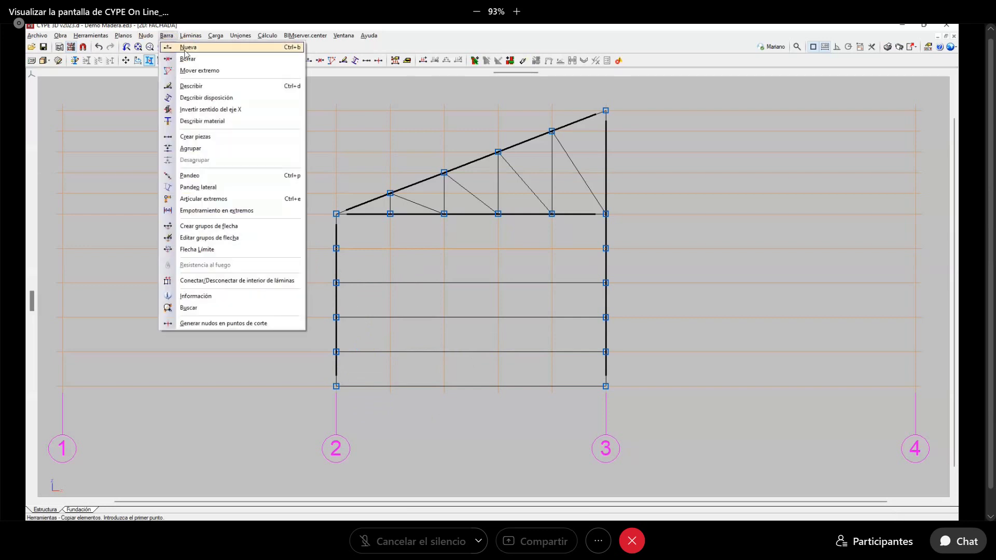
click(185, 49)
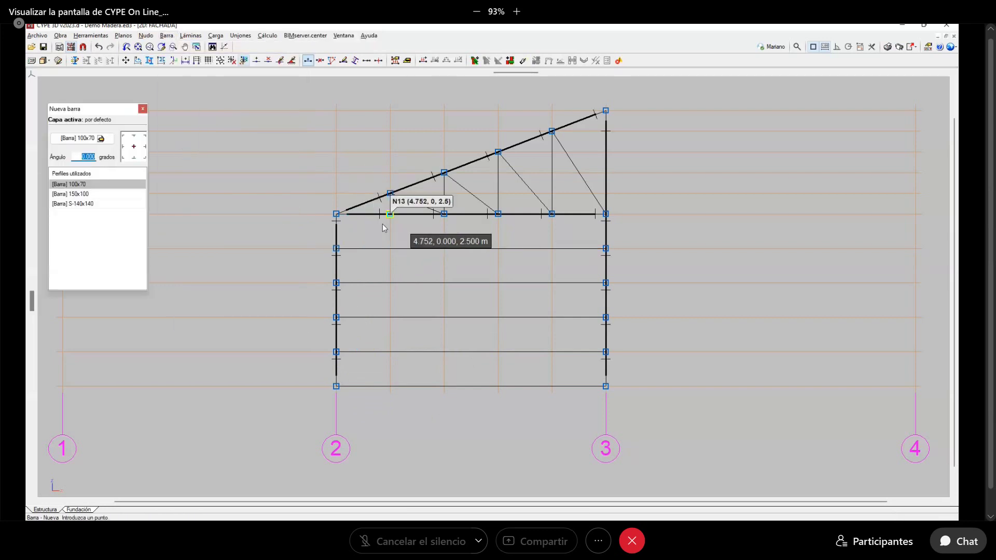
click(390, 214)
click(390, 386)
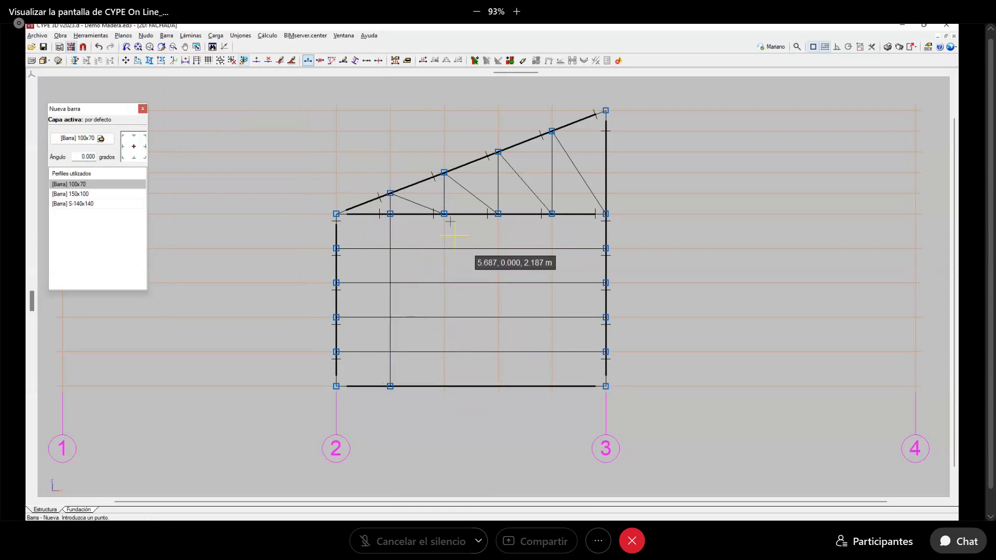
click(444, 387)
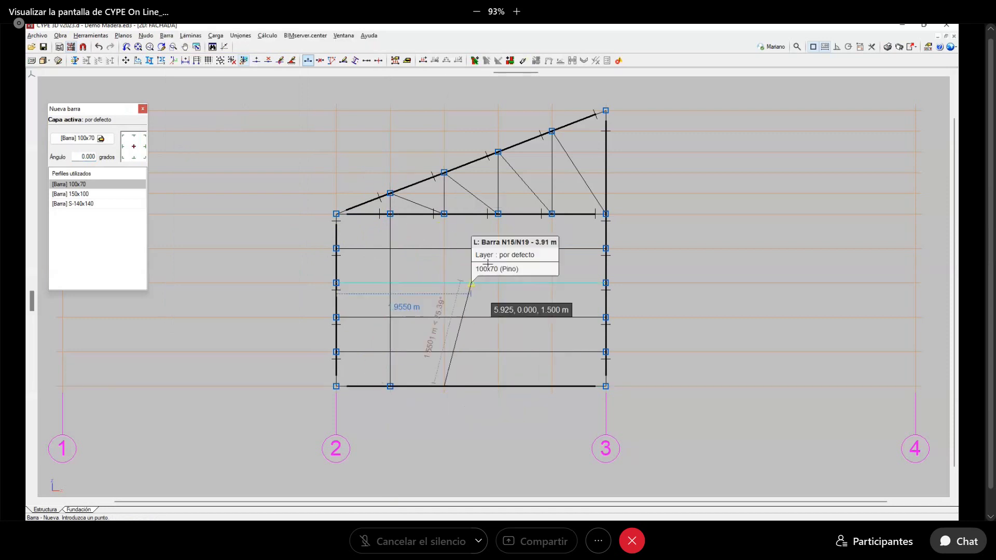
click(444, 213)
click(498, 213)
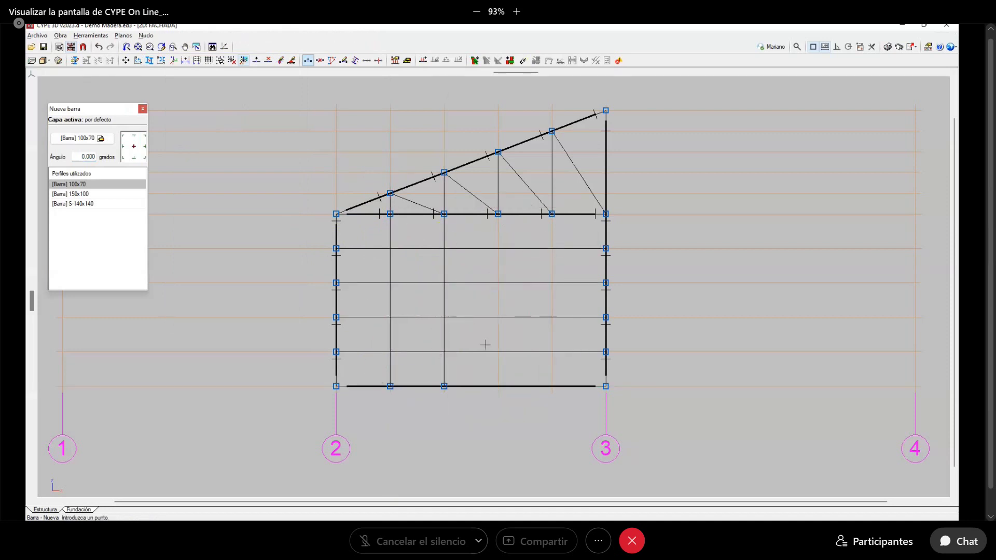
click(498, 387)
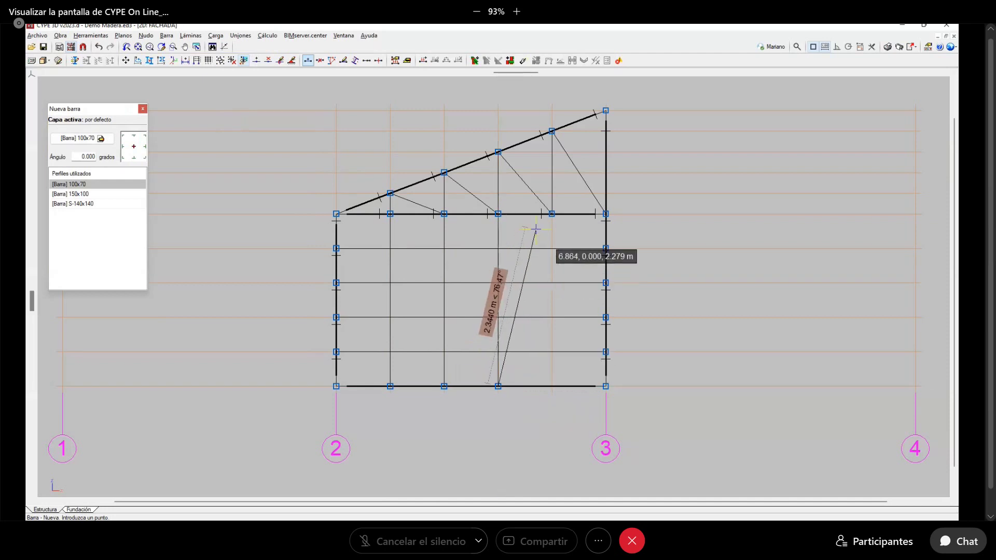
right_click(551, 214)
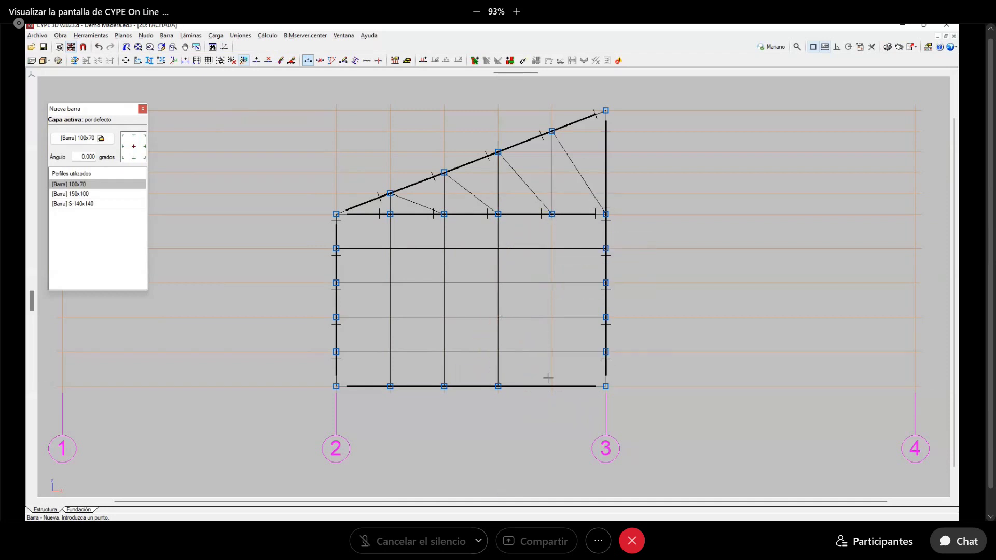
click(551, 387)
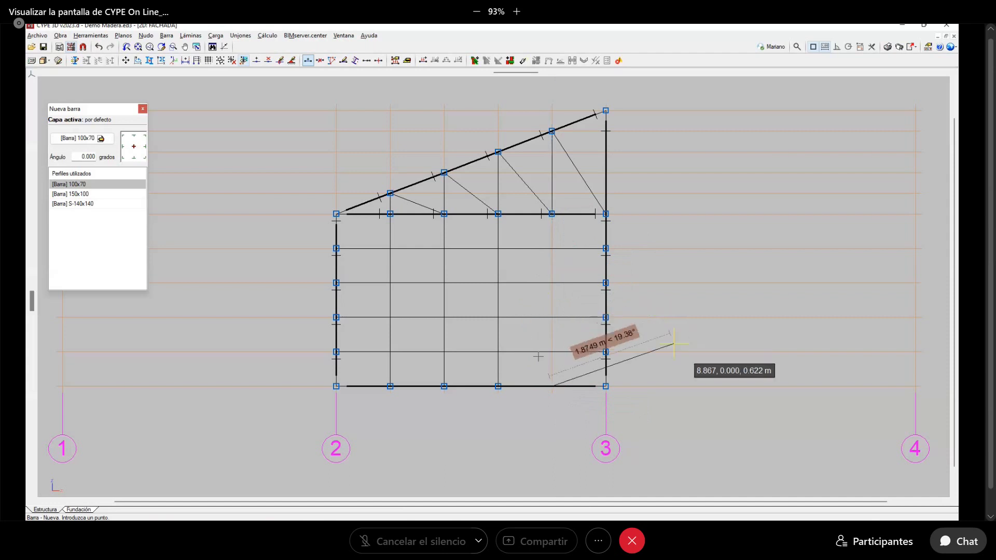
click(552, 214)
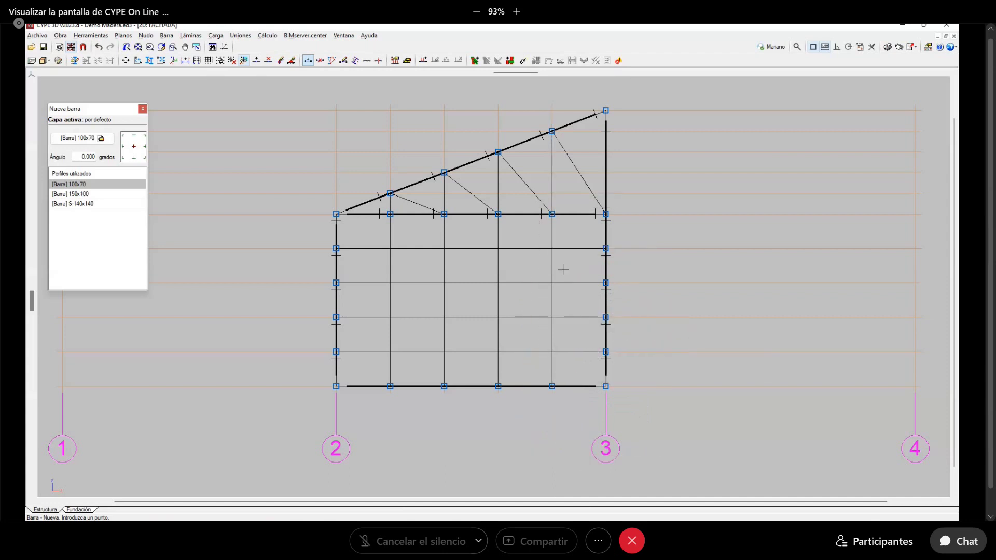
Switch from the FACHADA view to the 3D view
scroll(587, 199, down, 1)
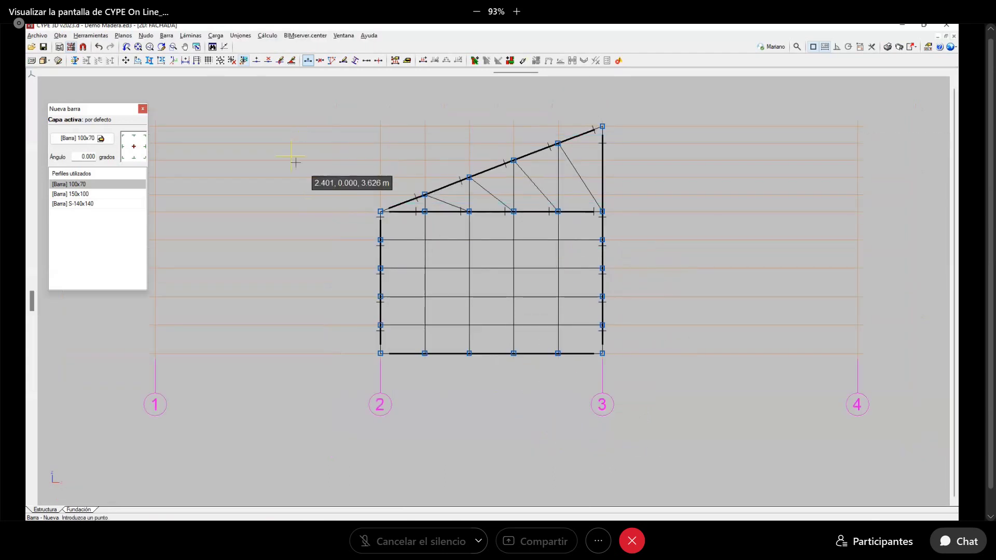
scroll(294, 156, down, 1)
click(343, 36)
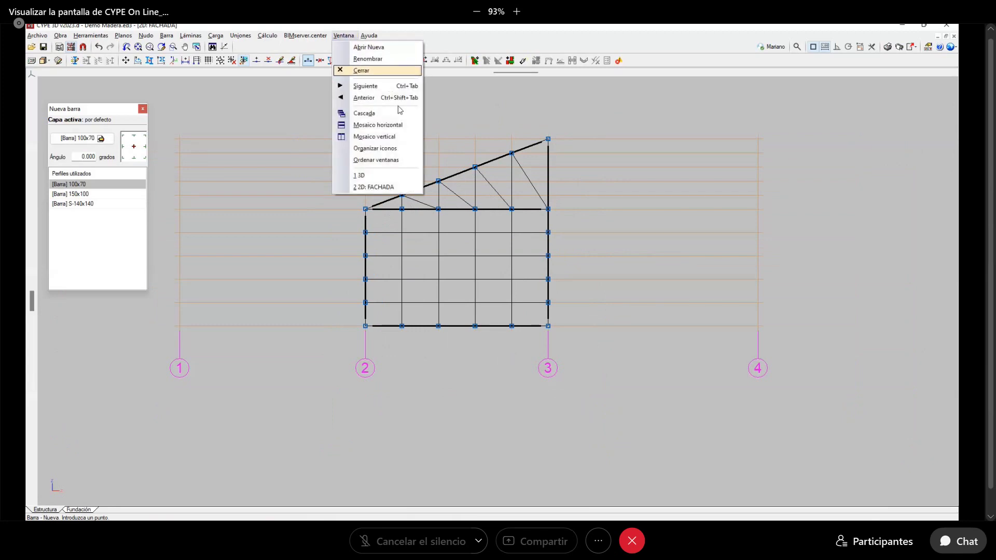
click(377, 176)
middle_drag(455, 288, 309, 275)
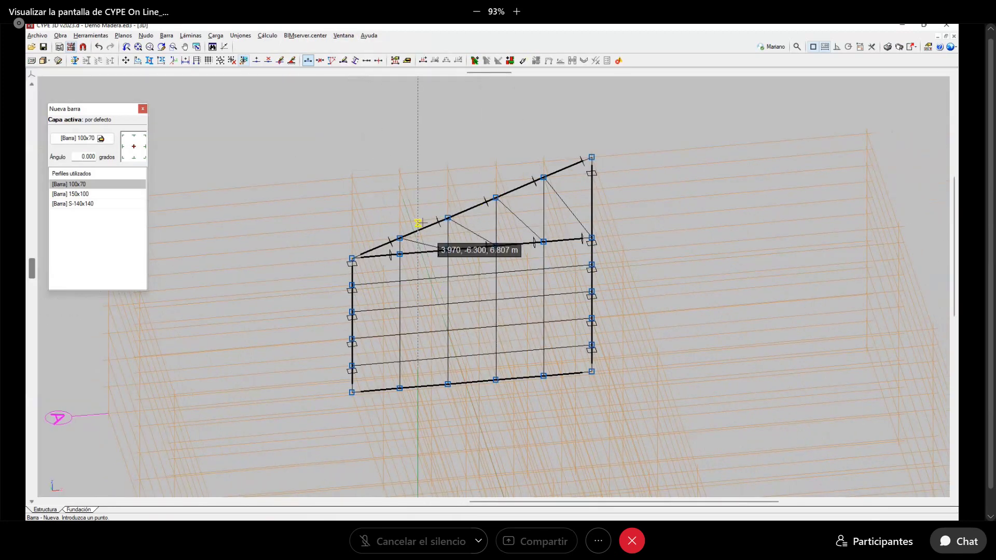
Mirror the nodes and bars of the truss chords, web and post at grid line 2 in the xy plane about grid line 3, through the apex node
click(99, 35)
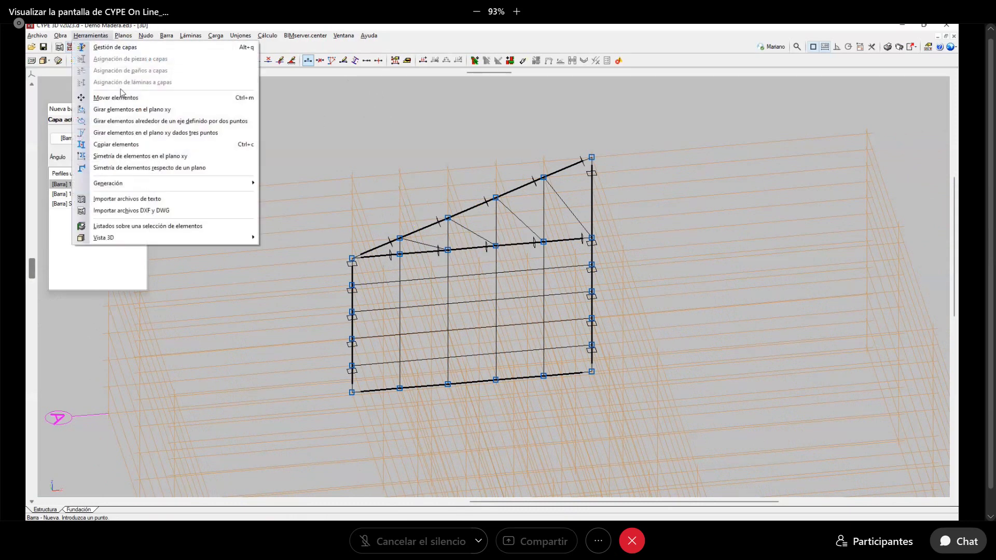
click(154, 157)
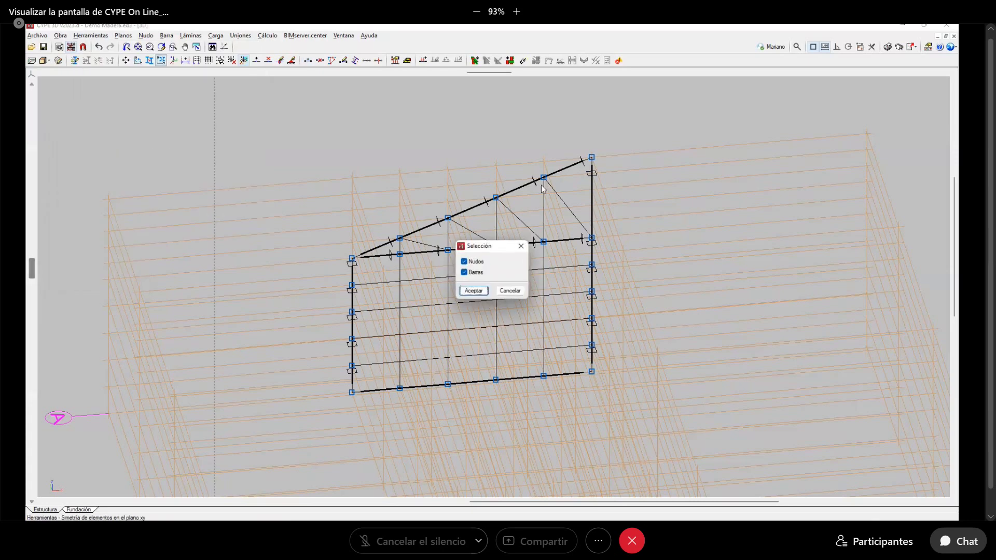
click(472, 290)
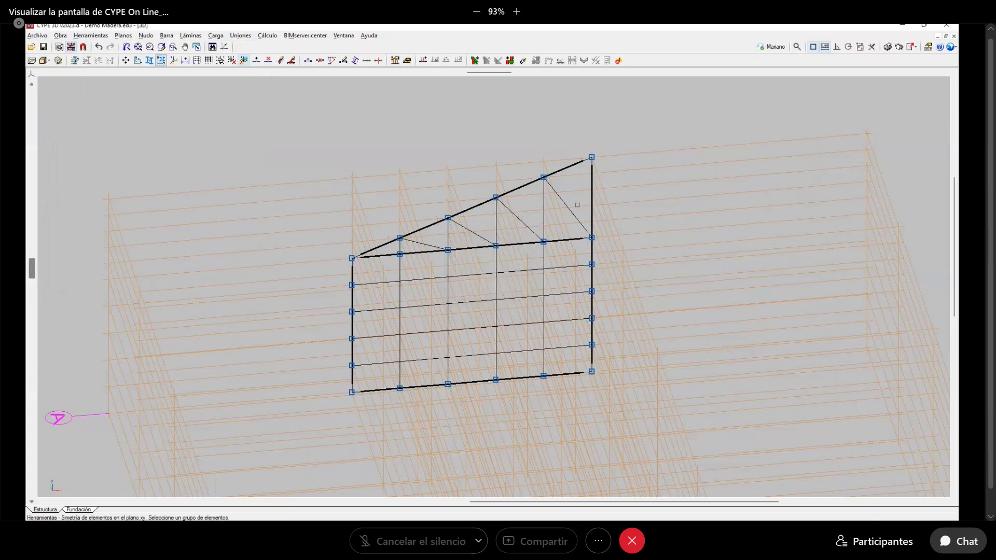
click(563, 171)
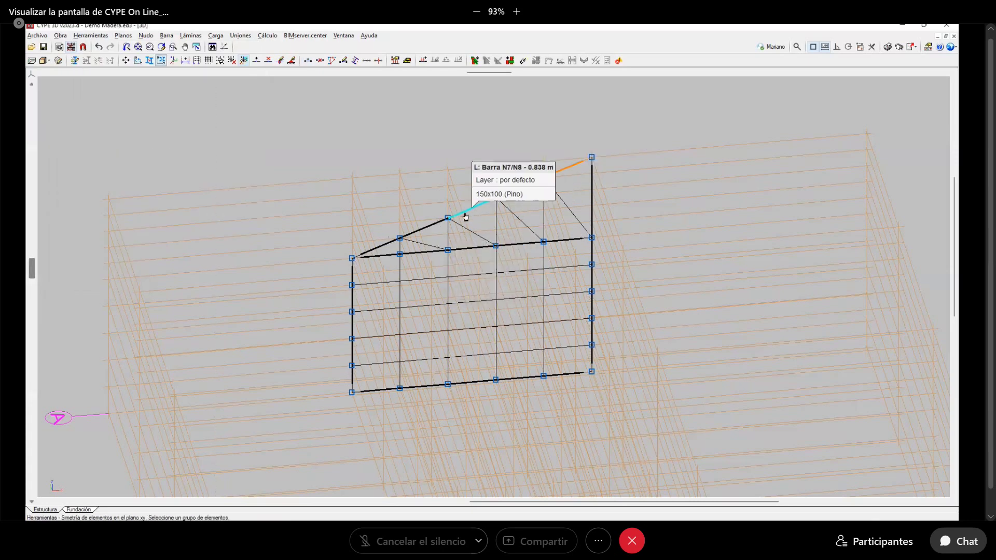
click(434, 227)
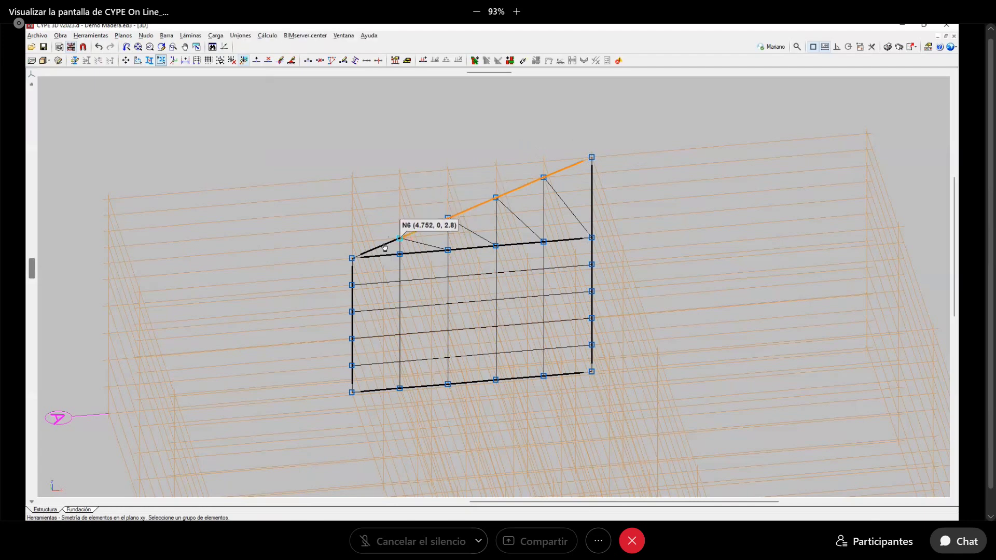
click(355, 272)
click(352, 298)
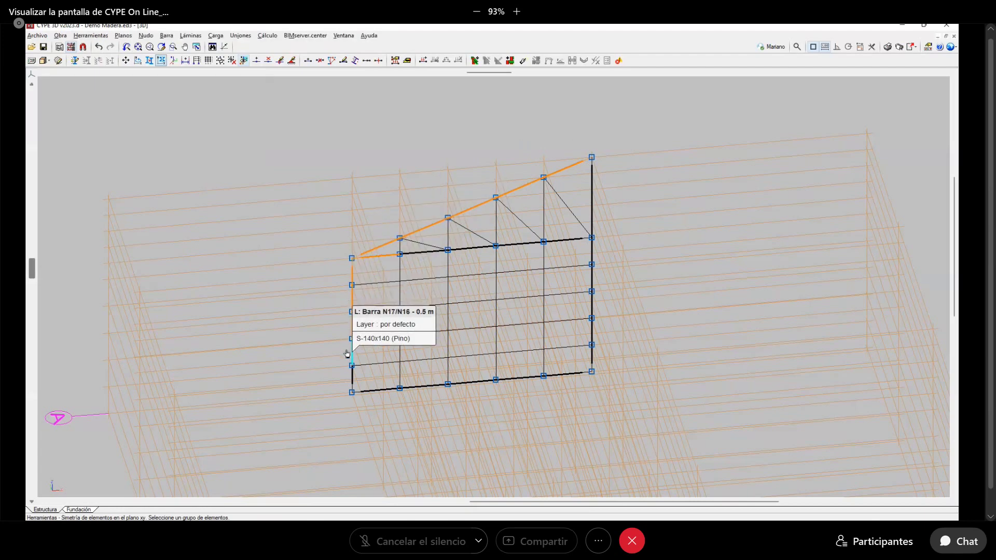
click(344, 380)
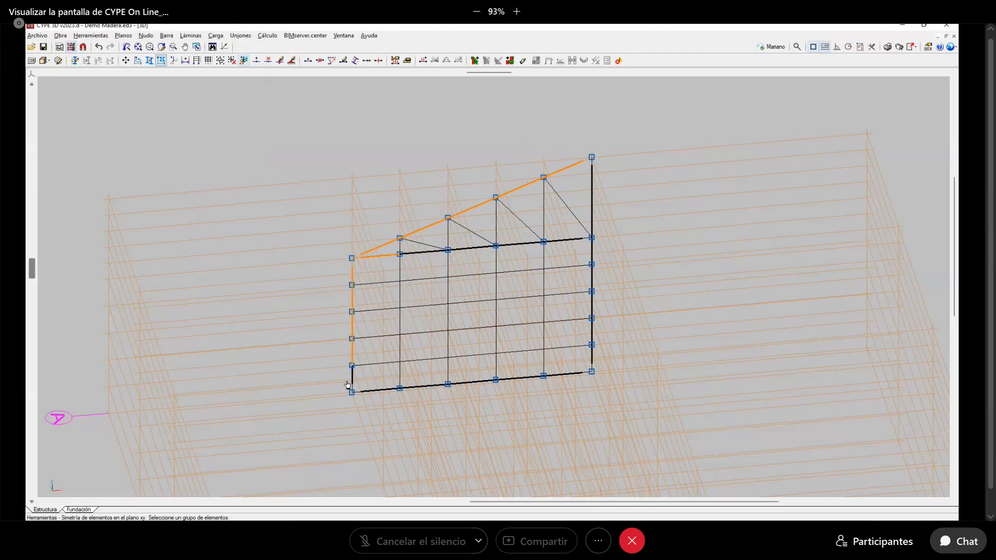
click(418, 252)
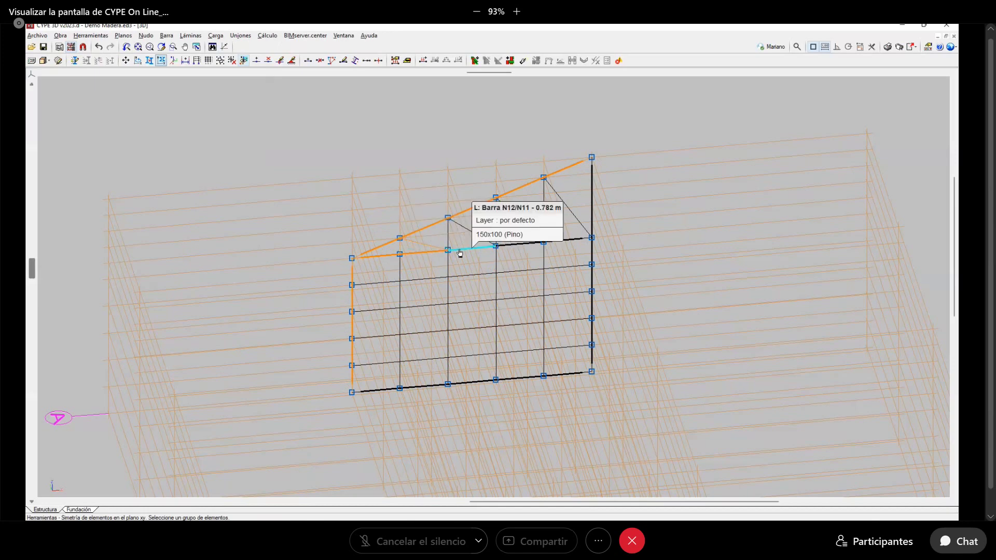
click(472, 234)
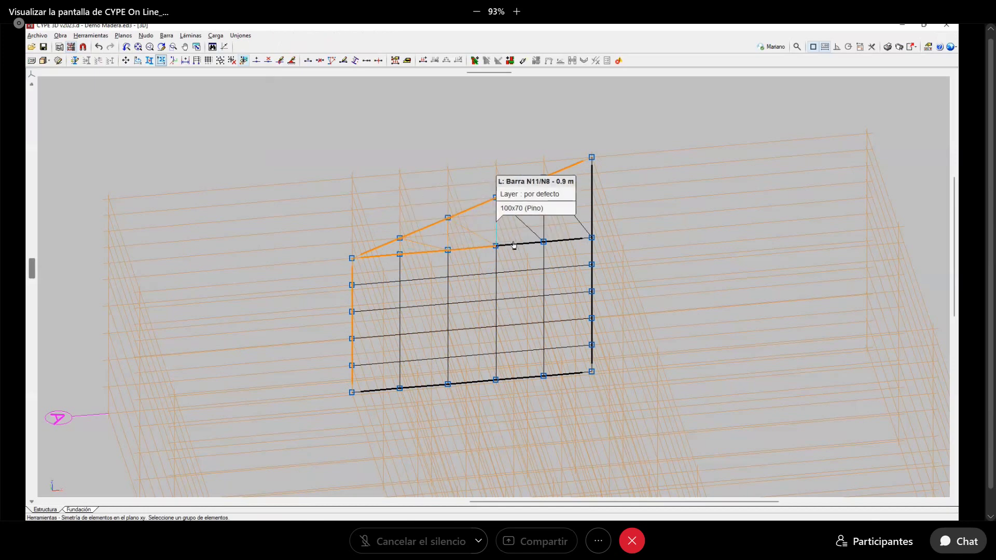
click(517, 244)
click(557, 241)
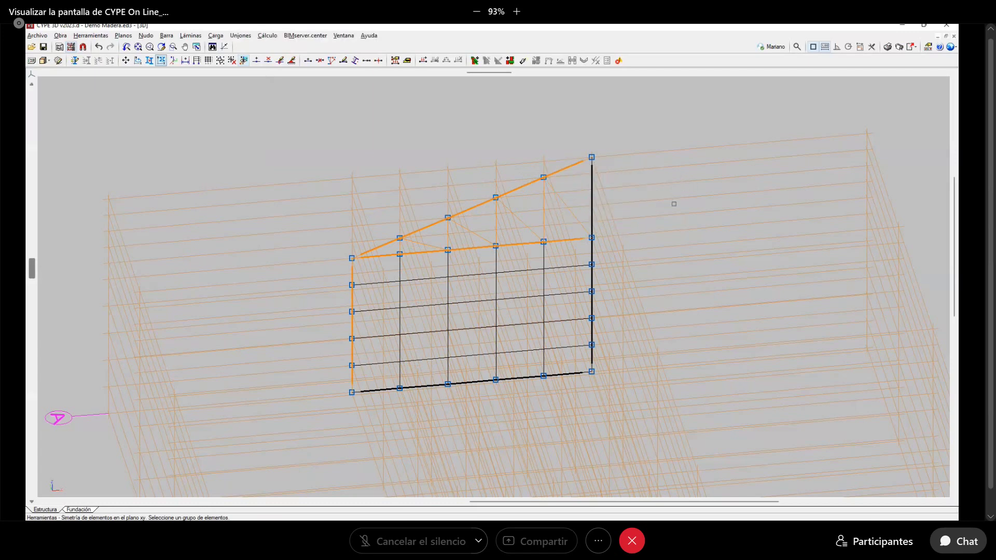
right_click(606, 166)
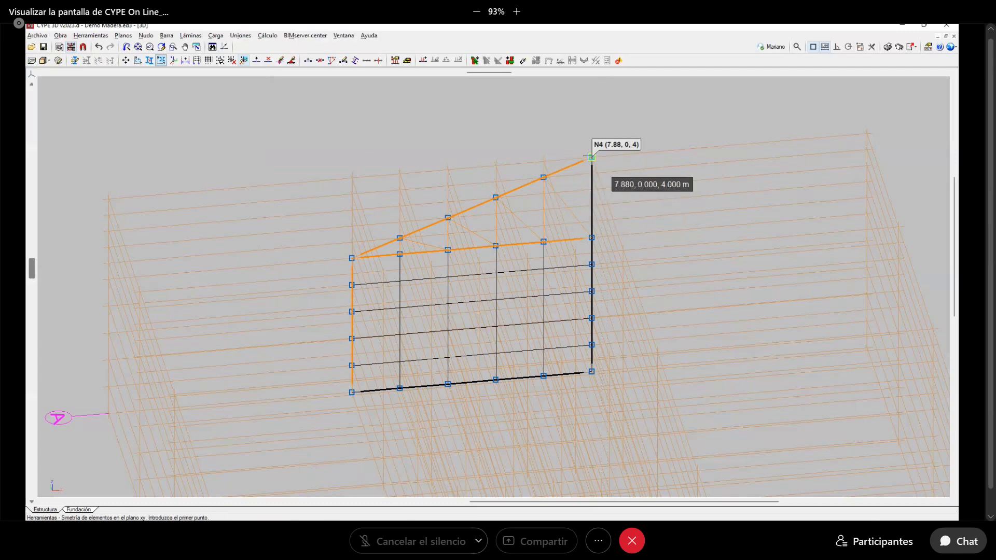
click(590, 156)
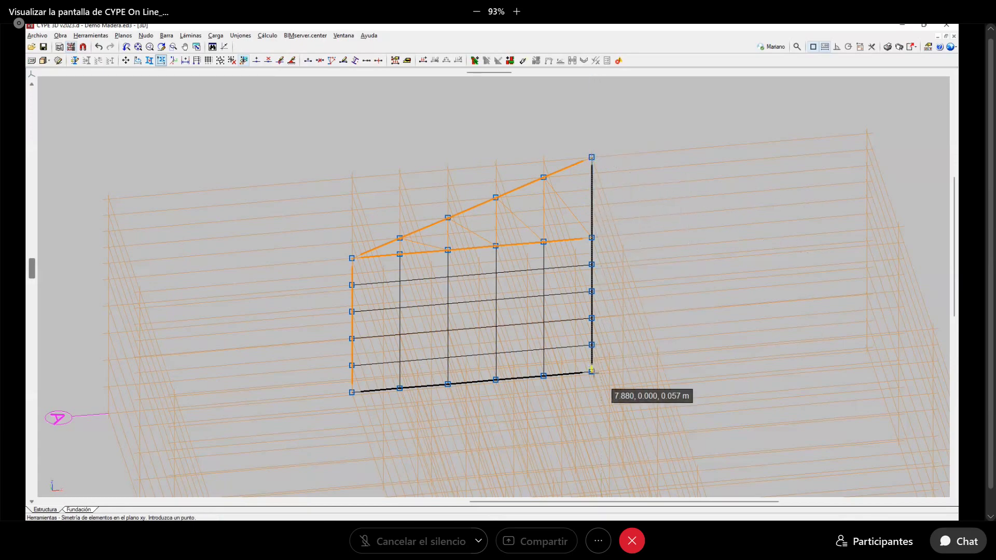
scroll(595, 366, up, 5)
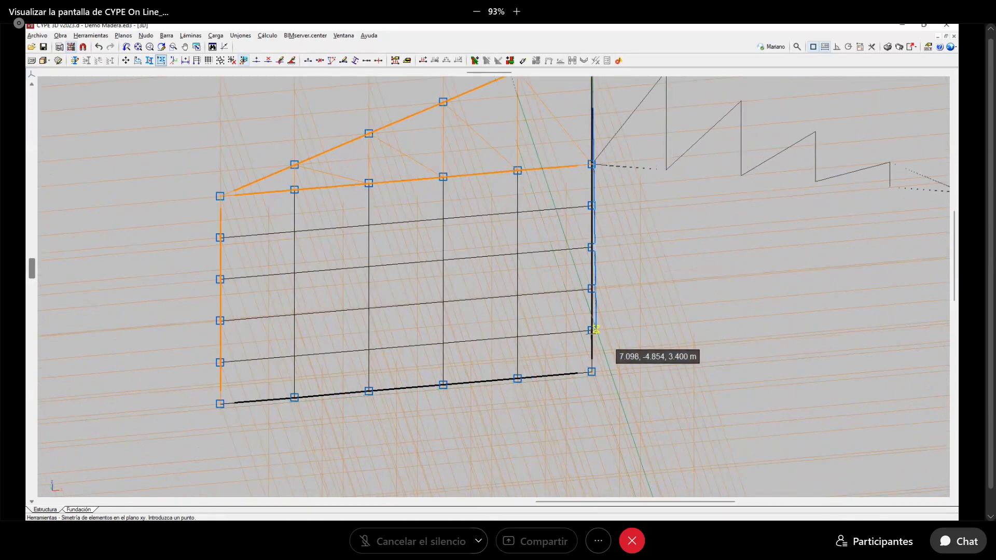
scroll(590, 332, up, 1)
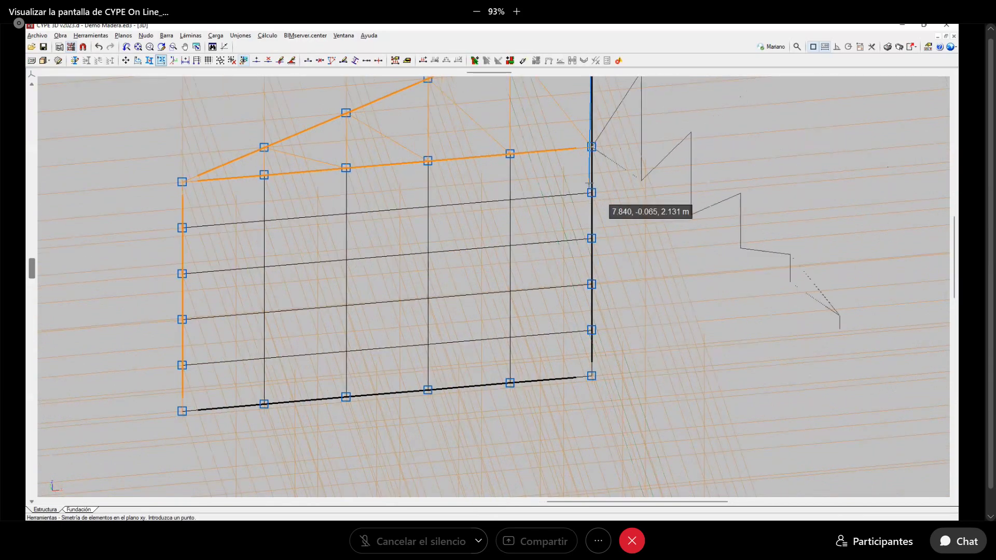
scroll(590, 191, down, 1)
scroll(591, 191, down, 2)
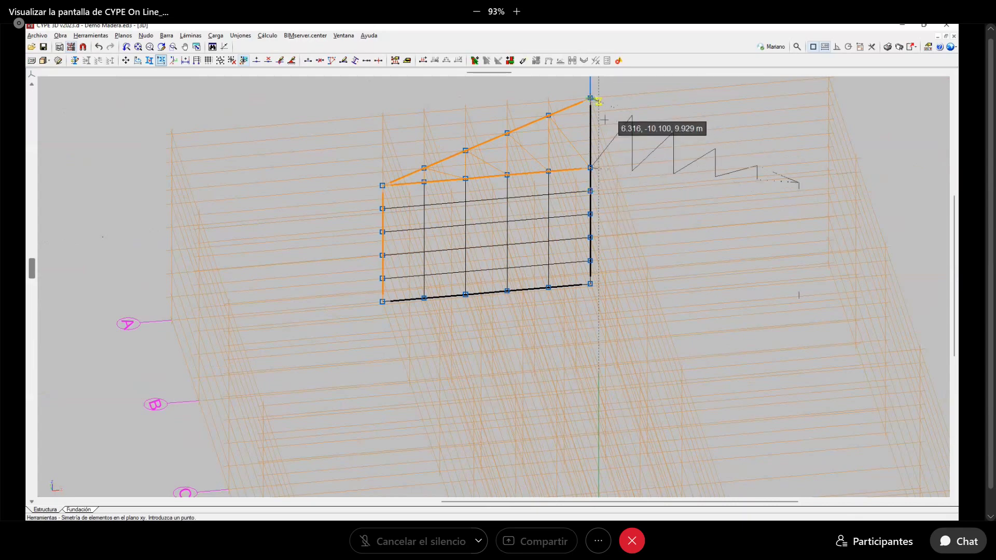
scroll(598, 101, down, 2)
middle_drag(615, 262, 648, 319)
middle_drag(643, 231, 489, 362)
scroll(563, 321, up, 2)
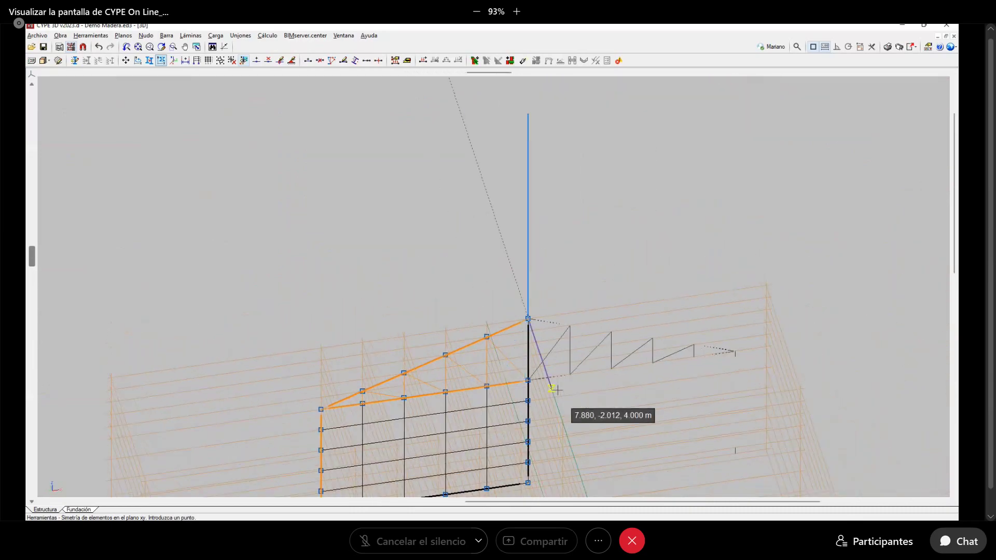
click(550, 400)
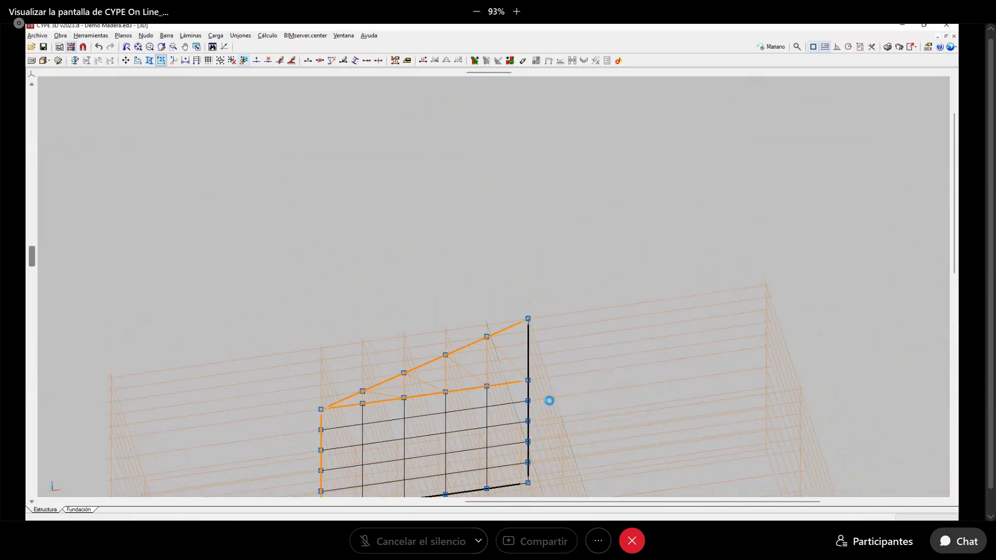
scroll(540, 253, down, 1)
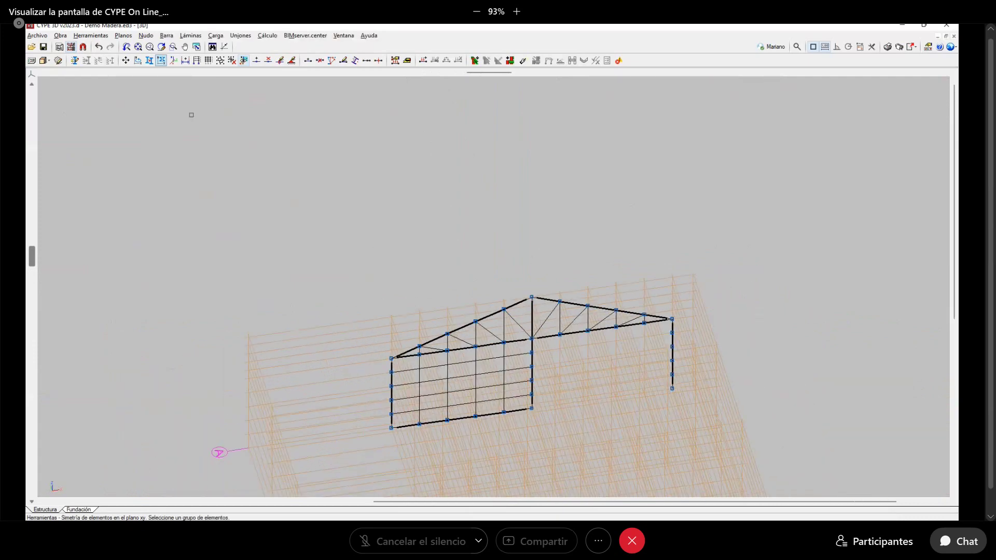
click(149, 61)
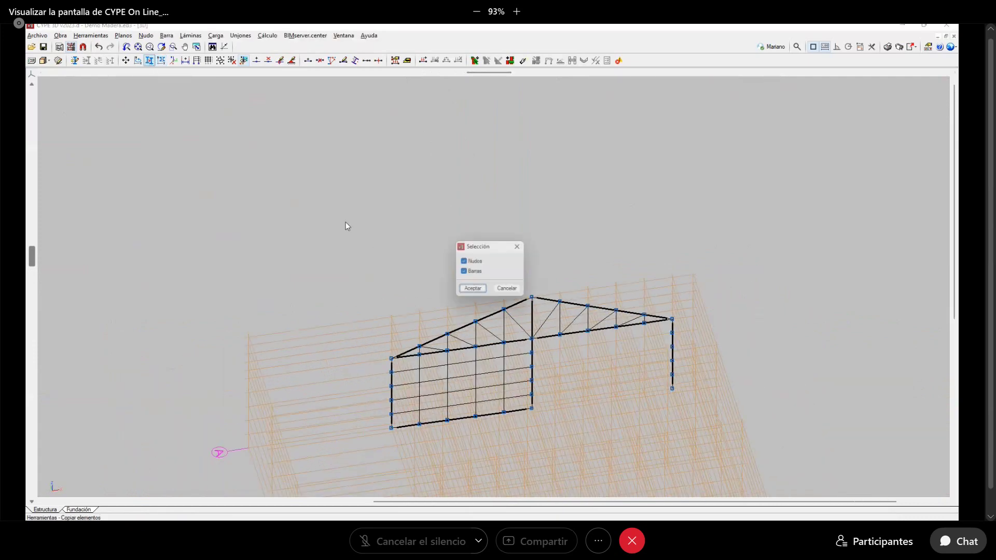
click(473, 296)
middle_drag(439, 273, 438, 162)
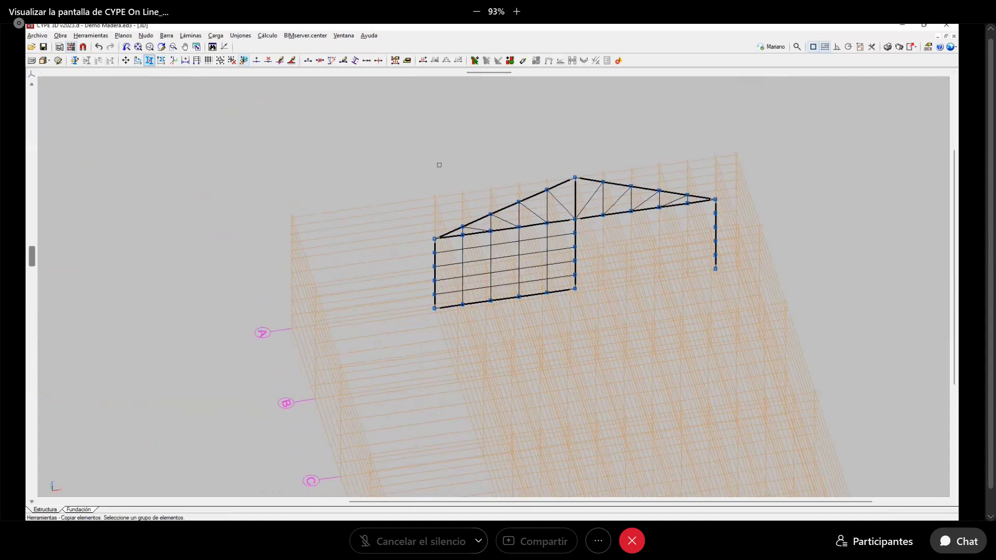
drag(376, 135, 757, 353)
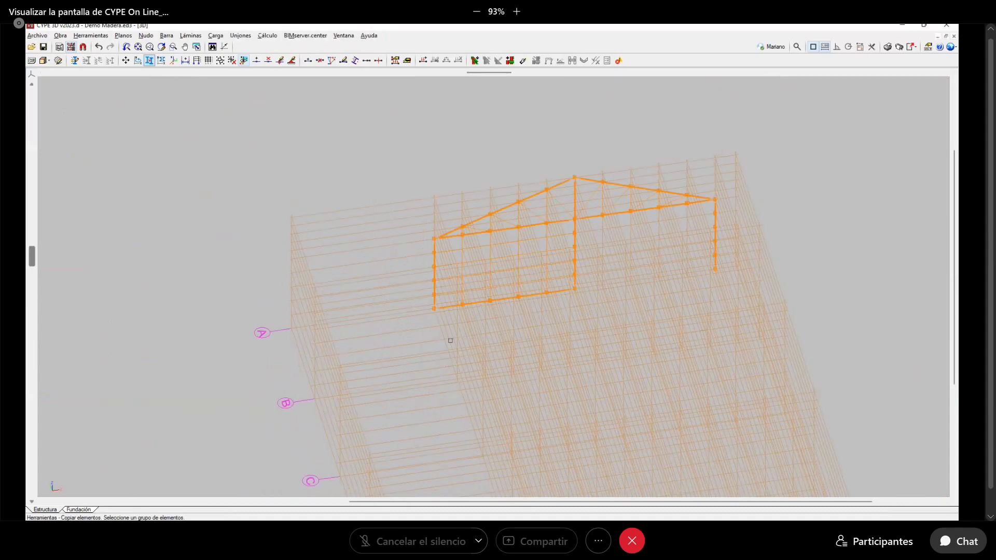
right_click(434, 318)
scroll(435, 312, up, 2)
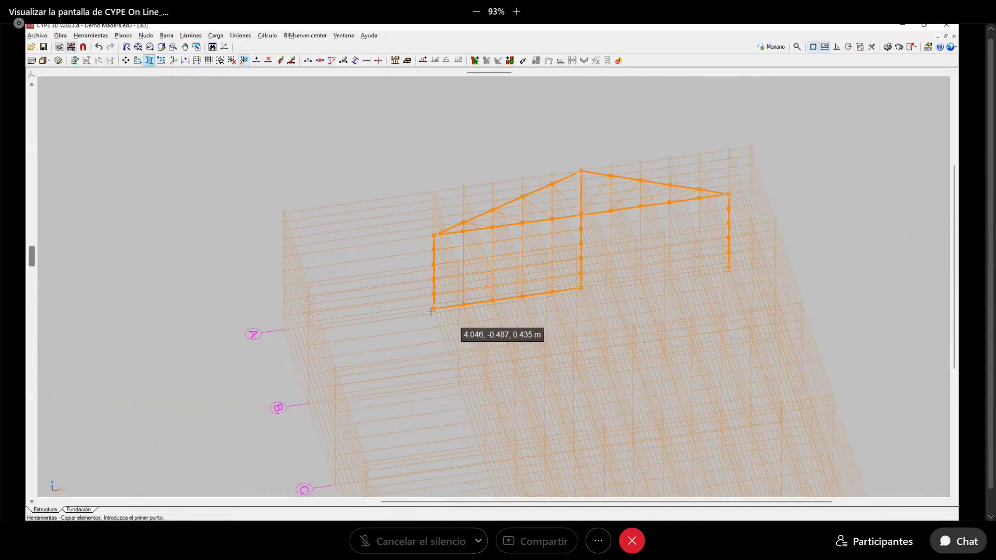
key(Escape)
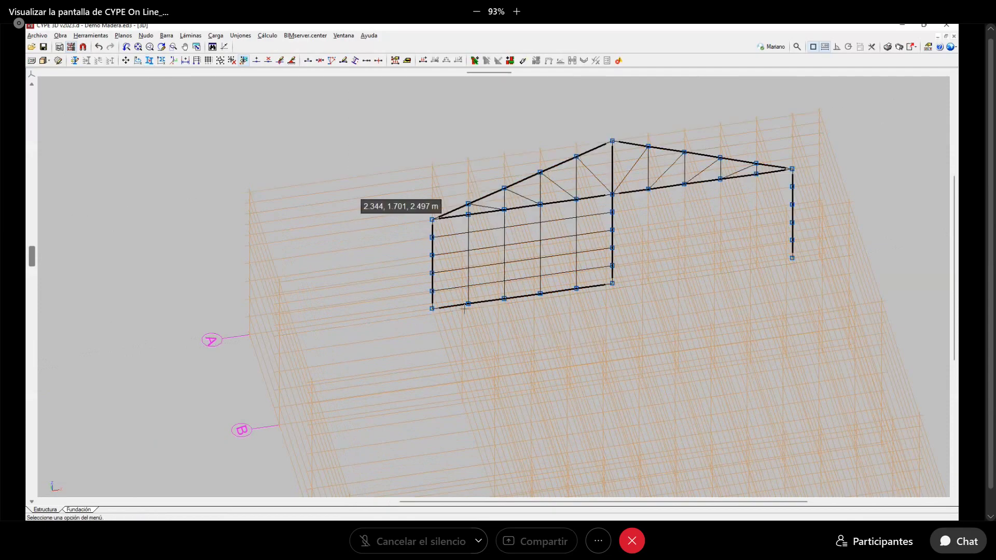
Limit the displayed reference lines to only those that have a node
click(171, 60)
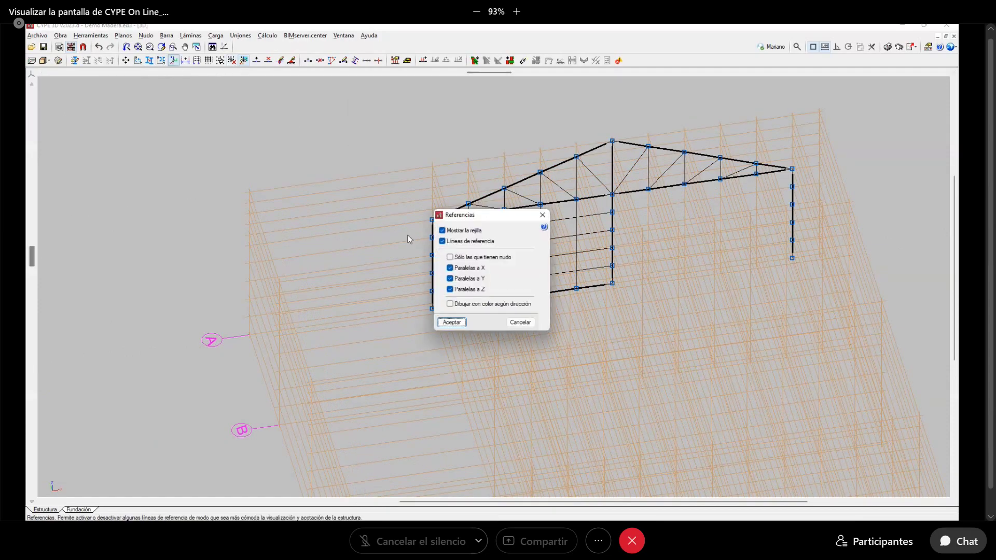
click(451, 257)
click(450, 257)
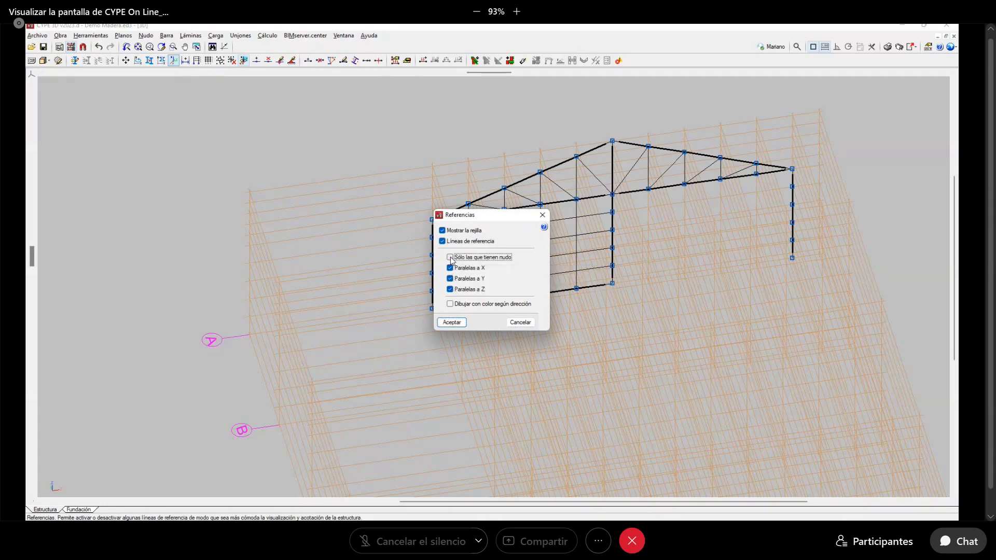
click(452, 323)
middle_drag(453, 332, 589, 389)
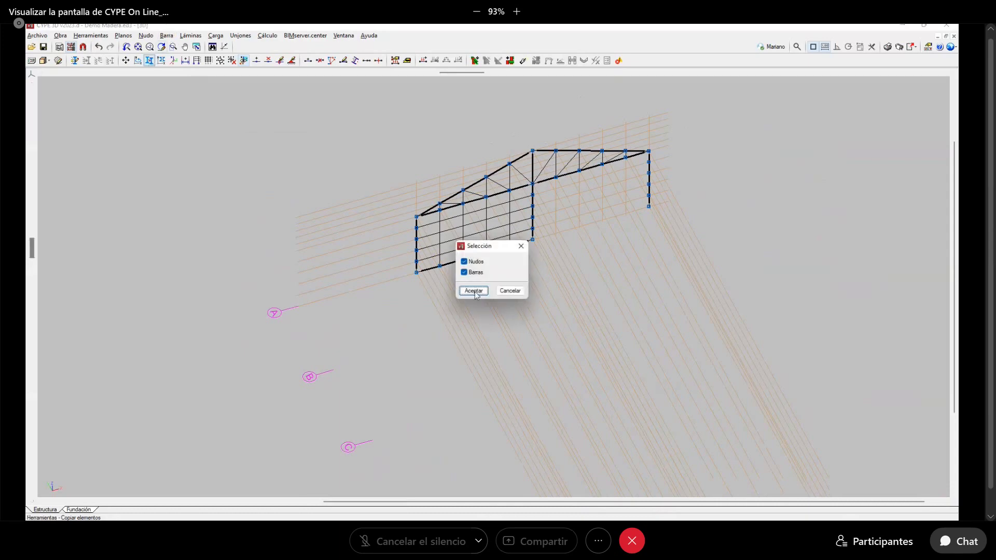
Copy all nodes and bars of the façade frame 3 m from its base corner node toward grid line B
click(473, 291)
click(362, 115)
click(698, 304)
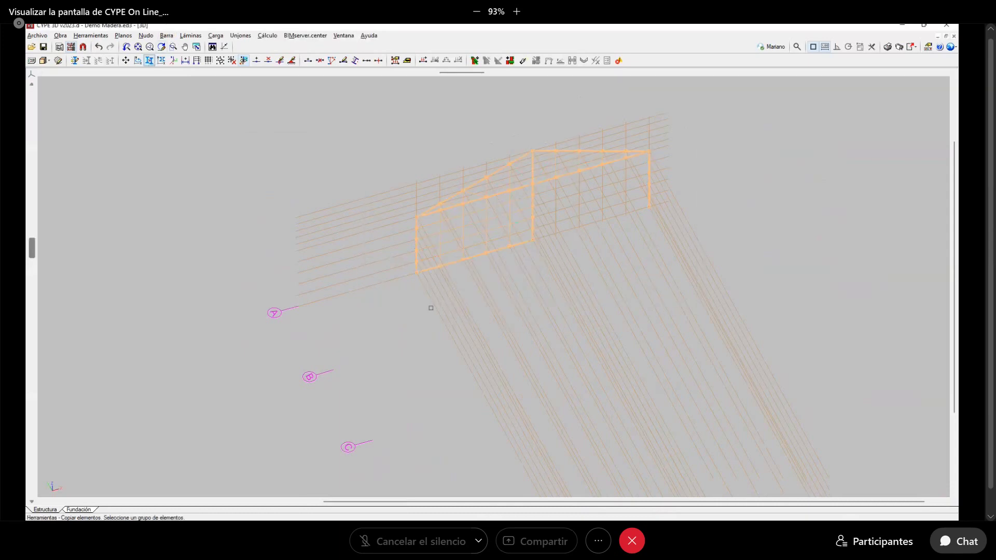
right_click(429, 307)
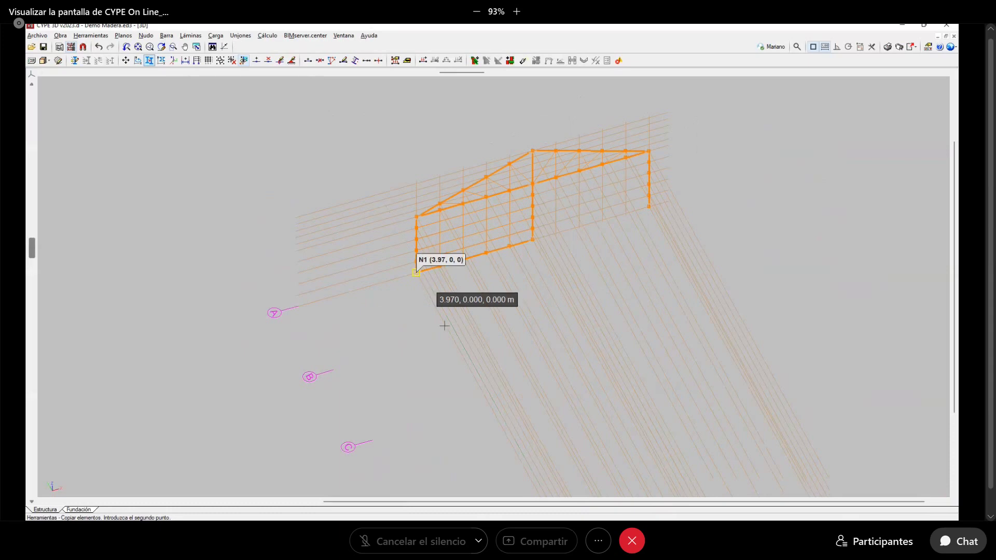
click(458, 350)
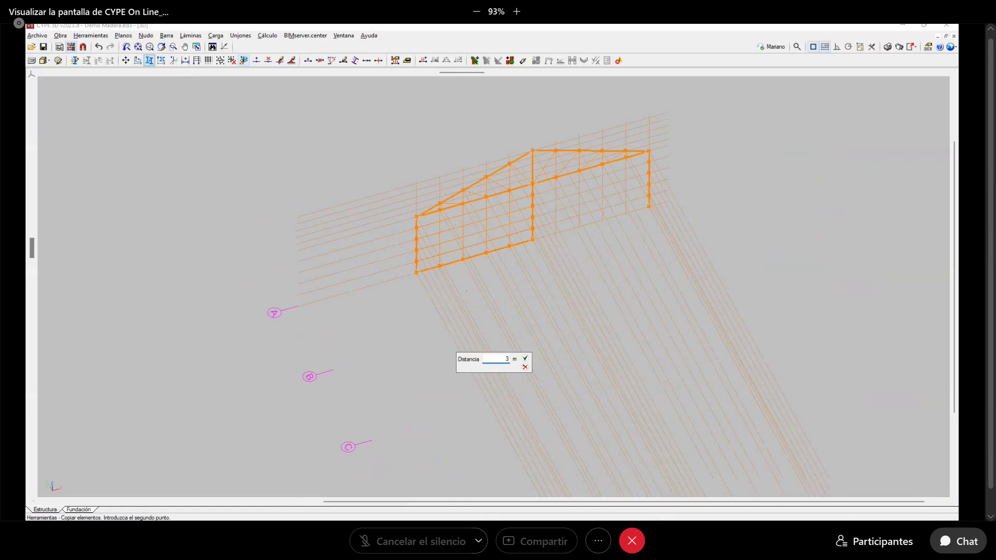
text(3.000)
click(525, 358)
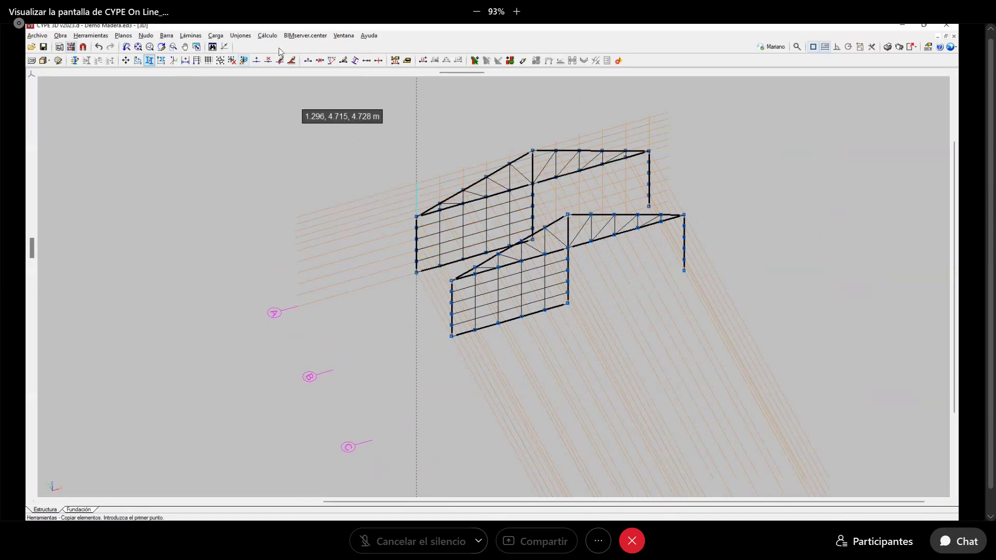
Start a new generic timber bar with the square S-100x100 profile
click(167, 36)
click(176, 45)
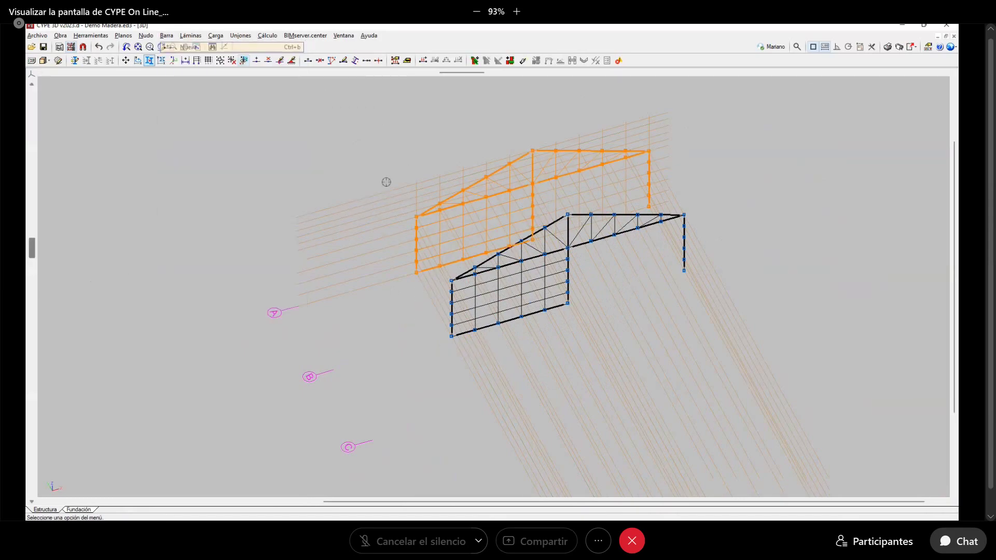
scroll(409, 223, up, 2)
click(83, 139)
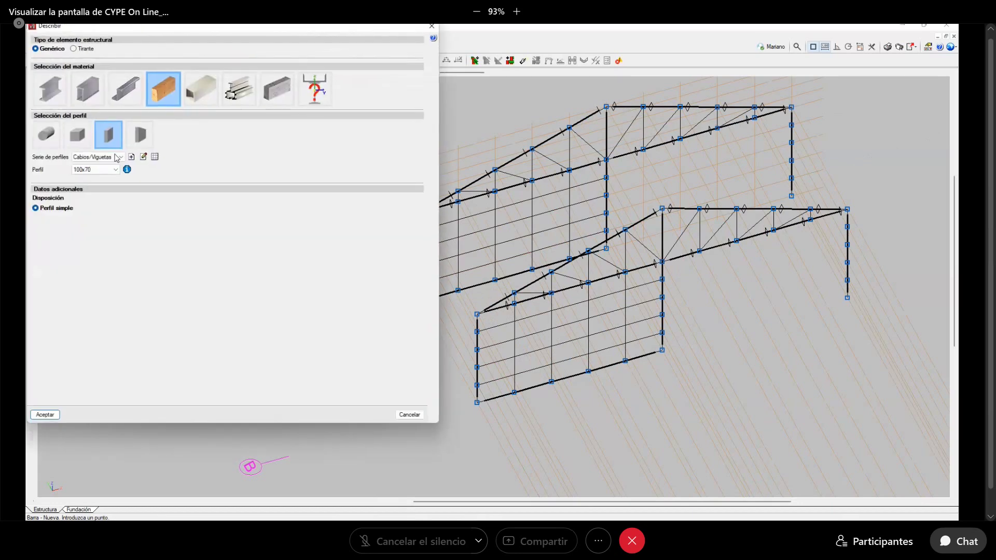
click(97, 156)
click(76, 139)
click(77, 139)
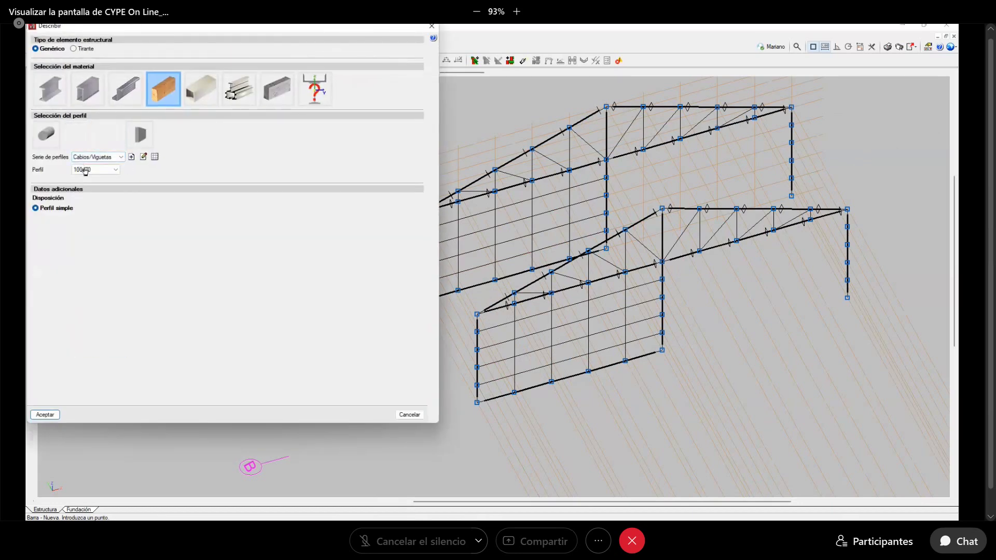
click(45, 414)
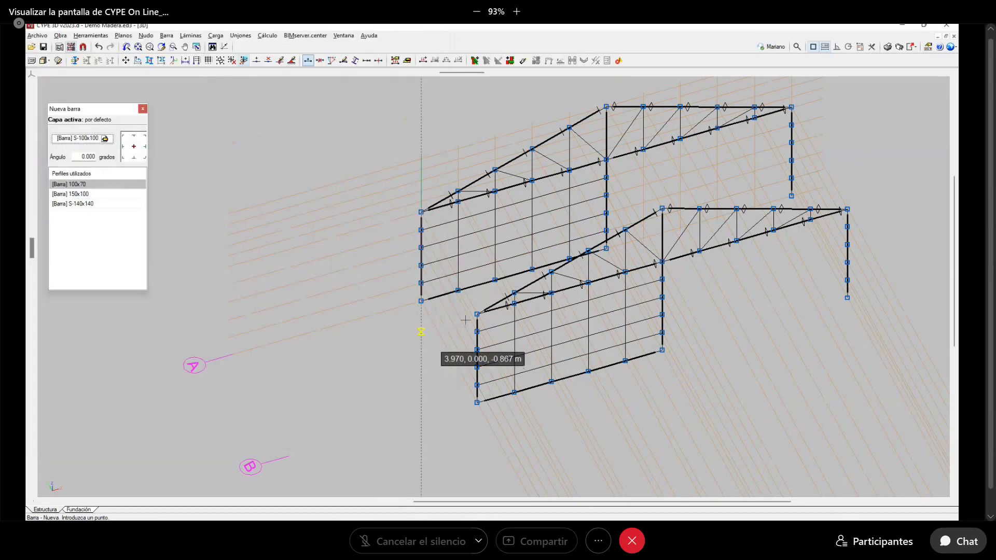
Draw S-100x100 bars joining matching top-chord nodes of the two frames, from the eave above the infilled wall up to the apex
click(477, 314)
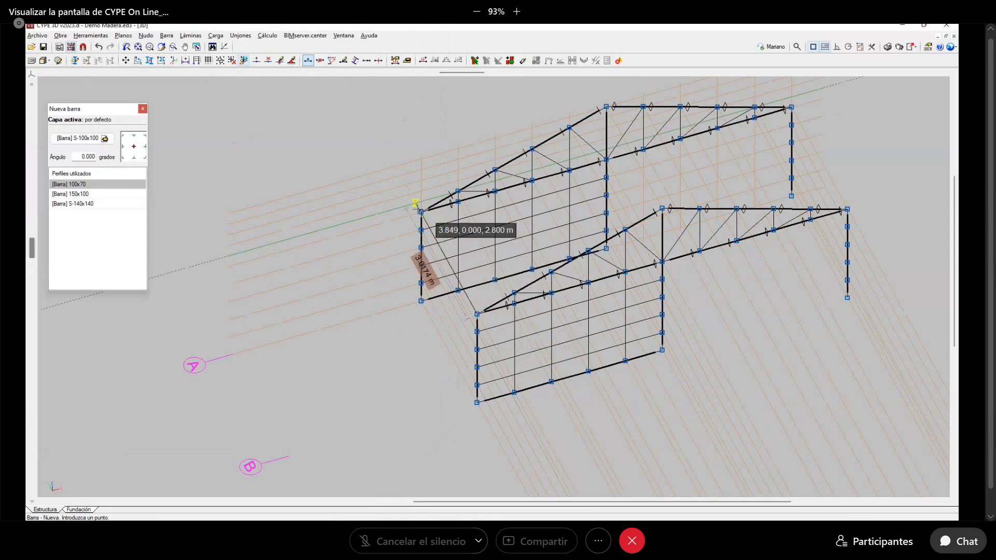
click(420, 212)
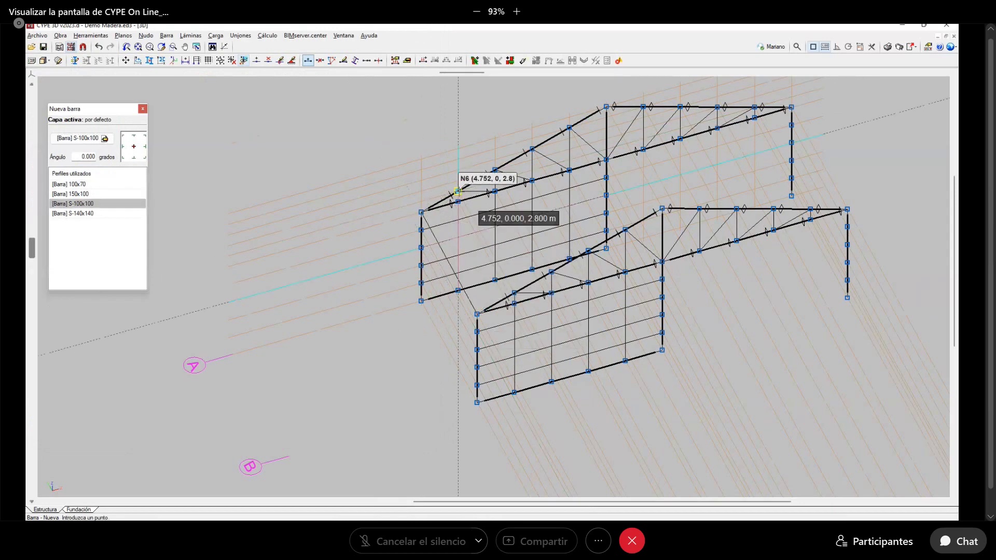
click(465, 212)
scroll(514, 294, up, 2)
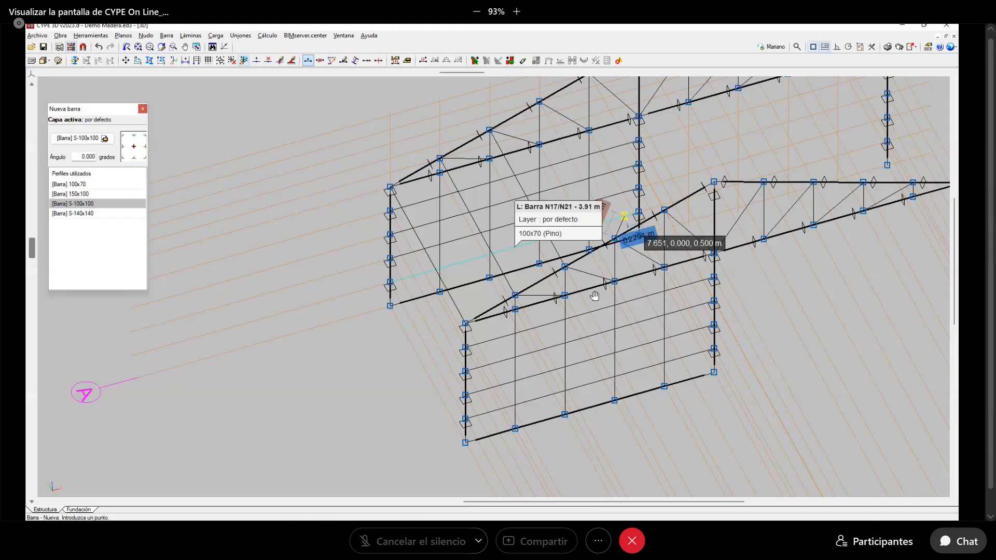
middle_drag(622, 217, 577, 322)
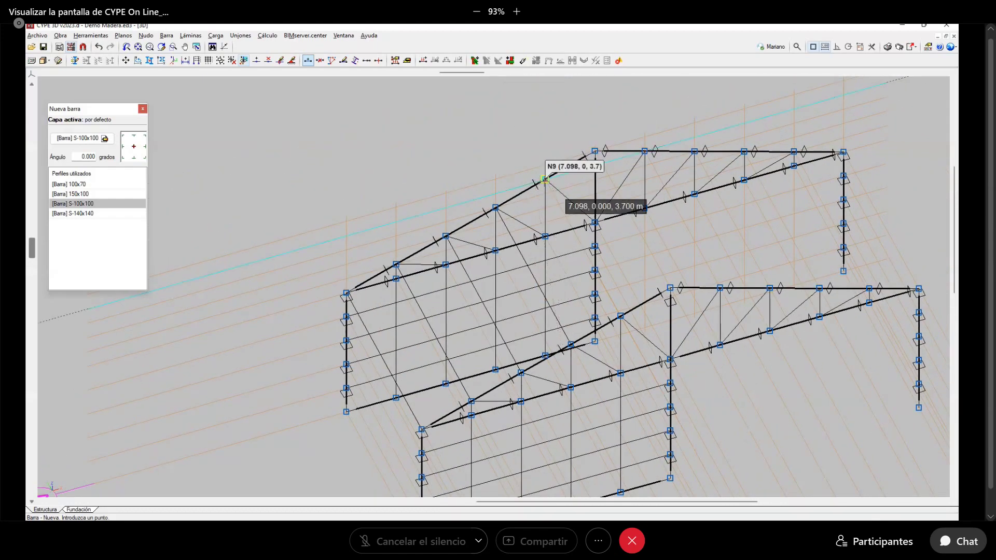
click(544, 179)
click(621, 316)
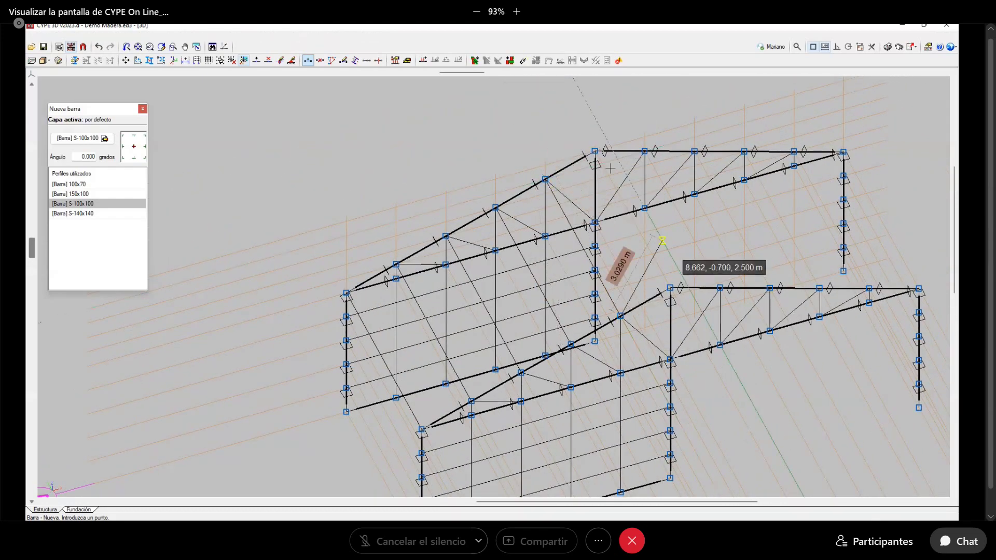
right_click(662, 240)
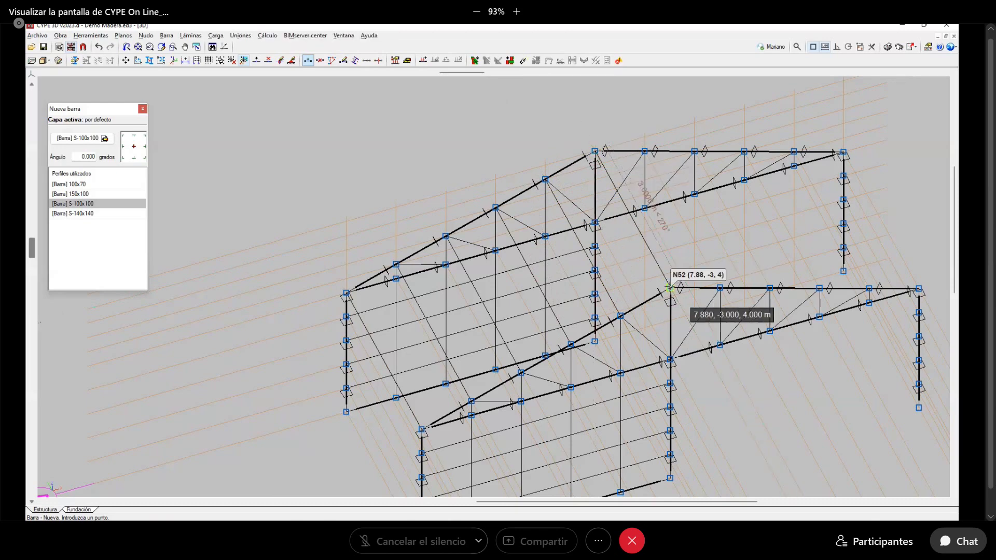
click(670, 288)
right_click(705, 243)
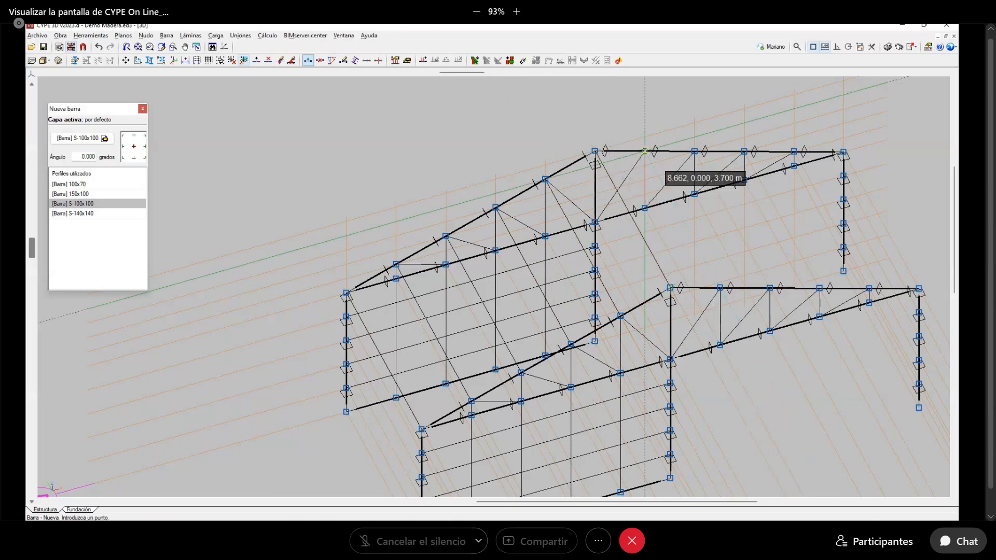
Draw five S-100x100 bars joining matching top-chord nodes of both frames on the open side's slope, ending at the eave
click(644, 151)
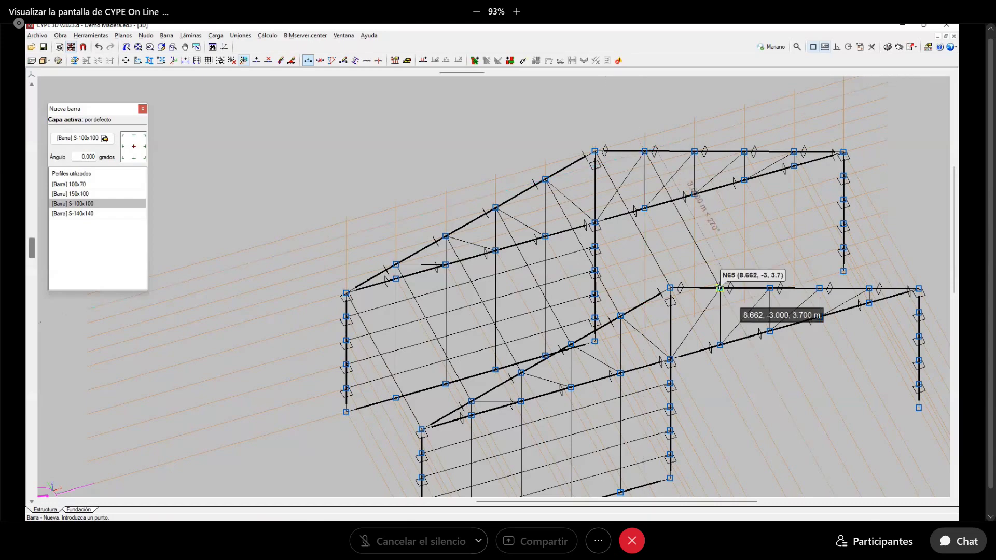
right_click(732, 242)
click(720, 288)
middle_drag(720, 288, 555, 357)
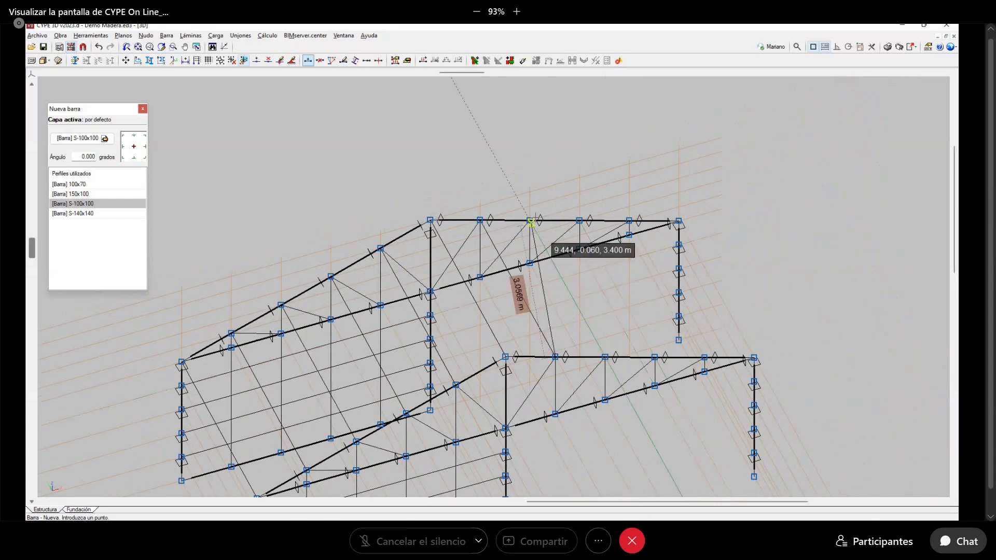
click(529, 220)
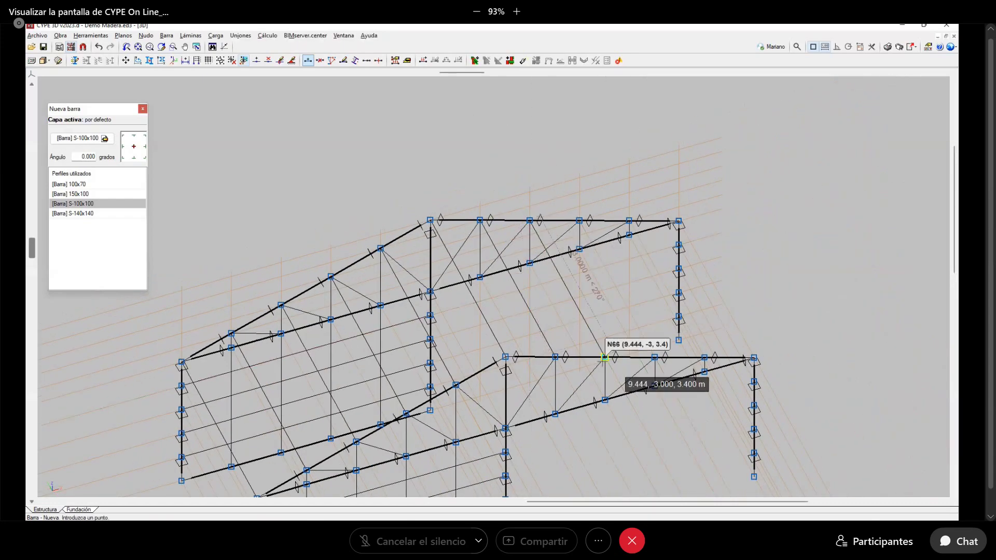
click(604, 358)
click(579, 220)
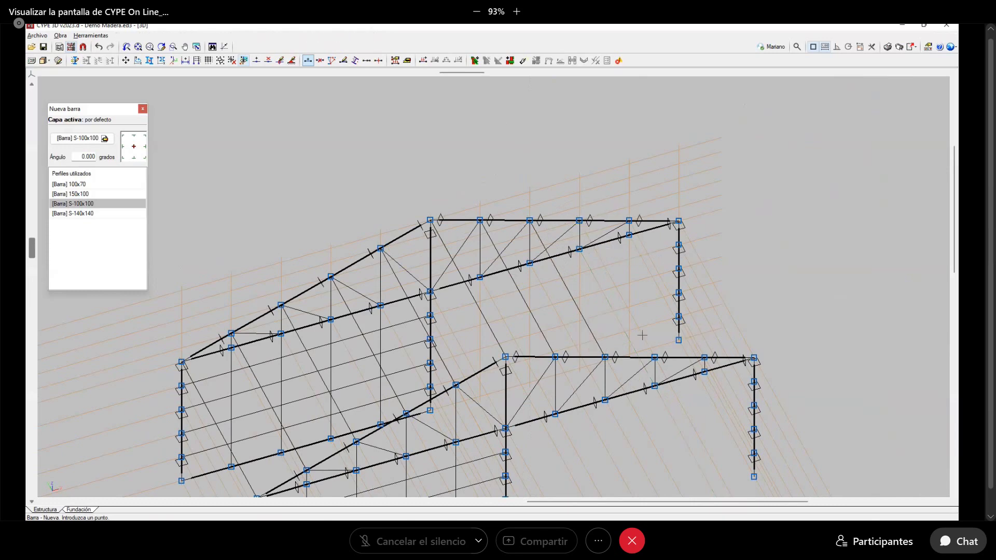
click(654, 358)
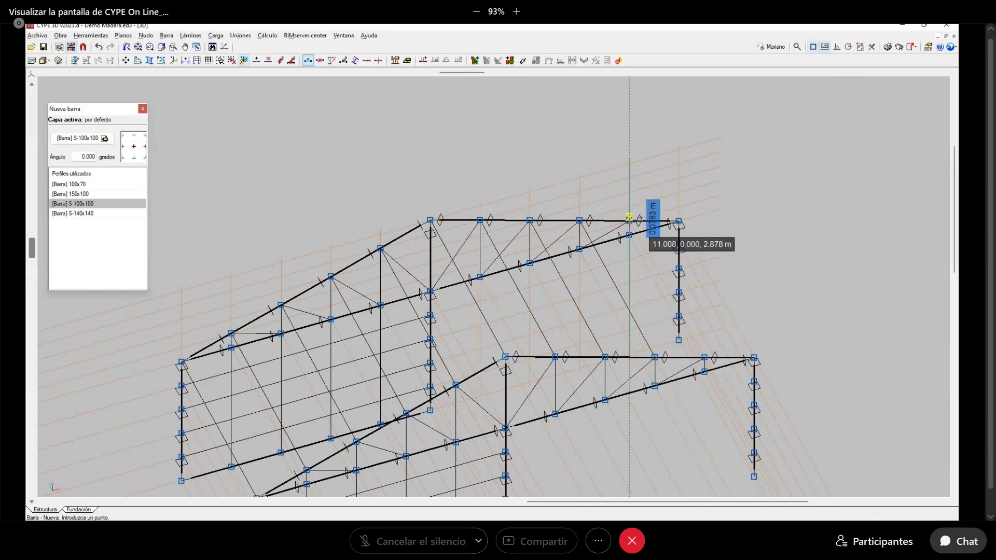
click(629, 221)
click(704, 358)
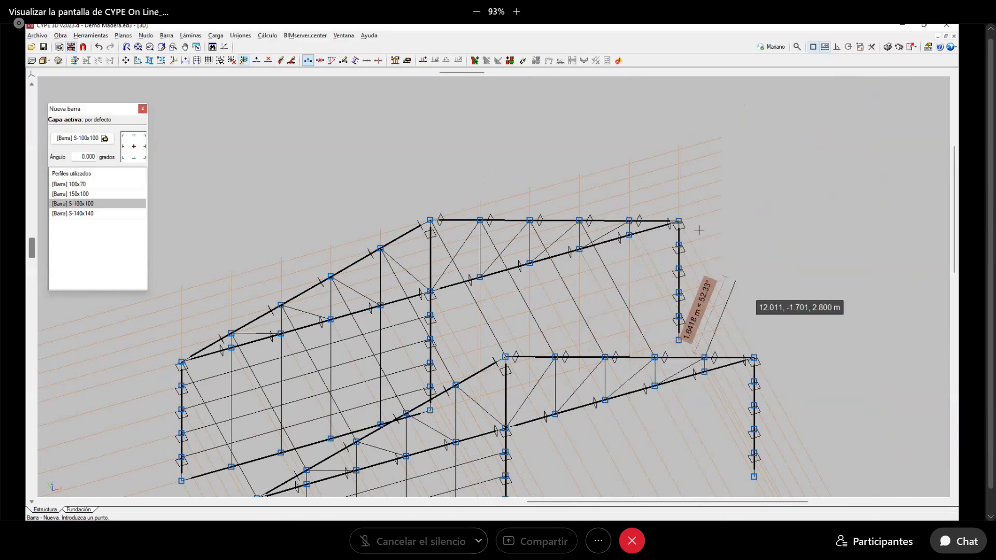
click(679, 220)
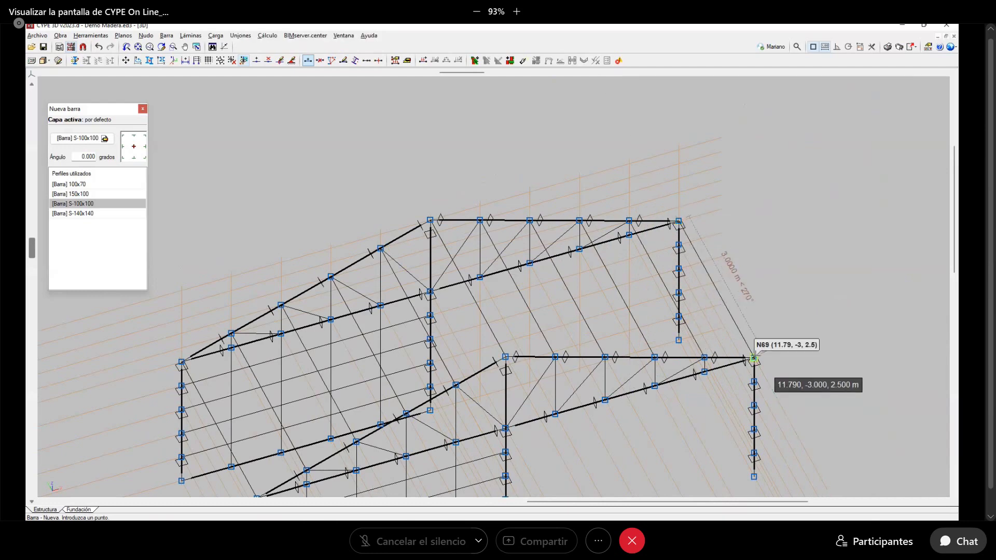
click(754, 358)
Open the 3D view of the complete structure and inspect the timber model from both sides
scroll(793, 220, down, 2)
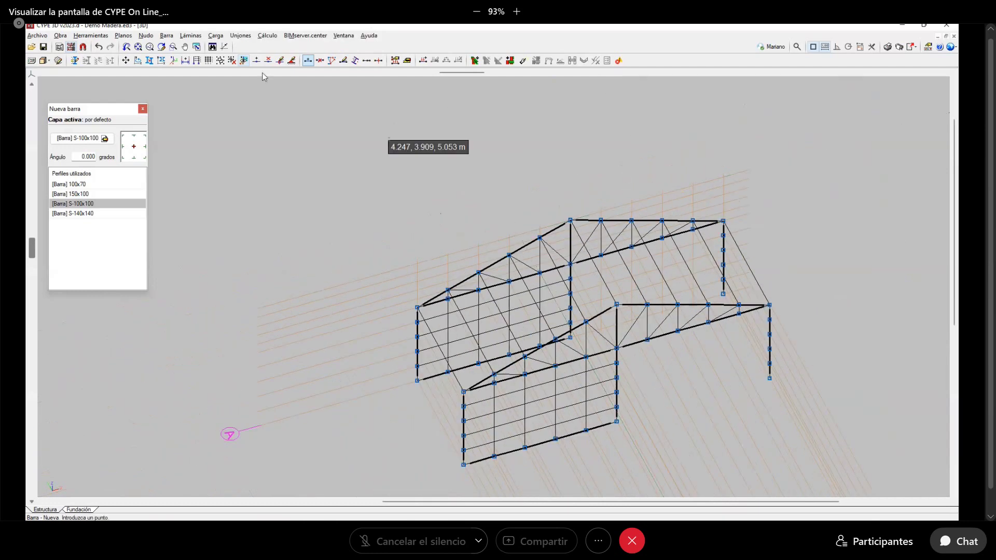
click(44, 60)
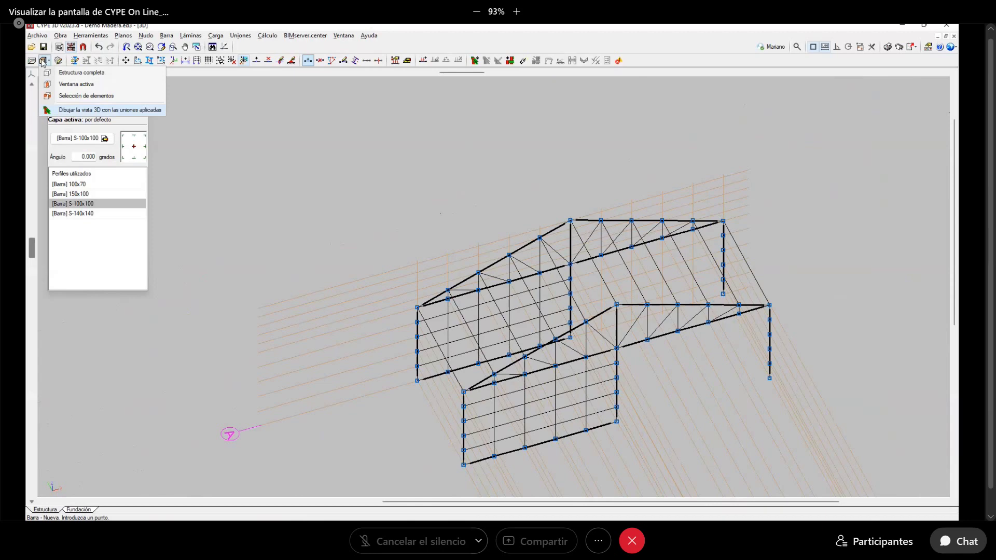
click(91, 36)
mouse_move(176, 238)
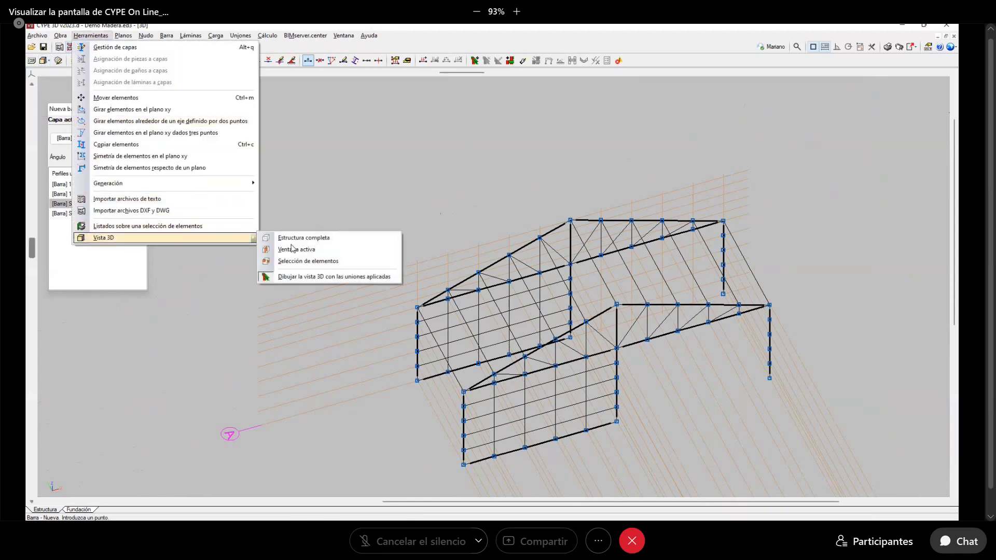
click(300, 236)
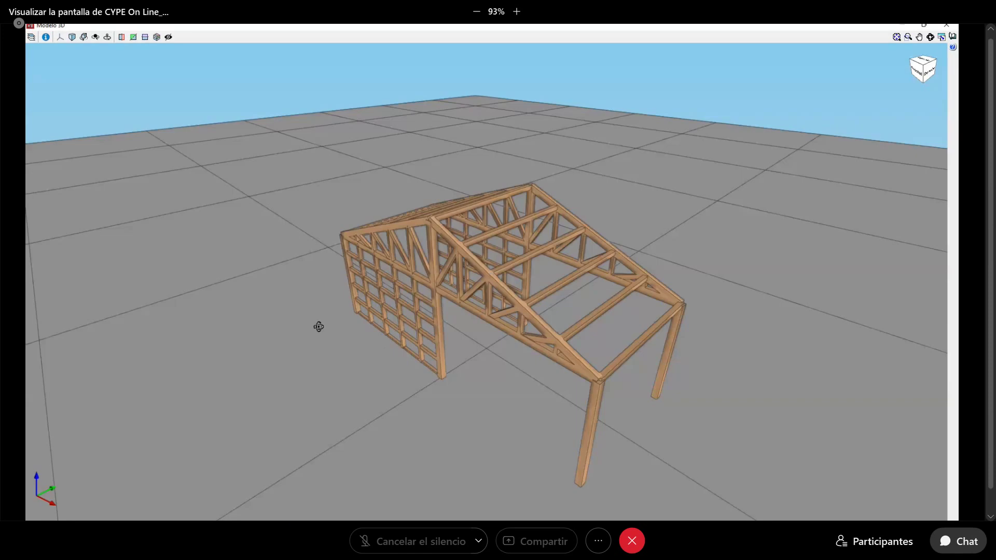
drag(318, 327, 505, 315)
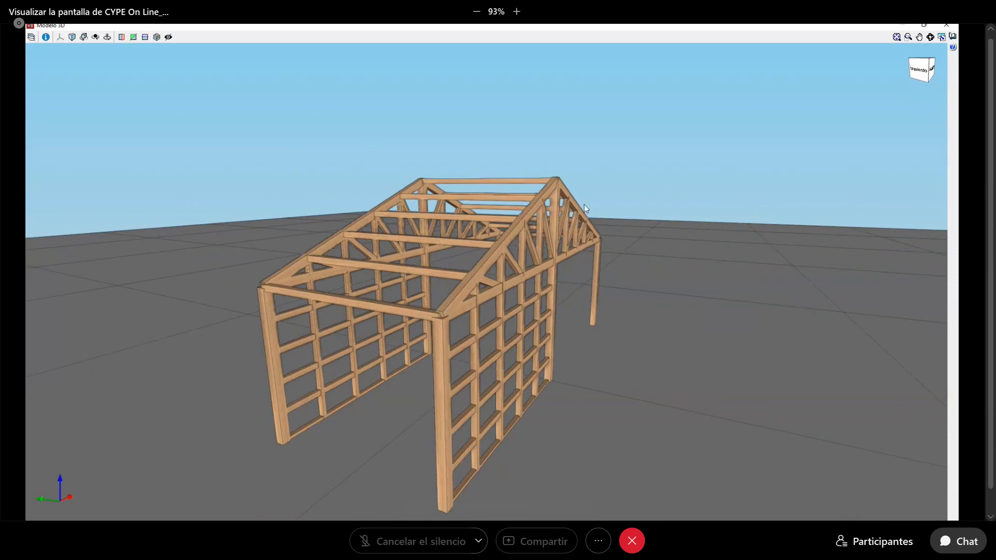
Inspect the 3D timber model from another angle, then close it and return to the structure's wireframe
drag(456, 321, 887, 68)
click(944, 24)
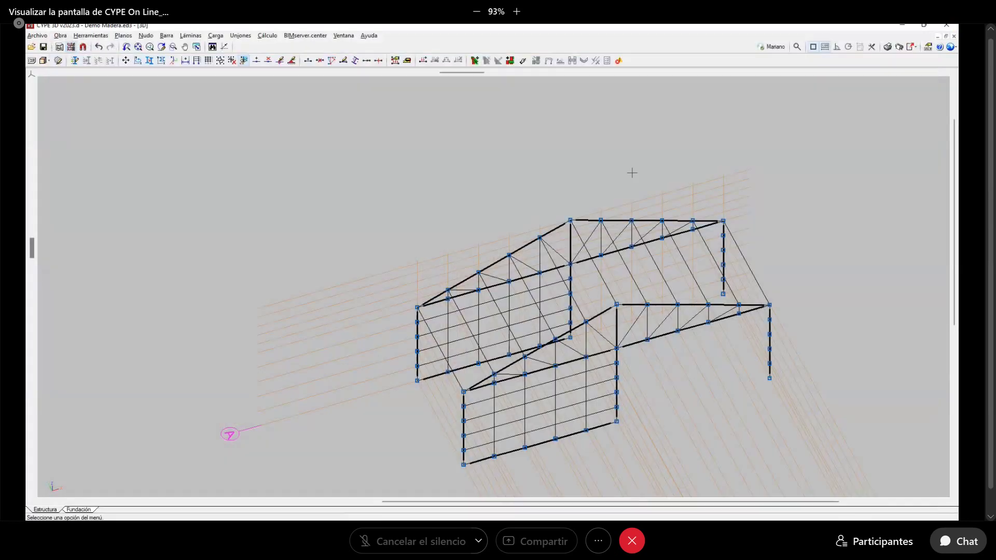
middle_drag(482, 218, 447, 195)
middle_drag(478, 326, 398, 114)
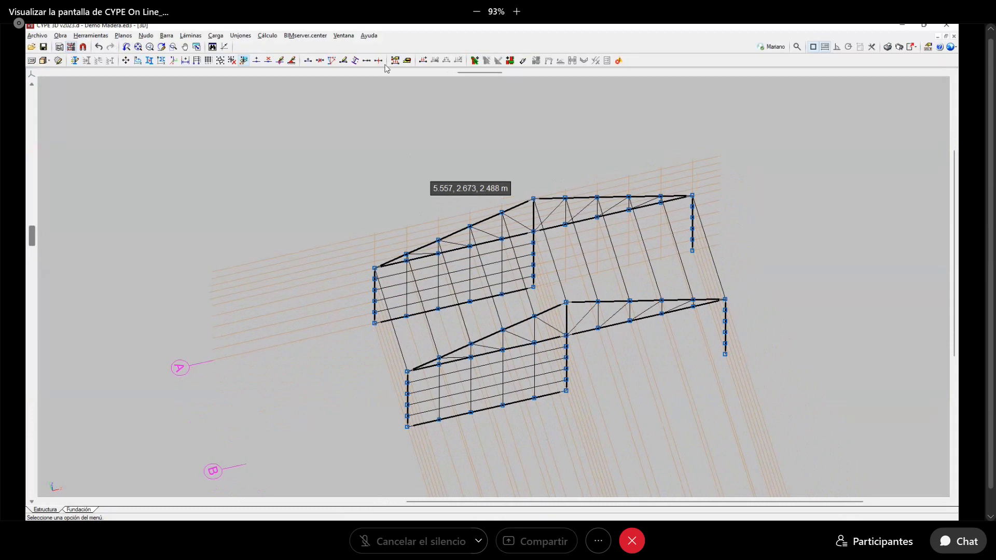
Create a 2D plane view named Faldón 1 from three nodes: the front eave above the infilled wall and both apexes
click(346, 36)
click(358, 48)
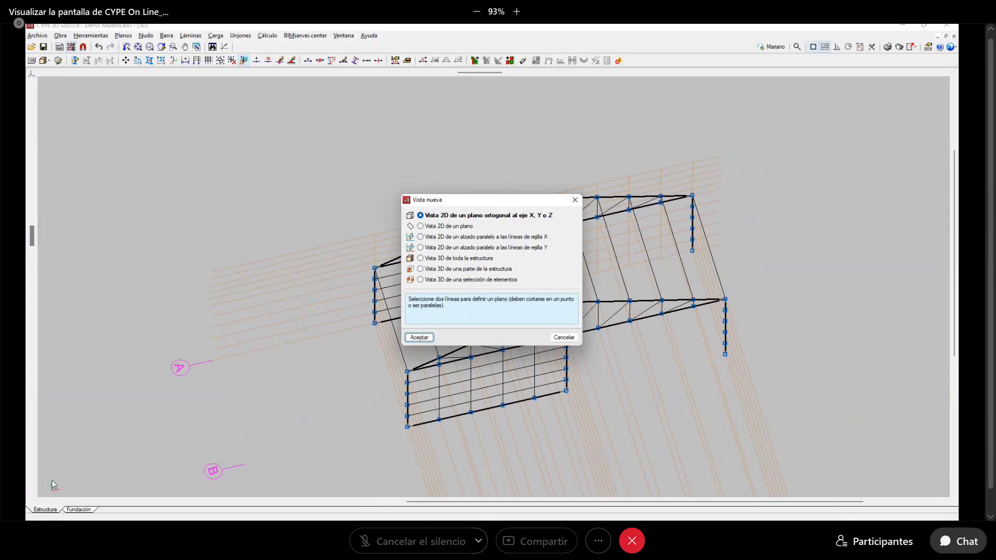
click(447, 226)
click(419, 337)
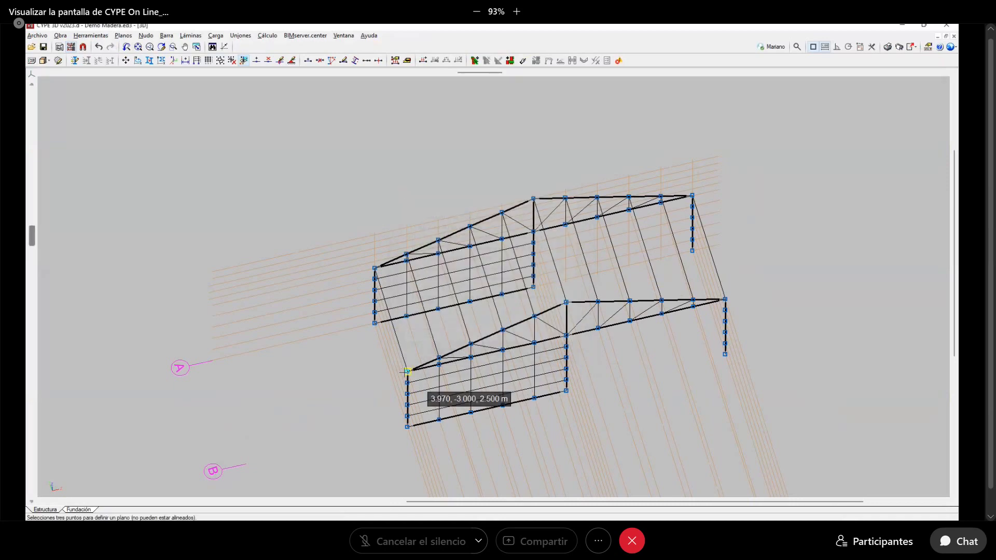
click(408, 371)
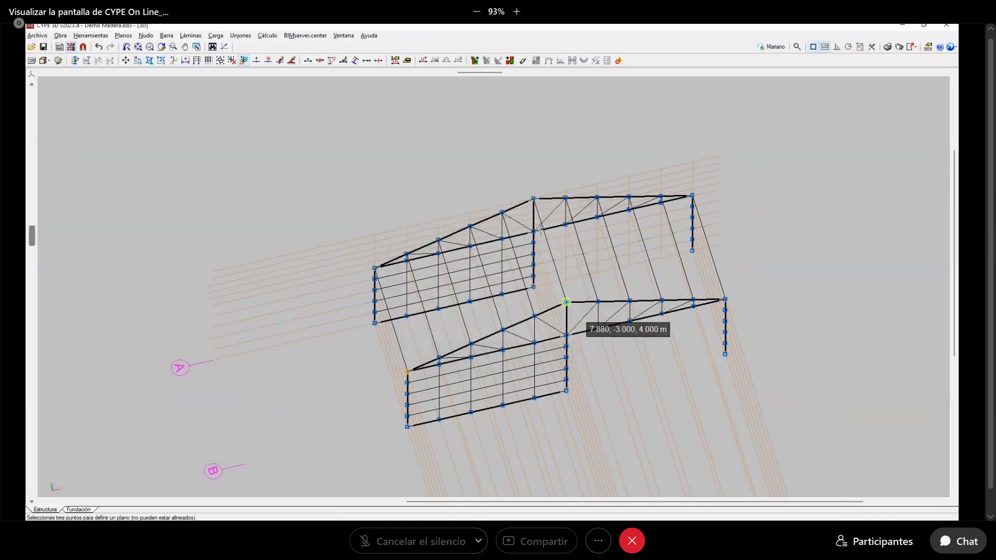
click(567, 301)
click(534, 198)
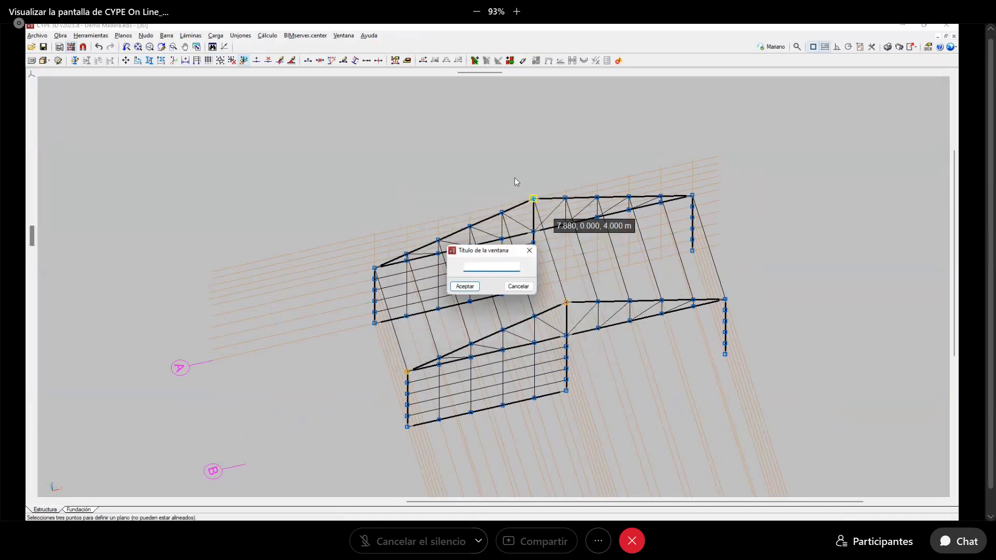
text(FA)
click(465, 287)
scroll(482, 243, down, 3)
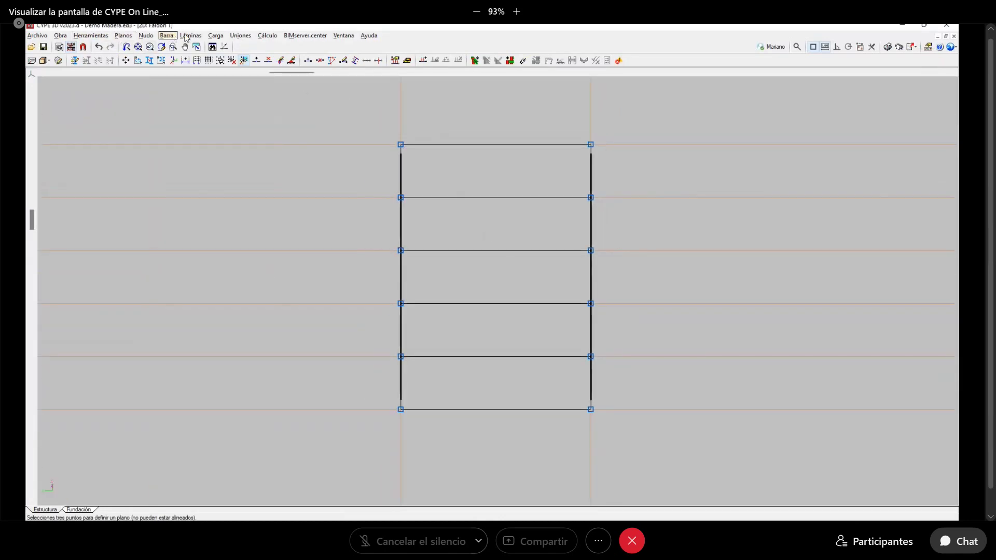
Set the six S-100x100 bars in Faldón 1 to their bottom-centre insertion point, with the rotation angle calculated relative to the window plane
click(167, 35)
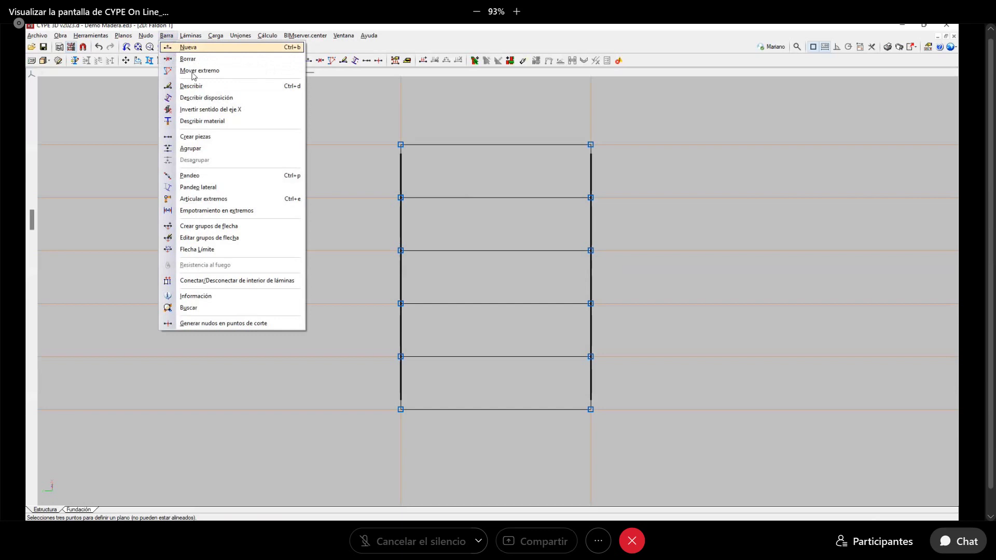
click(225, 98)
drag(512, 117, 457, 429)
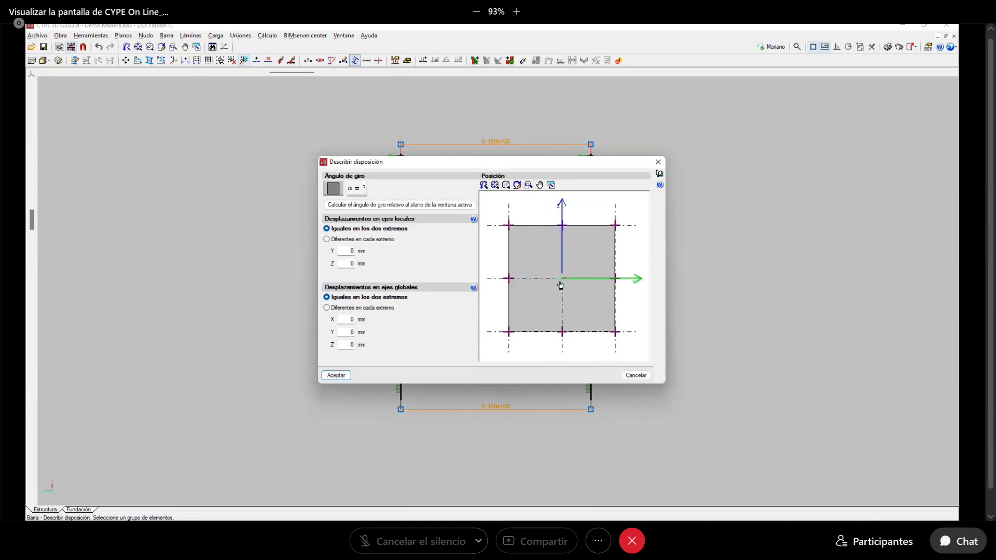
click(562, 335)
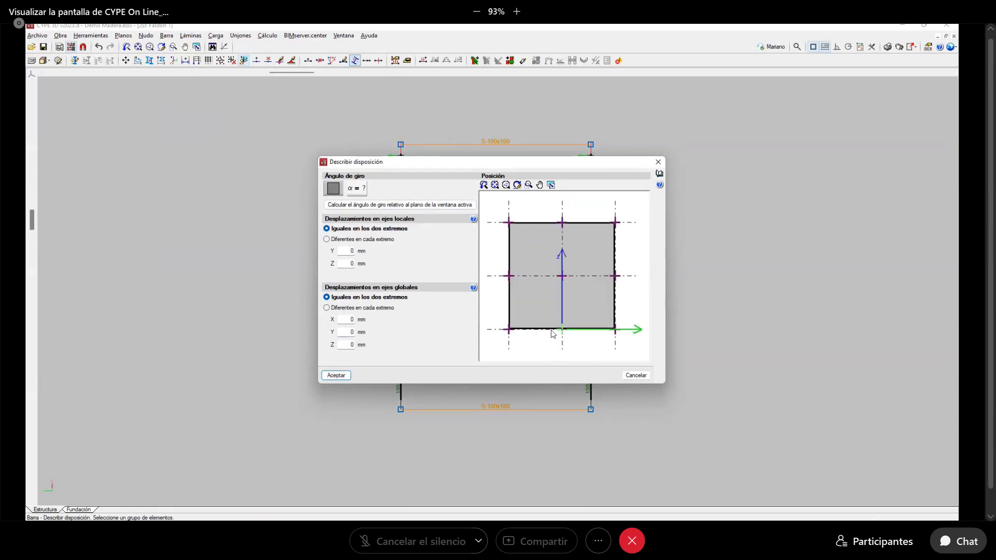
click(384, 205)
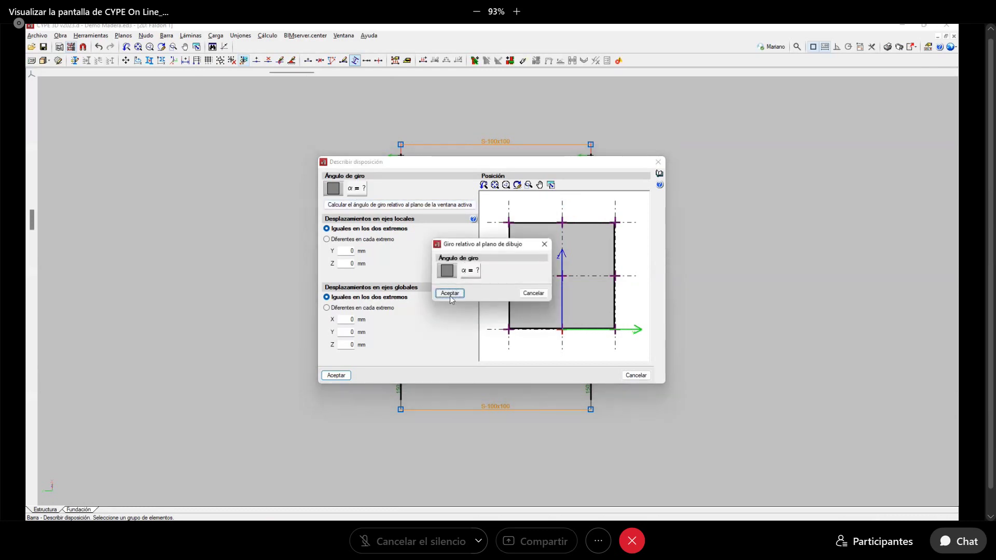
click(449, 293)
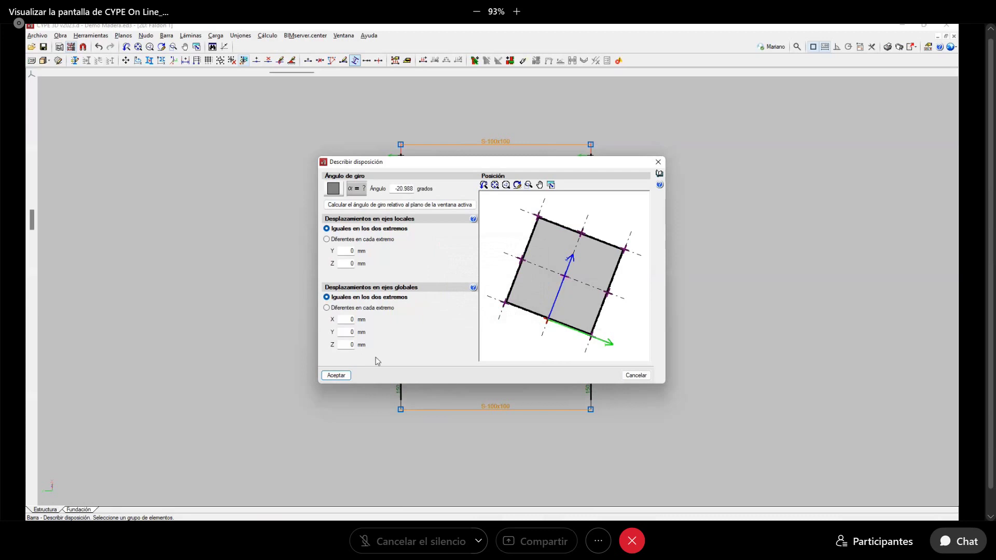
click(337, 375)
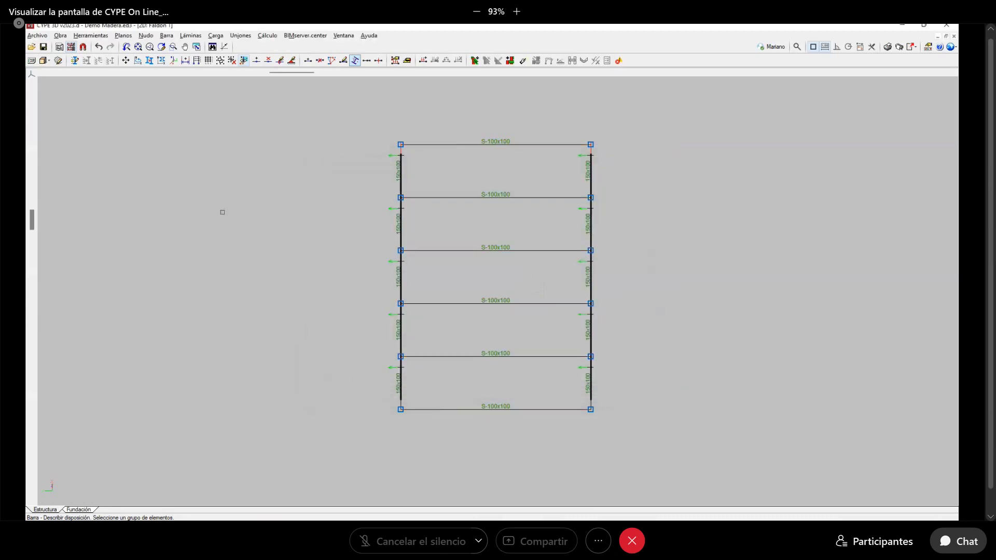
From the 3D window, create a 2D plane view named Faldón 2 through three top-chord nodes of the open side's slope
click(343, 35)
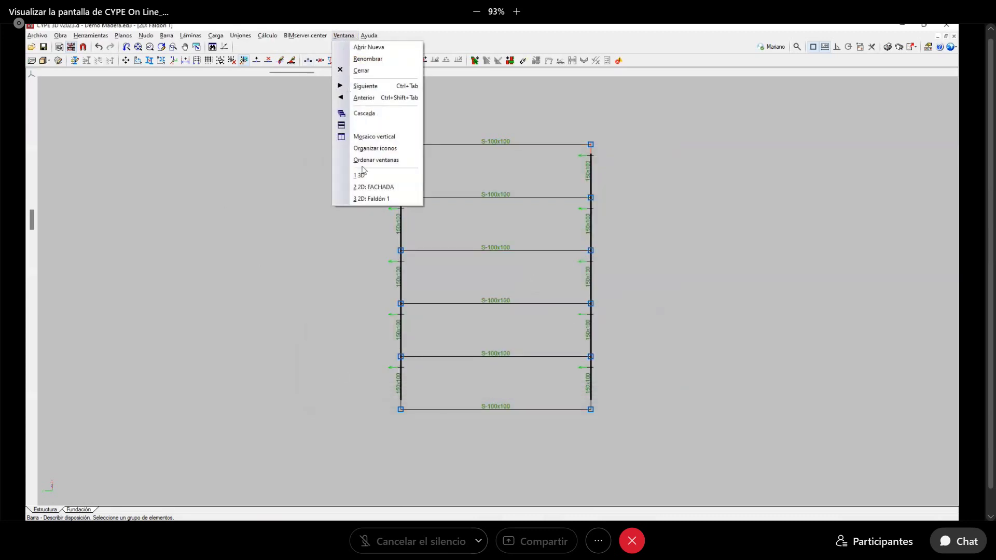
click(366, 177)
middle_drag(378, 233, 315, 209)
click(343, 35)
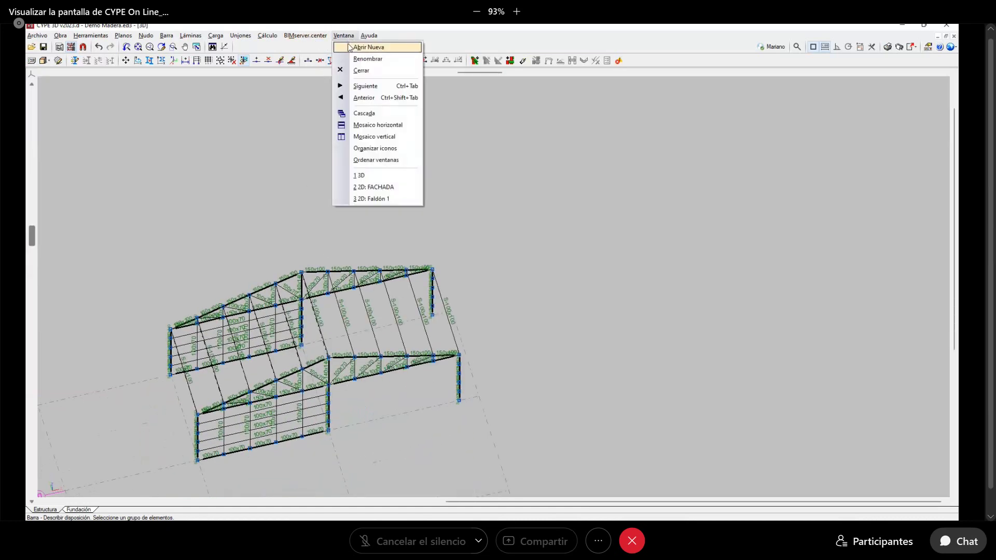
click(347, 46)
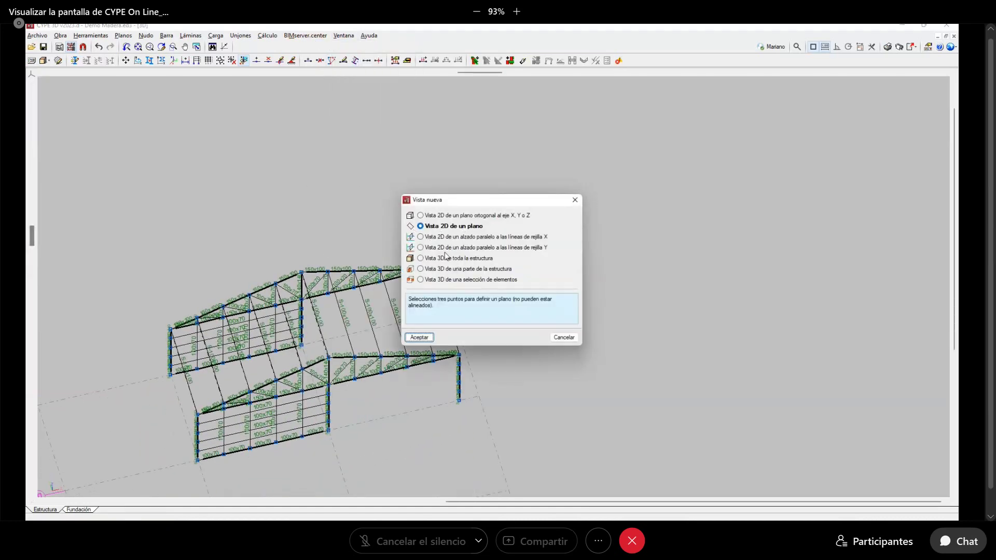
click(419, 338)
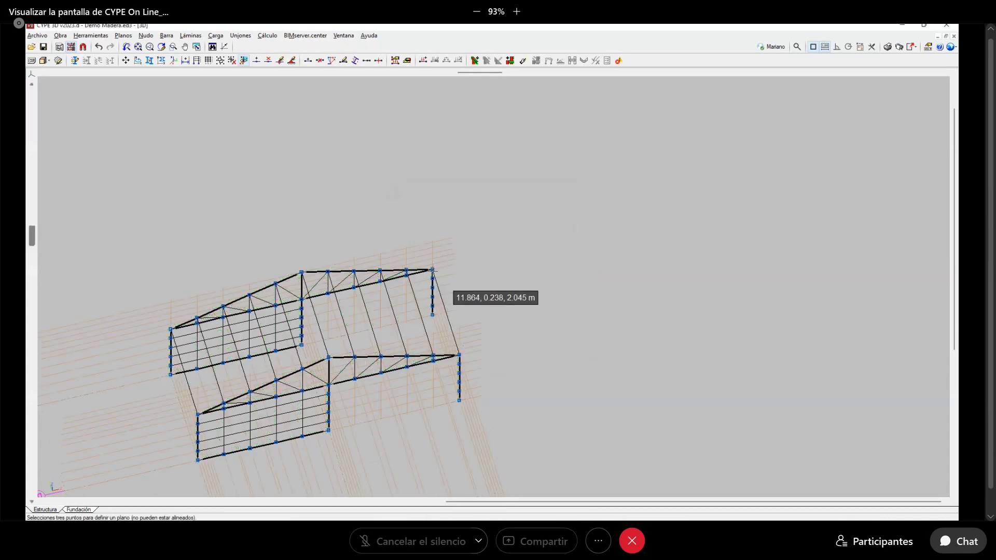
scroll(430, 270, up, 3)
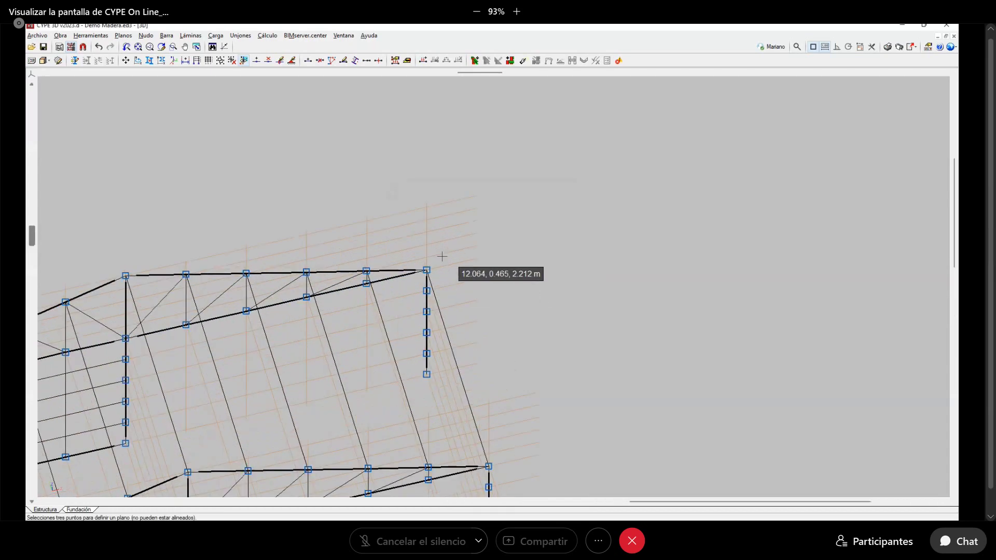
scroll(452, 352, down, 2)
scroll(462, 382, up, 2)
click(473, 386)
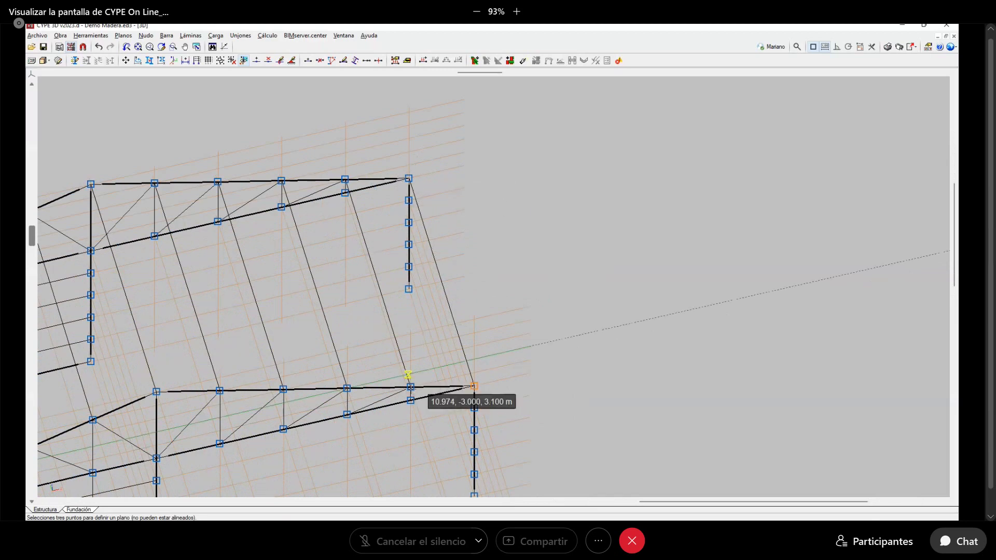
click(409, 386)
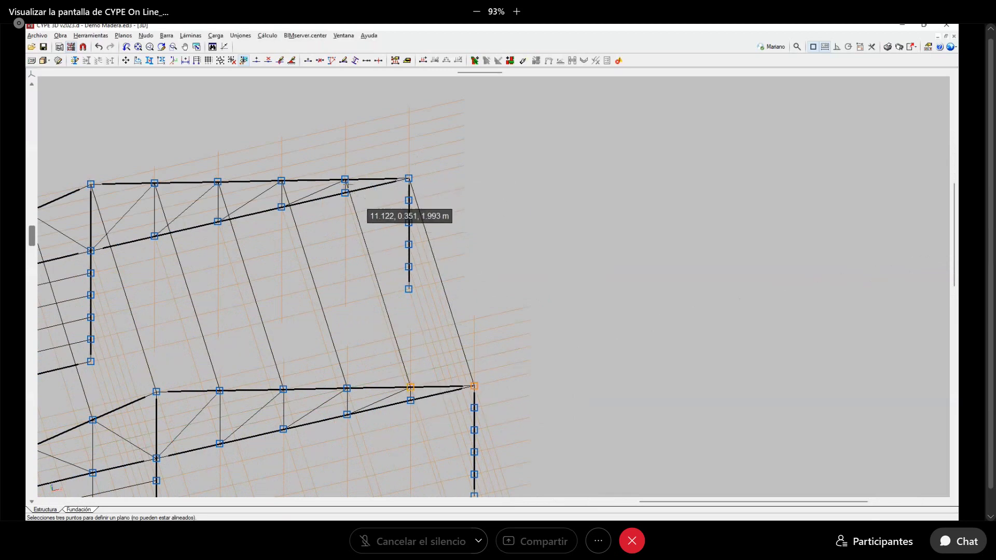
scroll(345, 181, up, 1)
middle_drag(345, 180, 371, 294)
click(371, 295)
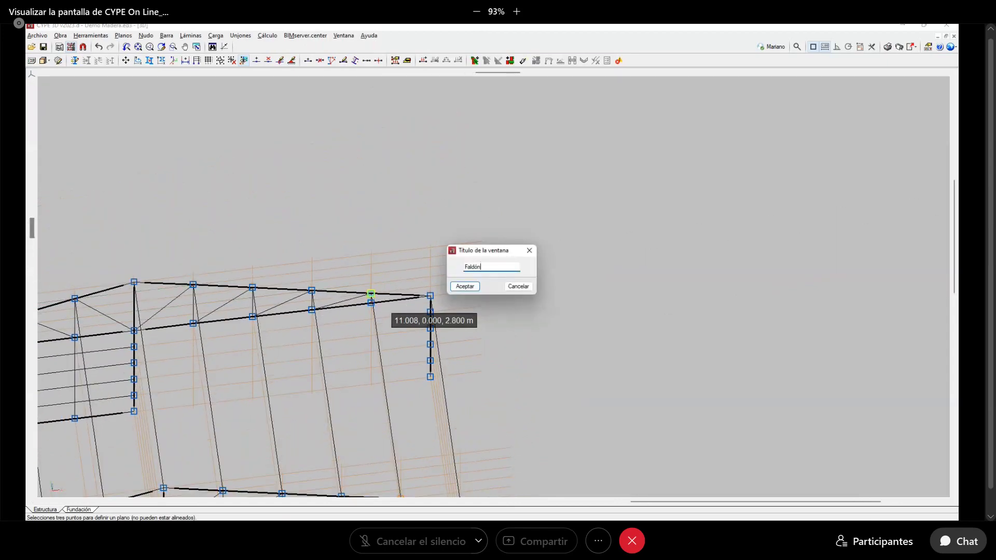
click(460, 290)
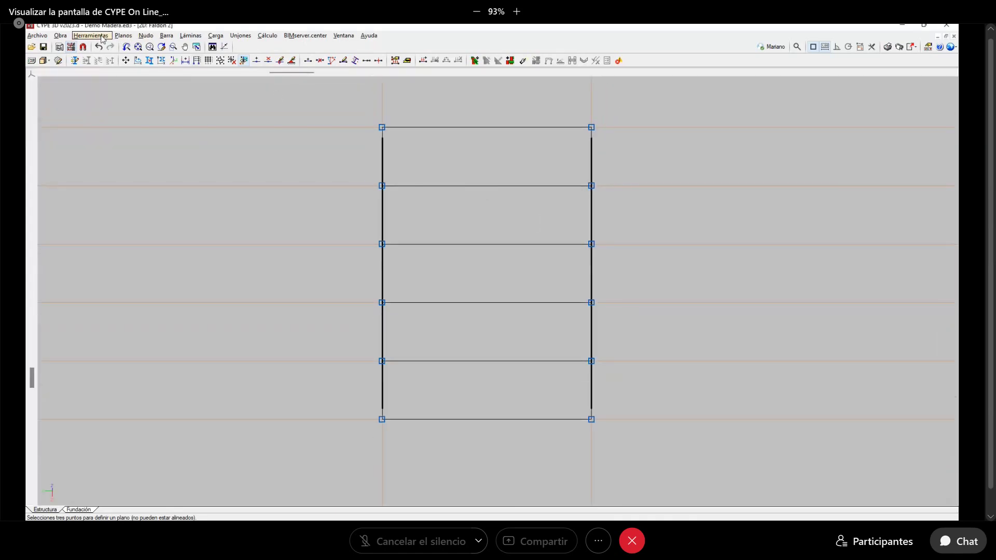
Align the six S-100x100 bars in Faldón 2 to the window plane and set their insertion point to the midpoint of the section's lower edge
click(165, 36)
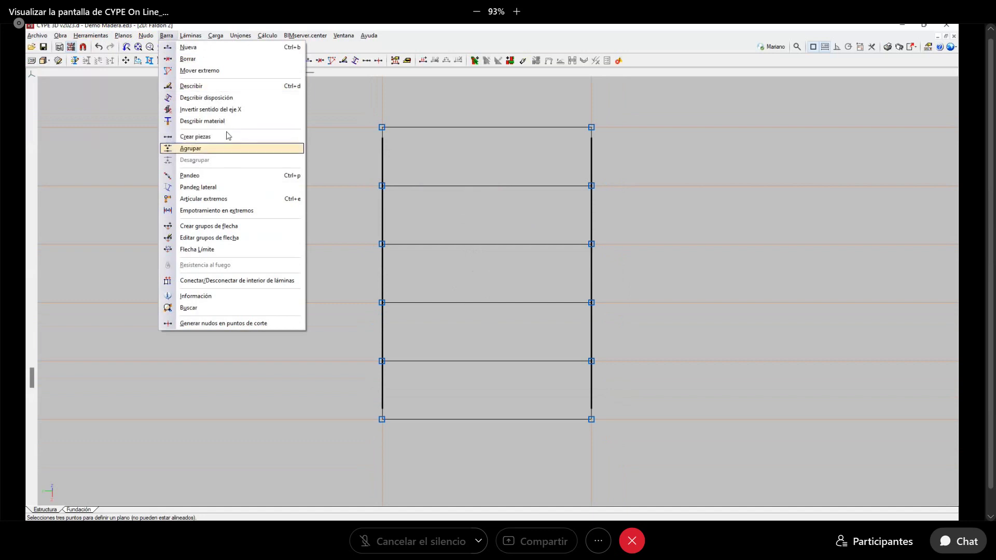
click(229, 98)
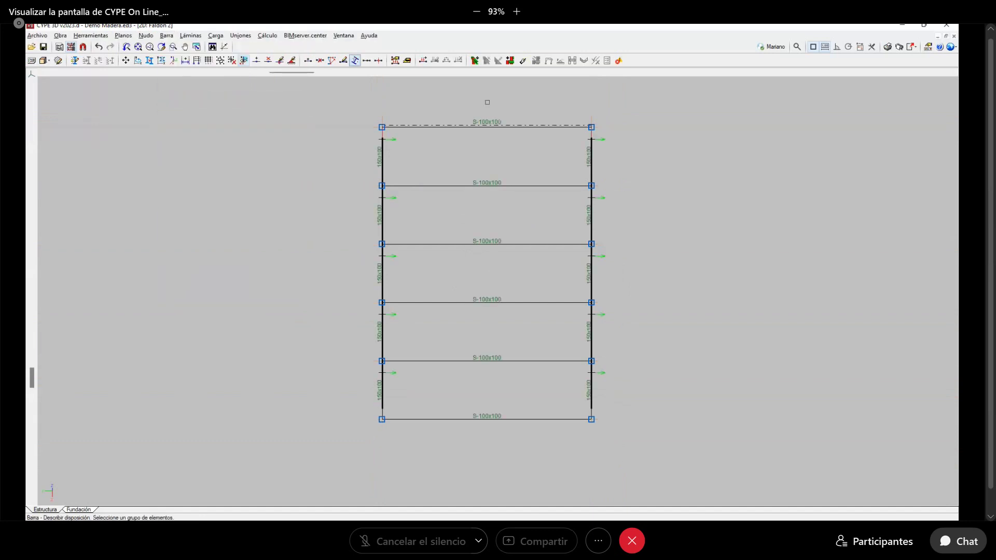
drag(487, 103, 456, 320)
right_click(473, 222)
drag(489, 102, 462, 446)
right_click(471, 270)
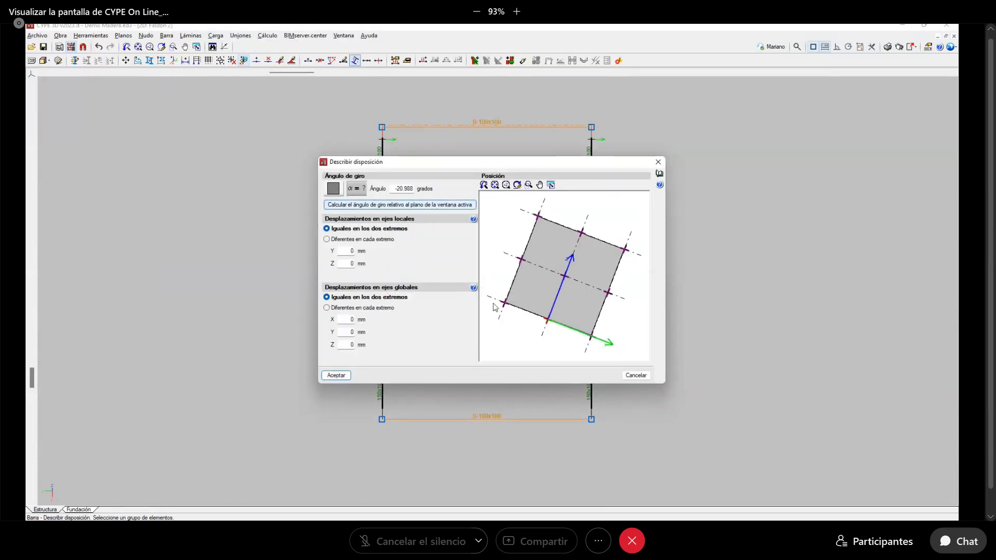
click(548, 323)
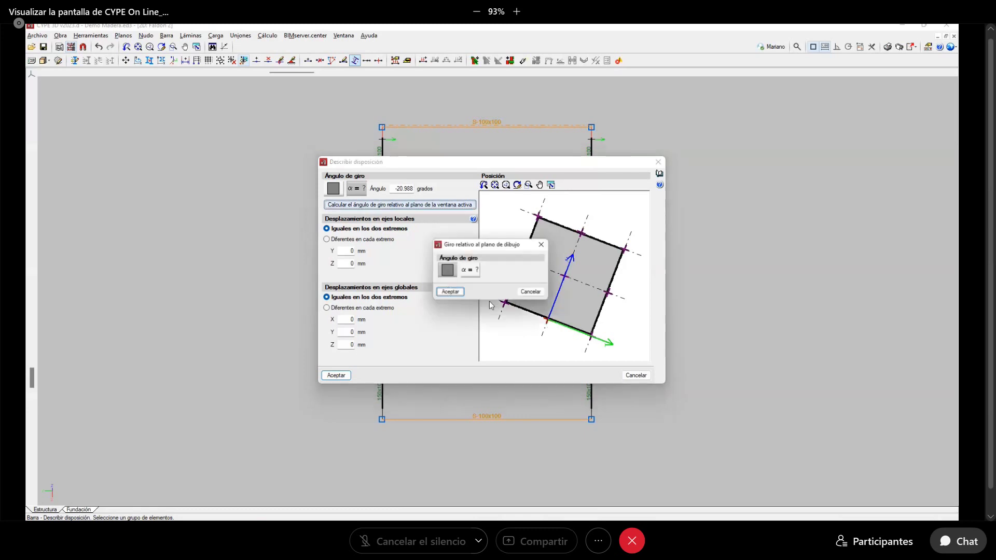
click(449, 292)
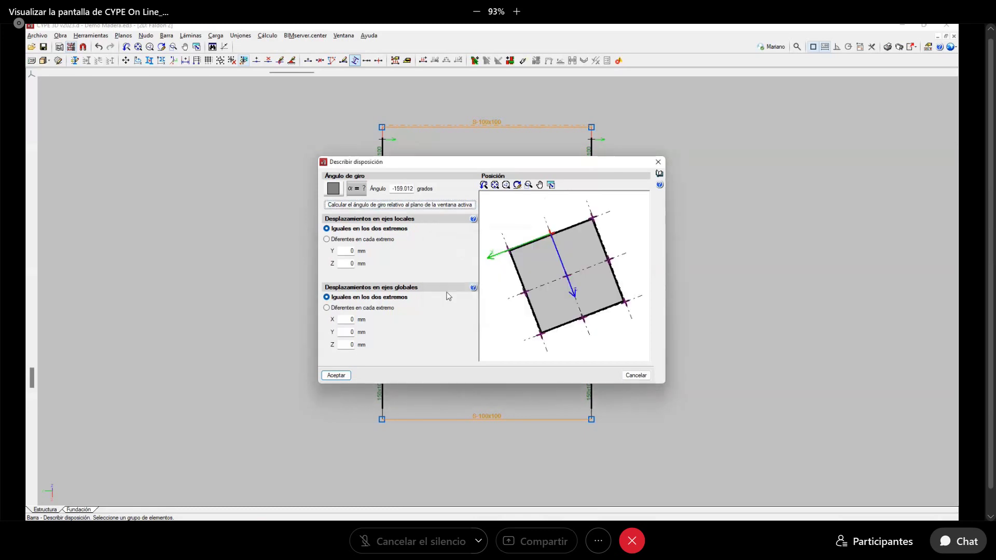
click(582, 326)
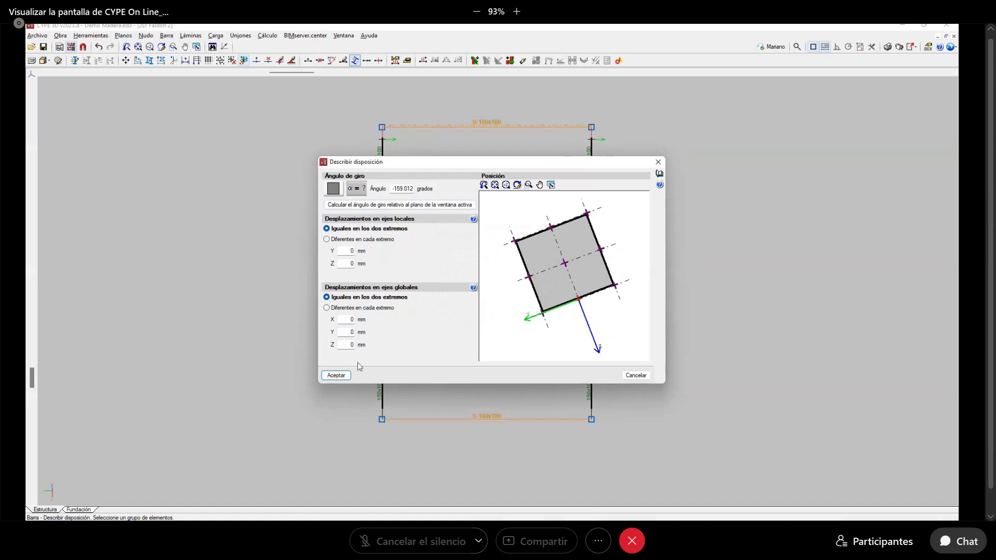
click(336, 375)
In the 3D window, set the ridge bar's rotation angle to 0 degrees and its insertion point to bottom centre
click(342, 36)
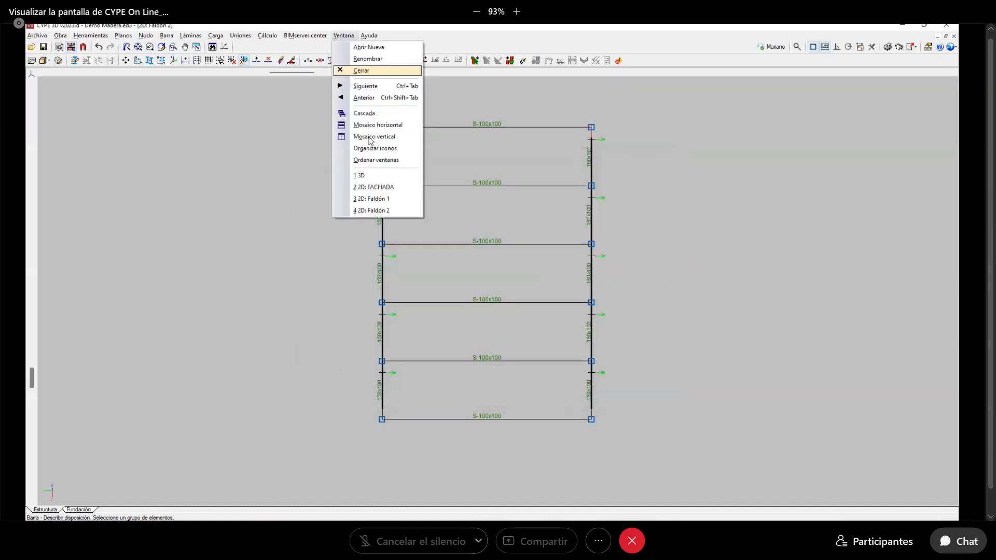
click(374, 175)
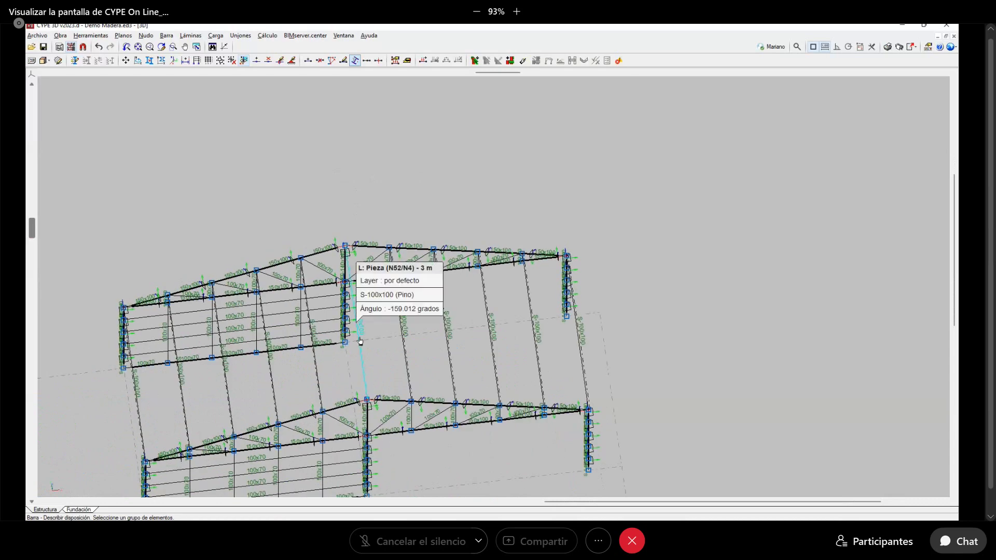
click(371, 318)
right_click(371, 318)
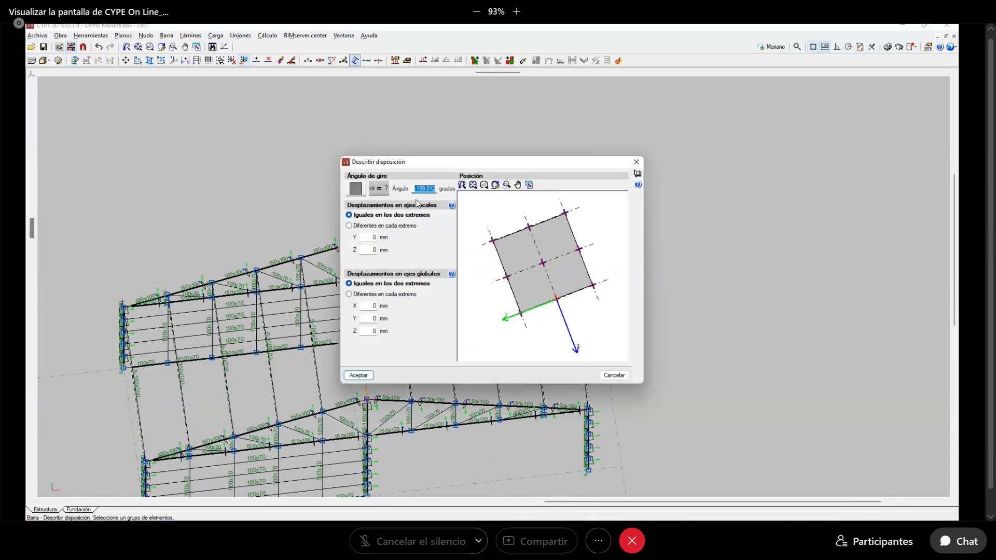
text(0)
click(365, 238)
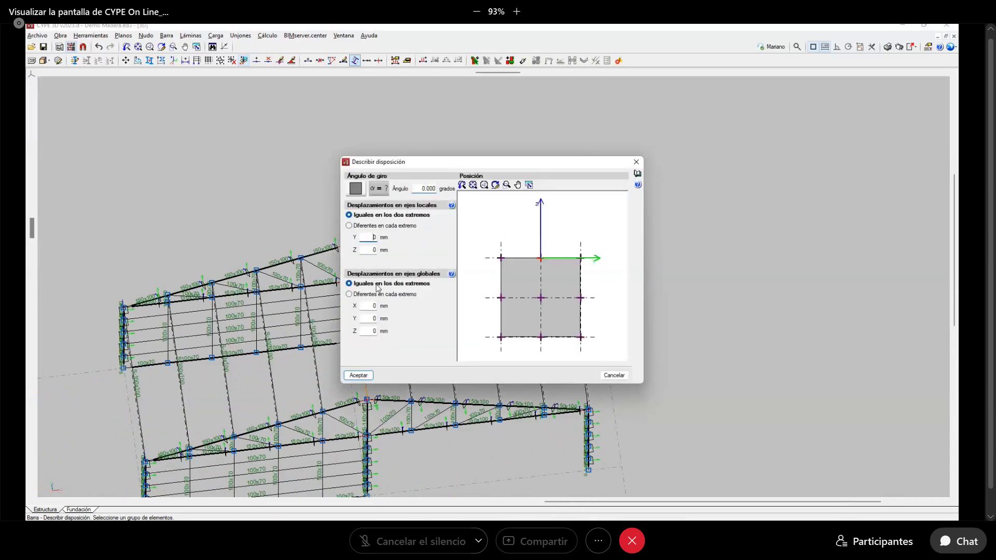
click(538, 341)
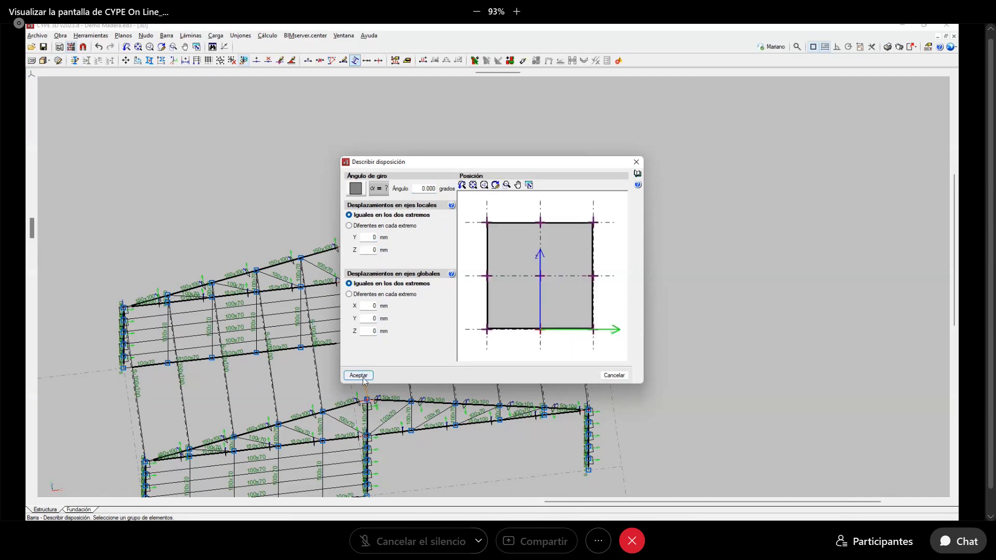
click(359, 375)
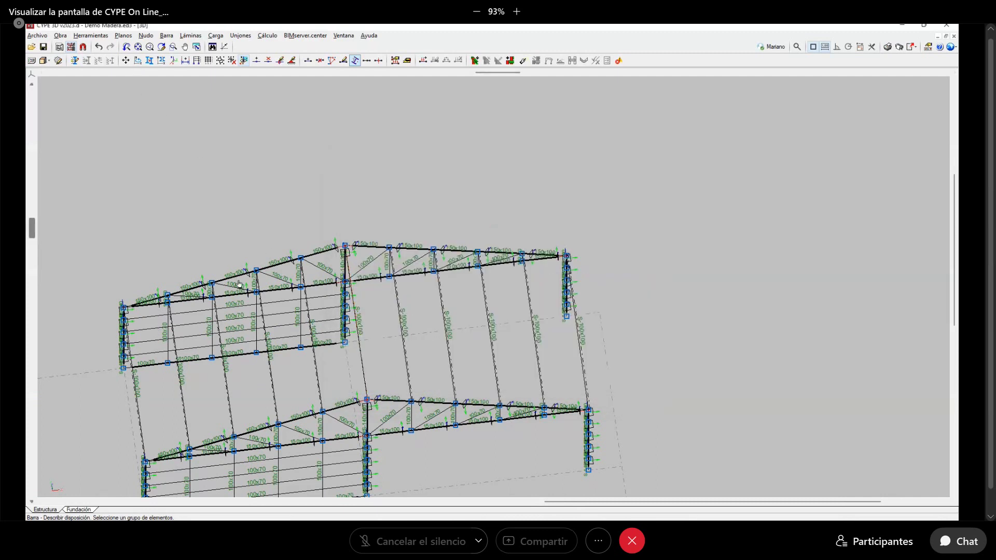
Set the insertion point of the four 150x100 top-chord pieces on both frames to the top centre of the section
click(237, 281)
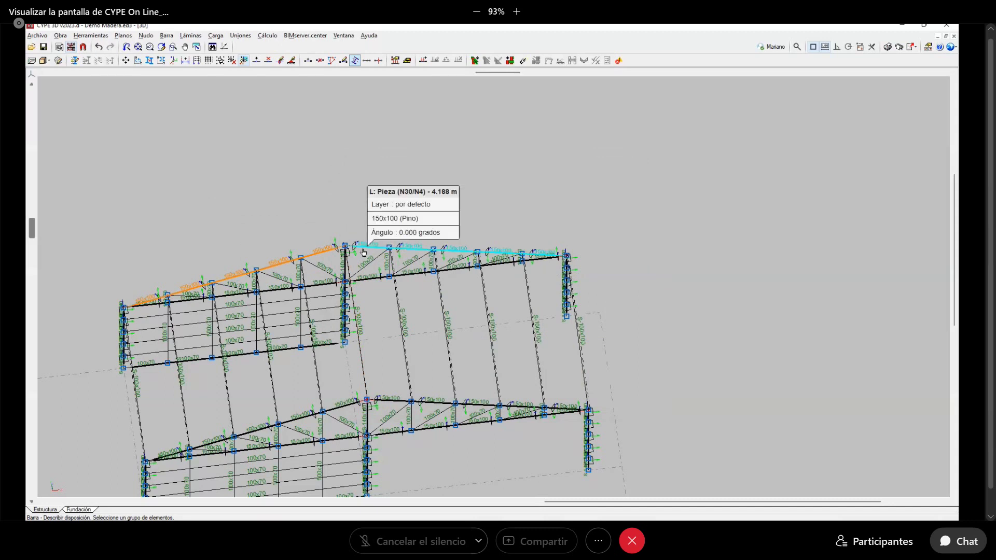
click(372, 280)
click(388, 405)
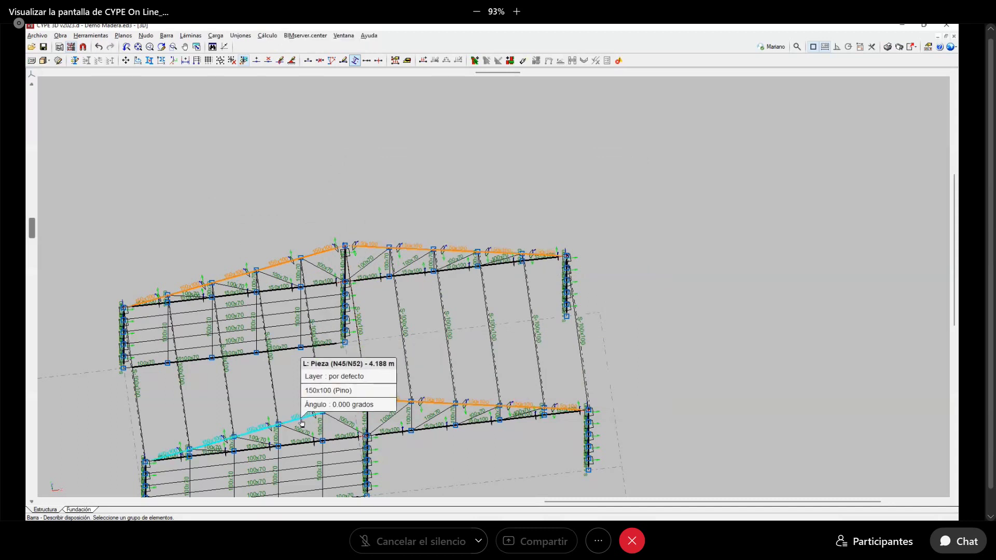
click(303, 419)
right_click(278, 237)
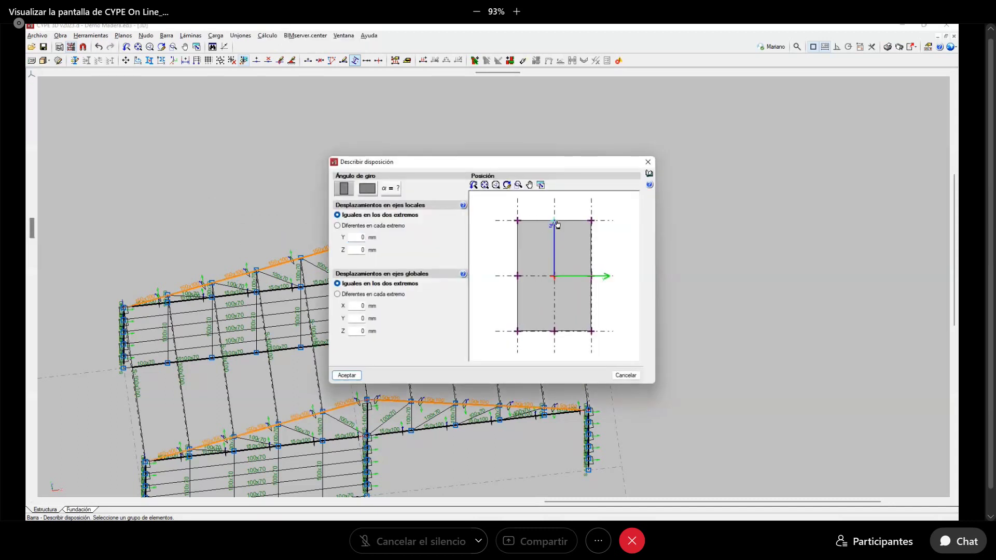
click(555, 223)
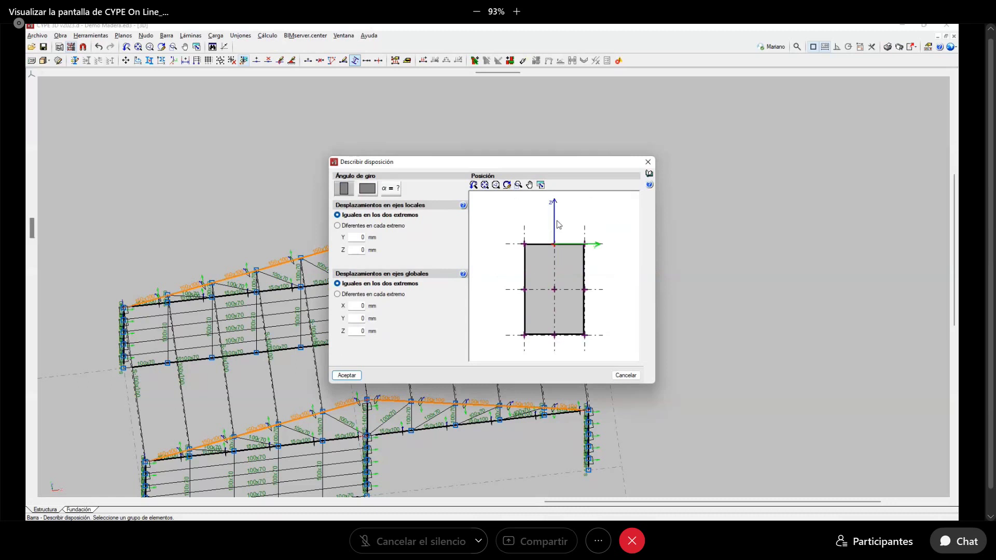
click(346, 375)
Generate the 3D view of the complete structure, inspect the bar alignment from several sides, and close it
click(90, 36)
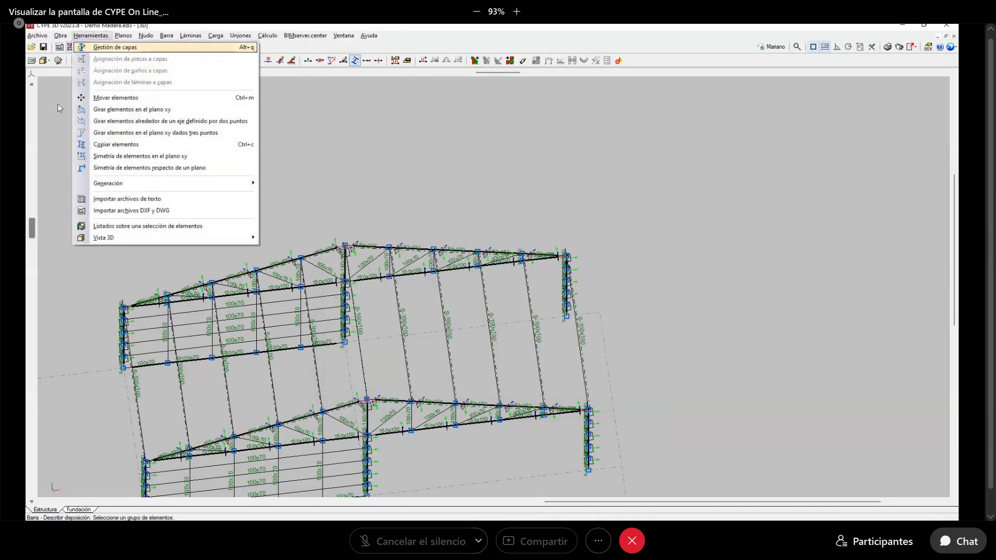
mouse_move(247, 241)
click(285, 238)
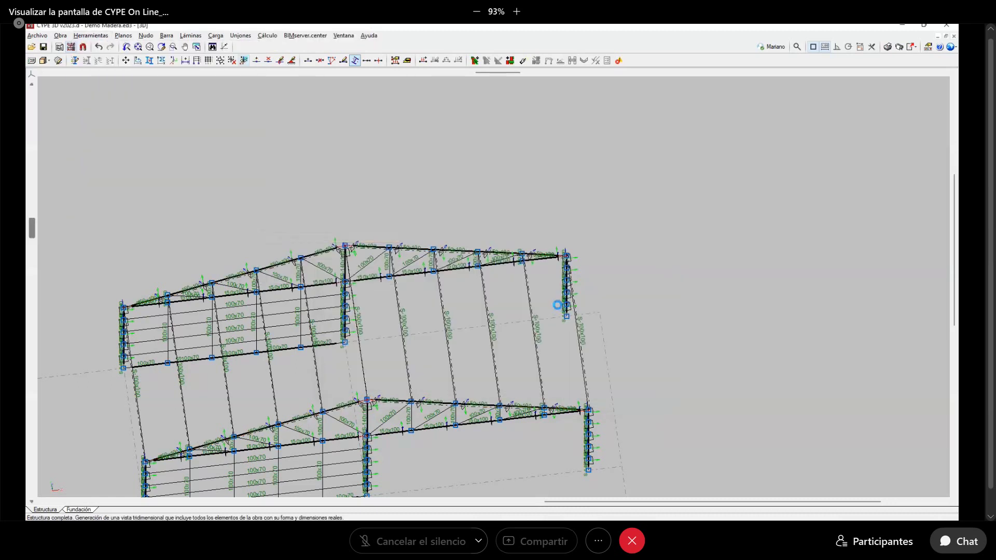
scroll(496, 297, up, 6)
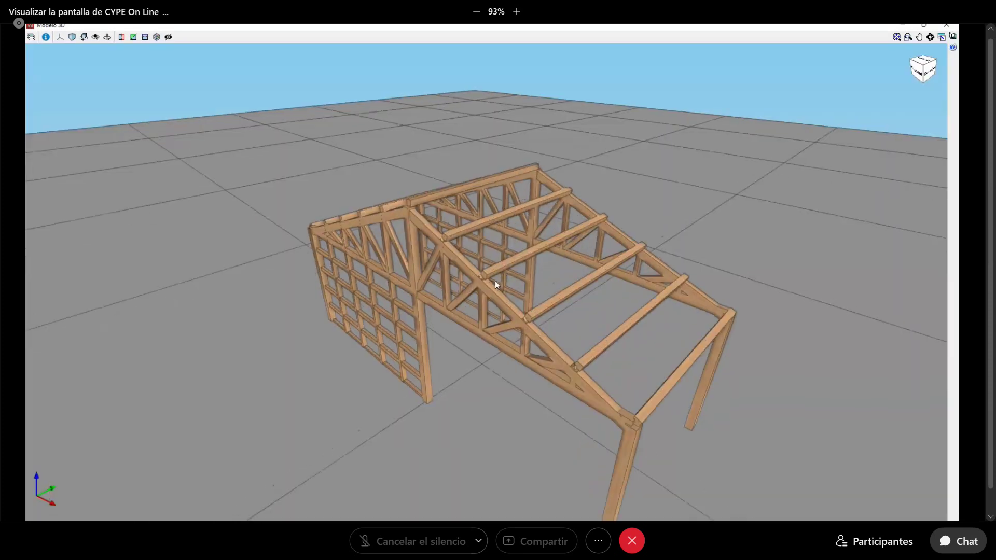
middle_drag(538, 334, 534, 303)
scroll(483, 275, down, 5)
scroll(496, 316, up, 4)
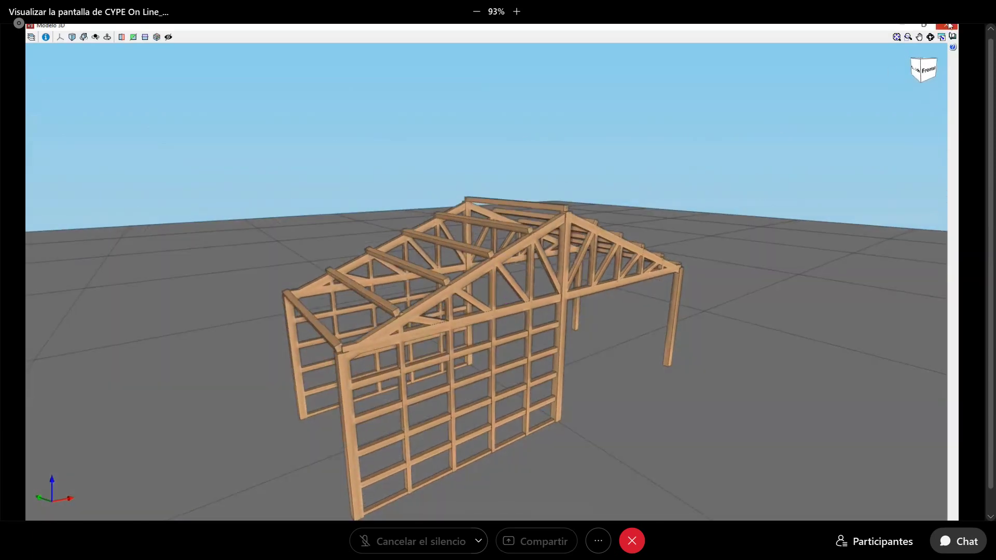
click(948, 25)
Introduce a load panel over the walled side's roof slope through its four corner nodes, with load distribution running along the slope
scroll(562, 238, down, 3)
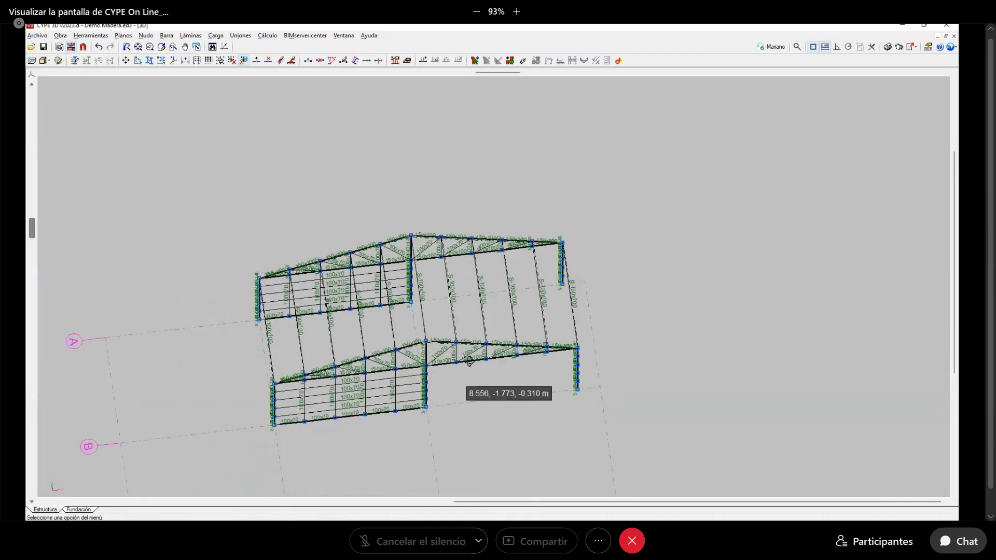
middle_drag(467, 356, 415, 268)
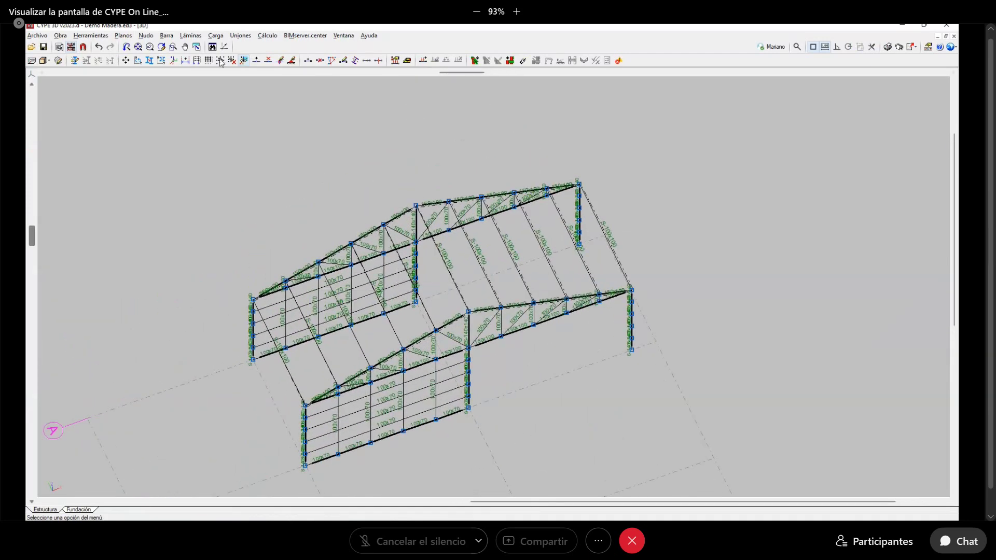
click(268, 35)
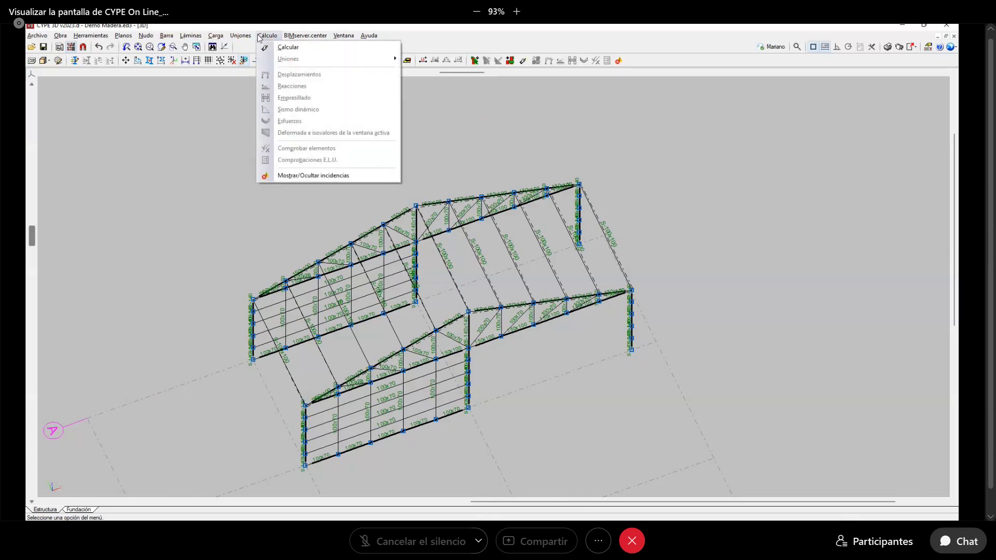
mouse_move(243, 38)
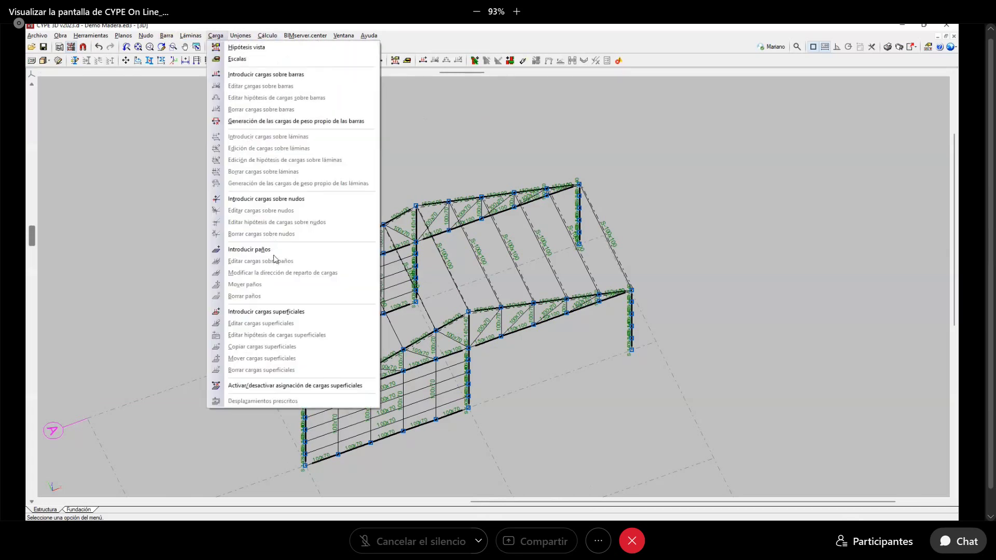
click(254, 250)
scroll(311, 415, up, 4)
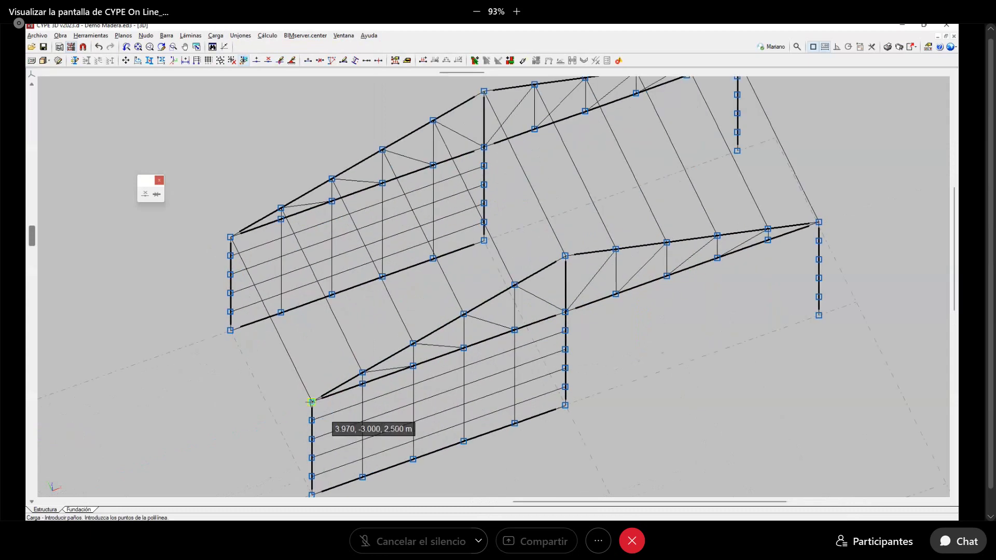
click(311, 402)
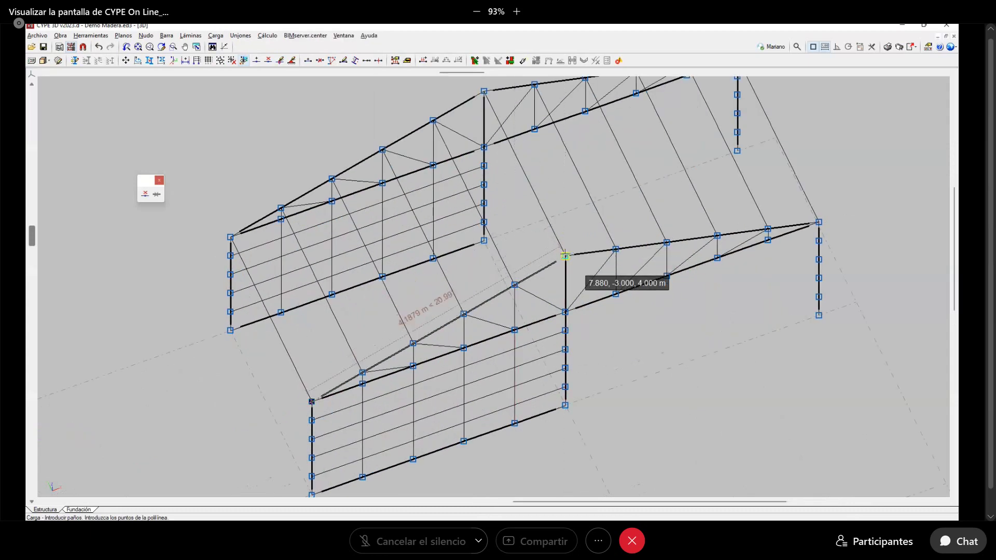
click(565, 256)
click(484, 90)
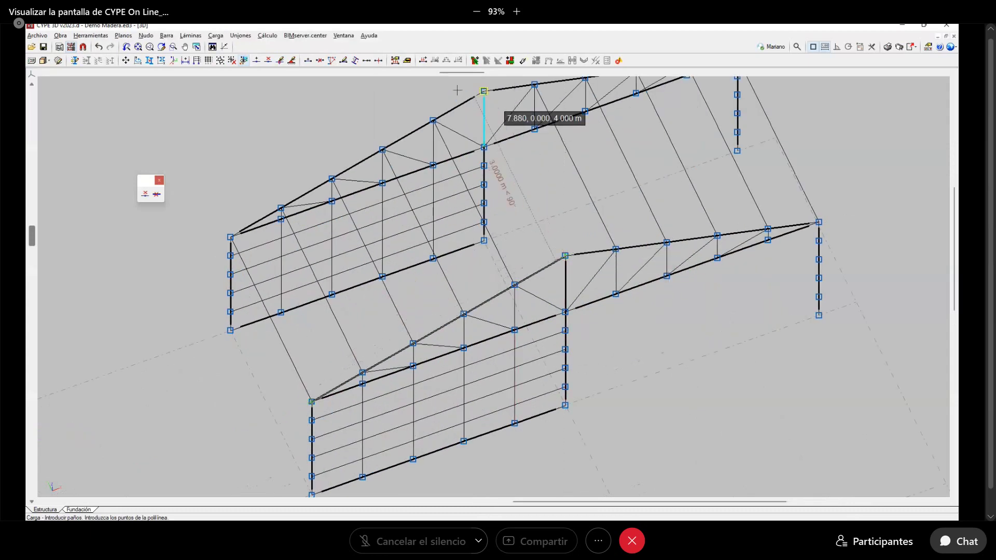
click(231, 237)
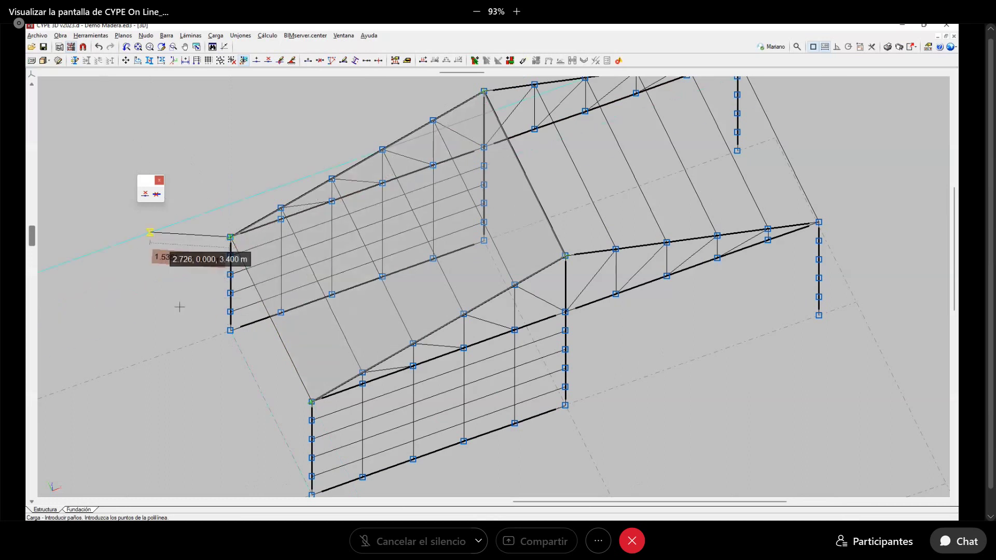
key(Return)
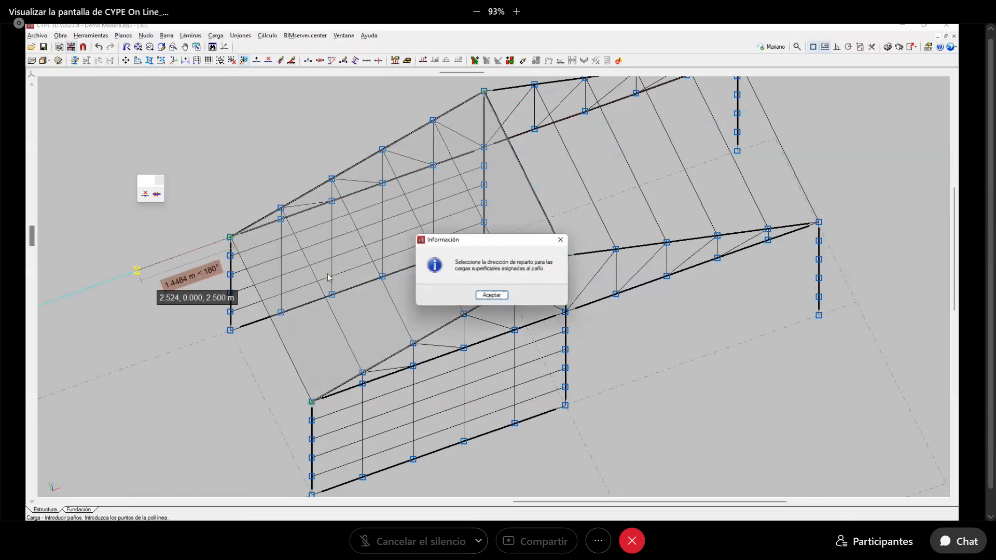
click(493, 295)
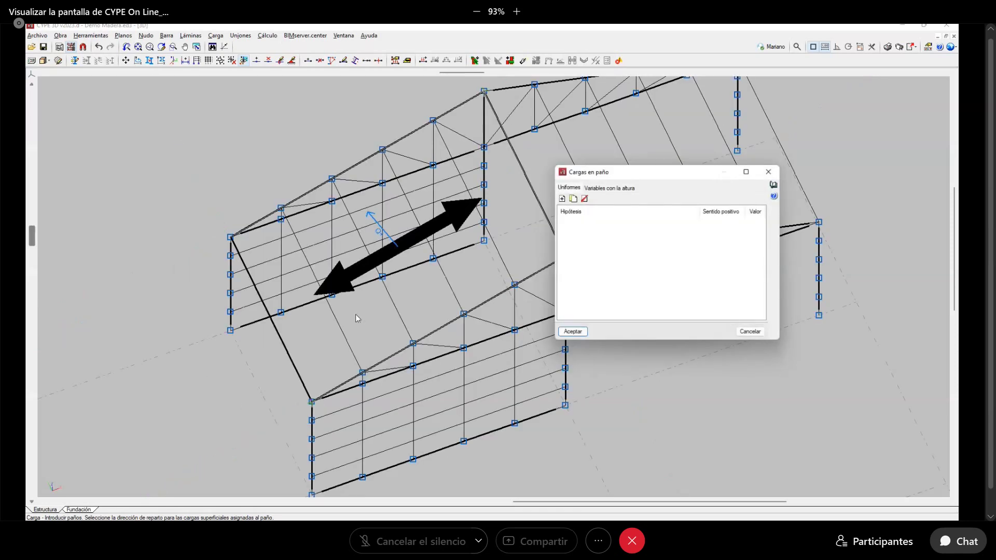
Add a uniform load to the roof panel under hypothesis Q 1, acting vertically downwards, and open its value for editing
click(562, 199)
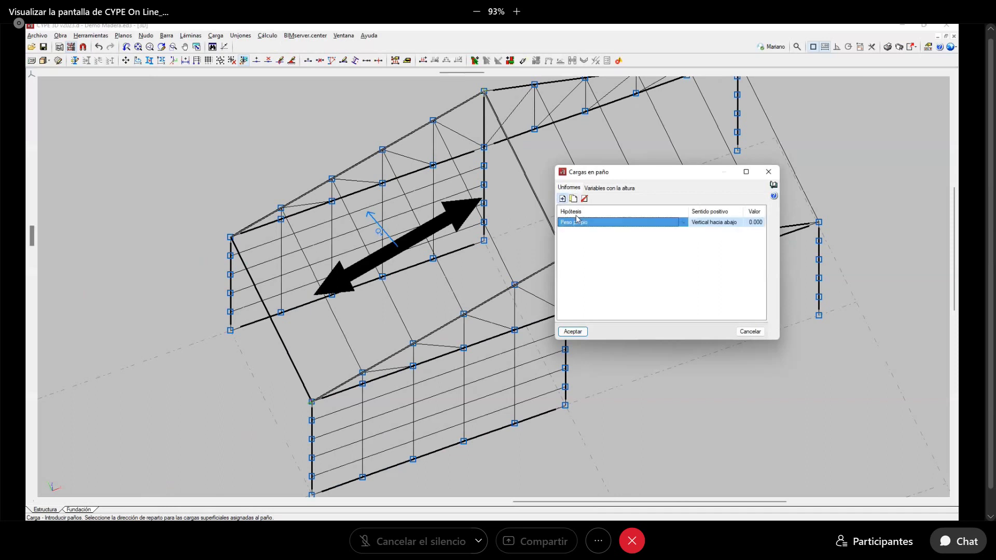
click(664, 227)
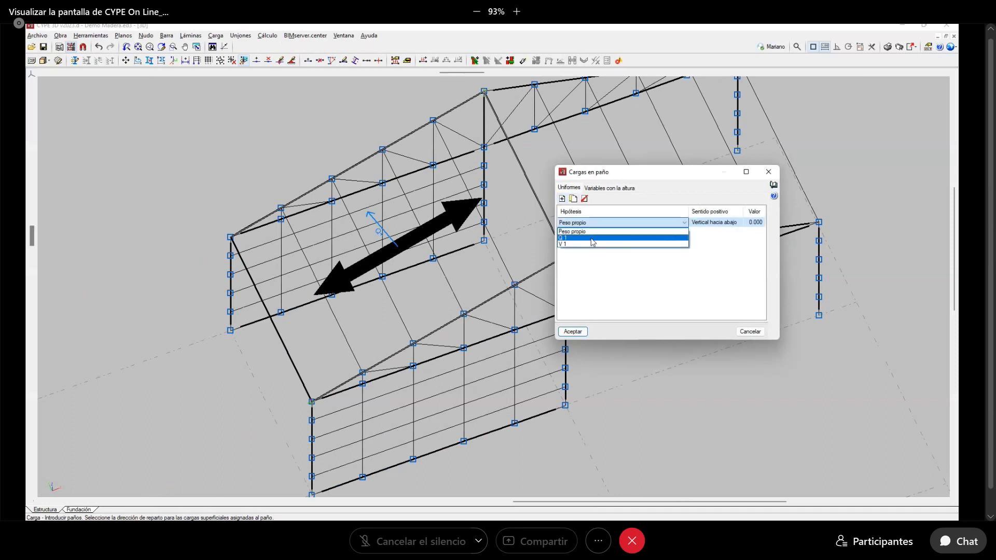
click(593, 239)
click(755, 226)
click(759, 227)
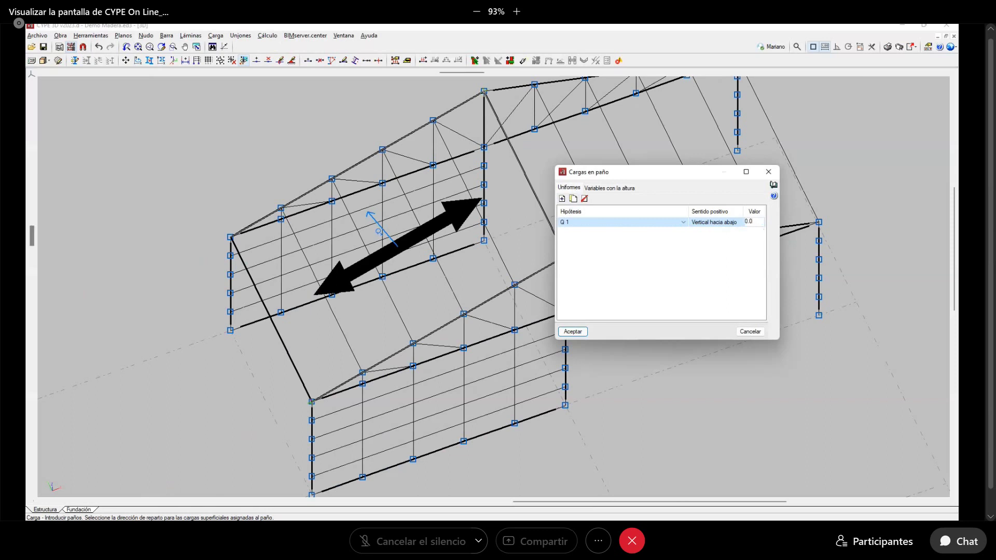
Set the roof panel's uniform Q 1 load to 0.05 and add a V 1 load of 0.03
text(0.05)
click(563, 198)
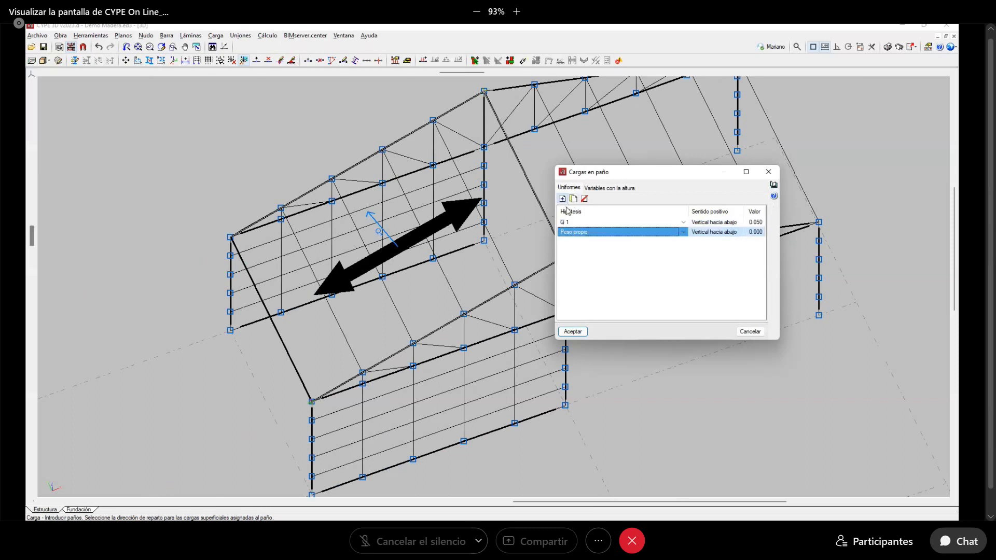
click(644, 232)
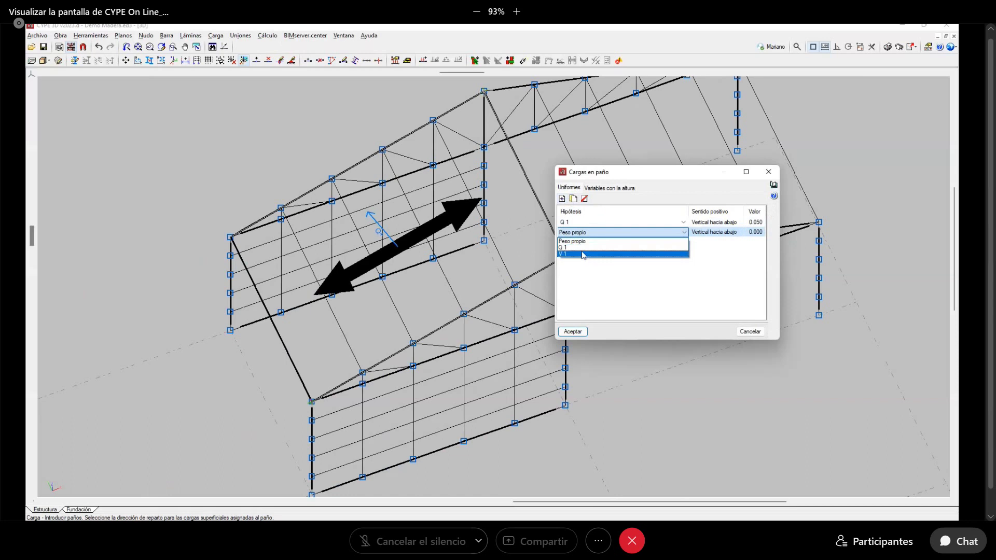
click(583, 253)
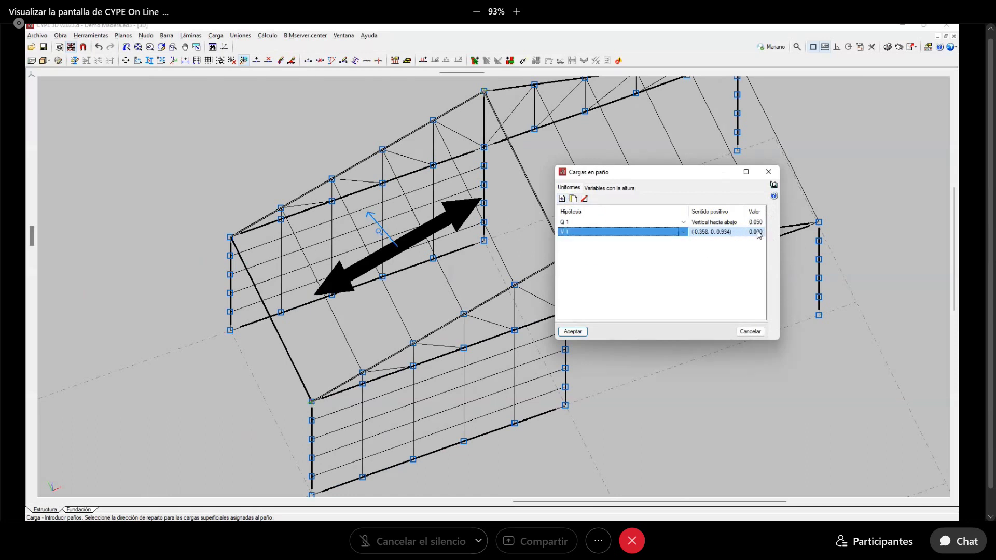
click(746, 233)
click(747, 234)
drag(758, 234, 750, 236)
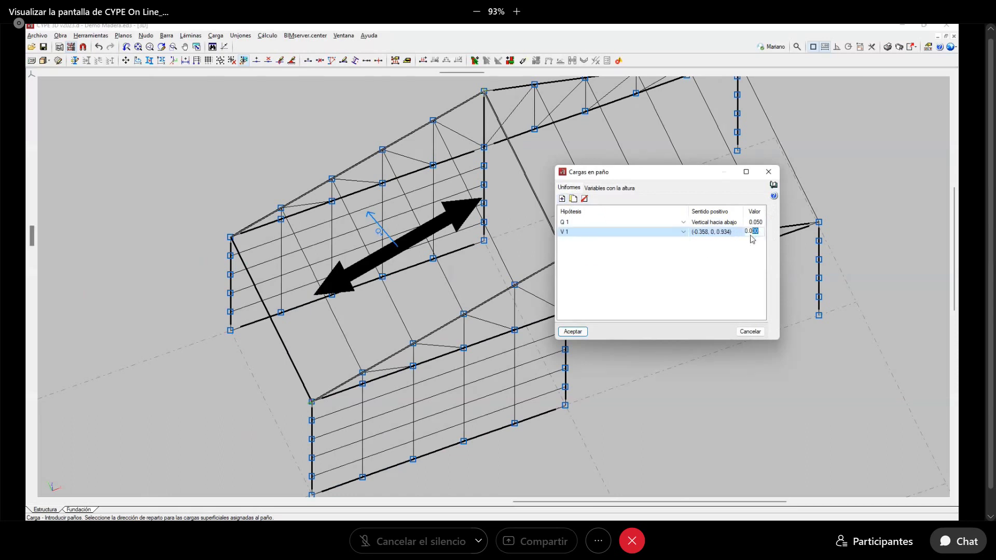
text(0)
click(662, 230)
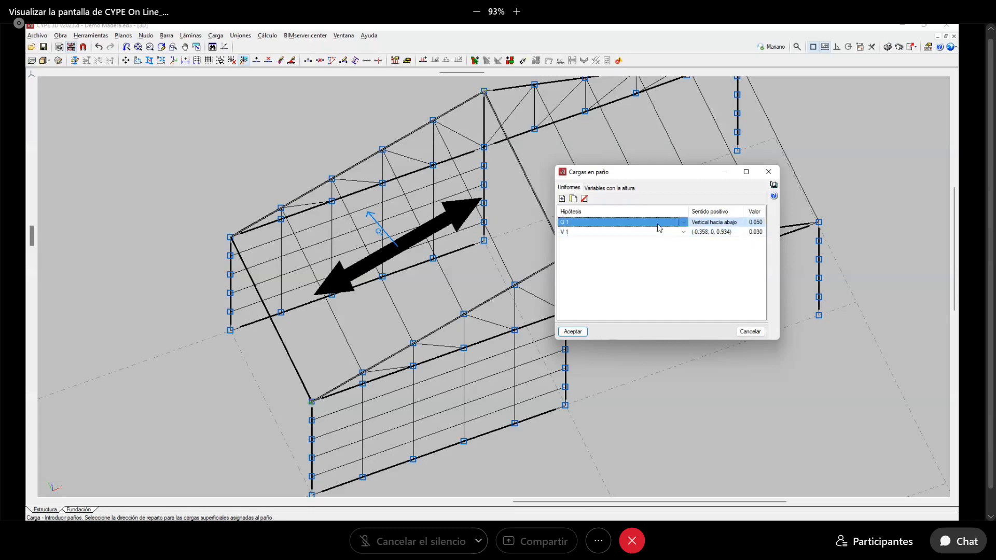
click(572, 332)
Assign pinned external supports with Dx, Dy and Dz fixed to all the base nodes along axes A and B
scroll(544, 263, down, 3)
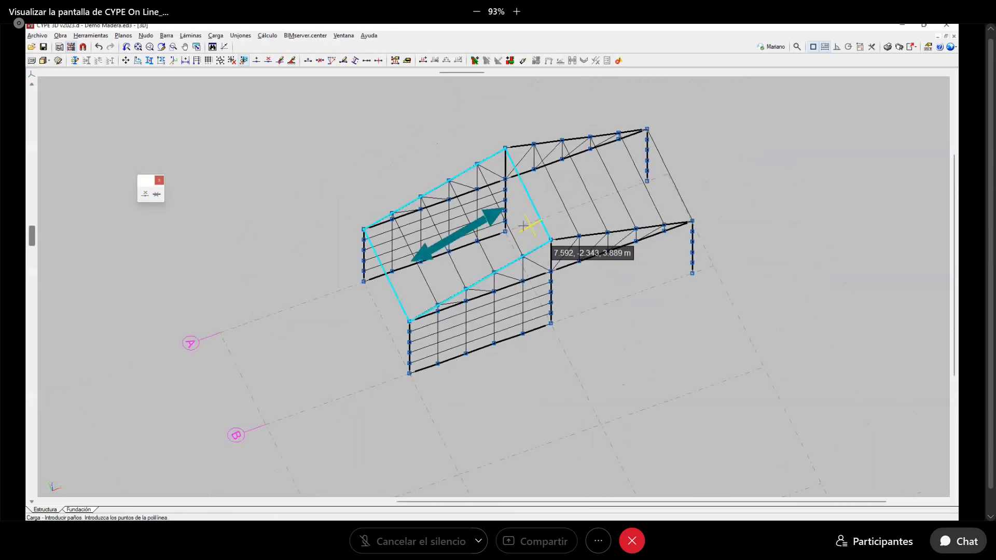
middle_drag(528, 227, 474, 277)
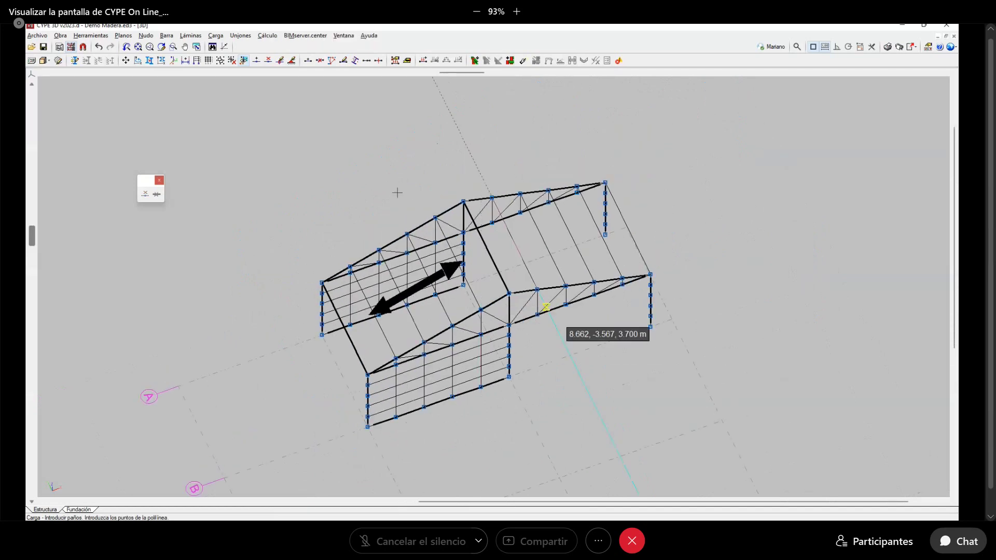
click(31, 76)
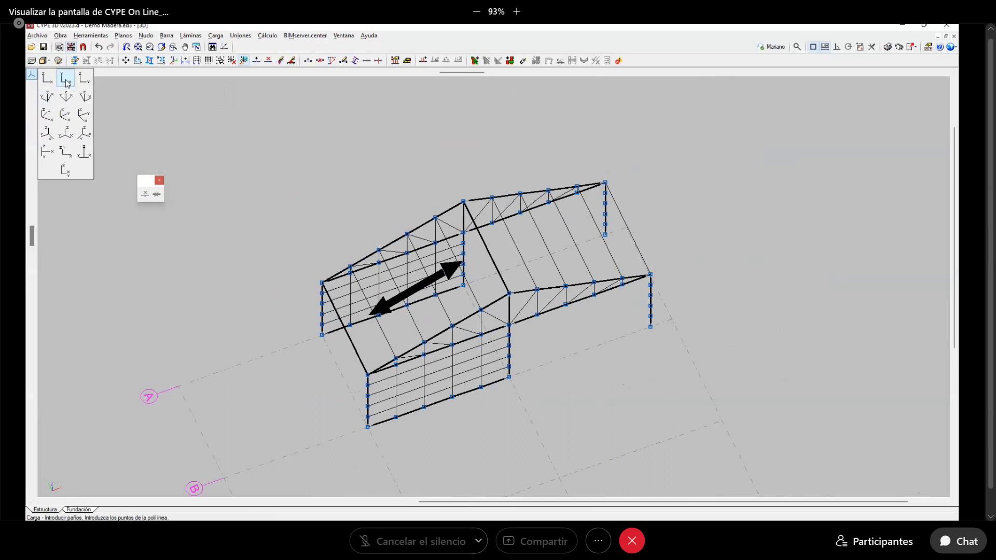
click(66, 82)
click(32, 77)
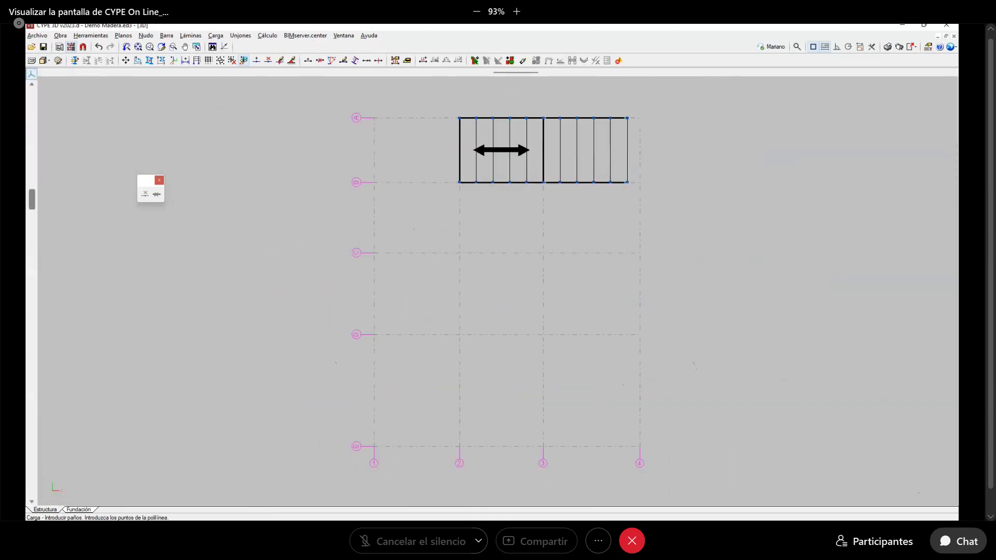
click(32, 74)
click(84, 78)
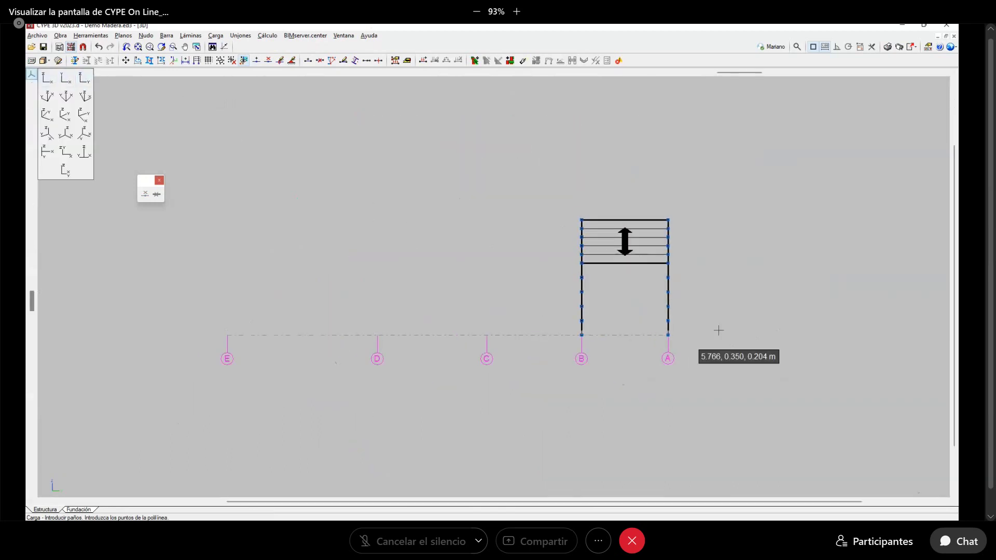
scroll(718, 330, up, 4)
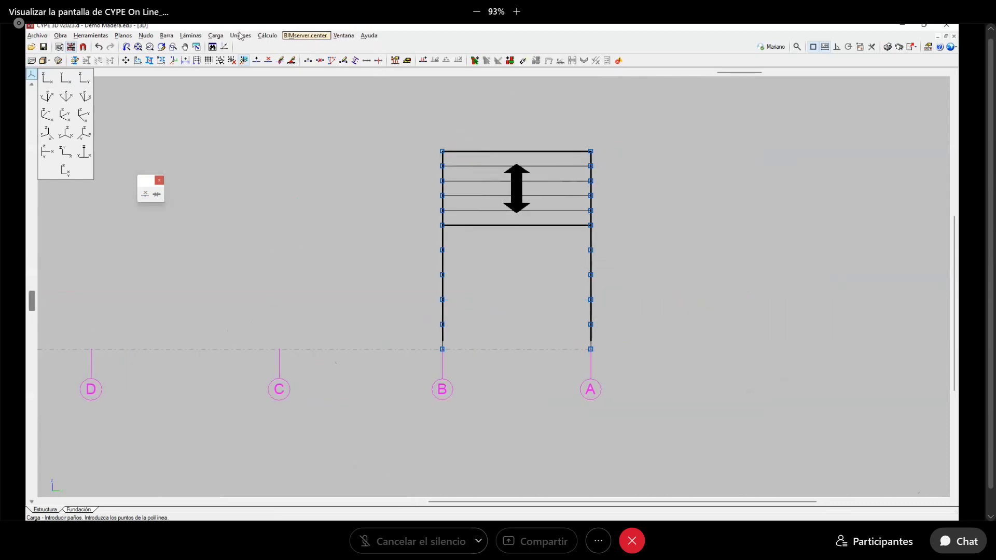
click(146, 35)
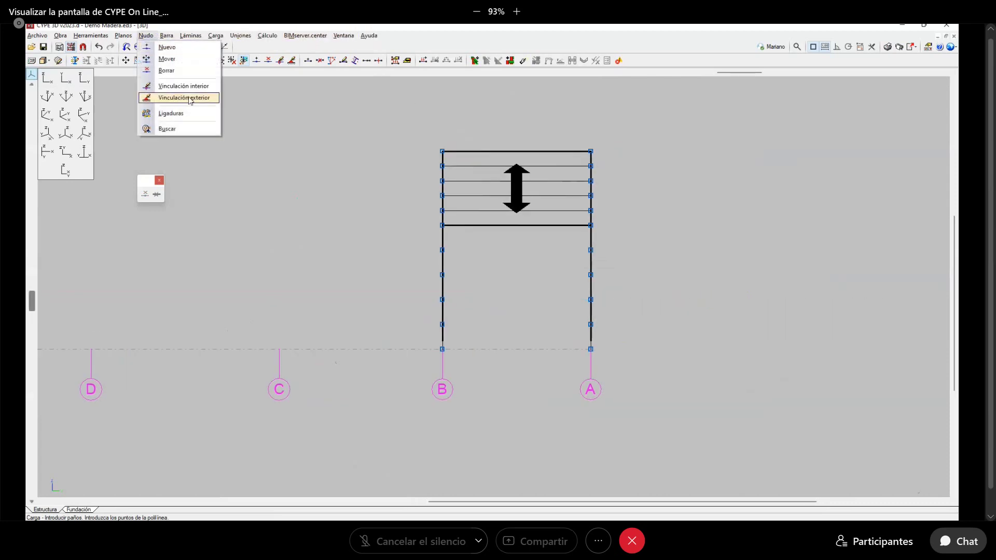
click(190, 98)
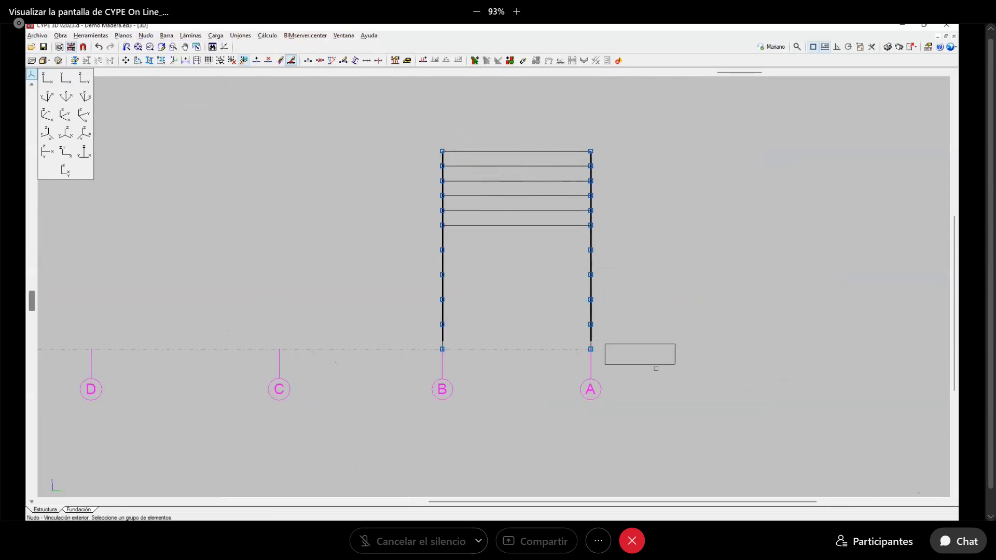
drag(427, 342, 661, 380)
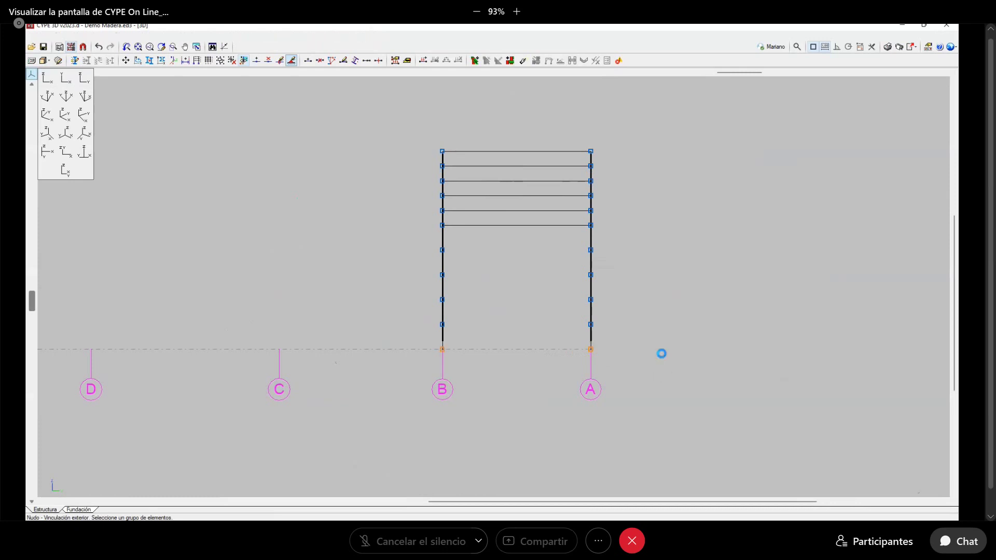
right_click(660, 351)
click(409, 230)
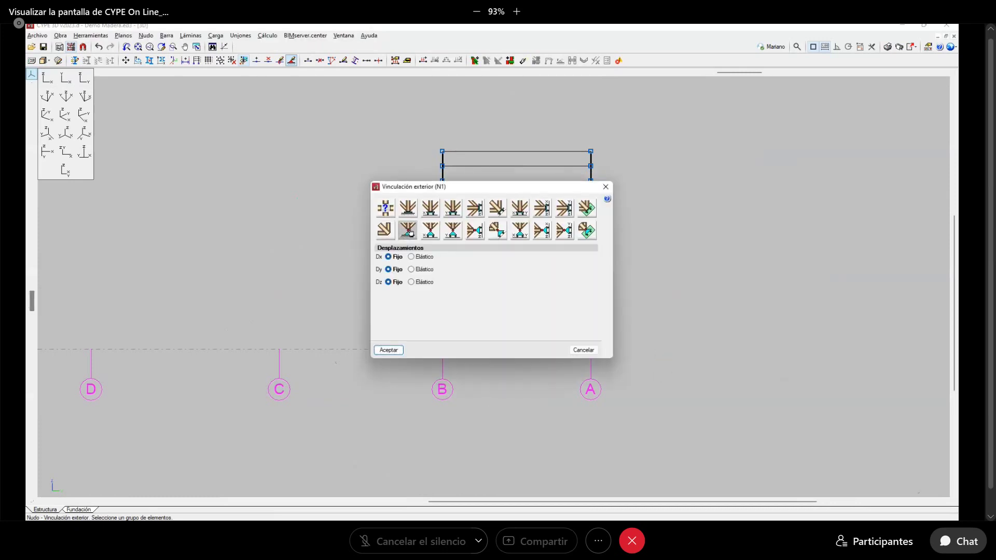
click(389, 351)
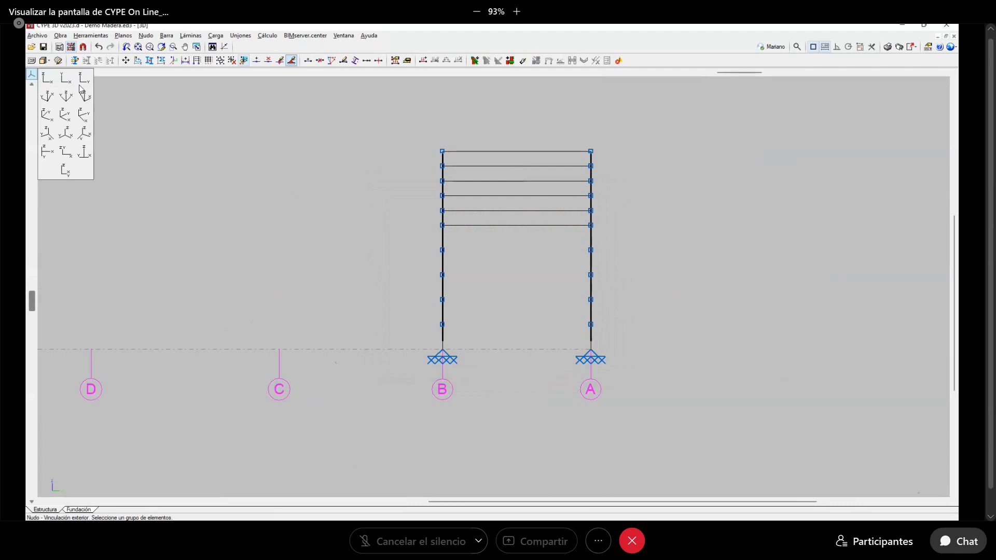
Calculate the structure without sizing profiles and with bar checking, accepting default values for the missing buckling and moment parameters, and close the final report
click(47, 96)
scroll(418, 266, down, 3)
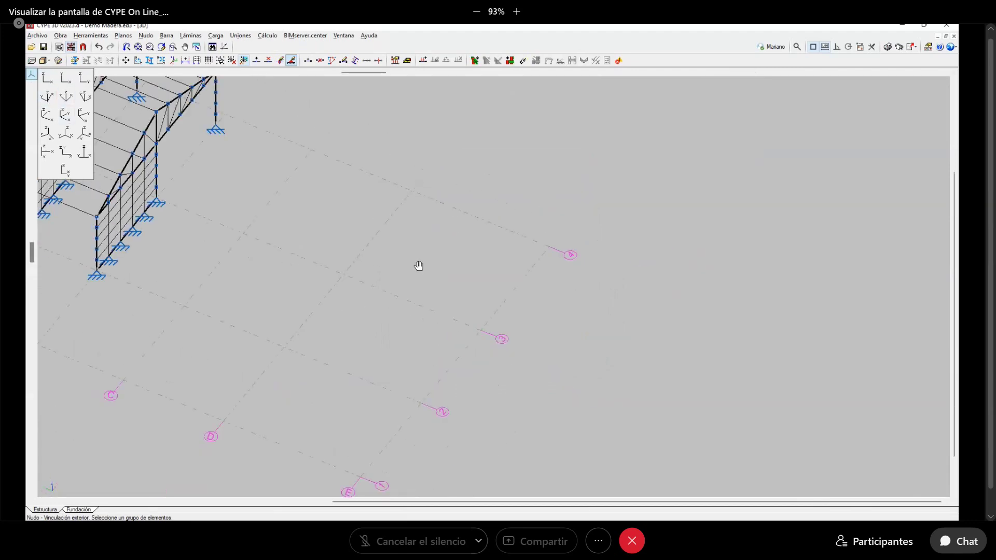
scroll(444, 284, down, 3)
scroll(507, 342, up, 2)
scroll(475, 334, up, 1)
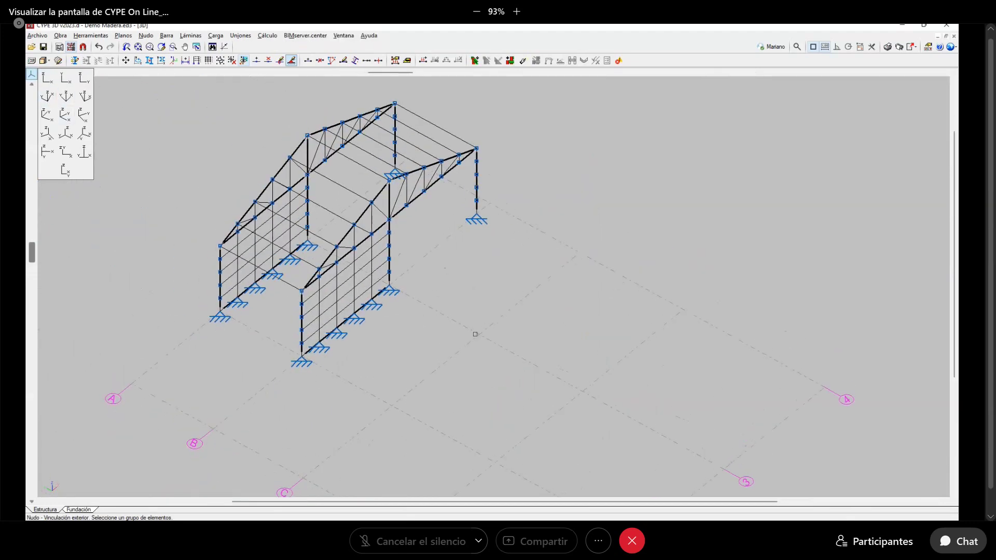
scroll(475, 334, up, 3)
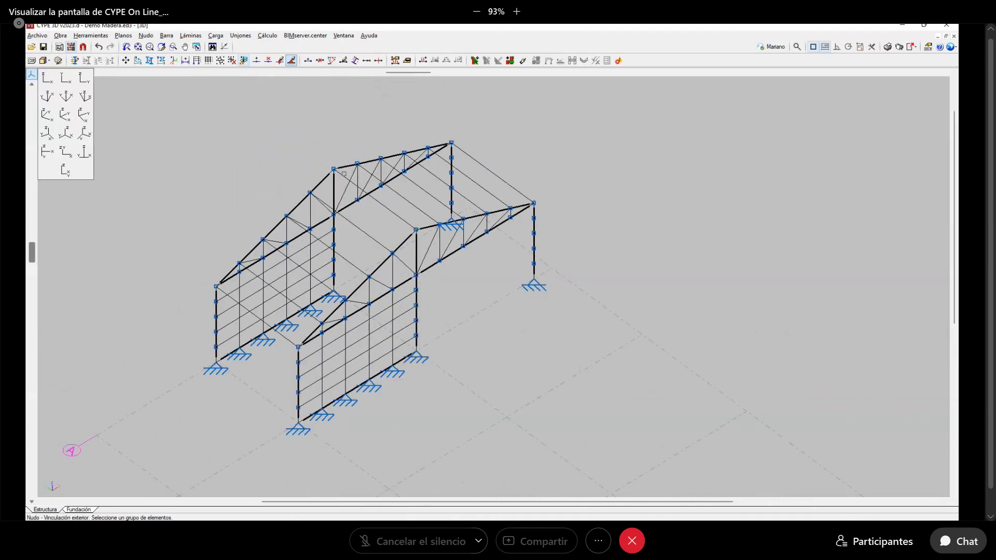
click(268, 36)
click(282, 46)
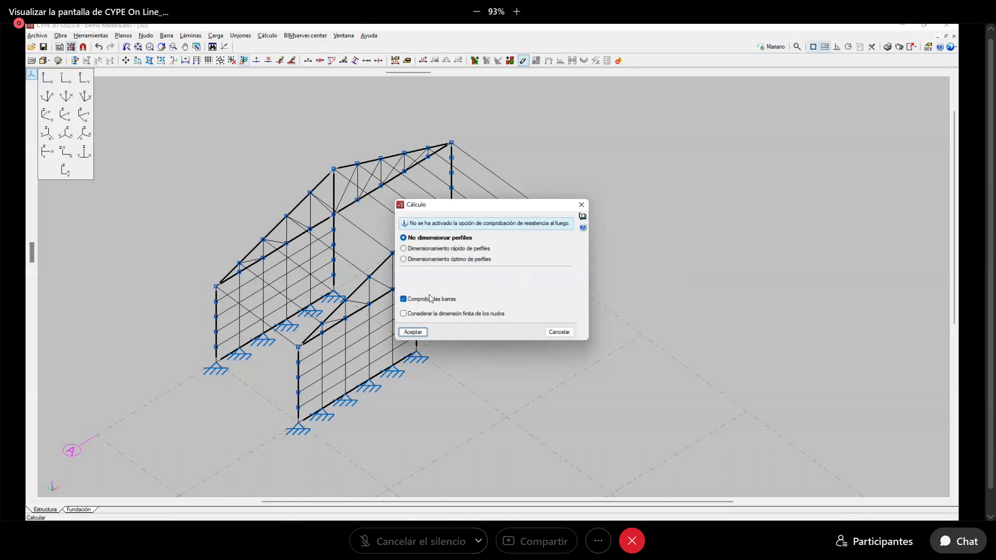
click(413, 332)
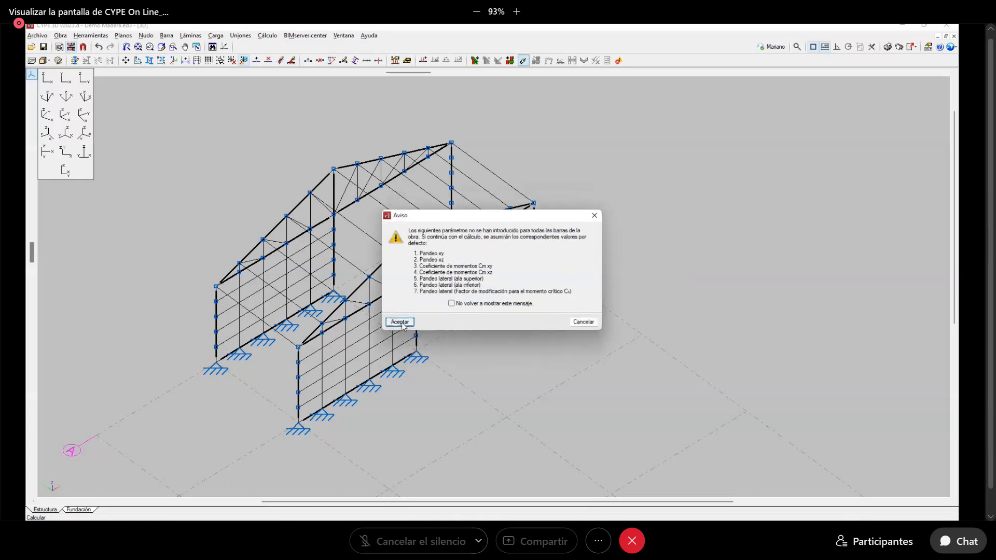
click(399, 323)
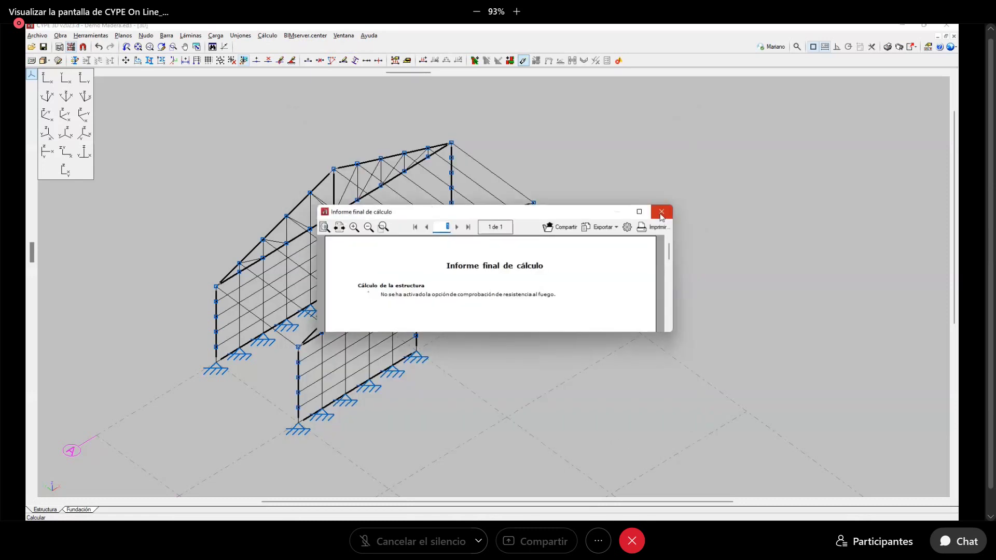
click(661, 212)
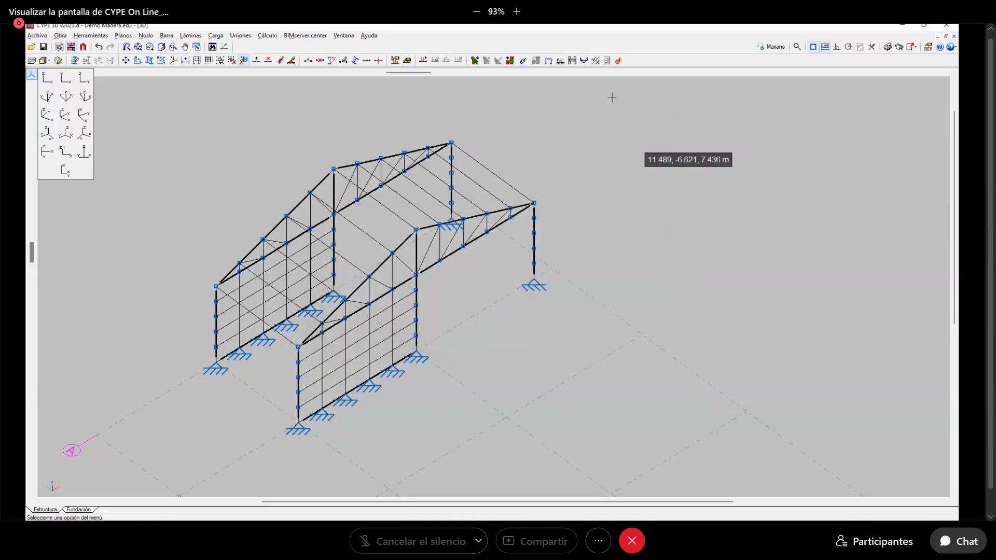
Check the bars using default values for the missing parameters, and examine the horizontal 100x70 bars of the side walls
click(596, 60)
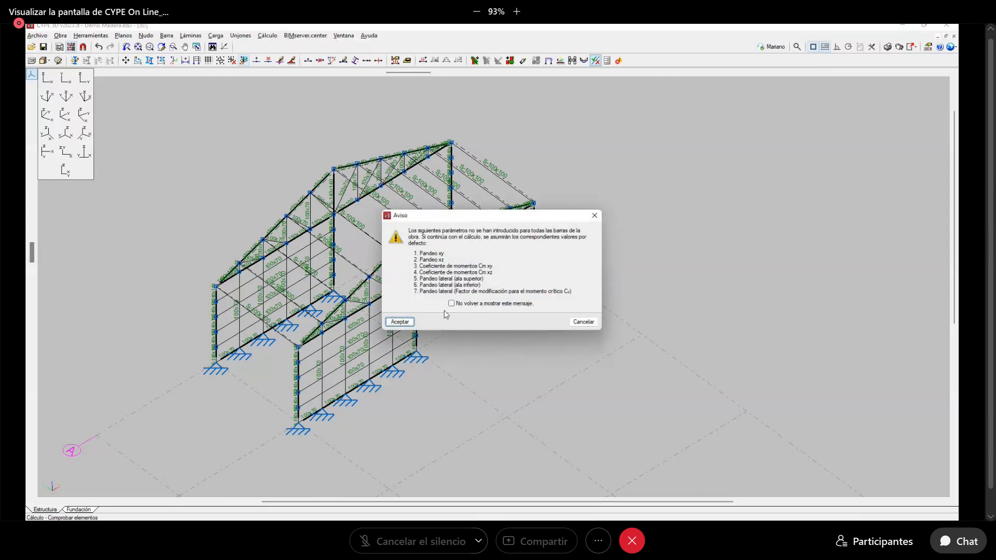
click(400, 322)
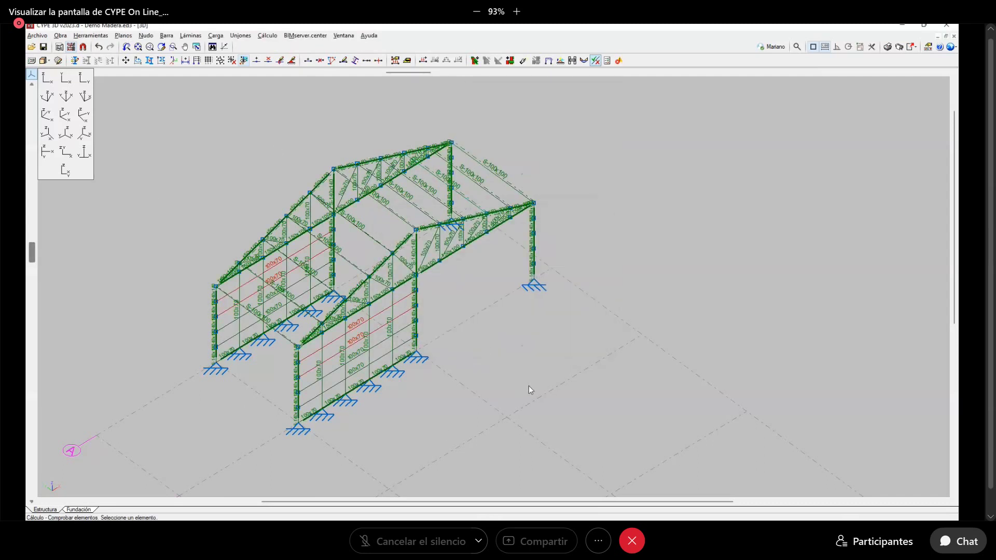
middle_drag(529, 389, 570, 386)
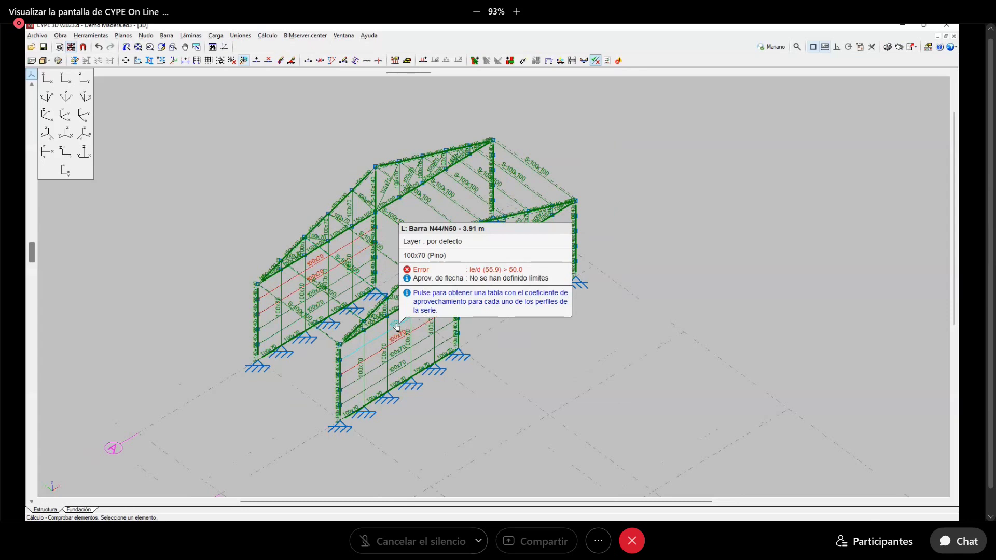
scroll(397, 327, up, 3)
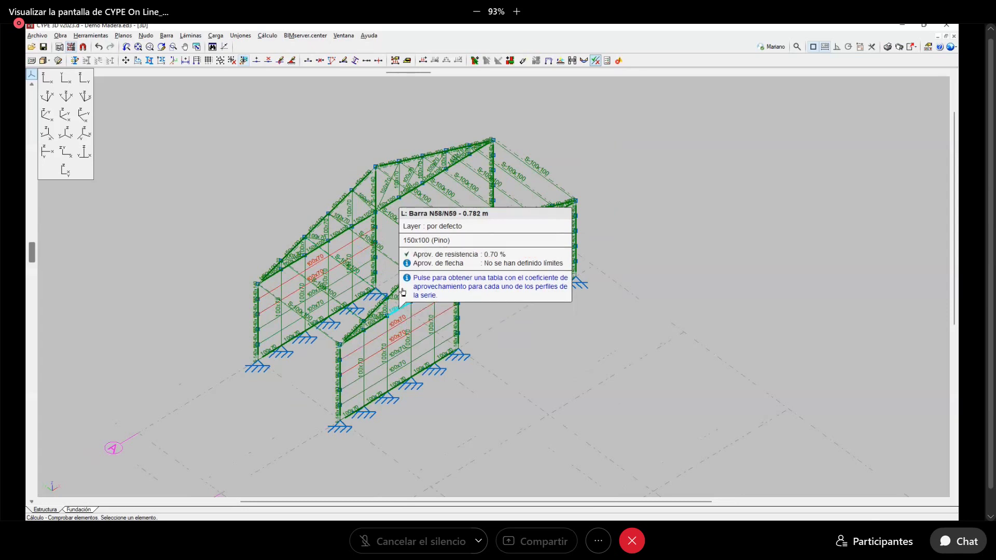
scroll(414, 340, up, 3)
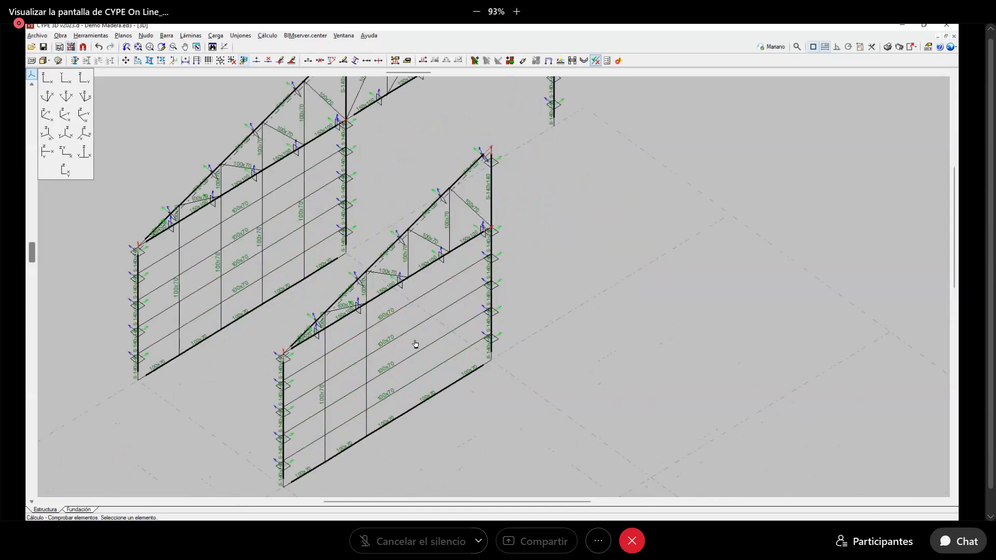
scroll(395, 343, down, 3)
scroll(358, 332, up, 3)
scroll(350, 326, down, 3)
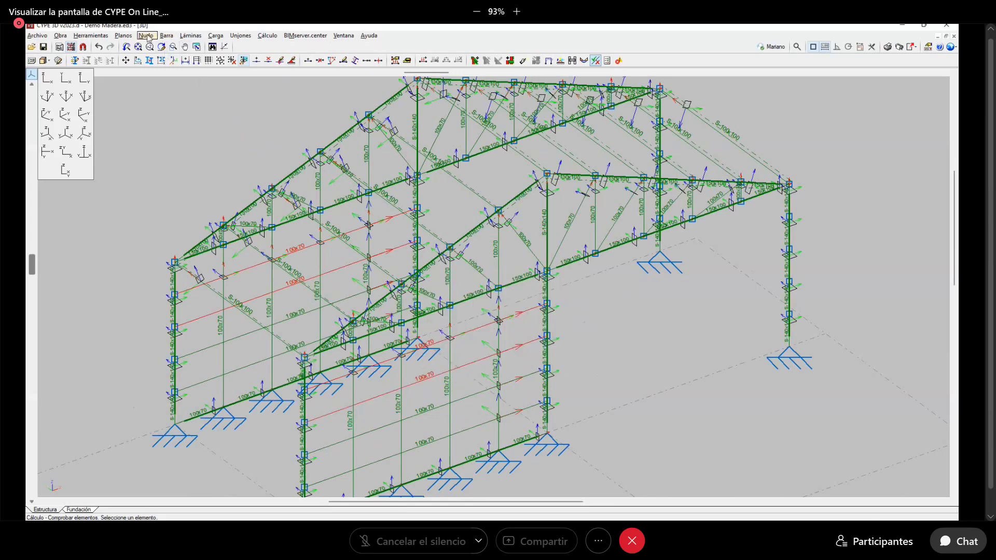
Activate node generation at cut points and add nodes where the near side wall's 1.5 m high horizontal bar crosses the intermediate posts
click(167, 37)
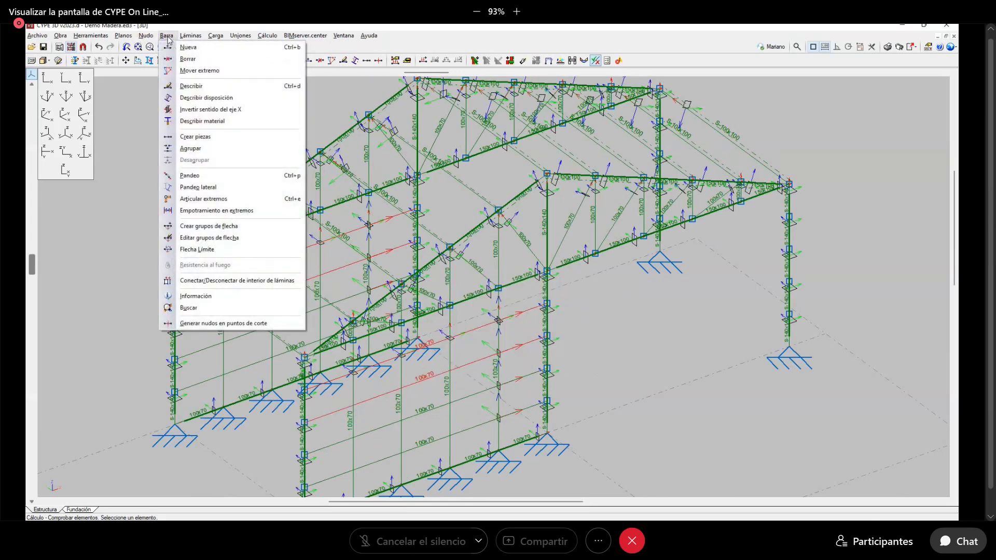
click(216, 324)
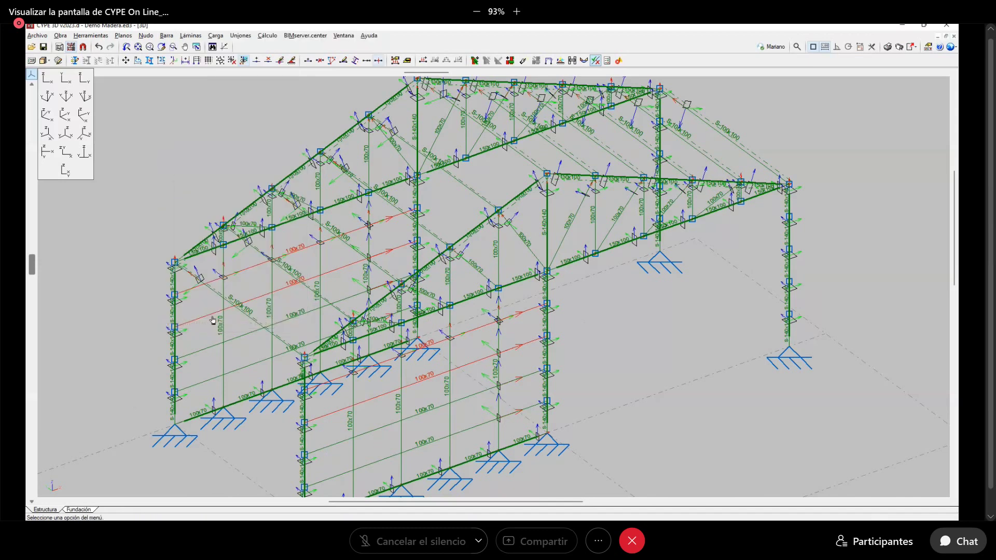
click(148, 37)
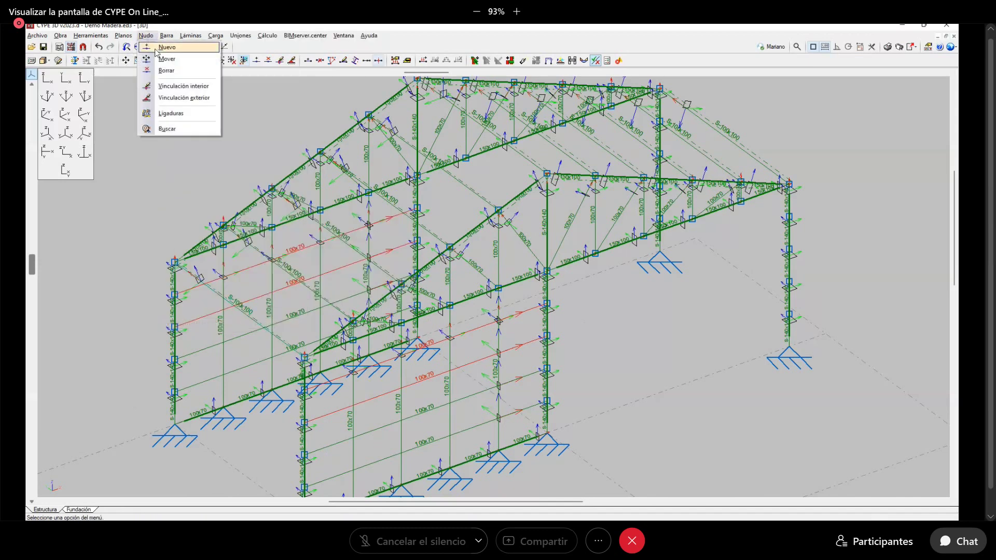
click(167, 48)
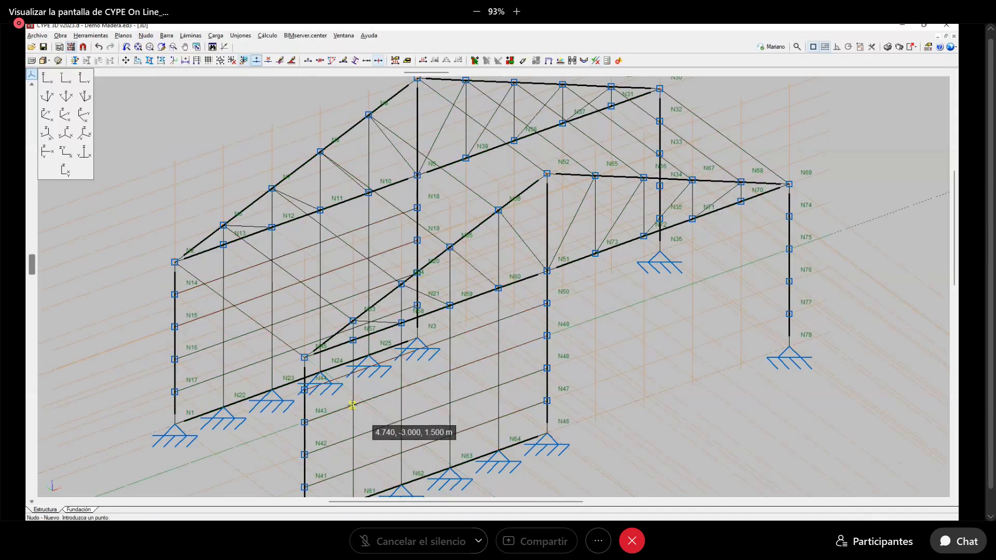
click(353, 406)
scroll(353, 406, up, 2)
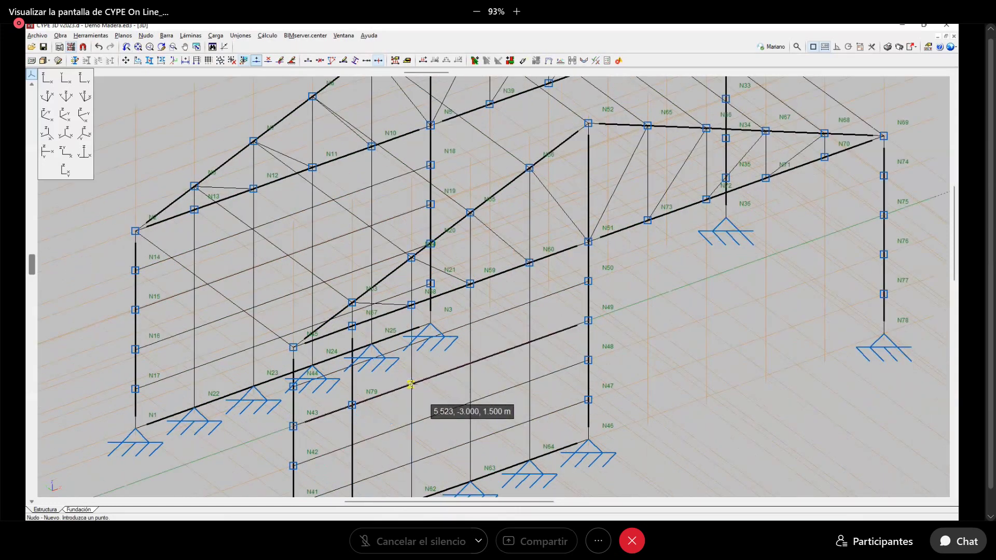
click(410, 384)
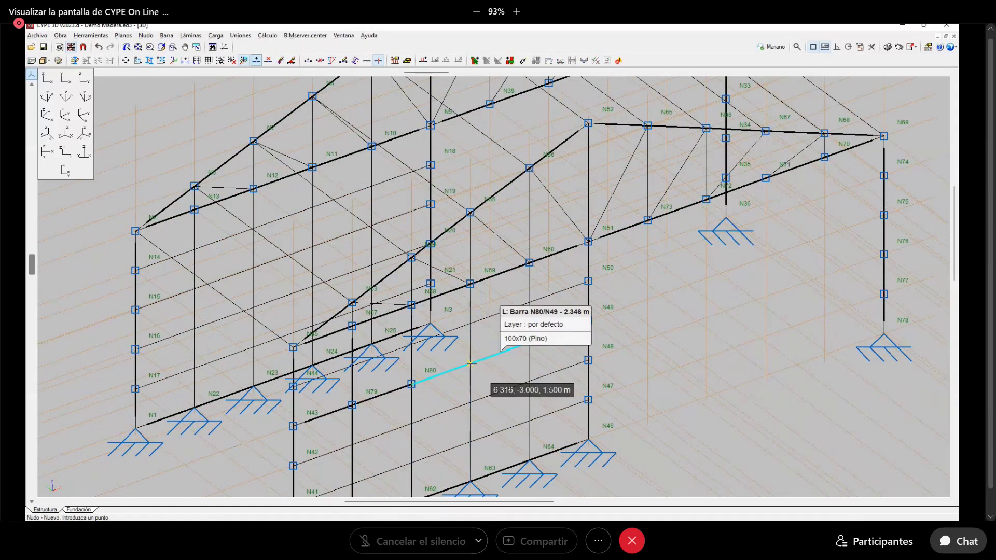
click(470, 363)
click(529, 343)
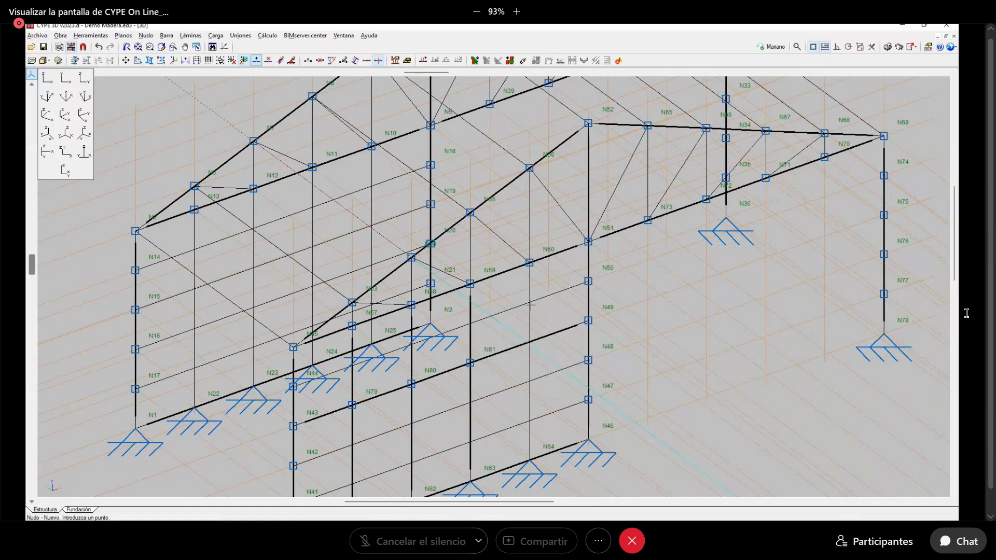
Add nodes where the near side wall's horizontal bars at heights of 2 m and 1 m cross the intermediate posts
click(529, 302)
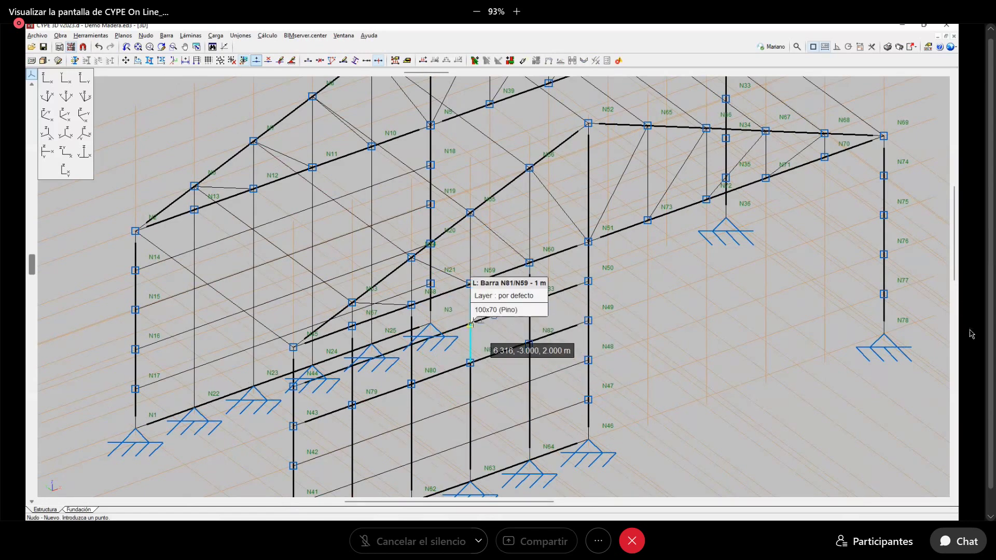
click(408, 343)
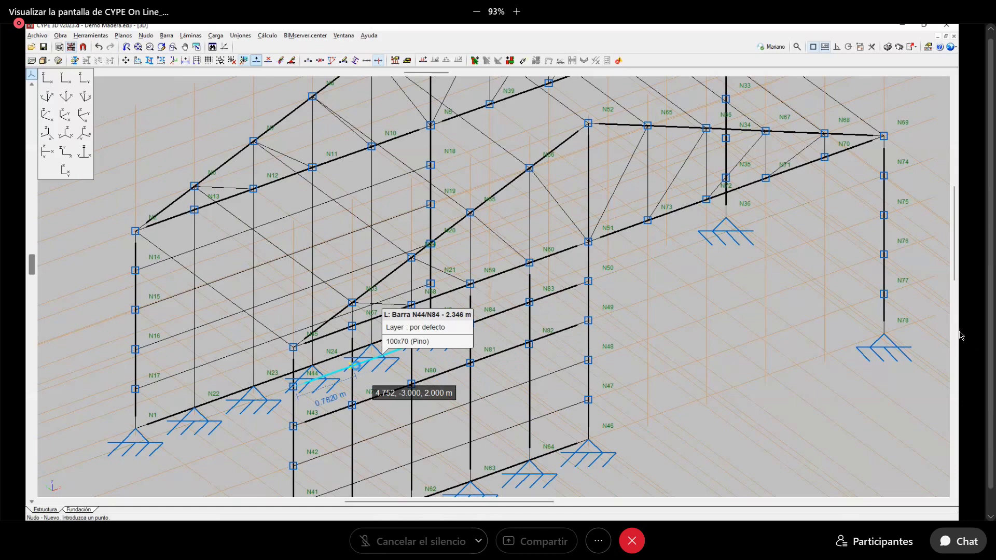
click(353, 365)
click(409, 425)
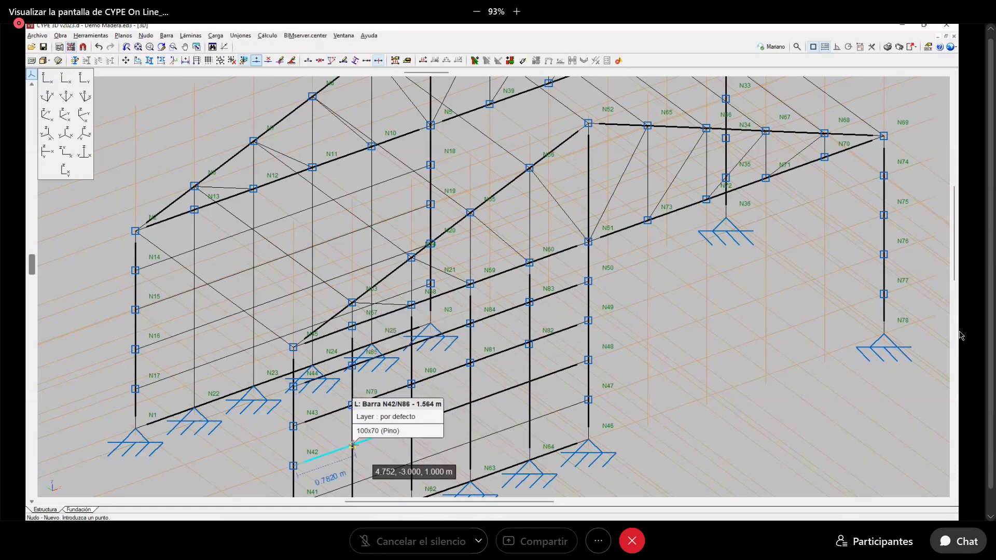
click(352, 444)
click(470, 402)
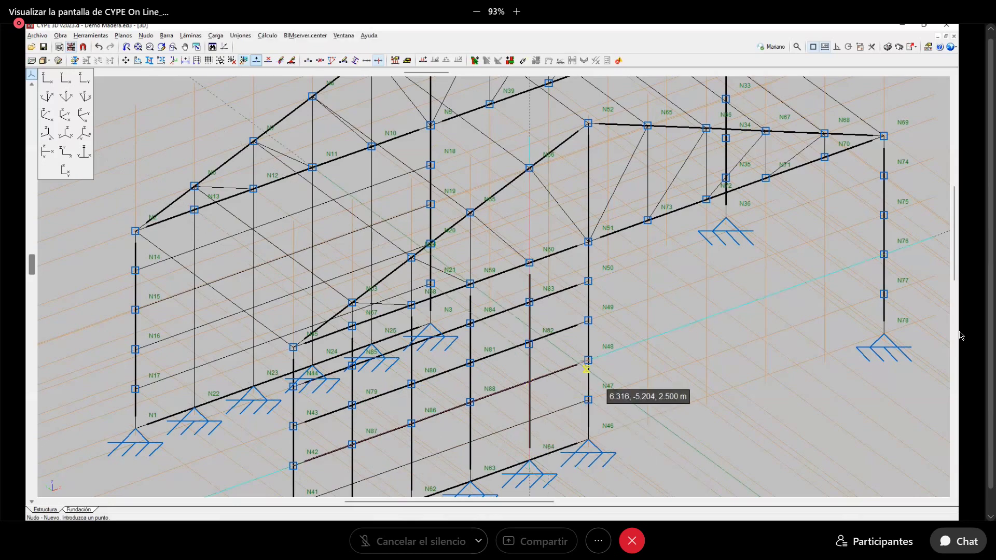
click(529, 381)
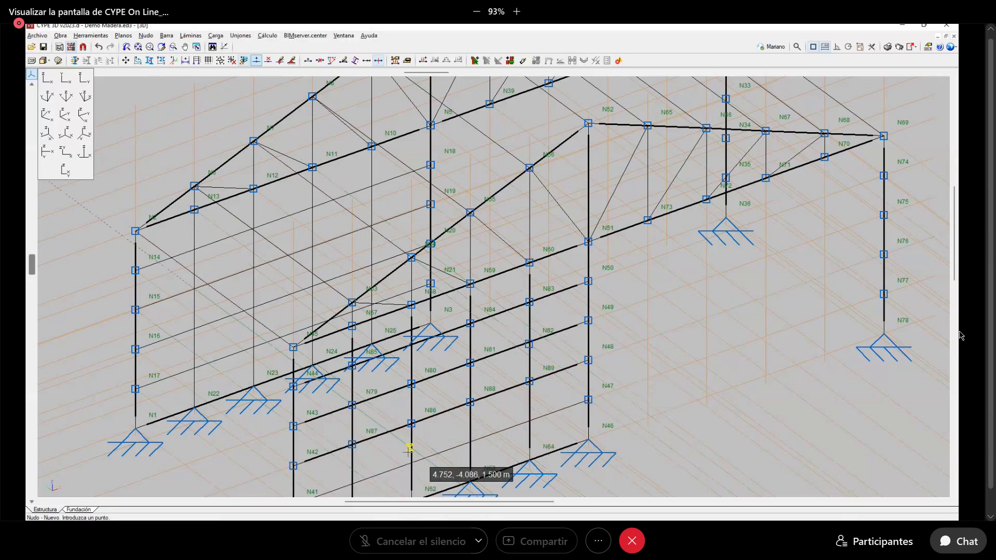
Add nodes where the near side wall's 0.5 m high horizontal bar crosses the intermediate posts
middle_drag(407, 444, 413, 422)
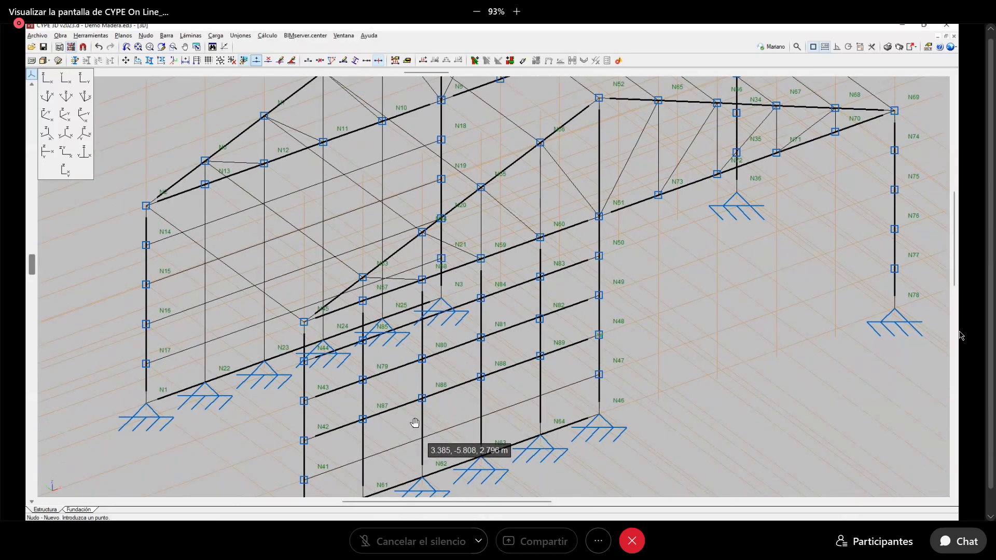
click(540, 396)
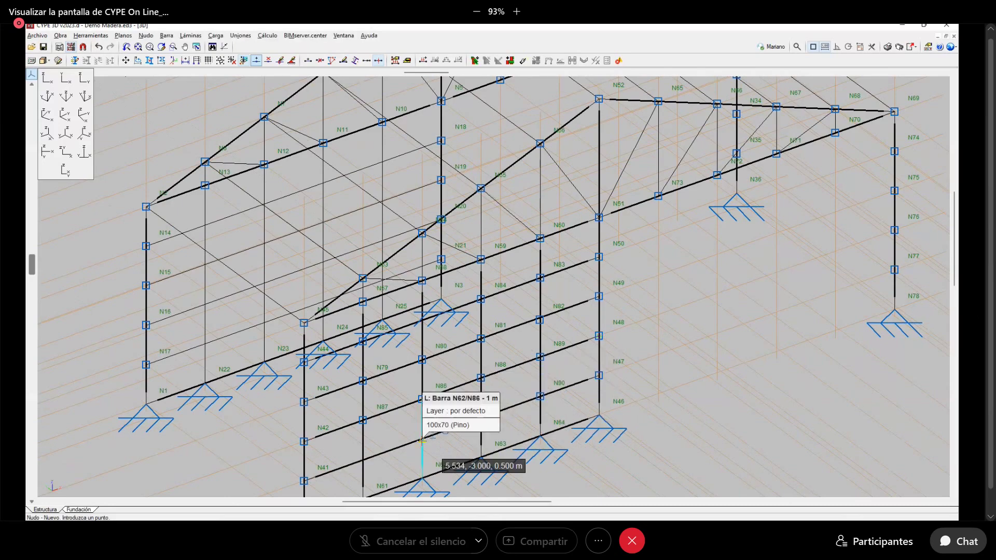
click(422, 440)
click(362, 460)
Try to calculate the structure with the new wall nodes
scroll(407, 348, down, 3)
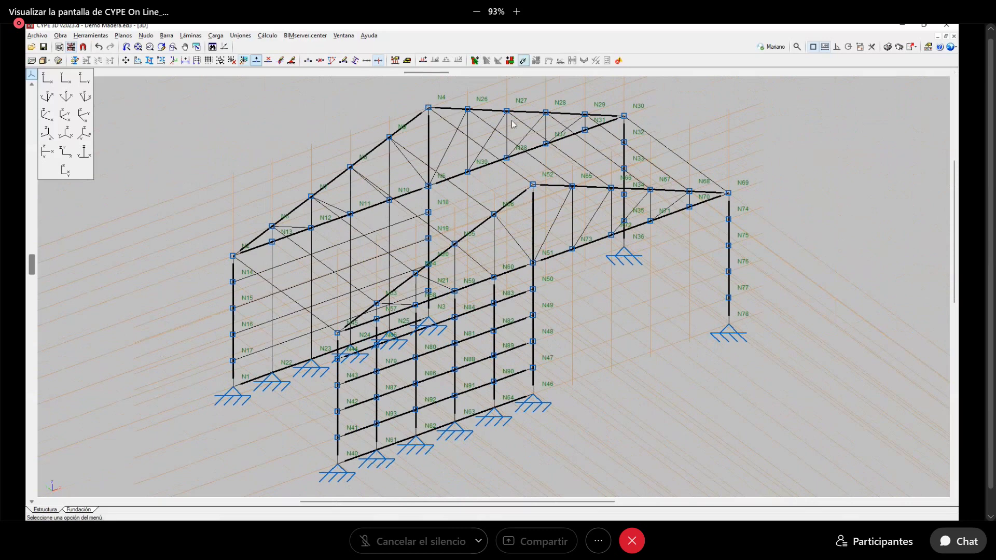
click(511, 62)
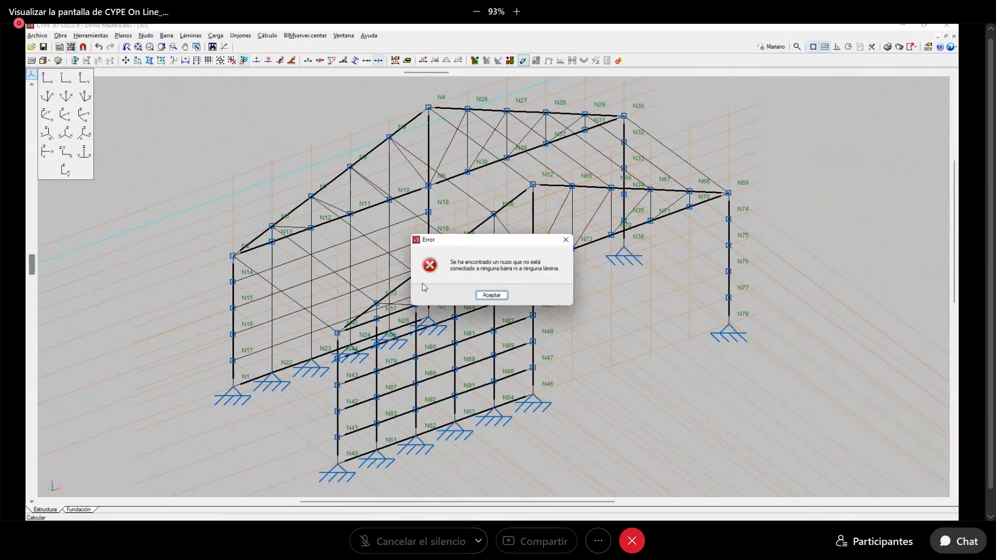
click(491, 295)
Delete the disconnected node N82 beside the near side wall's intermediate post
scroll(534, 363, up, 1)
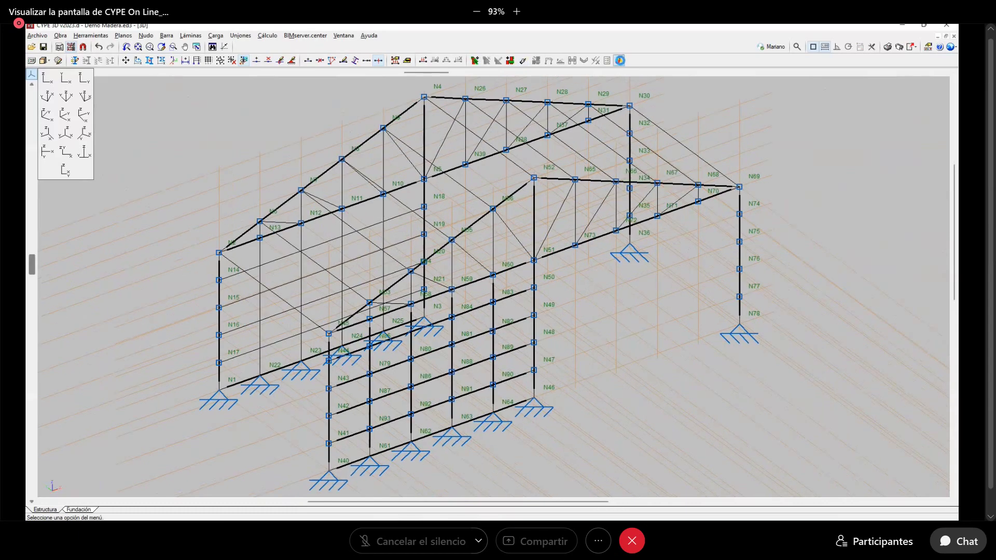
scroll(490, 335, up, 3)
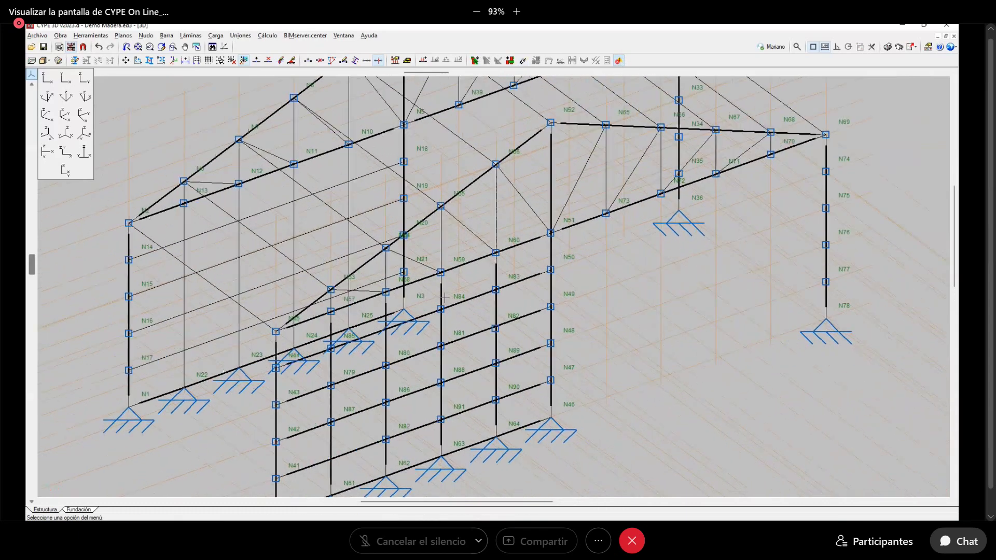
scroll(494, 324, up, 2)
scroll(495, 323, up, 1)
click(146, 36)
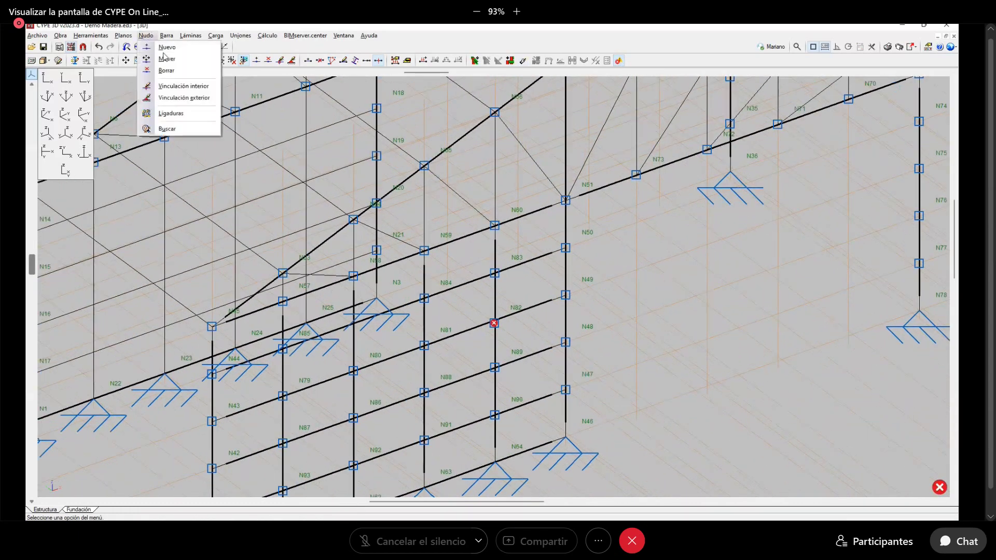
click(160, 70)
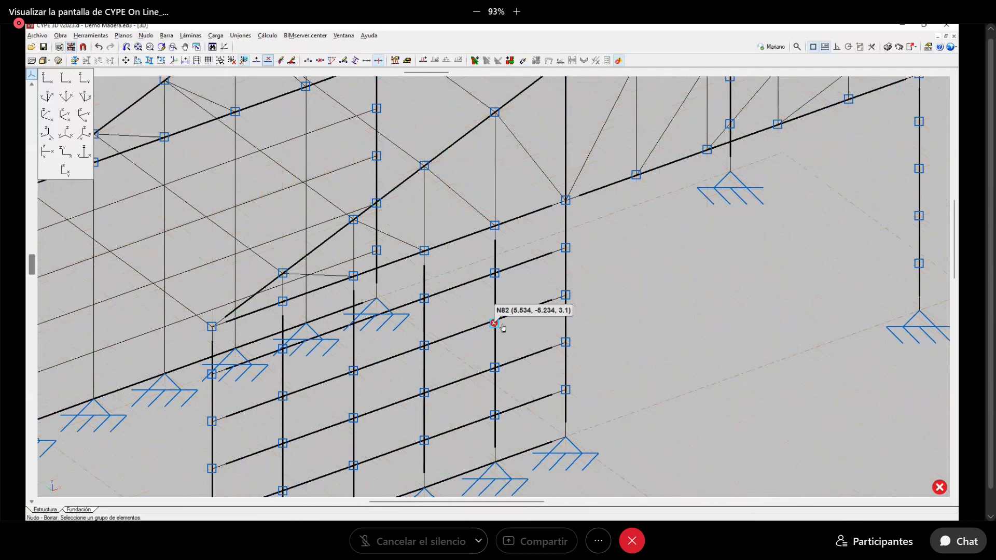
Recalculate the structure without sizing profiles and with bar checking, accepting default values for the missing parameters, and close the final report
scroll(502, 326, down, 3)
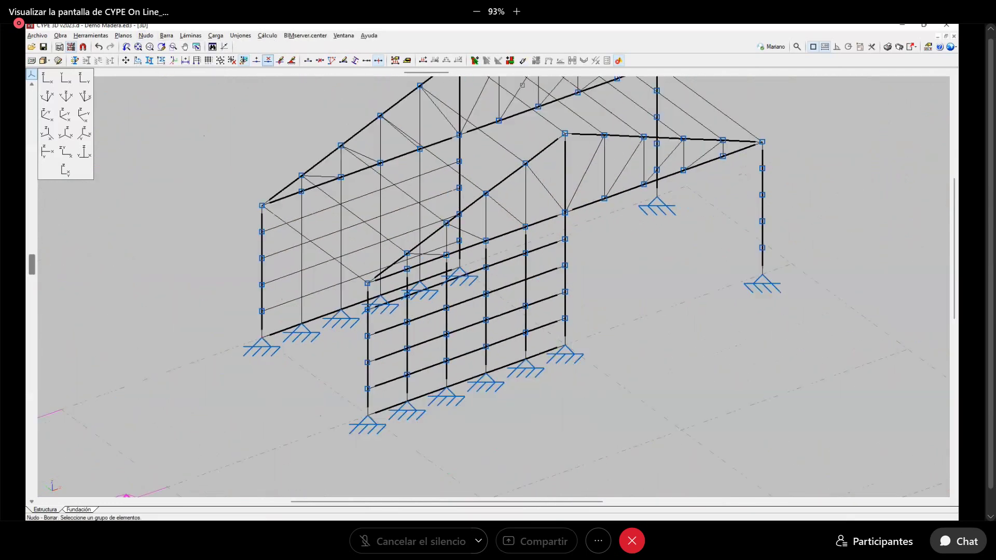
click(523, 61)
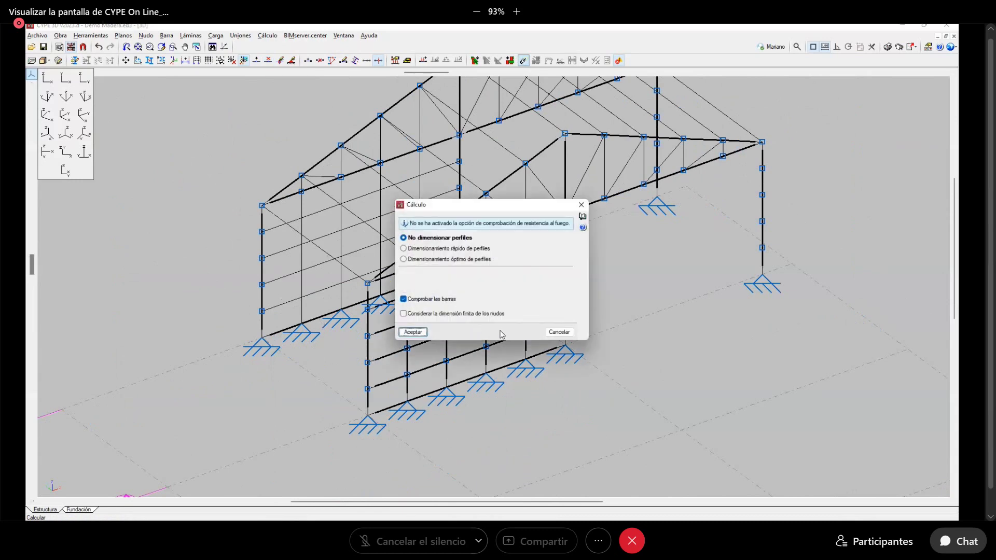
click(414, 332)
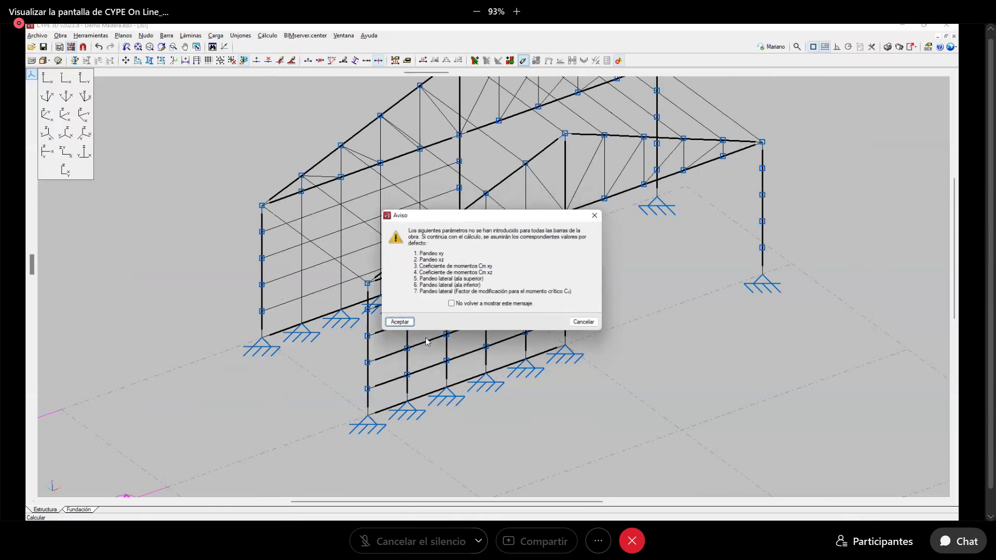
click(403, 322)
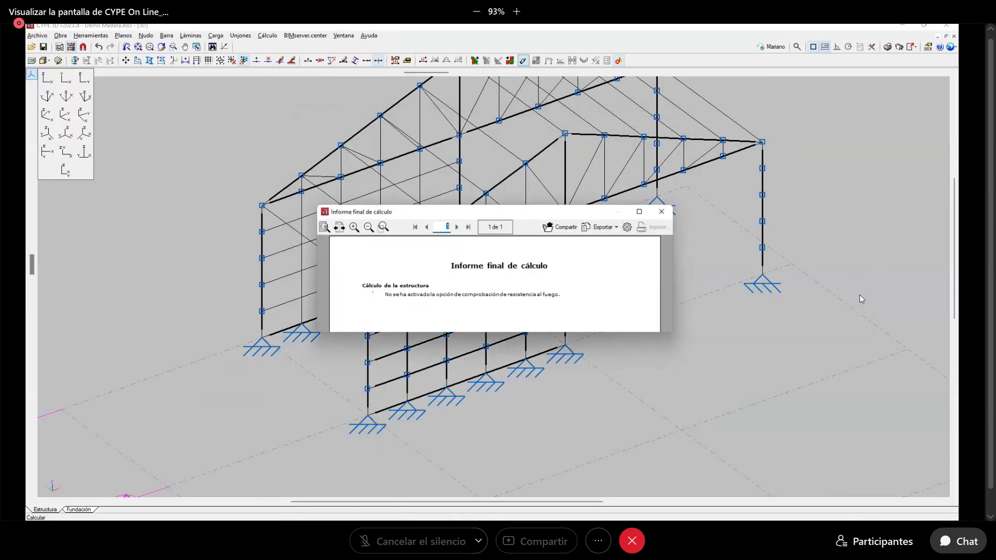
click(661, 211)
Open the lateral buckling settings for the bar linking the eaves corners of the two side walls
click(190, 36)
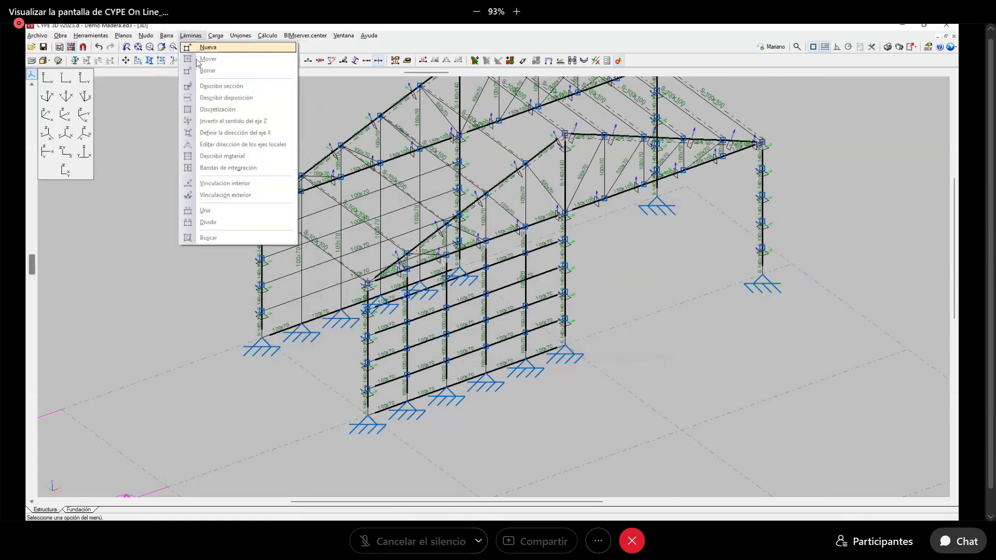
mouse_move(166, 35)
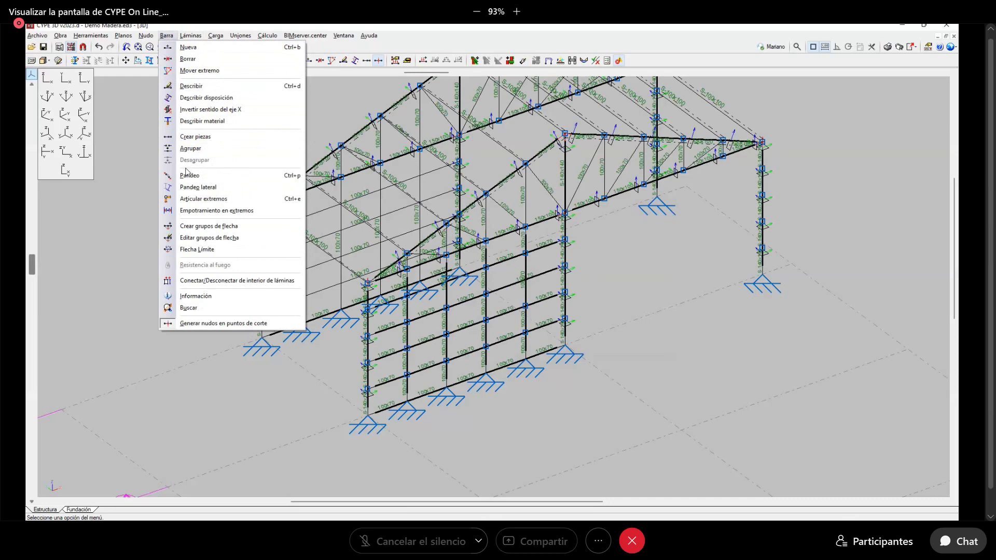
click(205, 188)
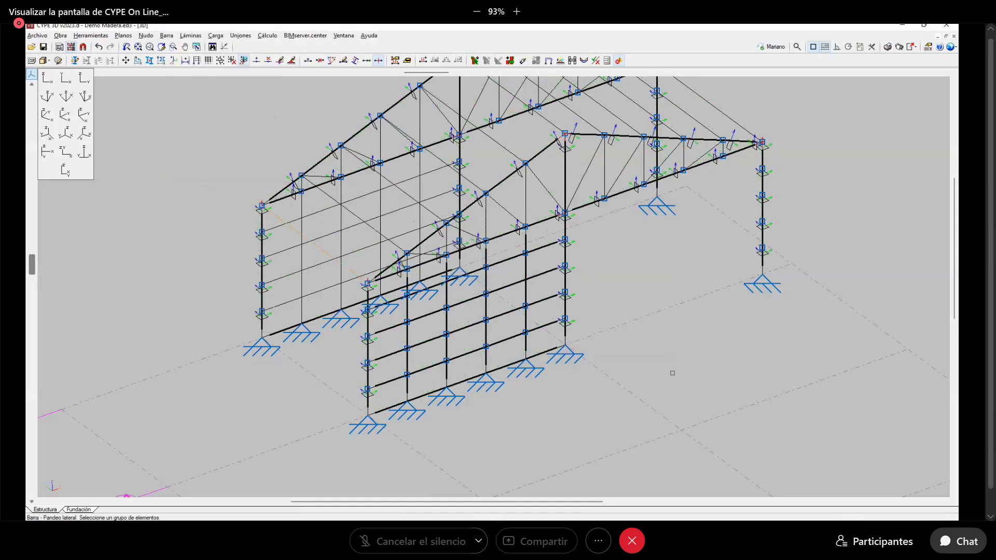
right_click(617, 361)
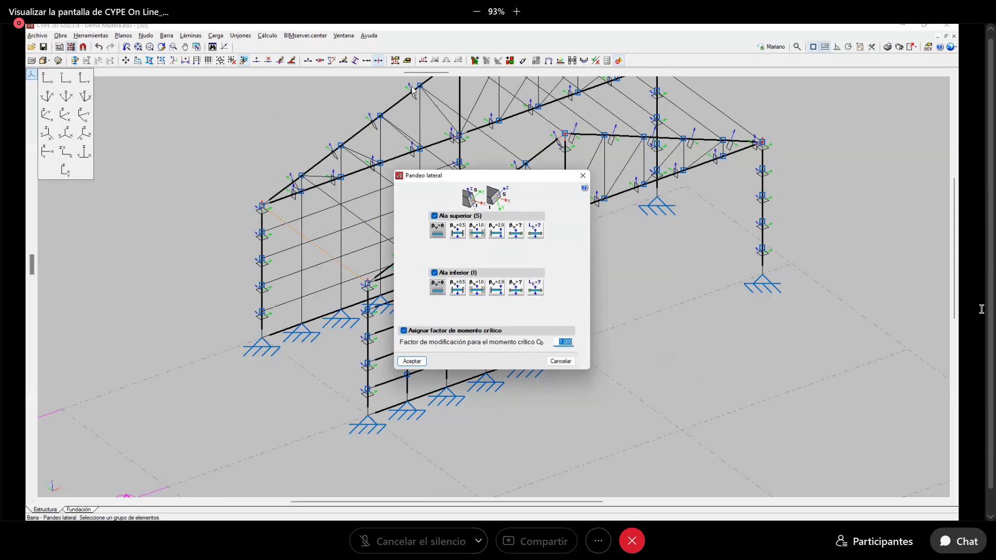
click(660, 325)
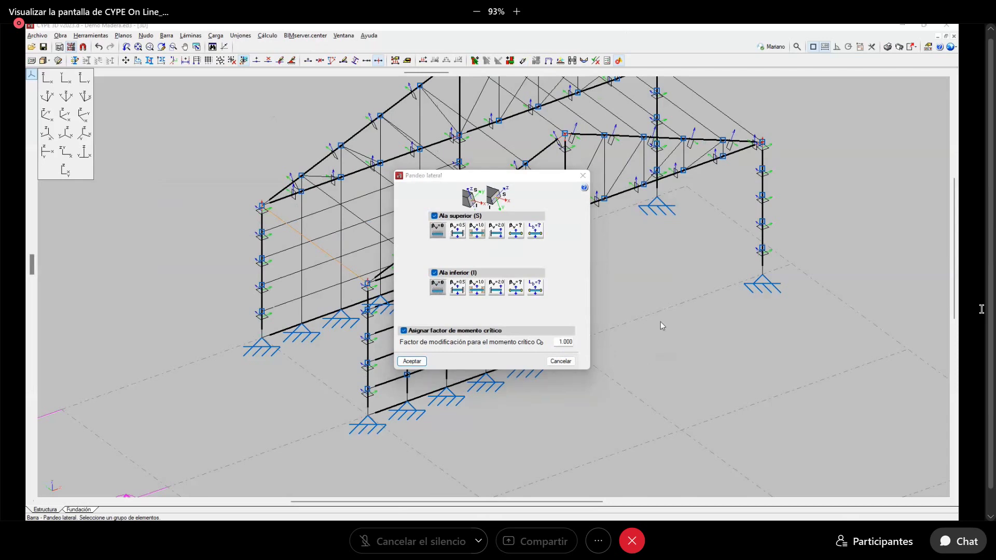
mouse_move(649, 320)
mouse_down()
mouse_move(874, 336)
mouse_move(889, 327)
mouse_move(882, 352)
mouse_up()
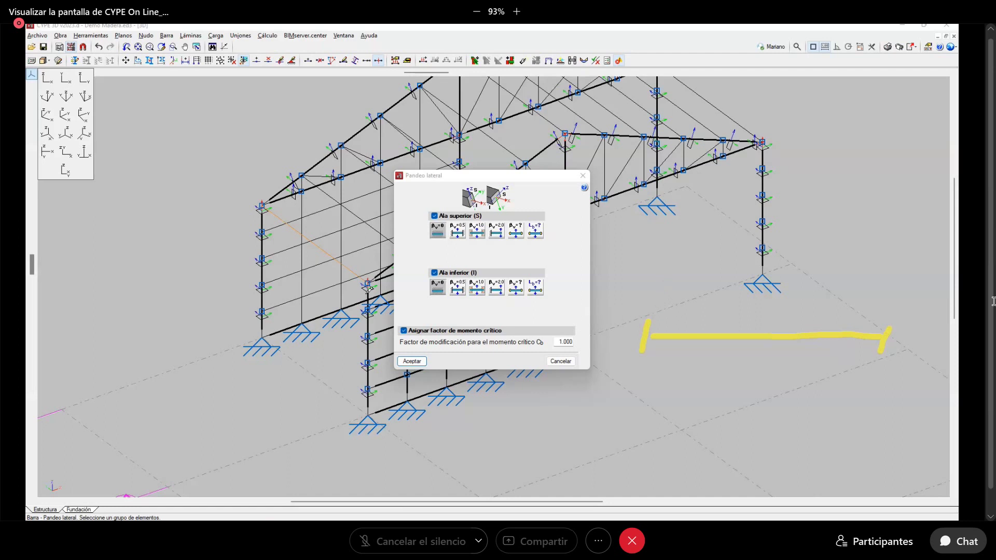
mouse_move(672, 316)
mouse_down()
mouse_move(667, 290)
mouse_move(622, 320)
mouse_move(662, 311)
mouse_move(683, 312)
mouse_up()
drag(661, 272, 692, 276)
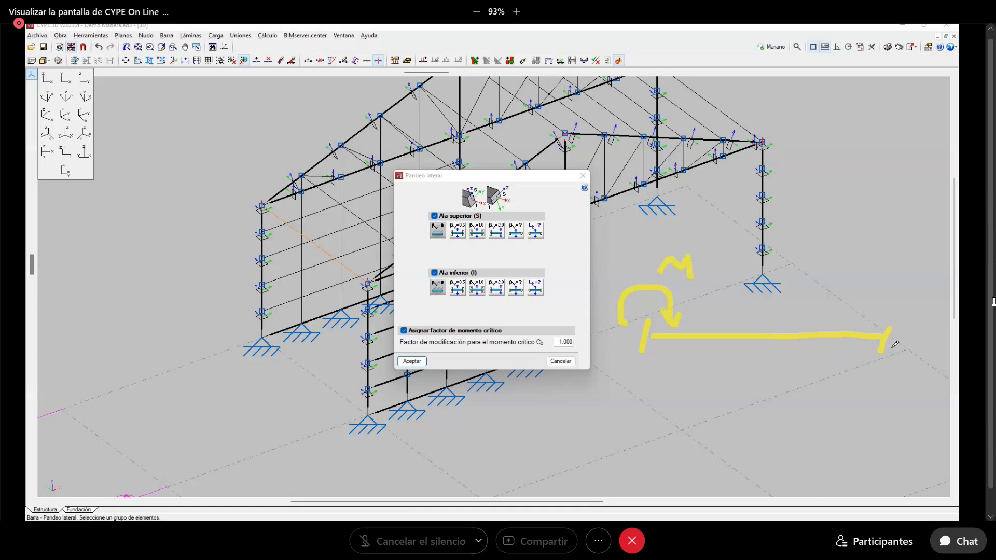
mouse_move(902, 372)
mouse_down()
mouse_move(913, 310)
mouse_move(882, 306)
mouse_move(905, 313)
mouse_move(904, 267)
mouse_move(912, 283)
mouse_up()
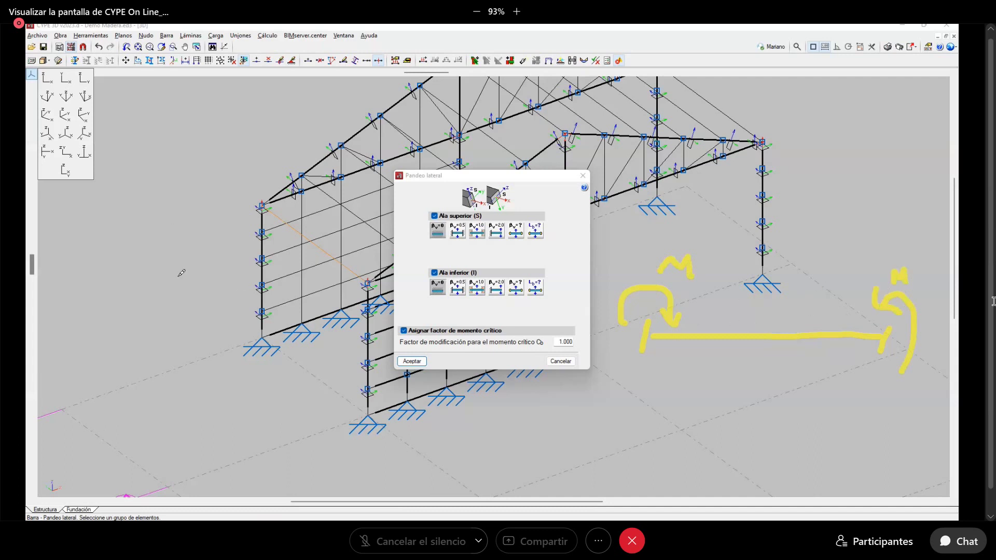
mouse_move(181, 273)
mouse_down()
mouse_move(174, 361)
mouse_move(297, 356)
mouse_up()
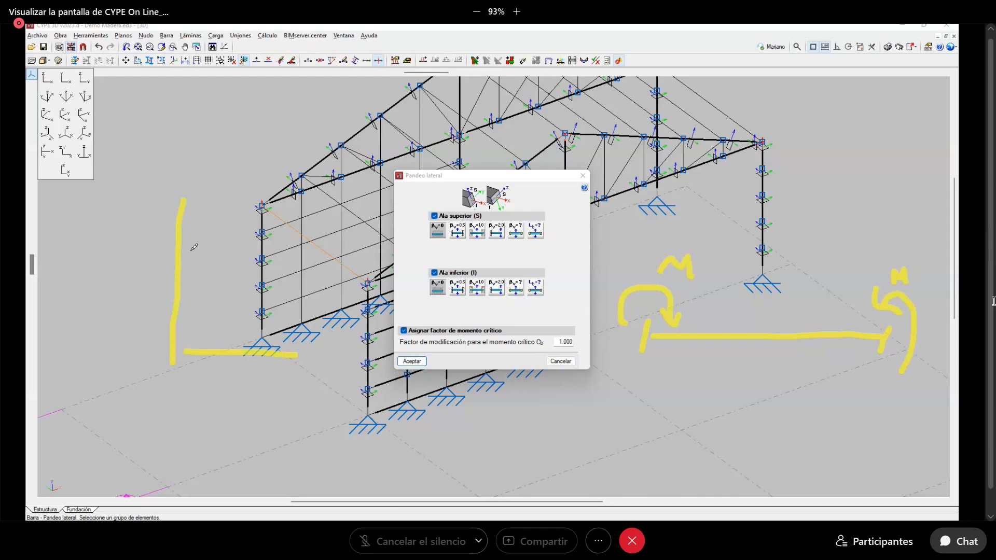
mouse_move(189, 251)
mouse_down()
mouse_move(249, 253)
mouse_move(283, 300)
mouse_move(334, 321)
mouse_up()
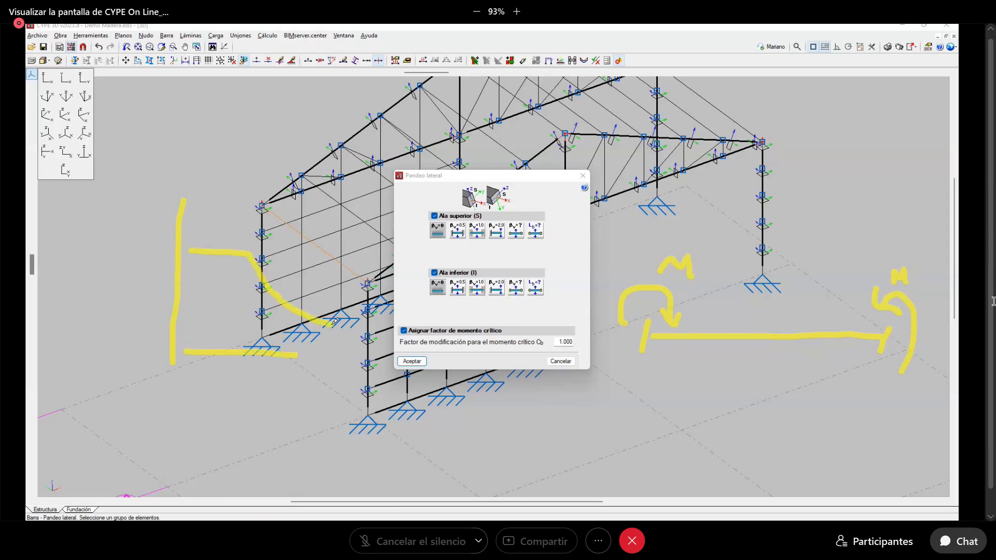
mouse_move(129, 260)
mouse_down()
mouse_move(139, 233)
mouse_move(140, 260)
mouse_move(150, 253)
mouse_up()
drag(308, 348, 311, 362)
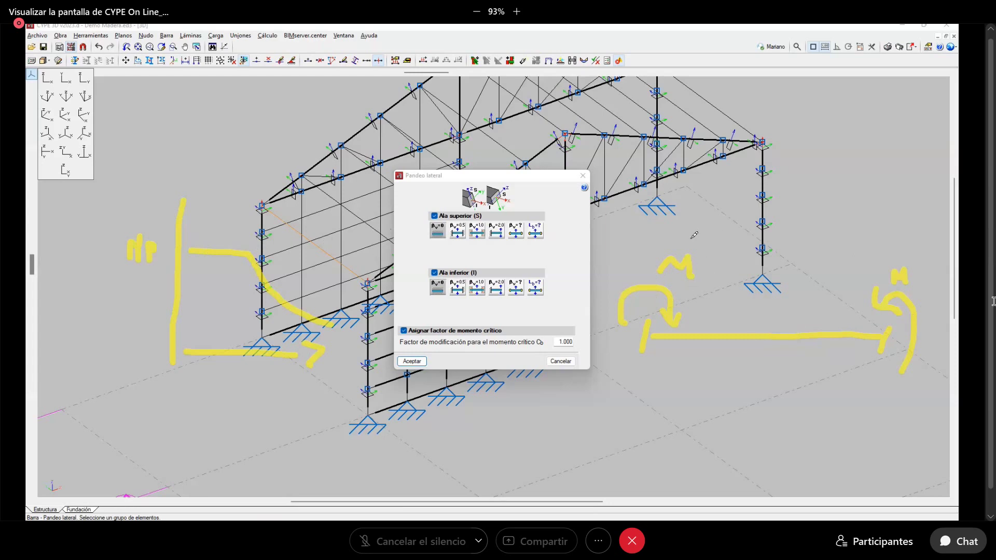
mouse_move(683, 248)
mouse_down()
mouse_move(688, 301)
mouse_move(858, 311)
mouse_move(841, 258)
mouse_move(688, 268)
mouse_move(729, 295)
mouse_move(754, 280)
mouse_move(760, 299)
mouse_move(810, 288)
mouse_up()
drag(822, 286, 821, 300)
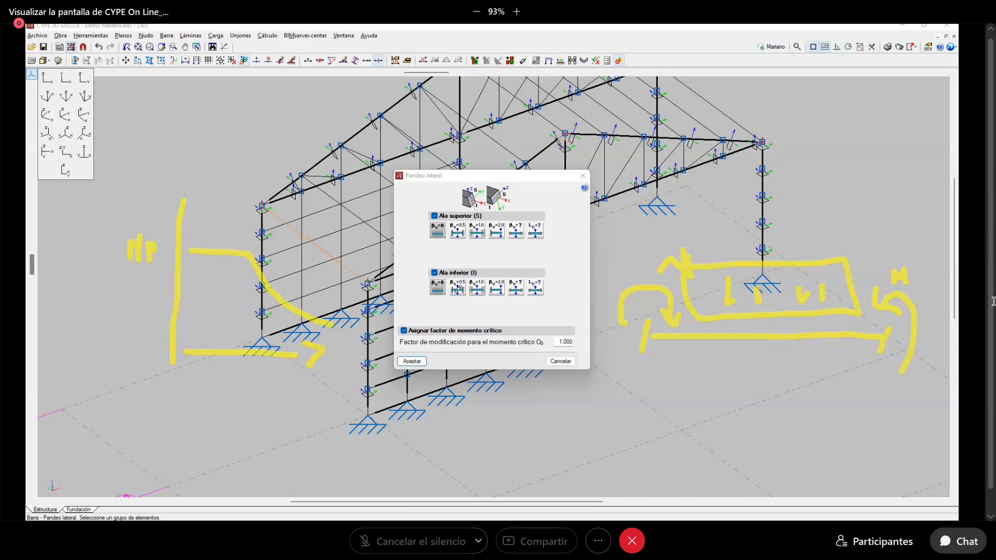
mouse_move(260, 253)
mouse_down()
mouse_move(279, 252)
mouse_move(313, 277)
mouse_up()
click(288, 266)
drag(330, 290, 335, 296)
drag(370, 326, 395, 344)
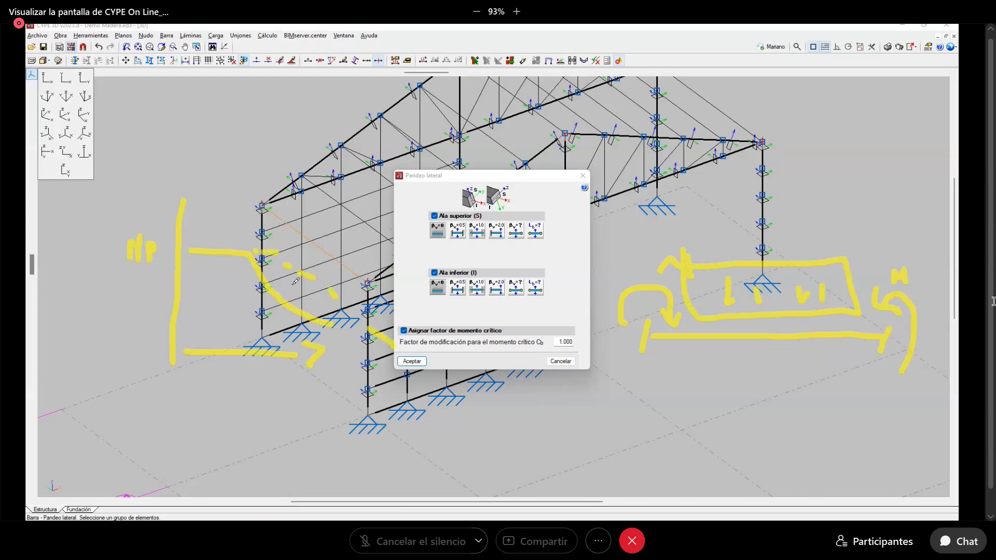
drag(241, 273, 233, 331)
drag(195, 297, 206, 288)
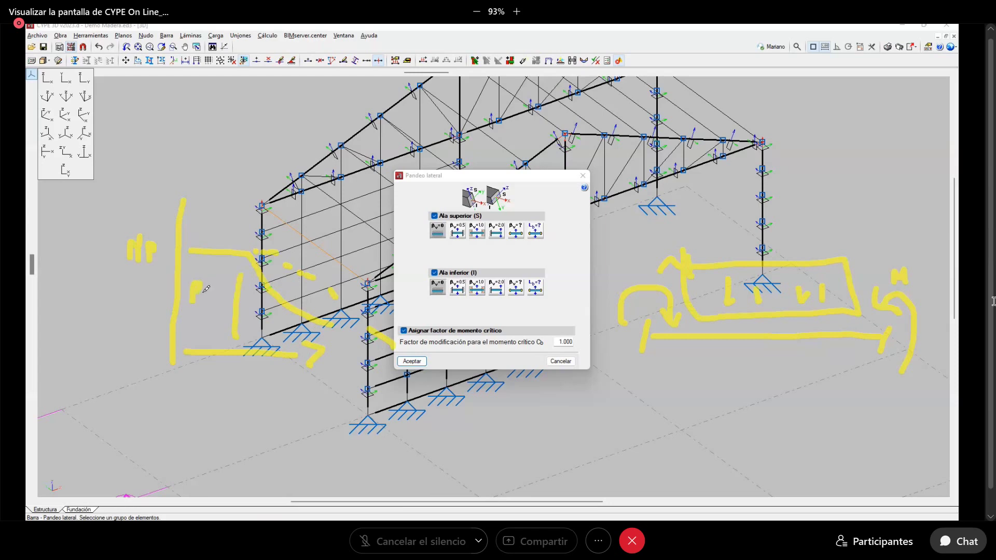
drag(271, 314, 273, 334)
mouse_move(332, 336)
mouse_down()
mouse_move(352, 356)
mouse_move(339, 346)
mouse_up()
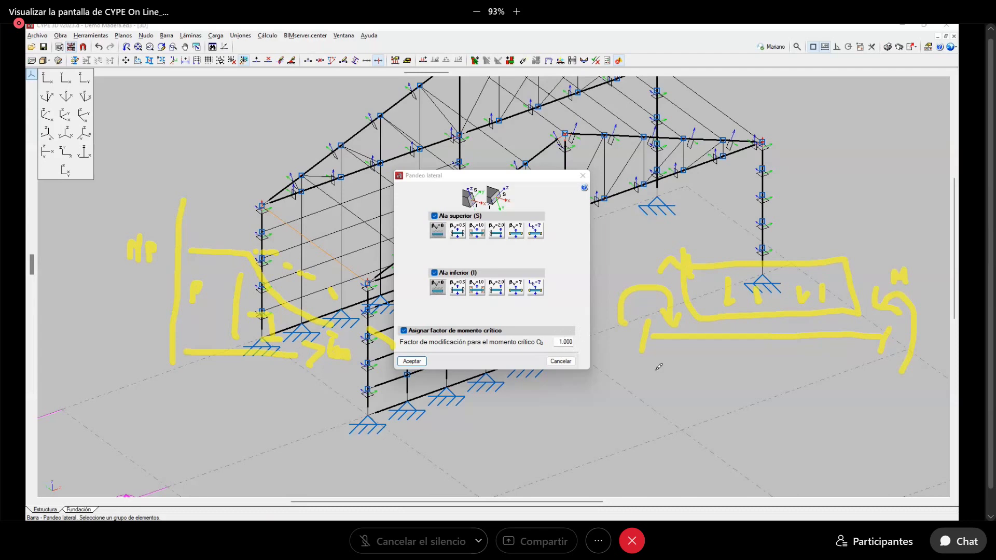
mouse_move(664, 383)
mouse_down()
mouse_move(678, 380)
mouse_move(679, 405)
mouse_up()
mouse_move(692, 370)
mouse_down()
mouse_move(706, 384)
mouse_move(694, 390)
mouse_up()
drag(718, 385, 733, 399)
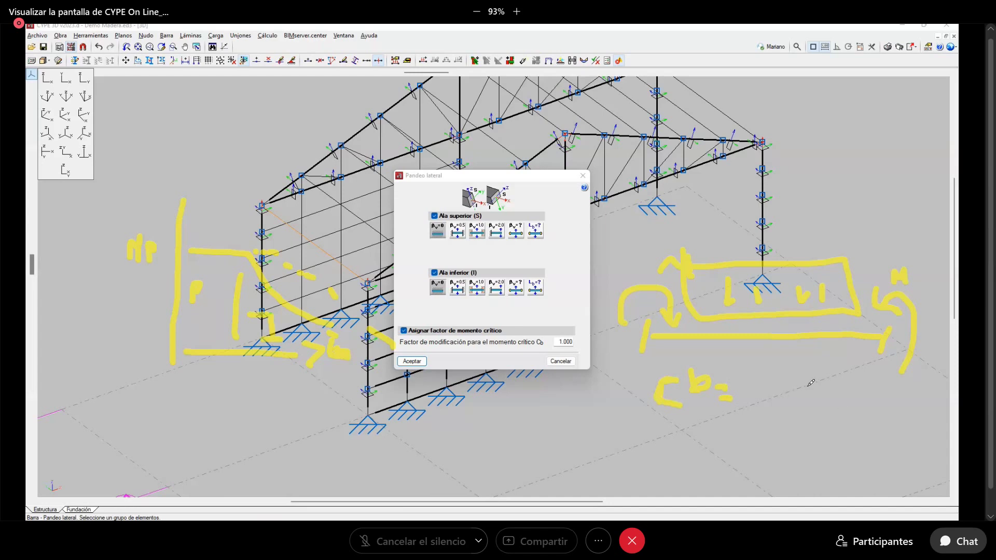
drag(751, 392, 890, 390)
mouse_move(755, 361)
mouse_down()
mouse_move(762, 379)
mouse_move(810, 365)
mouse_up()
drag(824, 366, 880, 366)
drag(841, 366, 856, 366)
drag(795, 405, 851, 404)
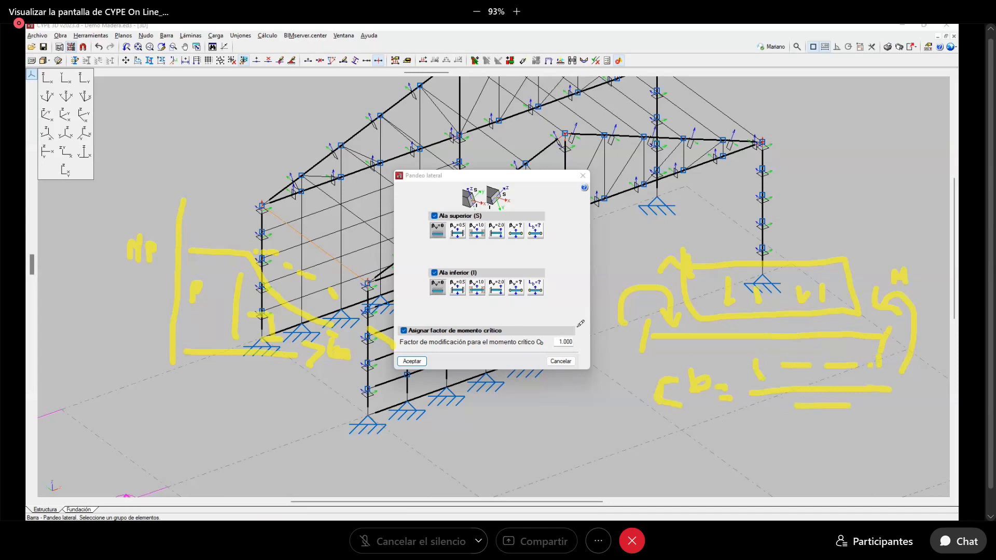
mouse_move(573, 329)
mouse_down()
mouse_move(565, 353)
mouse_move(567, 332)
mouse_move(591, 347)
mouse_up()
click(217, 291)
mouse_move(220, 293)
mouse_down()
mouse_move(251, 295)
mouse_move(212, 303)
mouse_up()
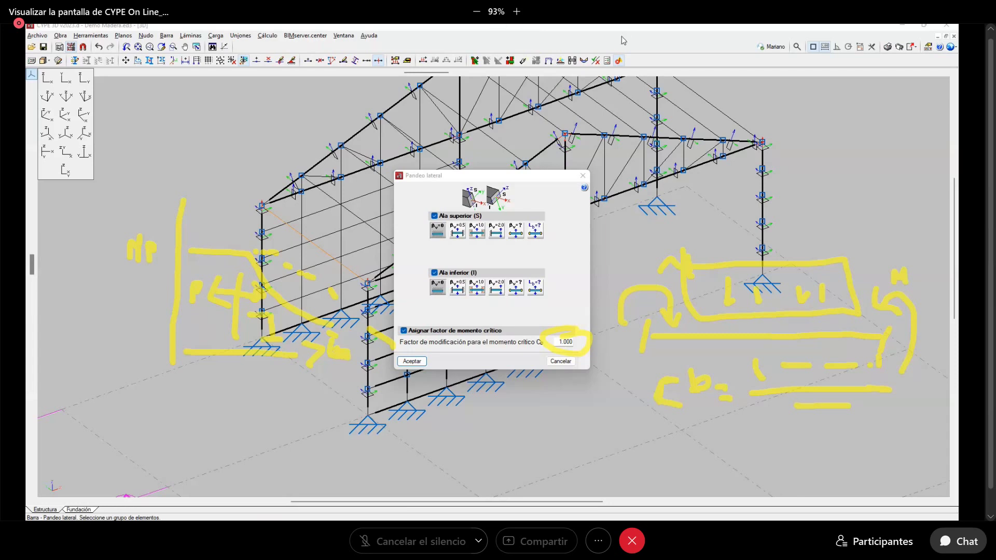
Close the lateral buckling settings, then review the buckling length settings for a middle segment of the far side wall's outer post without changing them
click(582, 176)
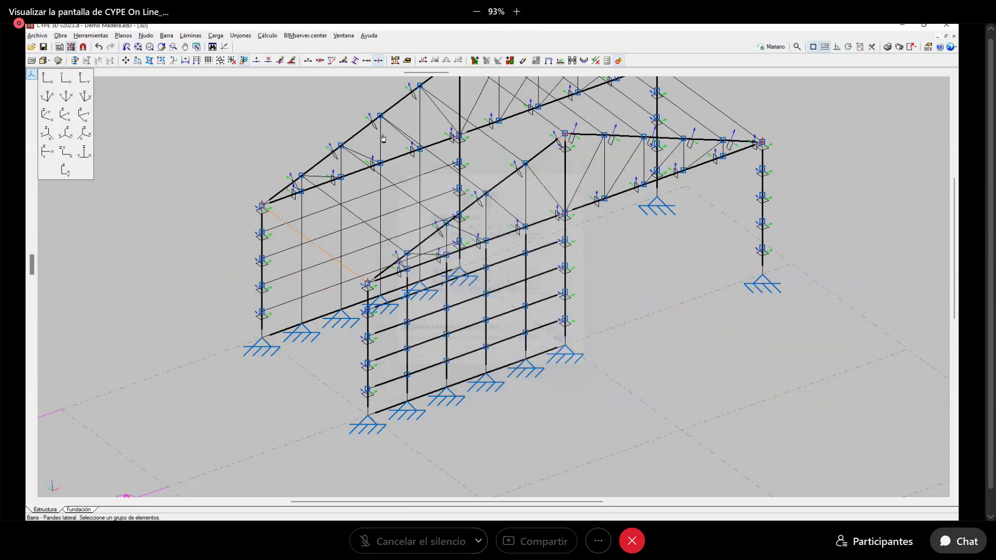
click(167, 35)
click(208, 176)
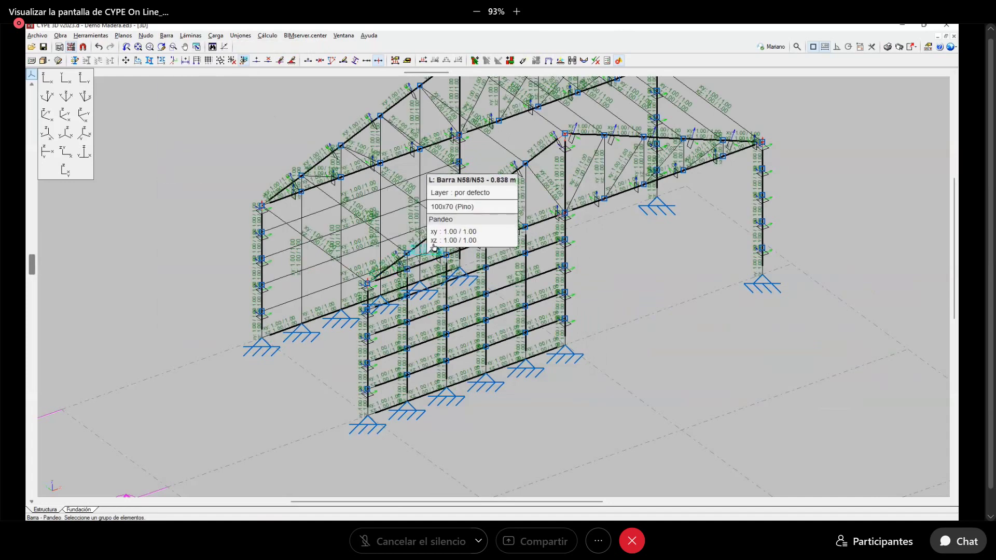
click(259, 270)
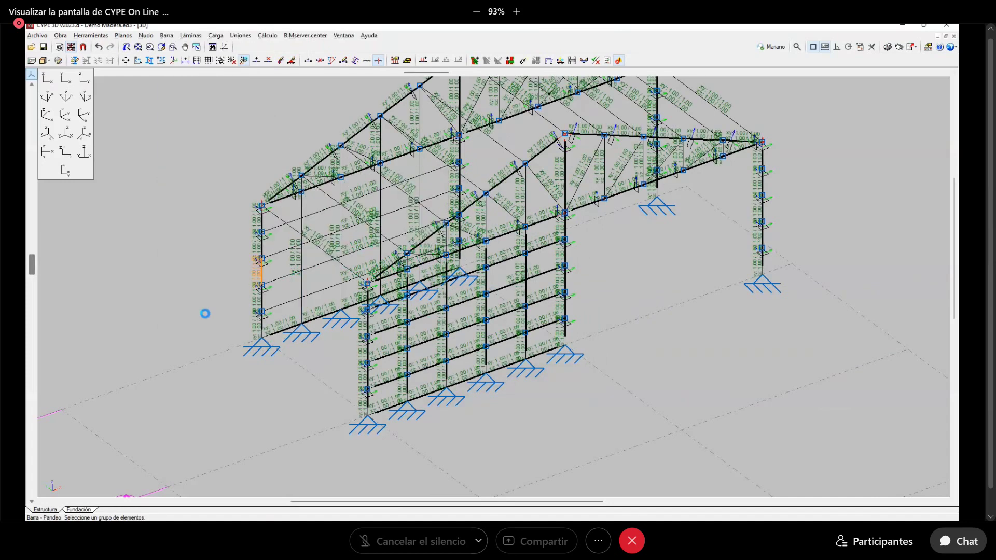
right_click(342, 375)
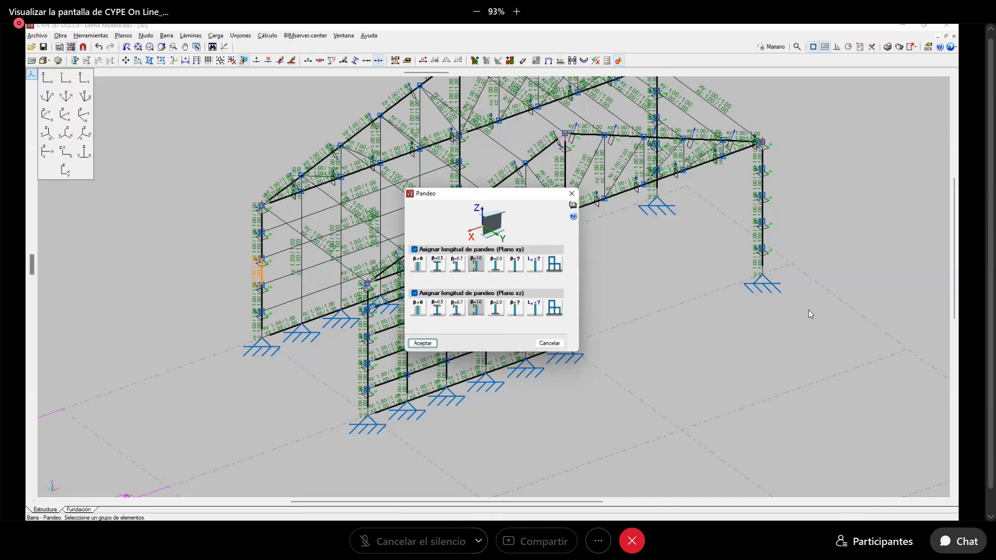
click(571, 195)
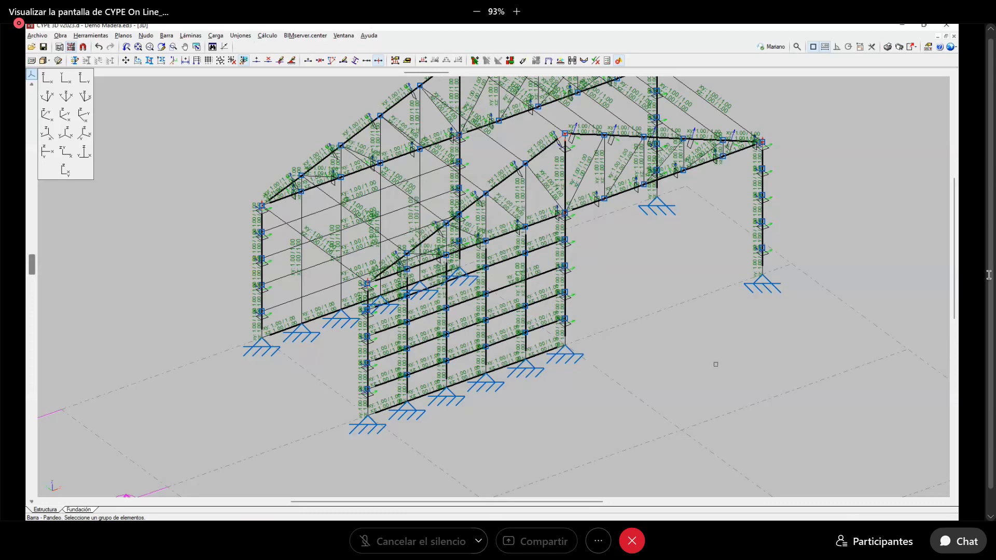
Check the elements using default values for the missing parameters, and inspect the results for bars in the far and near side walls
middle_drag(683, 337, 702, 407)
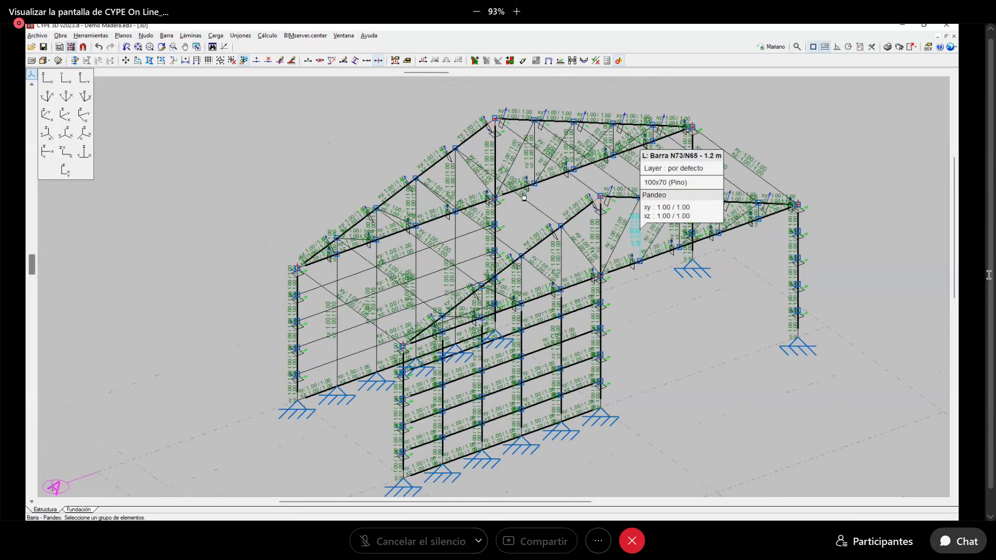
click(595, 60)
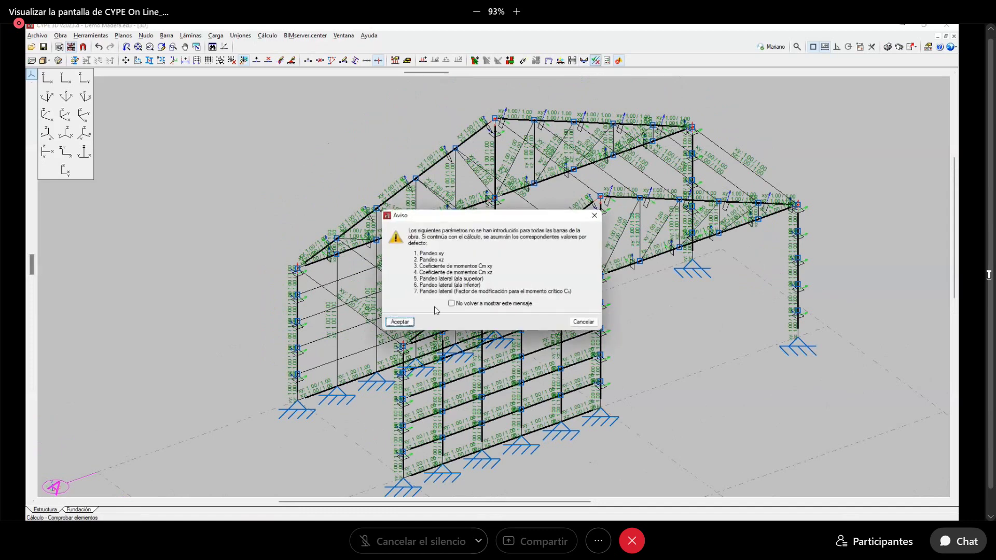
click(400, 322)
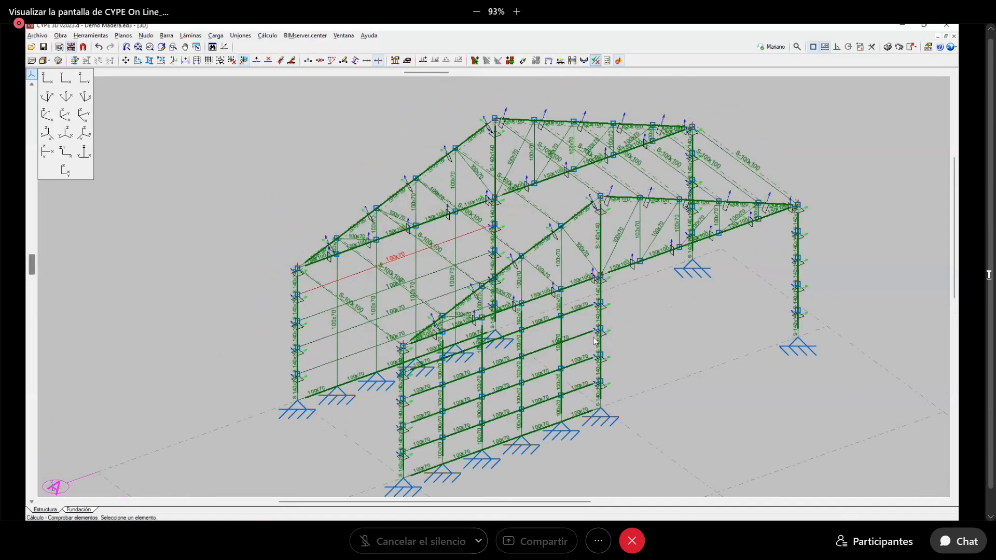
mouse_move(400, 262)
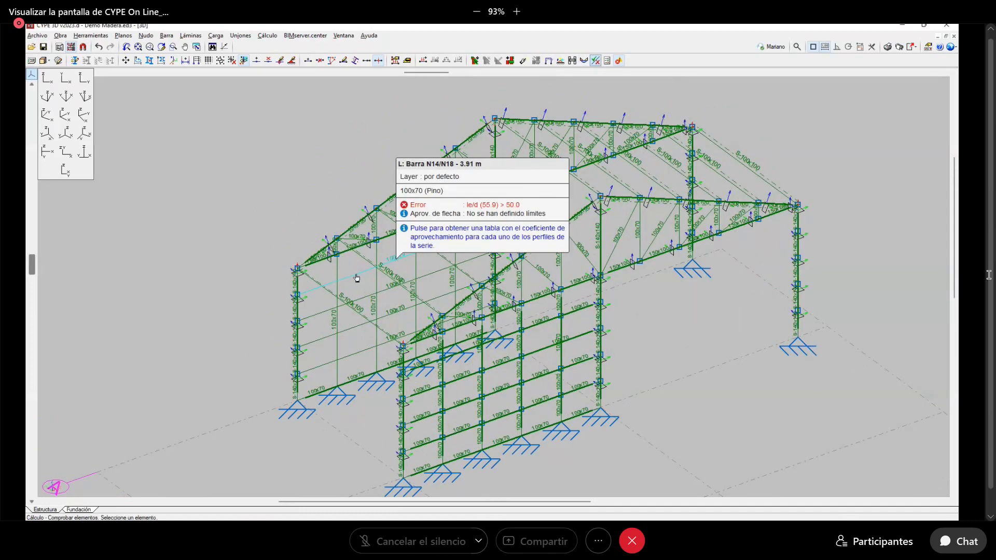
mouse_move(547, 419)
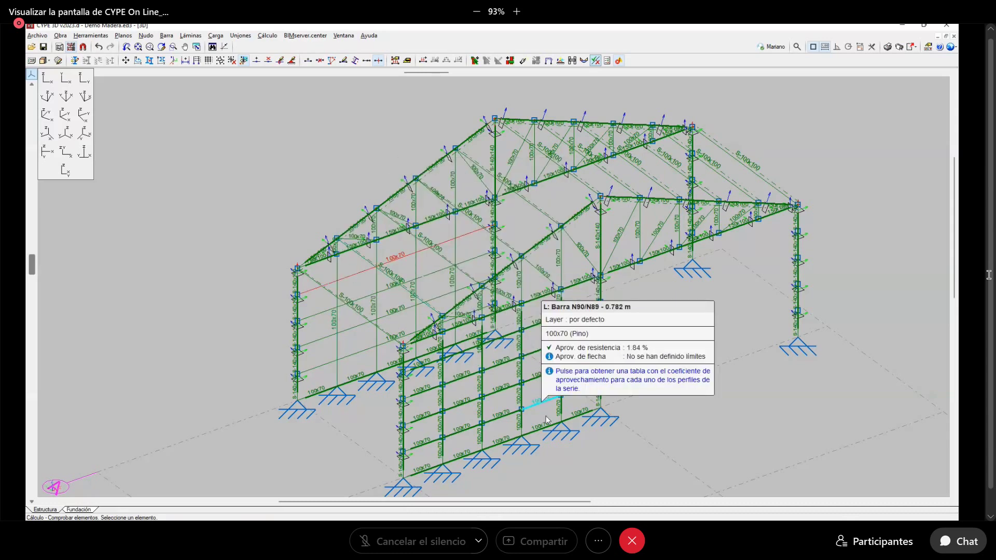
Review the profile check table of the roof purlin next to the eaves above the side walls, keeping its profile
scroll(587, 440, down, 3)
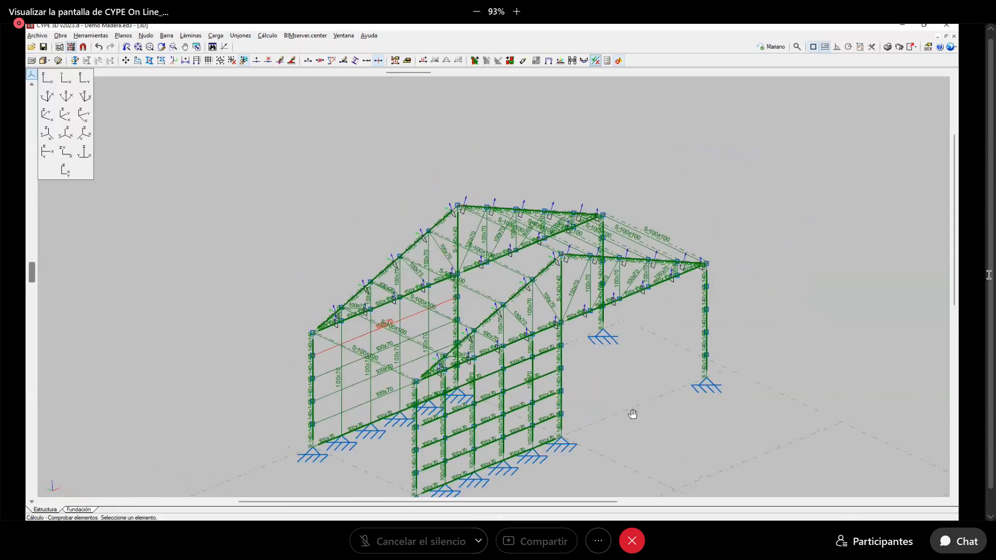
middle_drag(632, 413, 699, 383)
mouse_move(528, 313)
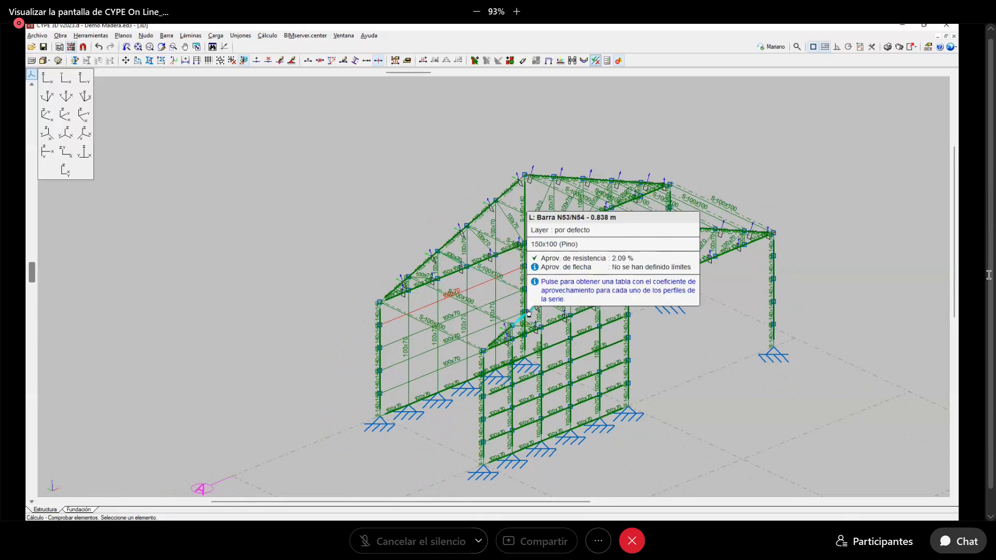
click(473, 304)
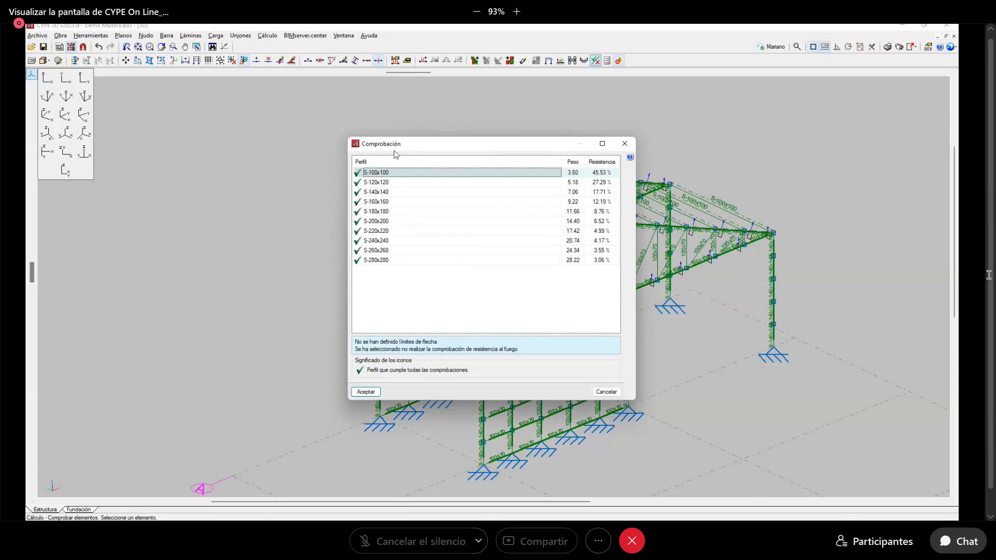
click(612, 393)
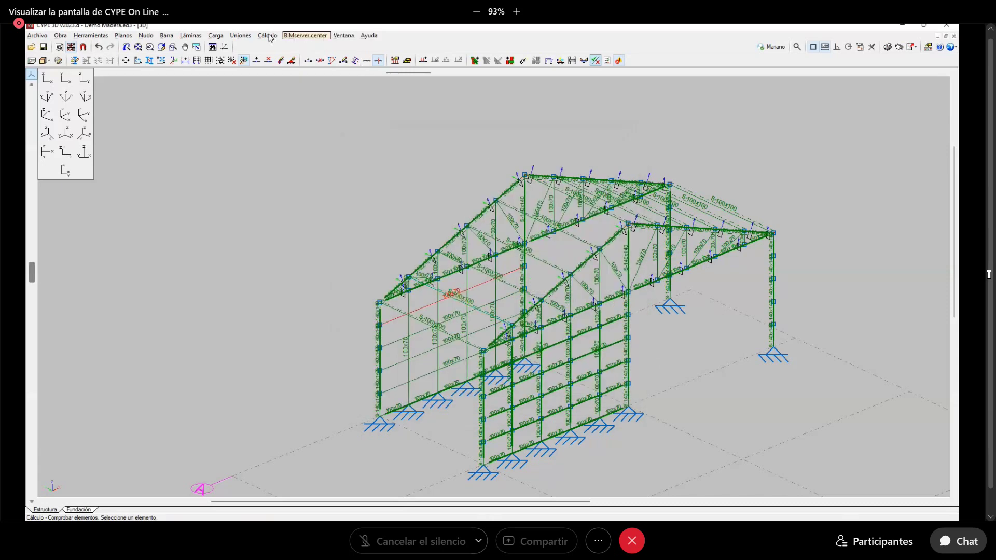
Set the Q 1 uniform load on the roof panel above the two side walls to 0.1
click(213, 47)
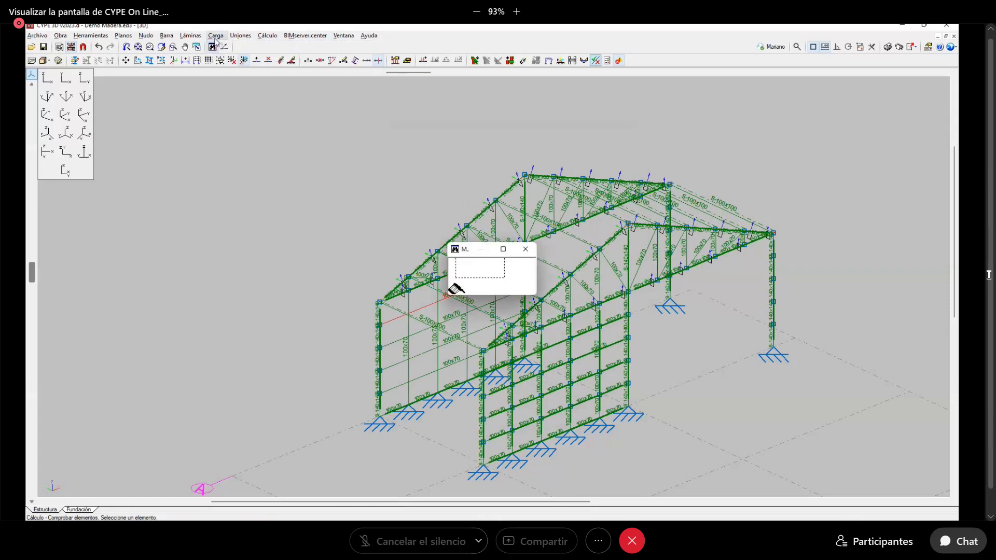
click(216, 36)
click(275, 262)
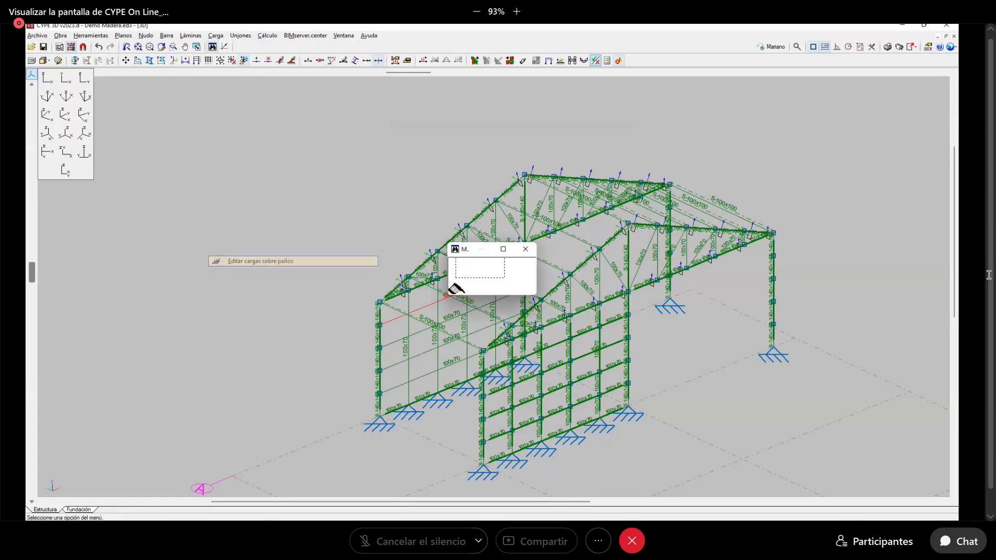
click(560, 249)
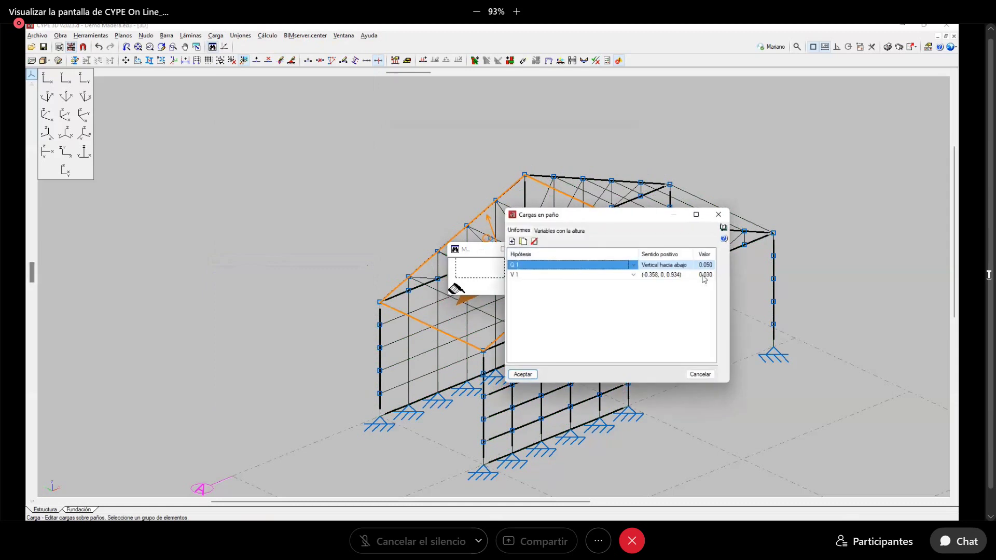
click(706, 265)
text(.1)
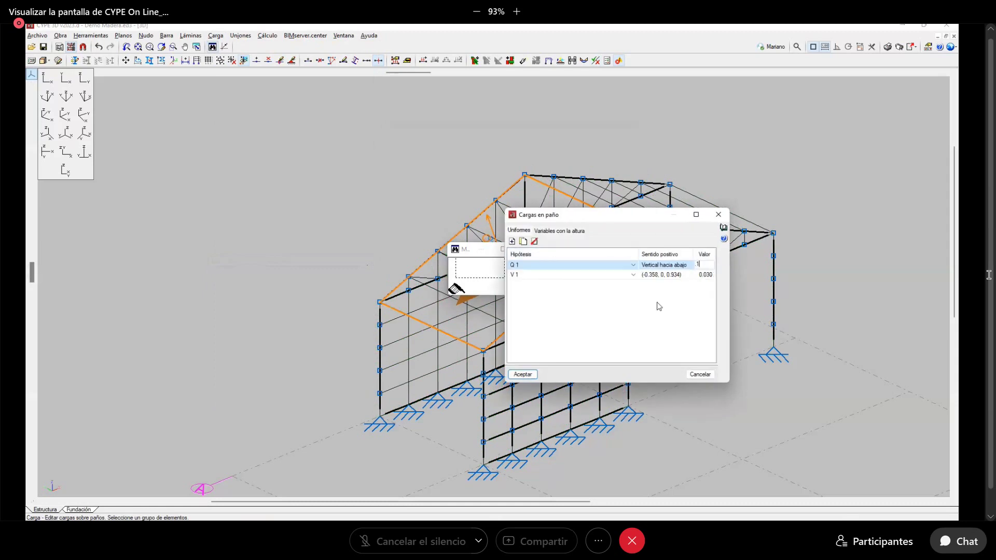
click(531, 374)
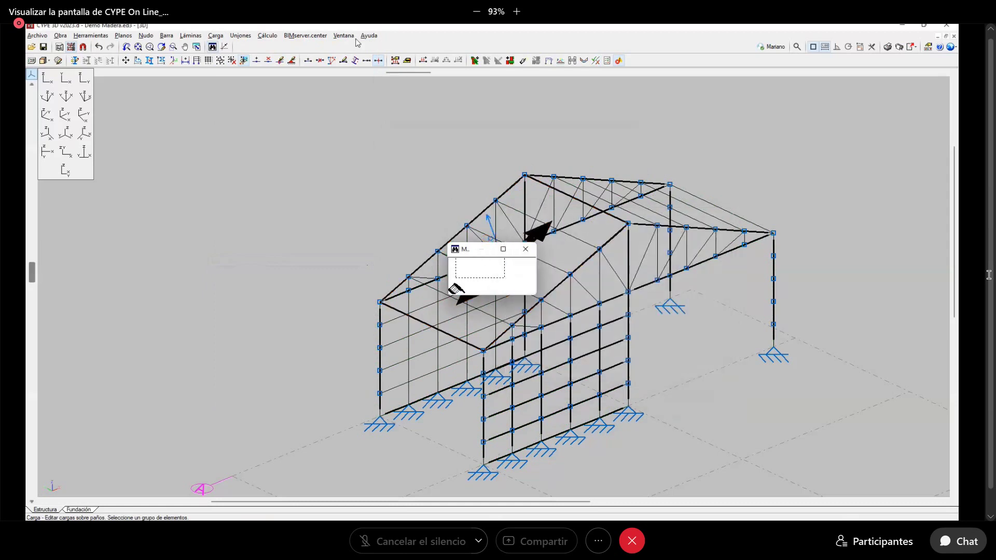
Recalculate the structure without sizing profiles and with bar checking, and display the element check, accepting default values for the missing parameters
click(275, 35)
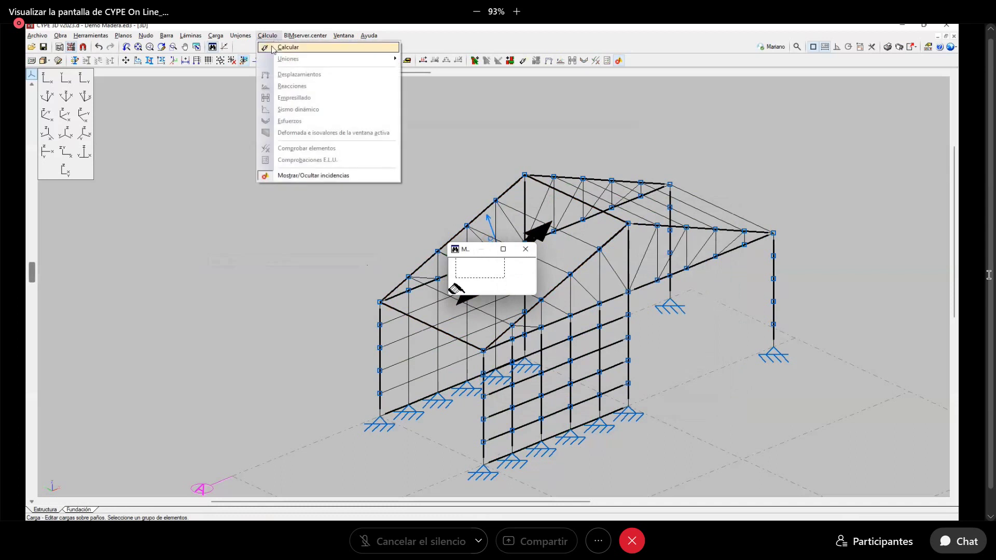
click(276, 47)
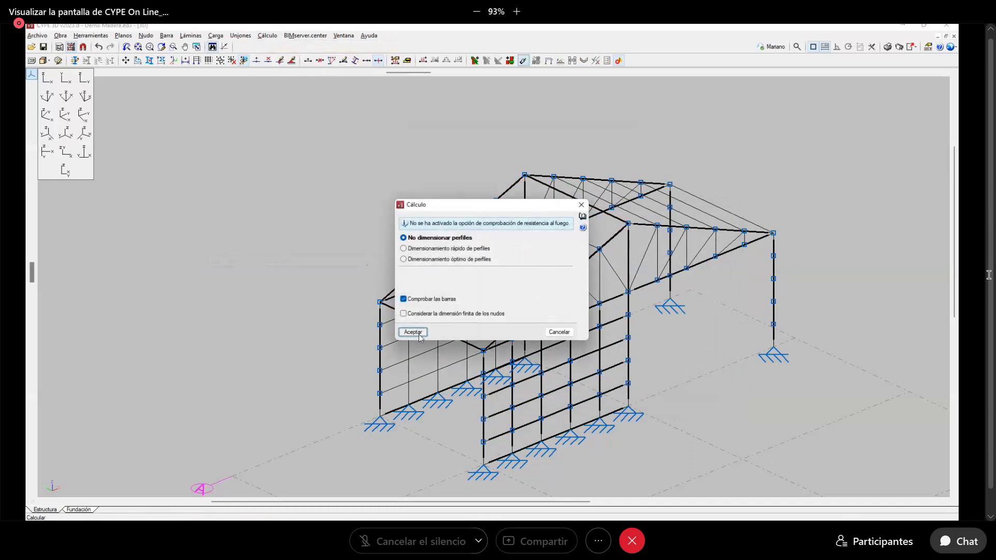
mouse_move(437, 254)
click(418, 332)
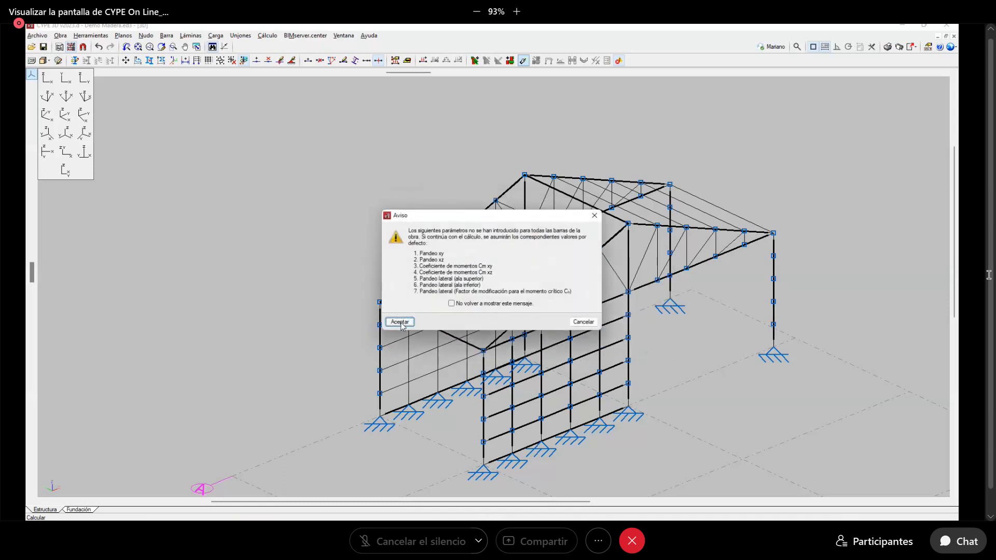
click(400, 322)
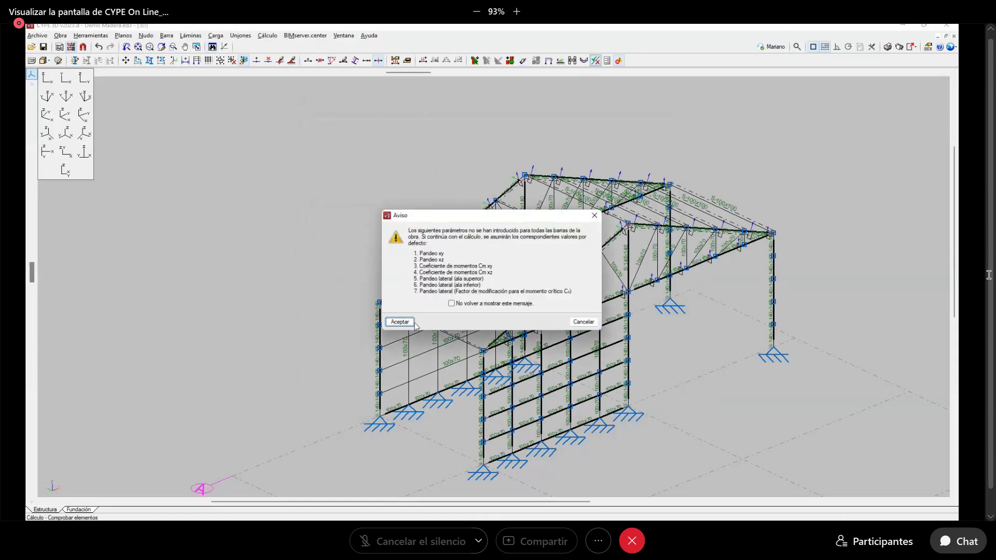
click(402, 324)
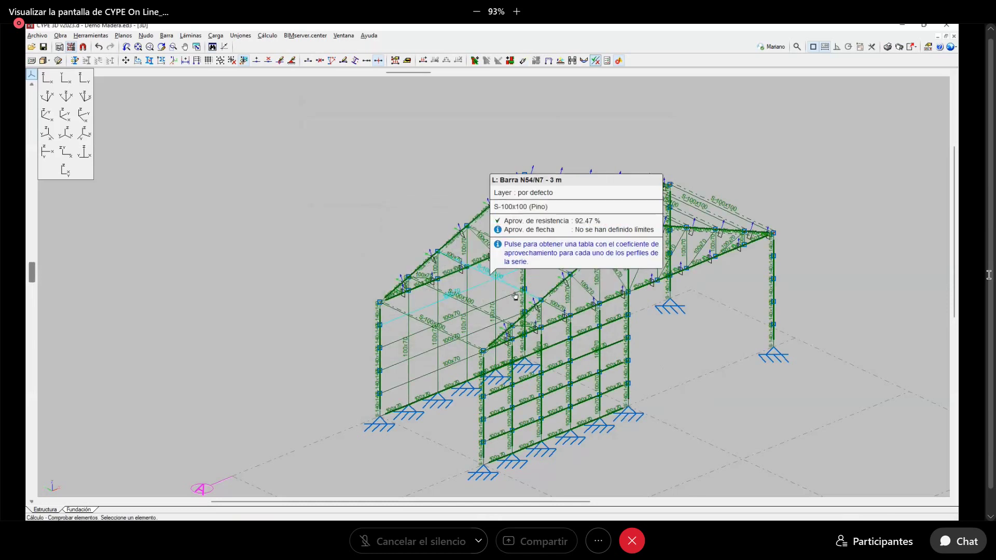
Review the strength utilisation of the S-100x100 profile for roof bar N54/N7 in its profile check table, keeping the profile
click(513, 292)
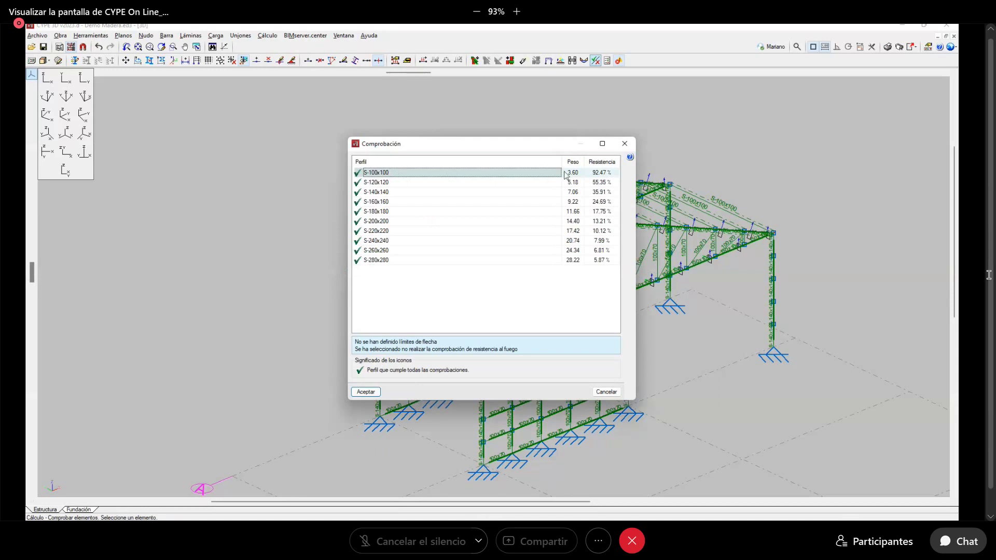
click(601, 173)
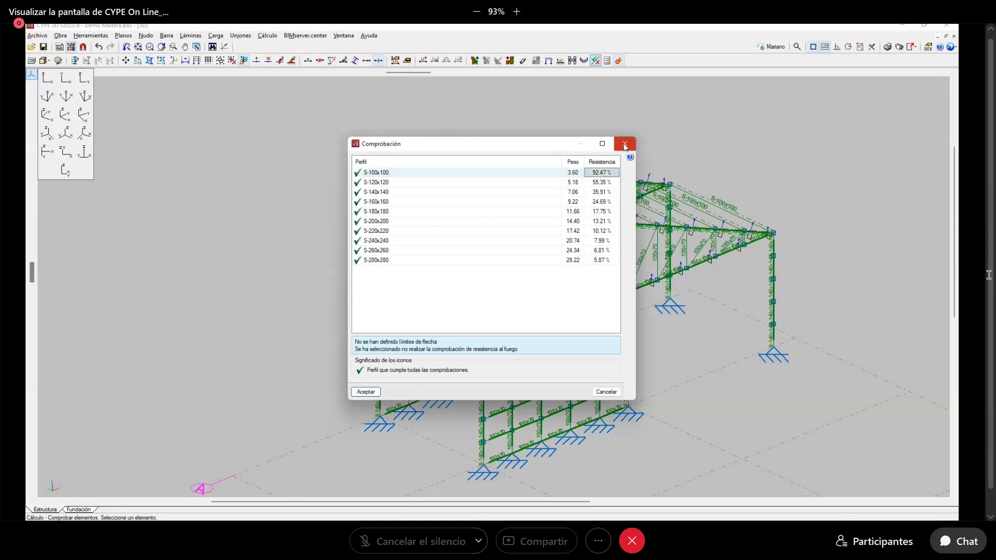
click(625, 145)
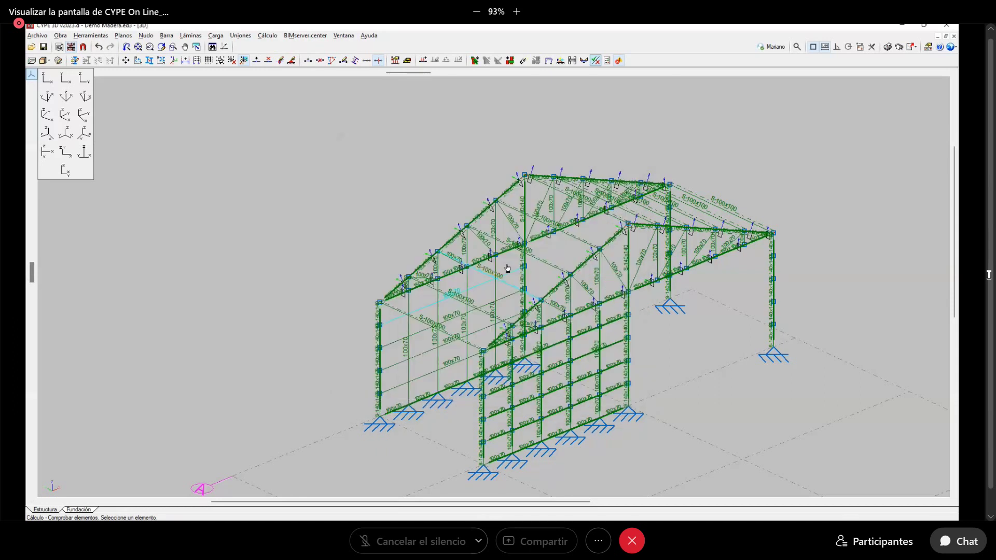
Open the ultimate limit state checks of roof bar N54/N7 and review its tension, compression, shear X and Y, and bending X checks
click(607, 62)
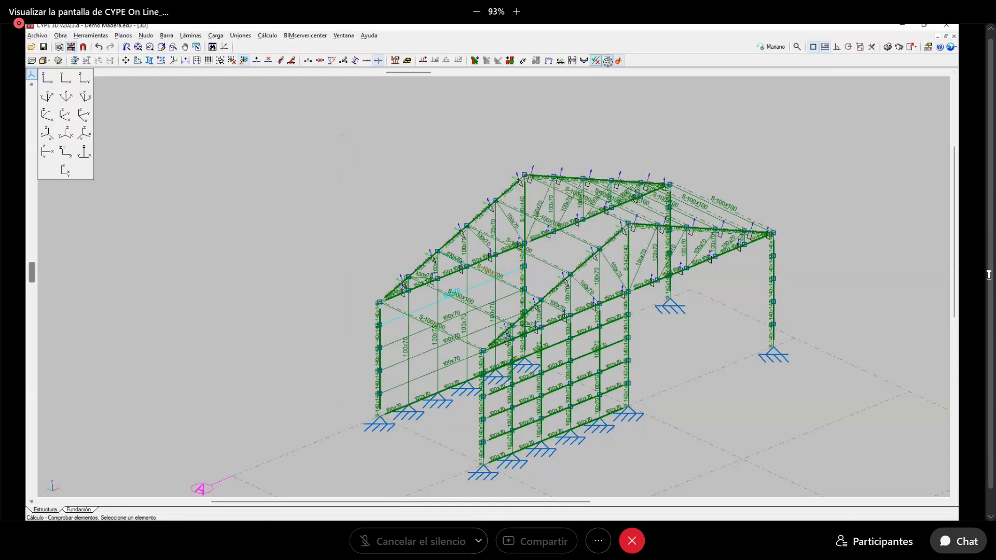
click(502, 284)
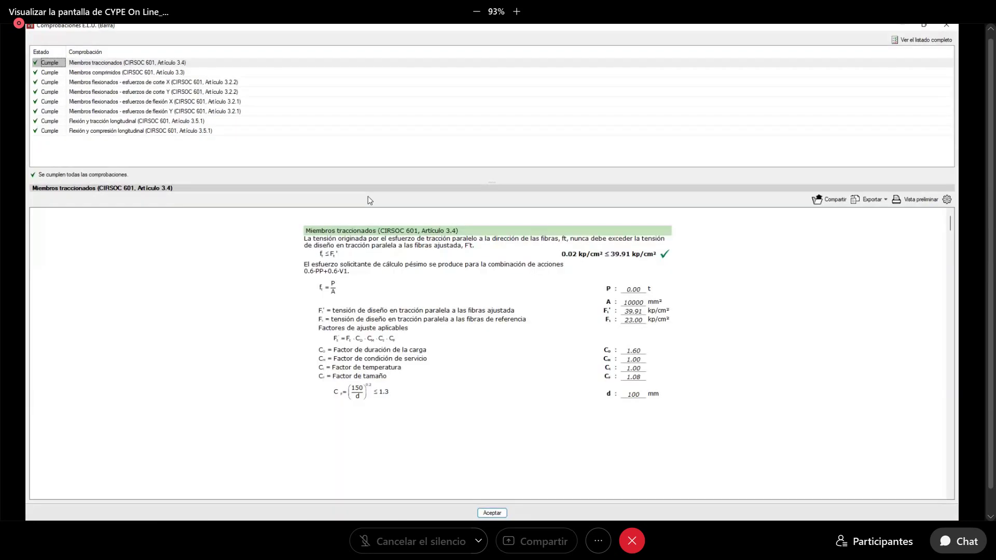
click(94, 65)
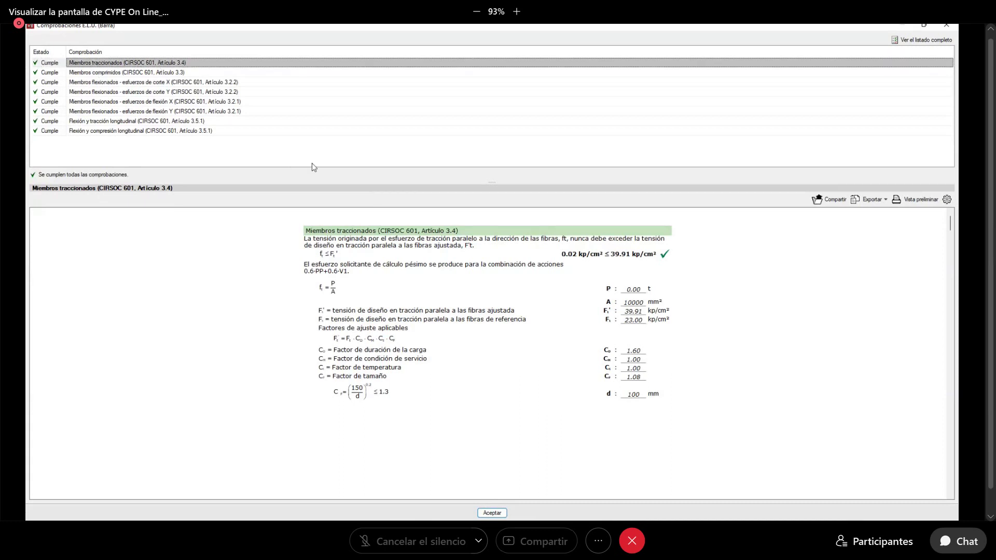
click(96, 72)
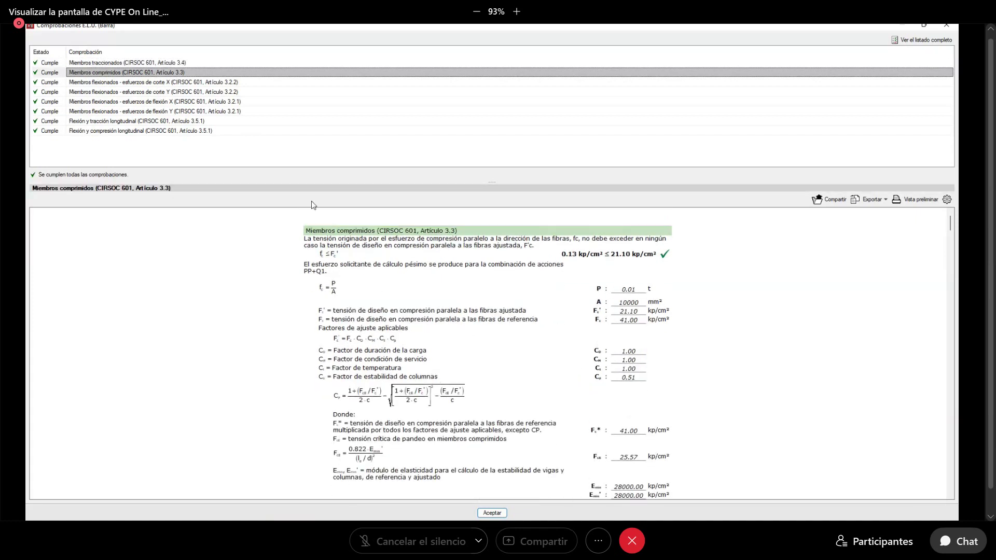
click(118, 84)
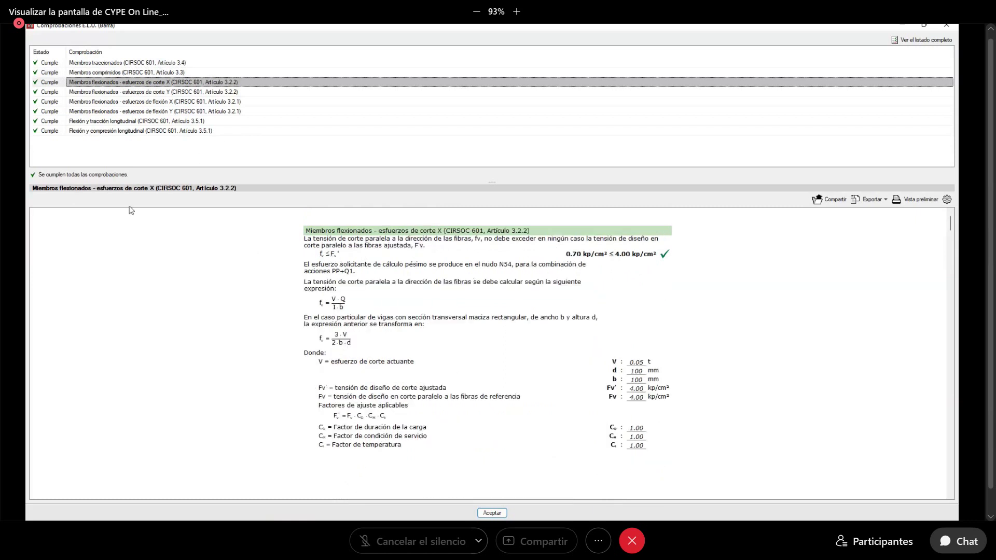
click(161, 92)
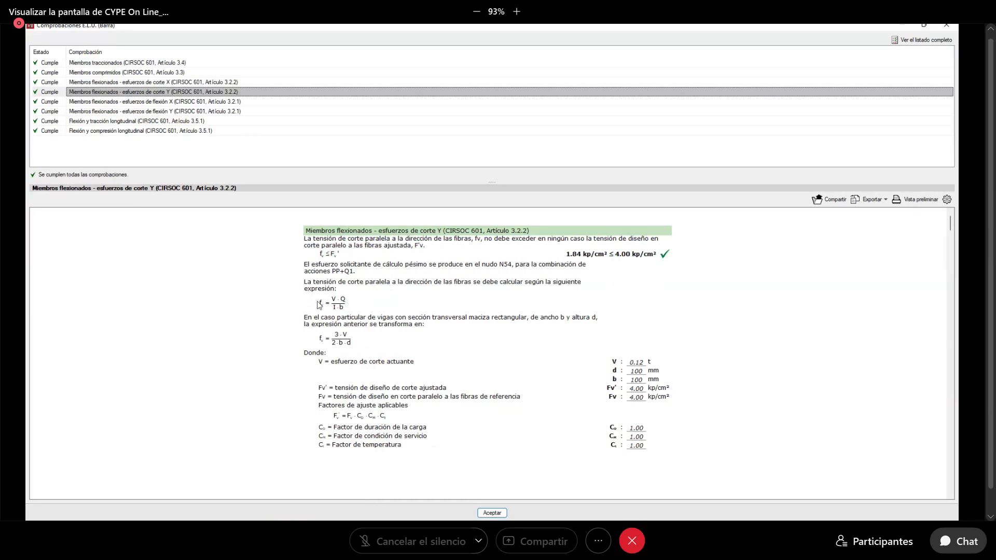
click(148, 104)
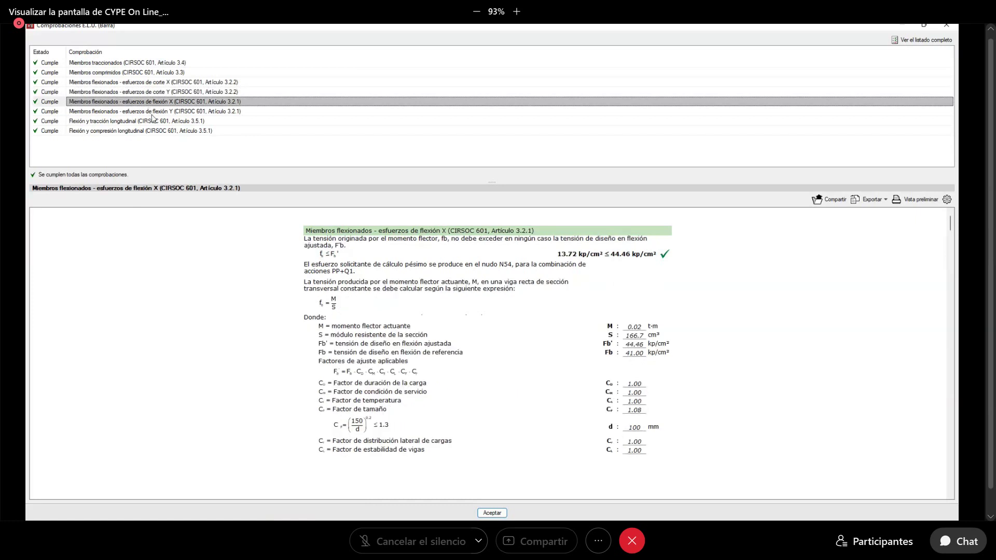
Examine the bar's combined bending with longitudinal tension and compression checks, including the compression formulas and result table, and close the checks
click(163, 123)
click(165, 133)
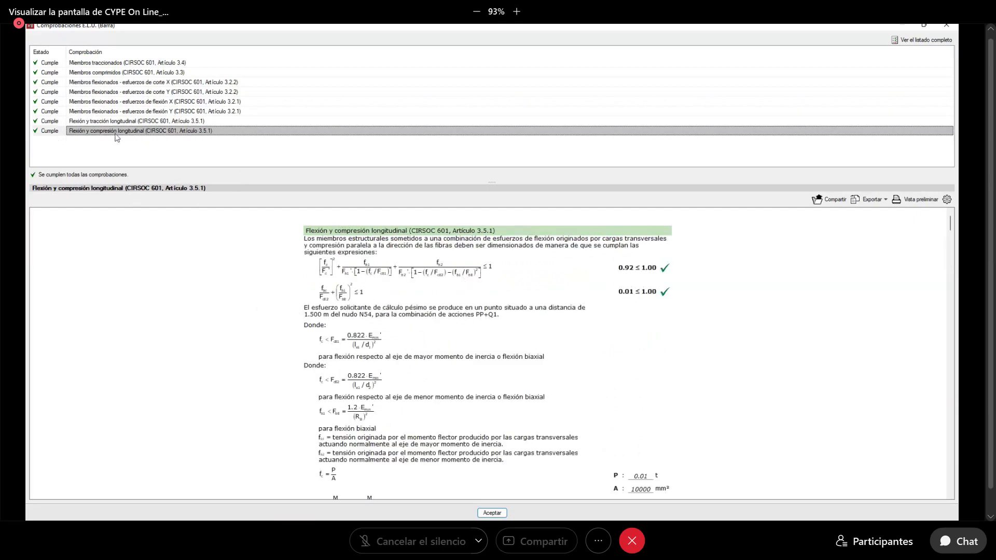
scroll(590, 307, down, 3)
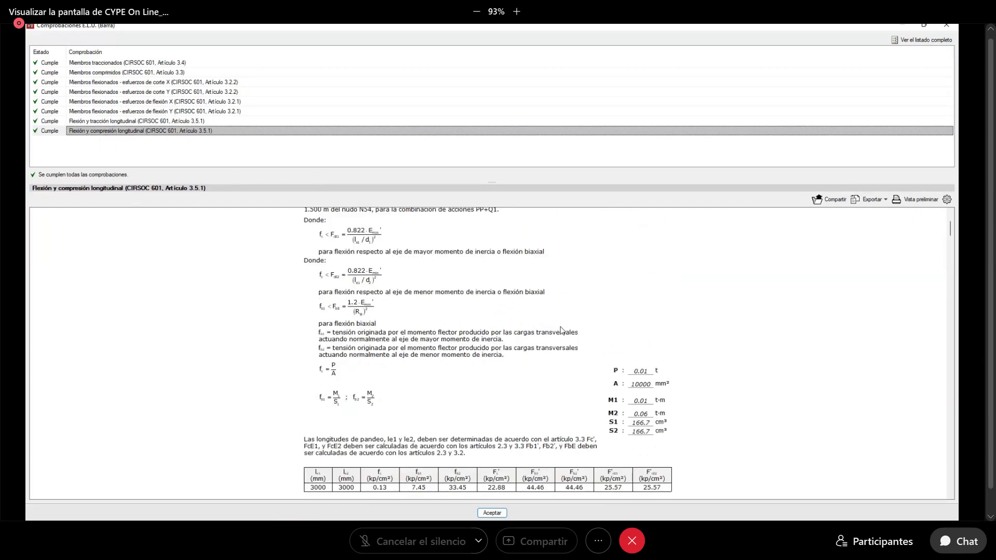
scroll(606, 248, up, 3)
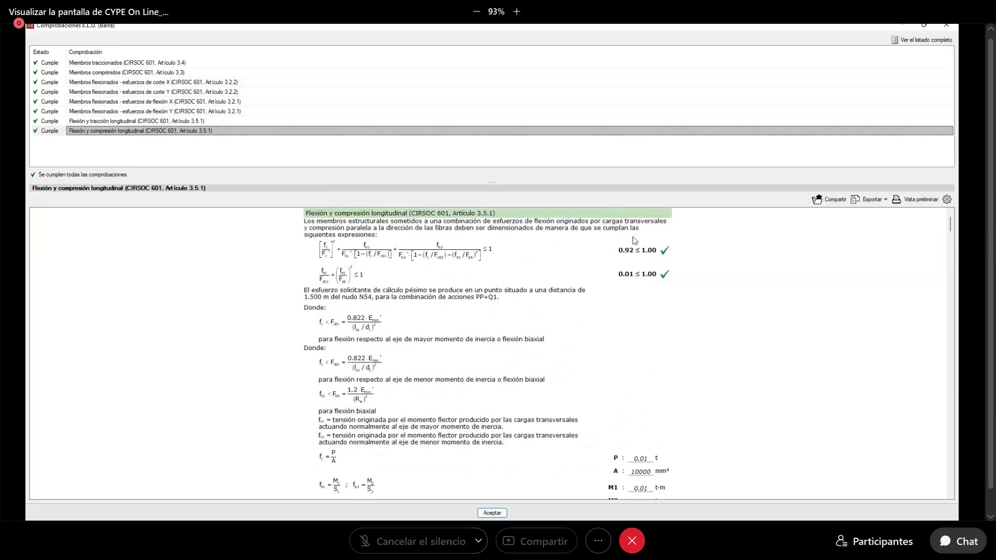
click(946, 25)
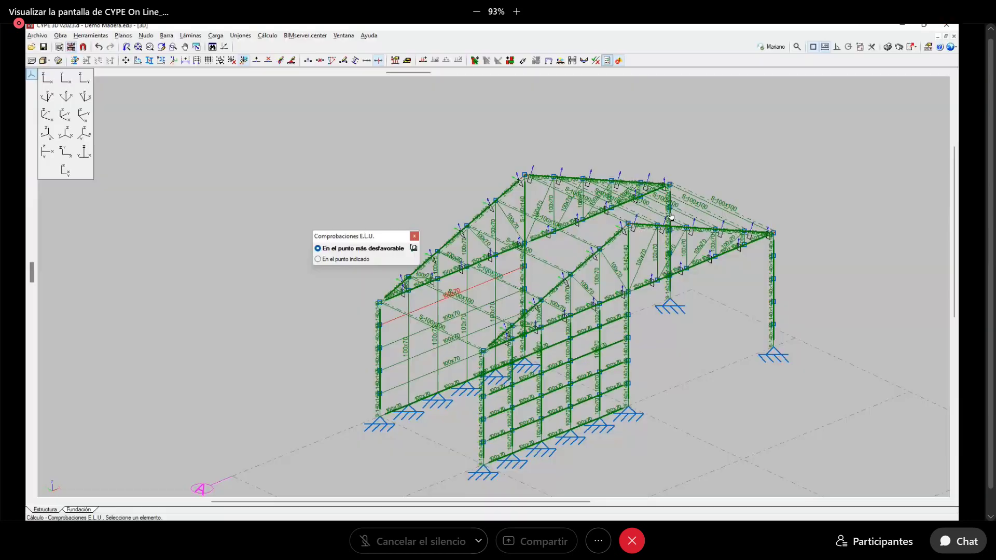
Display the deformed shape and contour values of the structure for the displacement combination PP+Q1+V1
click(344, 36)
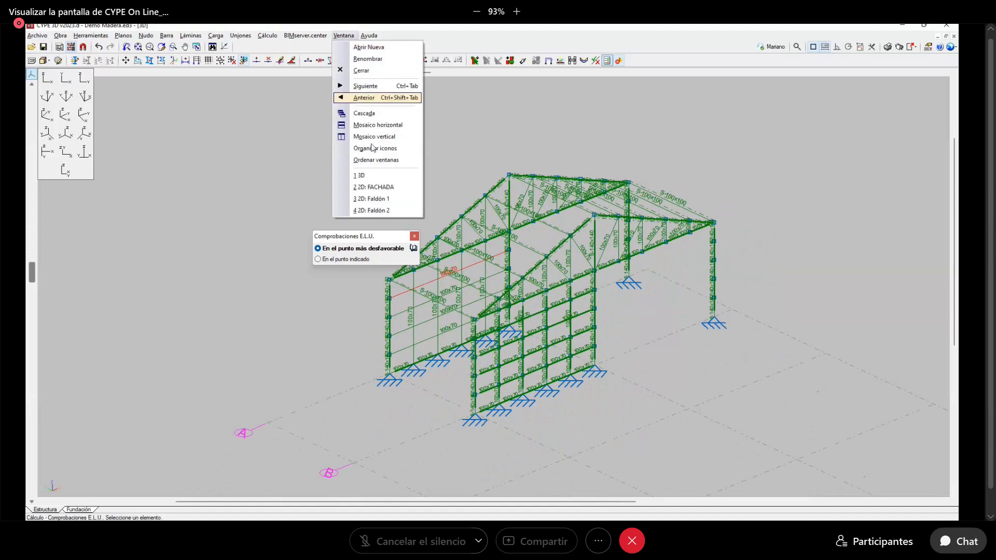
click(343, 35)
click(274, 35)
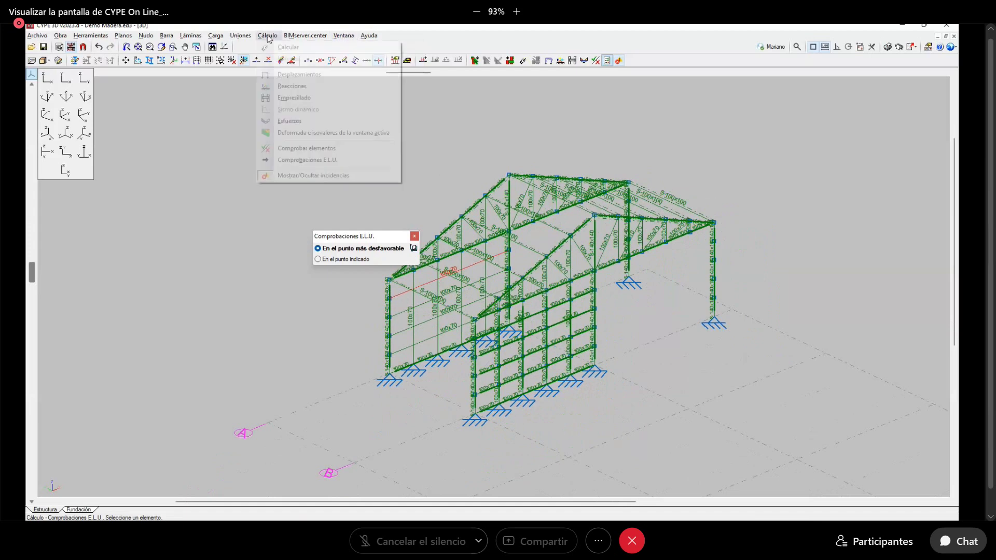
click(290, 134)
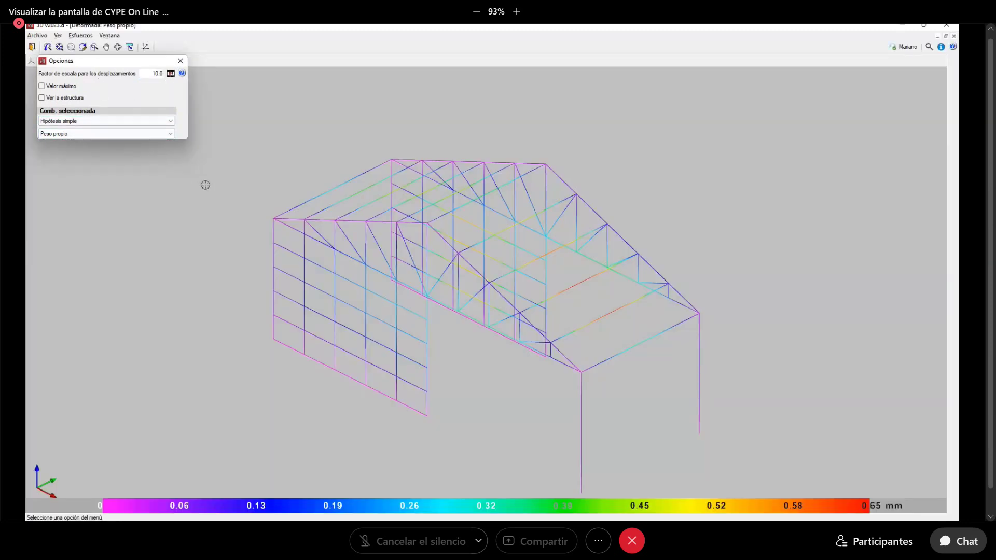
click(82, 123)
click(69, 134)
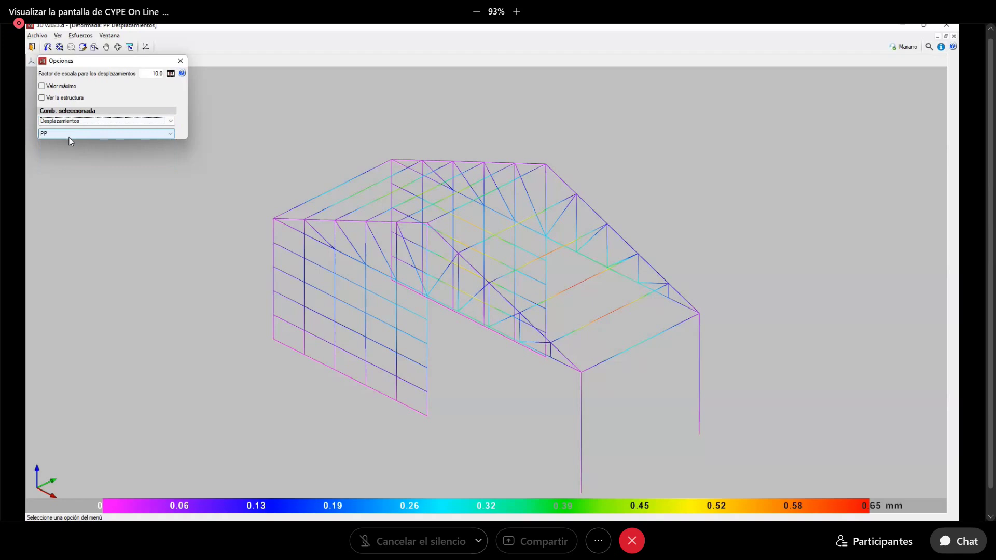
scroll(69, 134, down, 2)
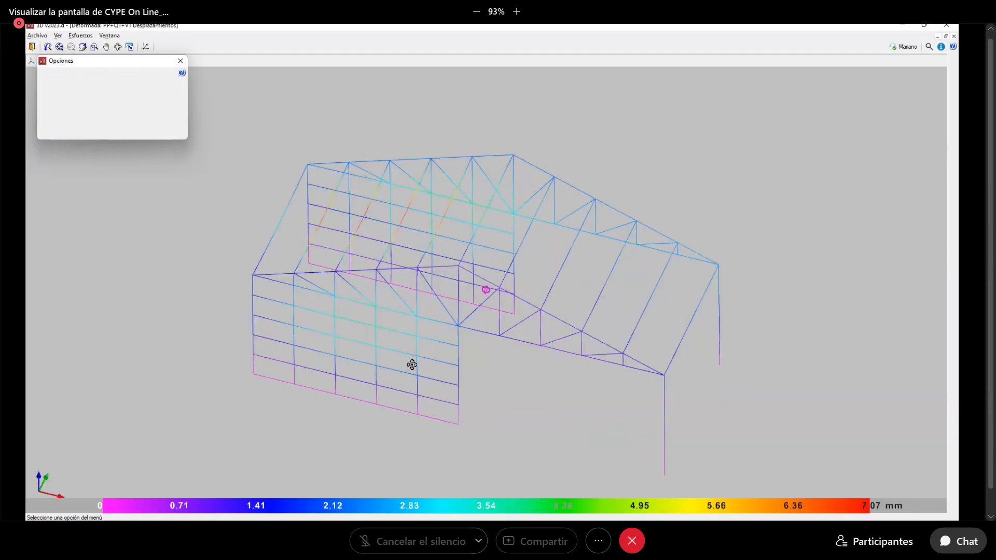
middle_drag(411, 362, 462, 358)
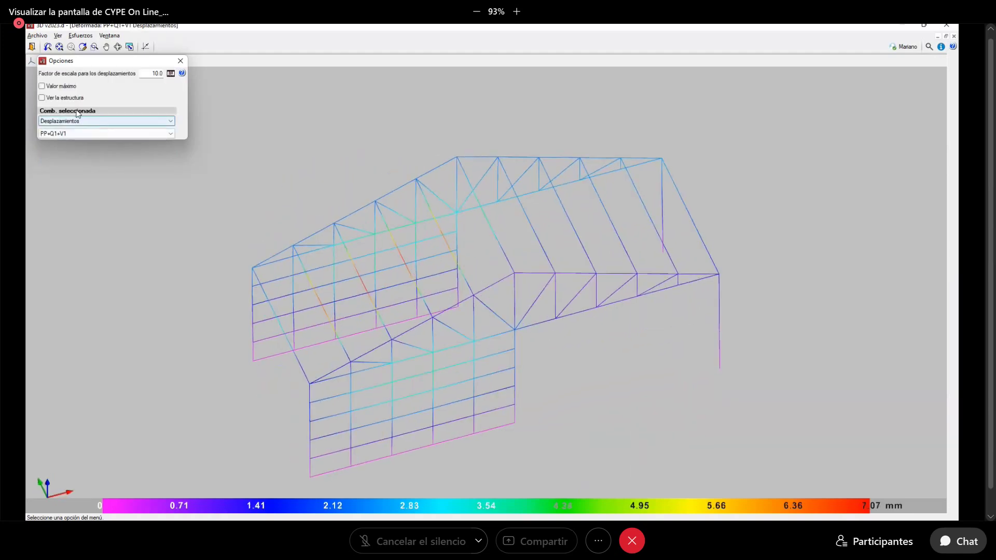
Animate the deformed shape, repeating it with the structure shown and a displacement scale factor of 25, and exit the deformation view
click(170, 74)
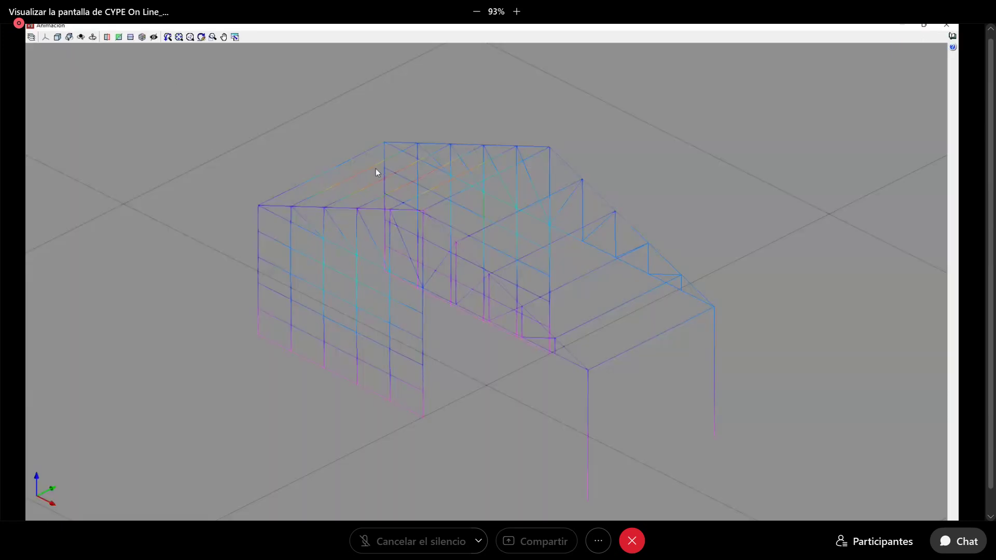
key(Escape)
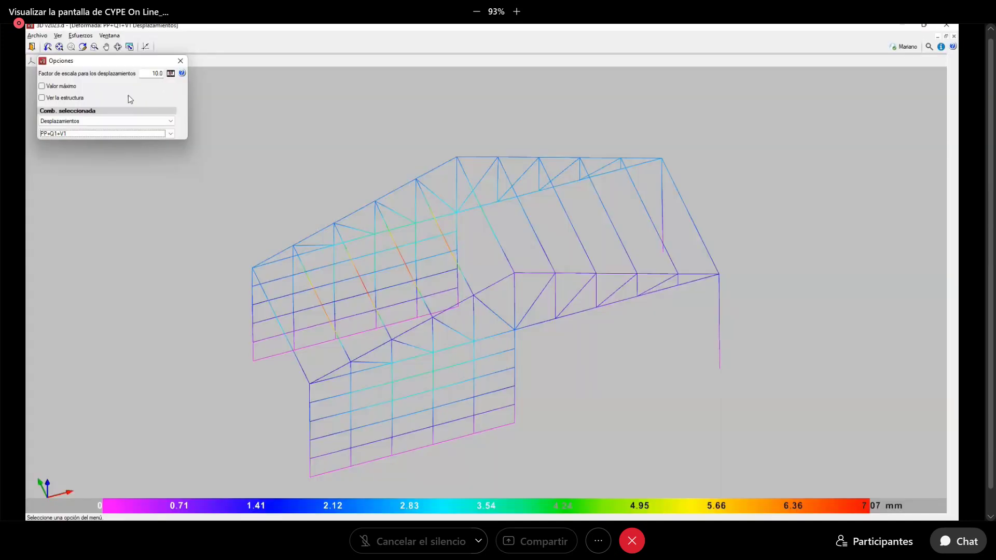
click(59, 100)
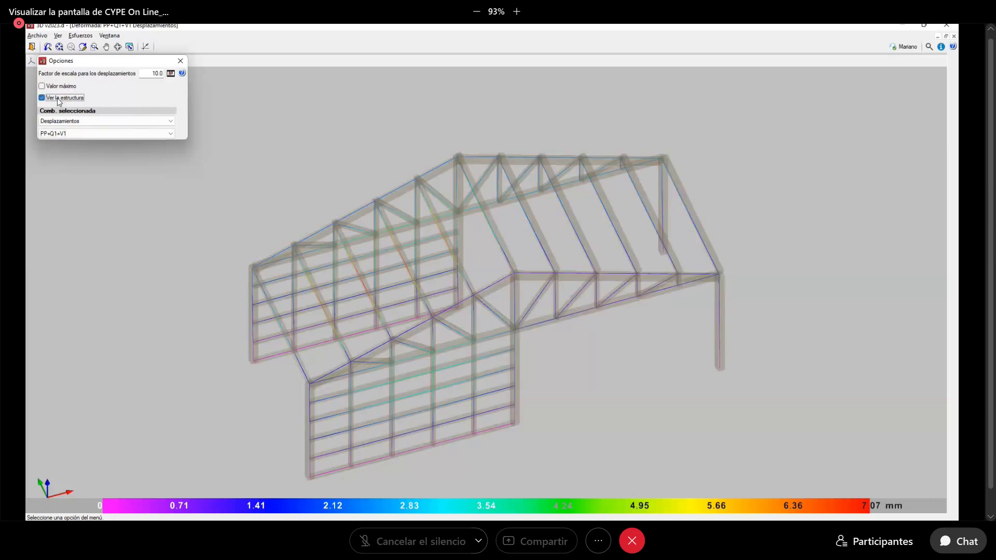
click(155, 74)
text(25)
click(61, 99)
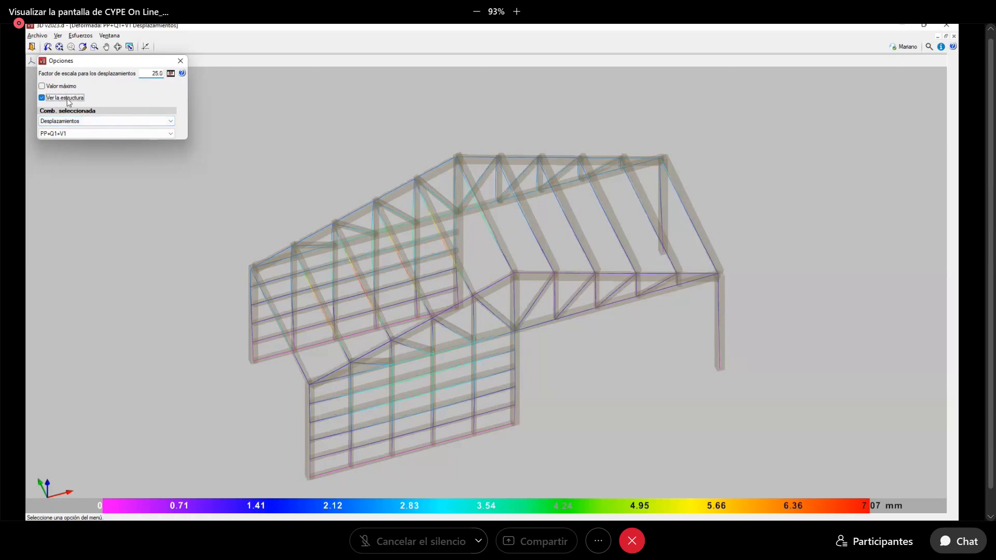
click(70, 98)
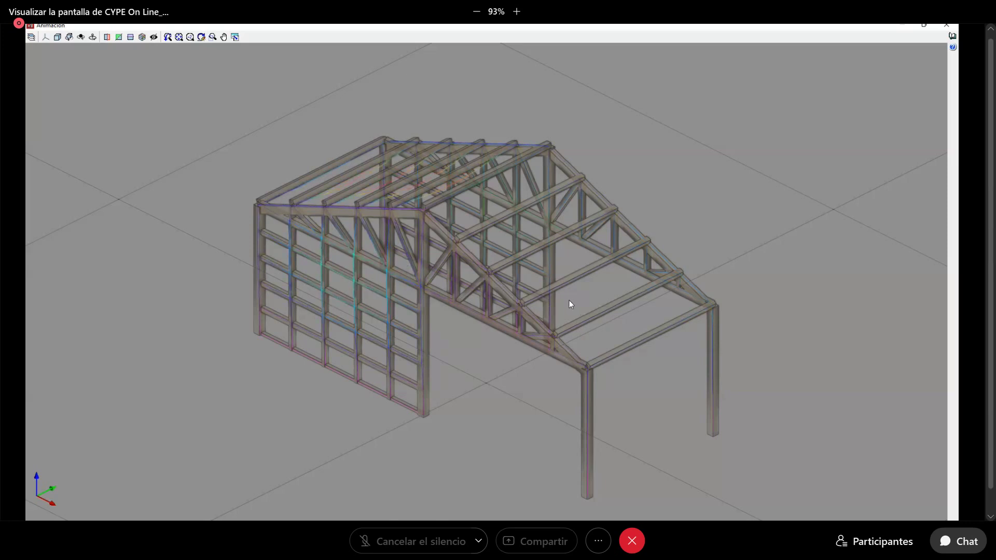
click(945, 27)
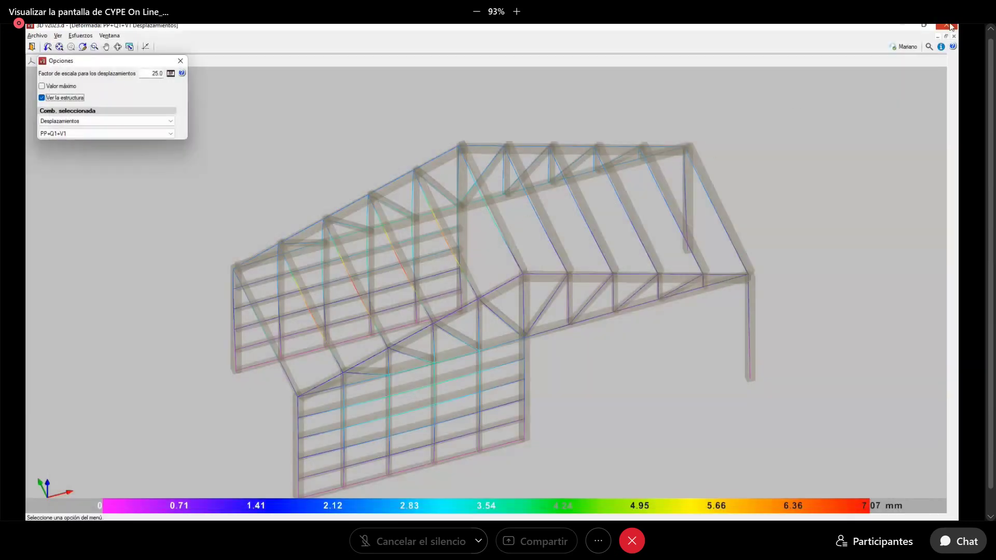
click(949, 26)
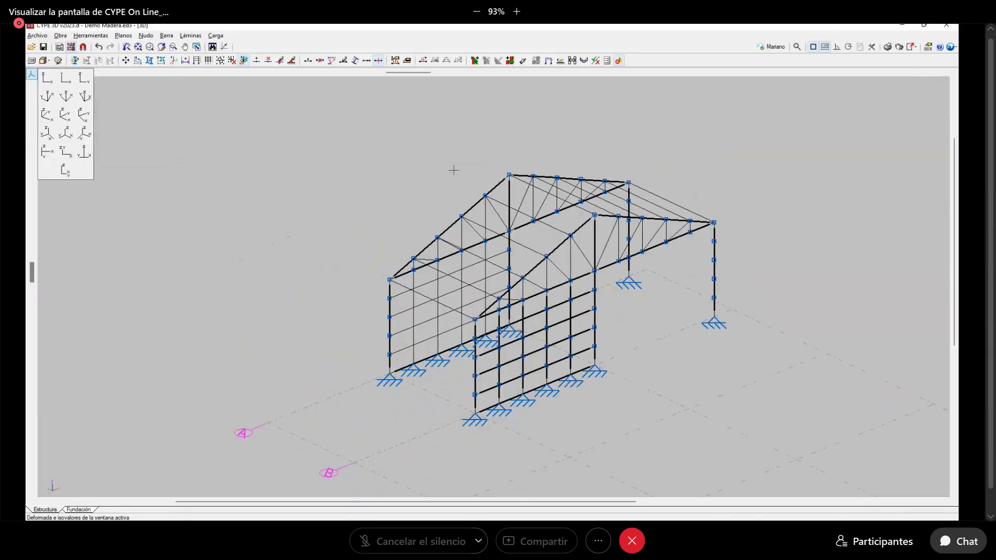
Try to create a deflection group between the end nodes of roof bar N54/N7
click(166, 36)
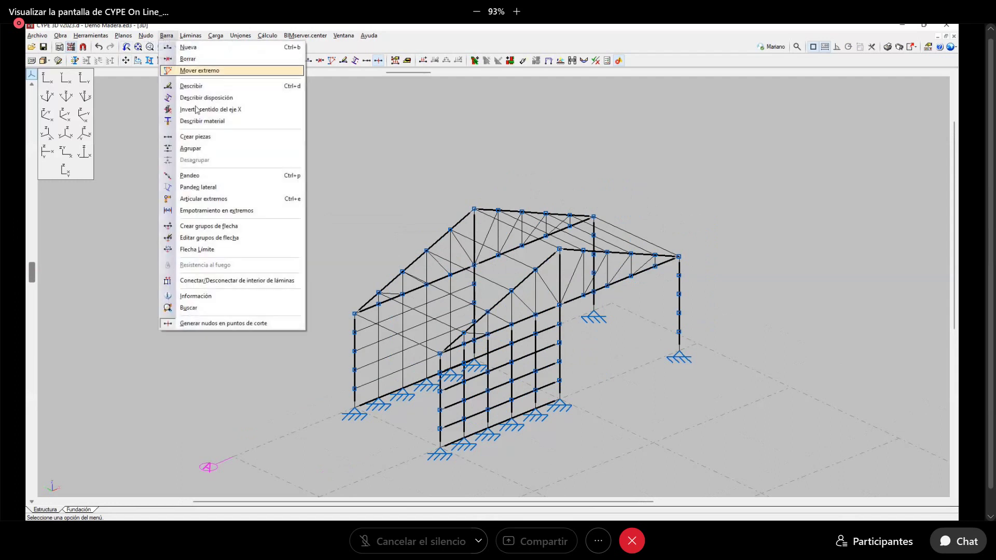
click(233, 229)
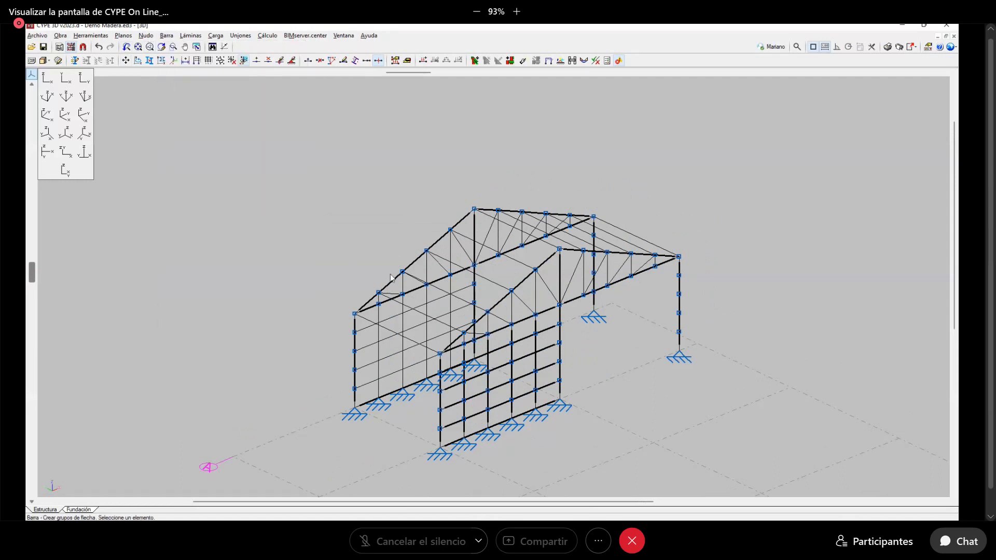
click(488, 313)
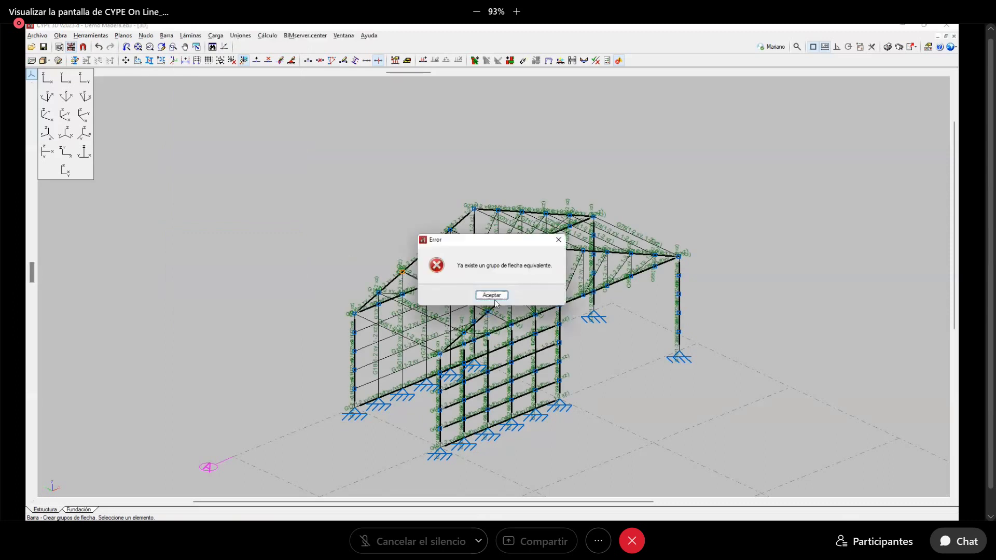
click(491, 293)
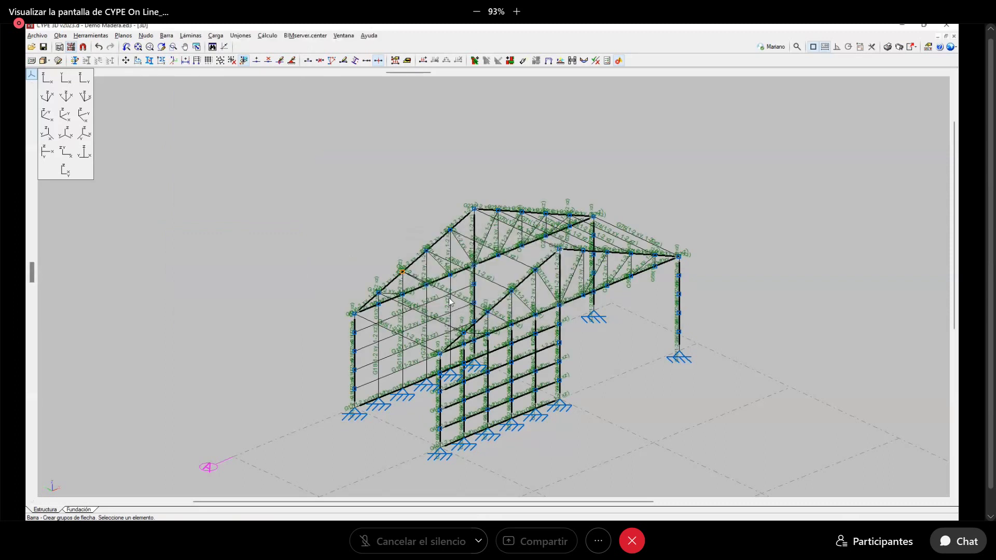
Assign a maximum absolute xy deflection limit of 10 mm to roof bar N54/N7
click(166, 35)
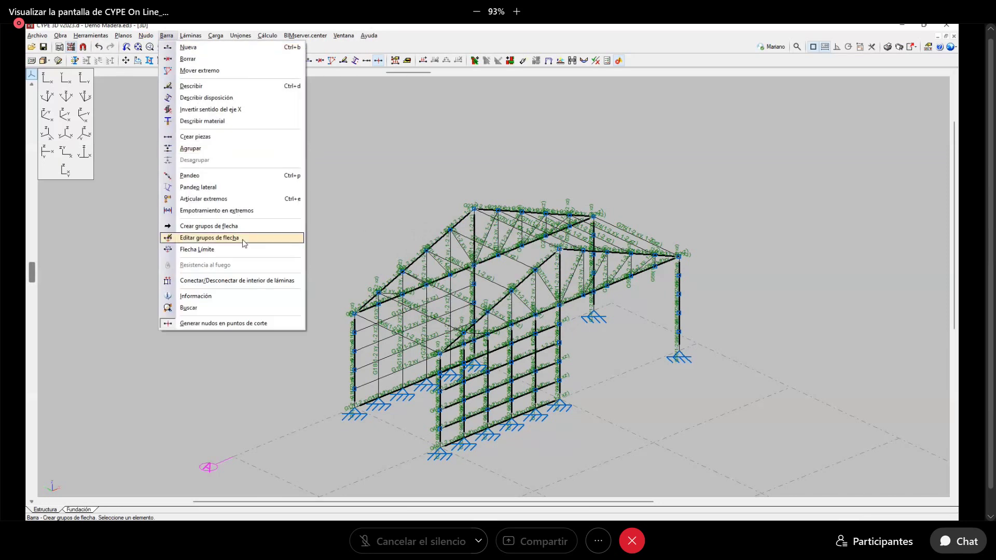
click(228, 250)
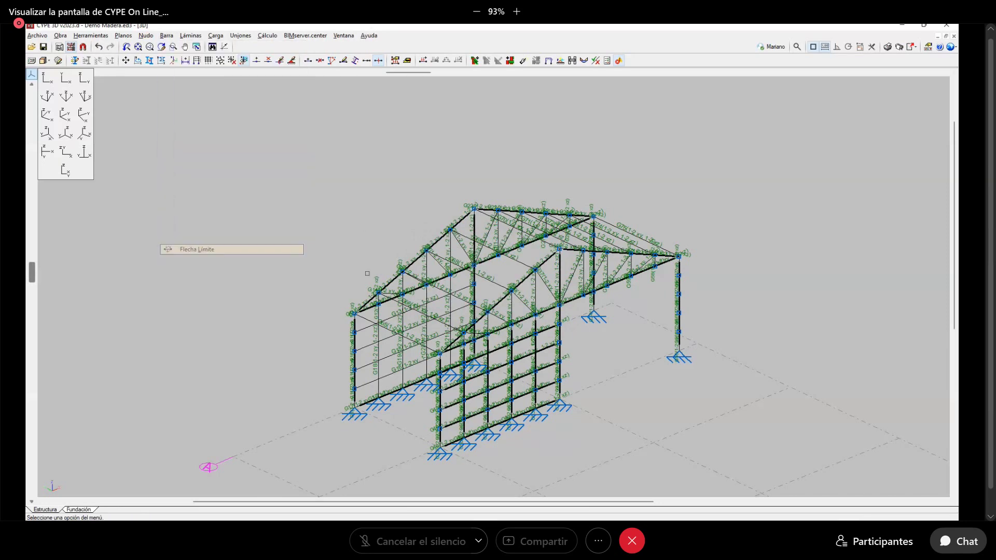
click(459, 301)
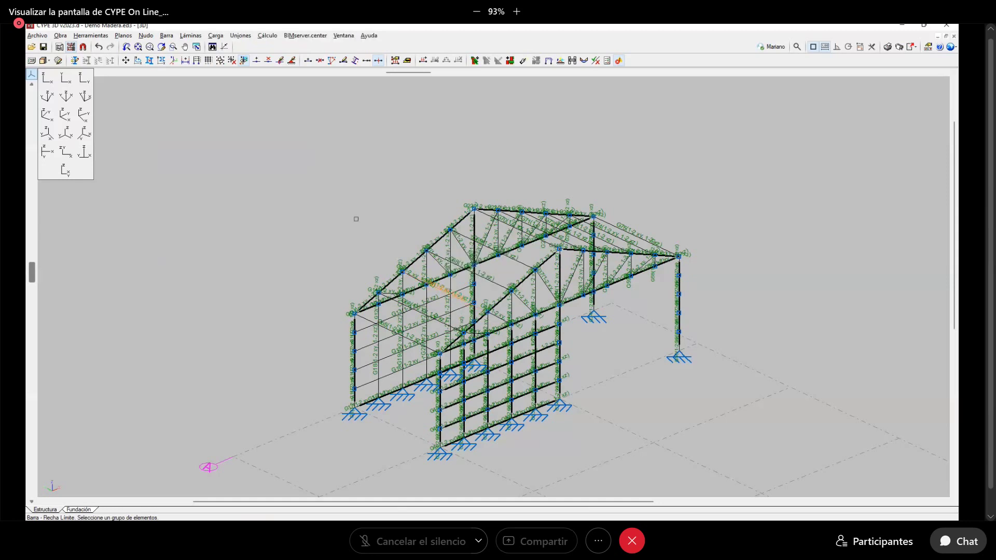
right_click(355, 218)
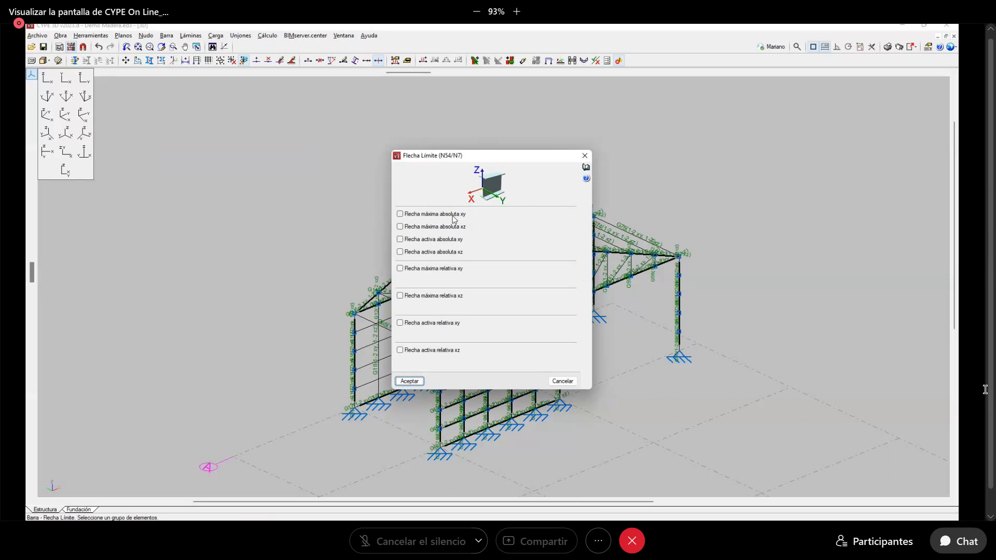
click(455, 218)
drag(524, 160, 688, 157)
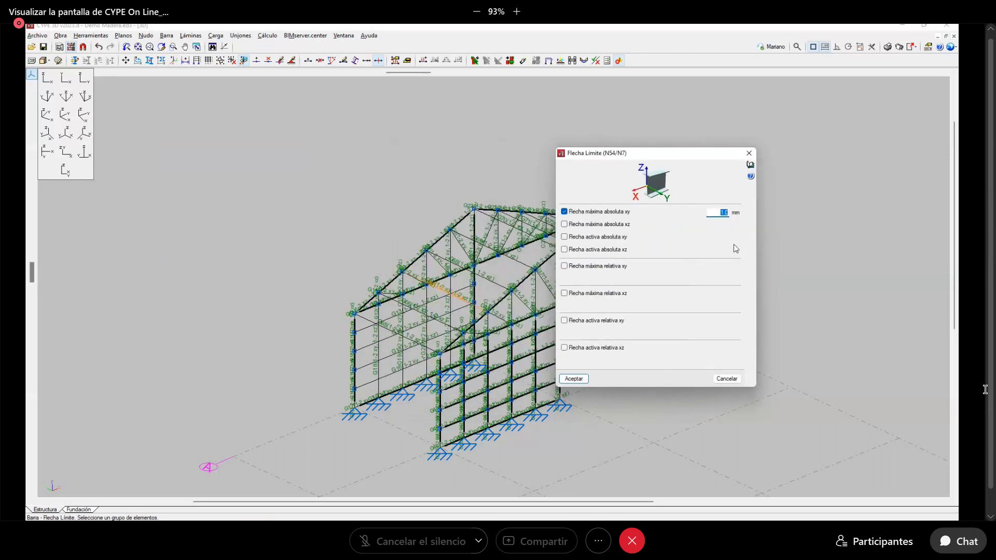
text(1)
Add a maximum relative xz deflection limit of L/300 to bar N54/N7 and accept the limits
click(602, 295)
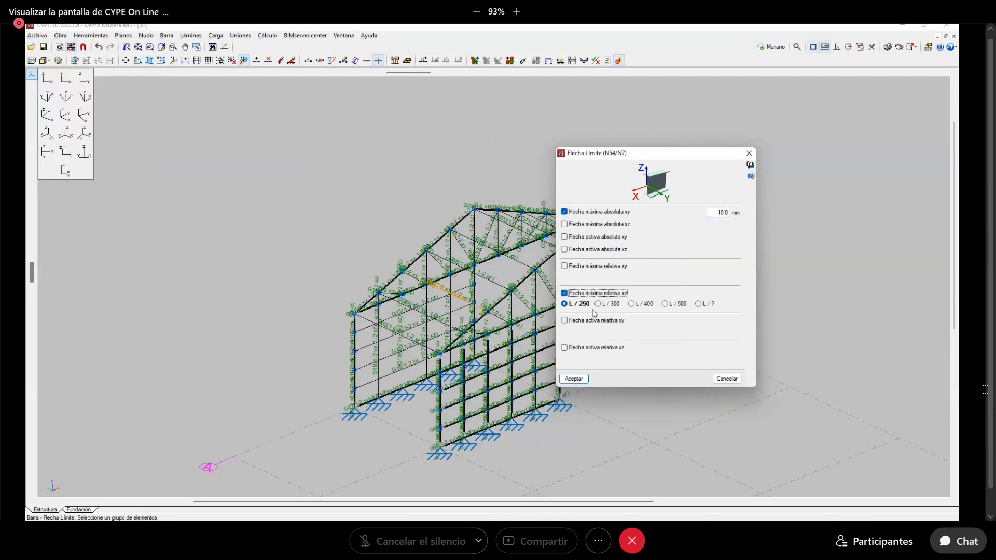
click(599, 304)
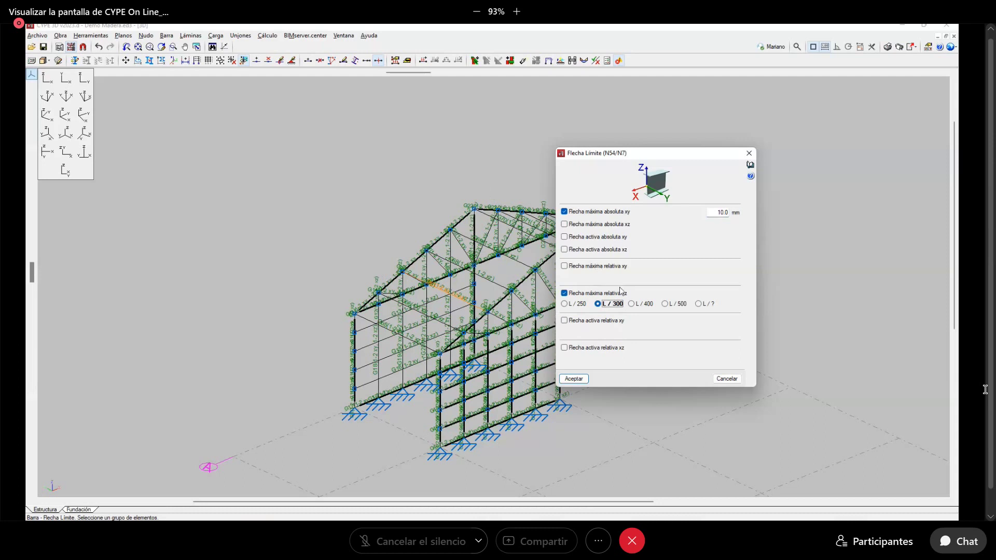
click(699, 304)
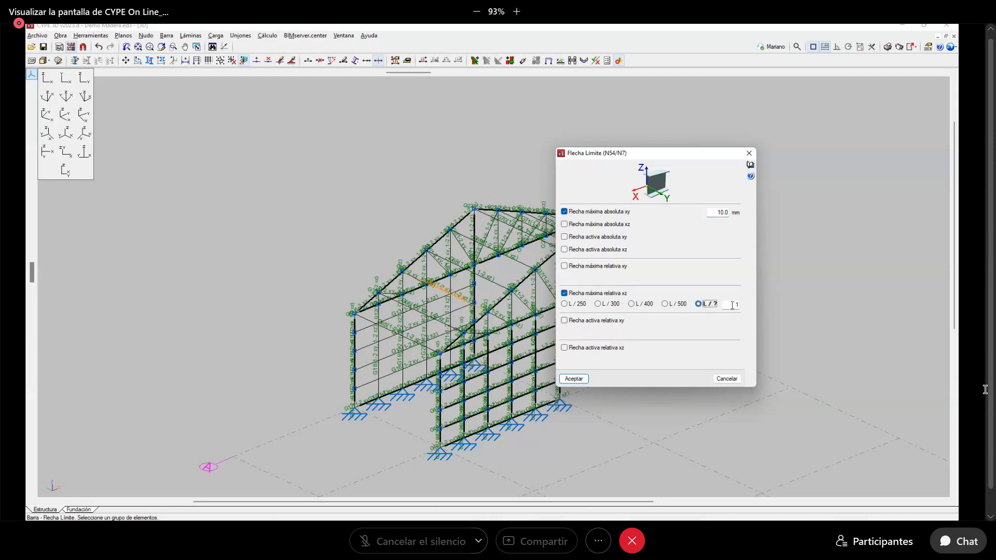
click(598, 305)
click(573, 379)
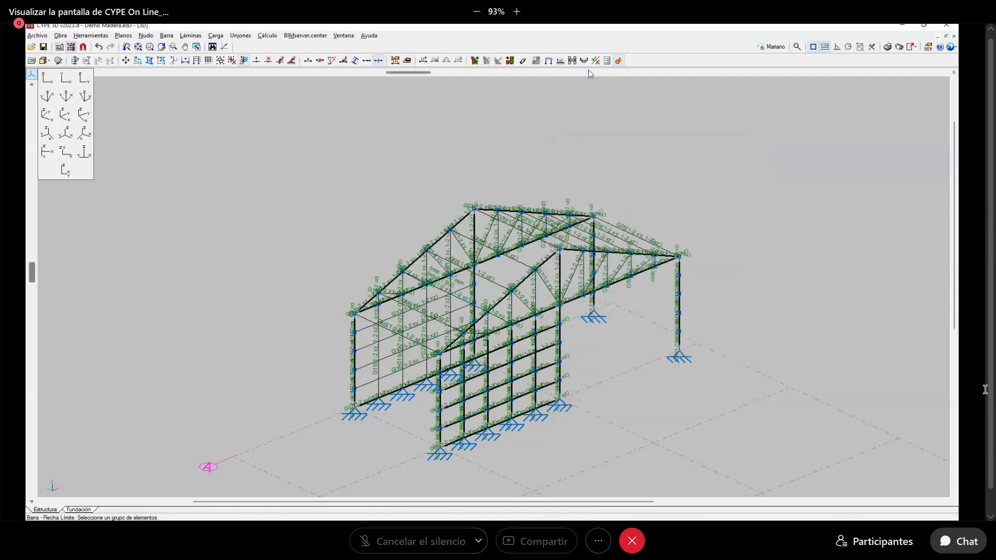
Recalculate the structure without sizing the profiles, with bar checking enabled, and close the final calculation report
click(524, 61)
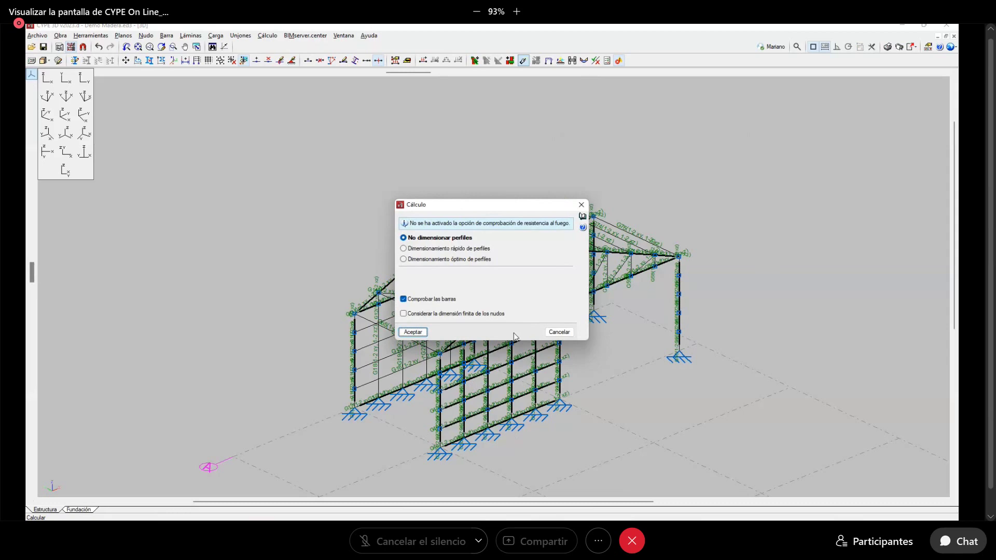
click(413, 332)
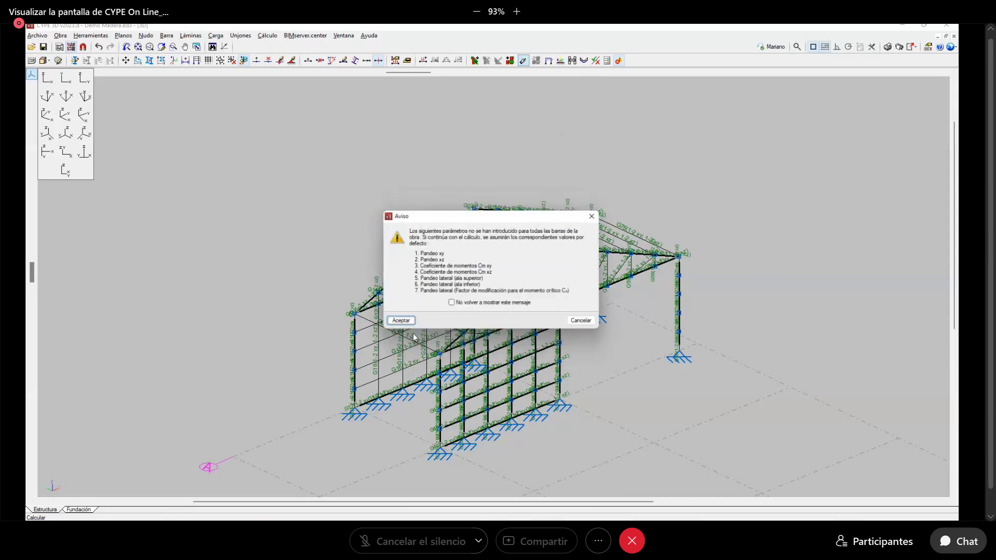
click(399, 322)
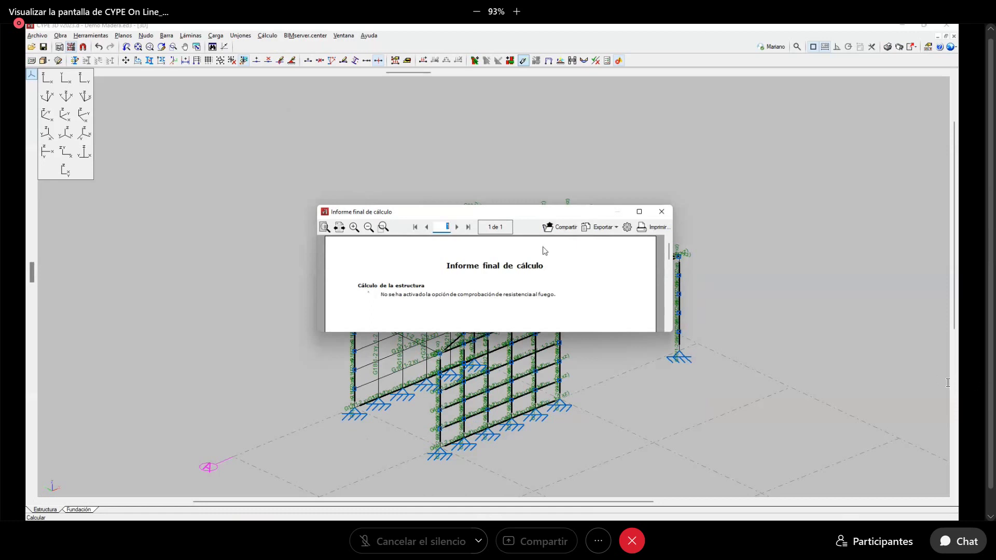
click(661, 212)
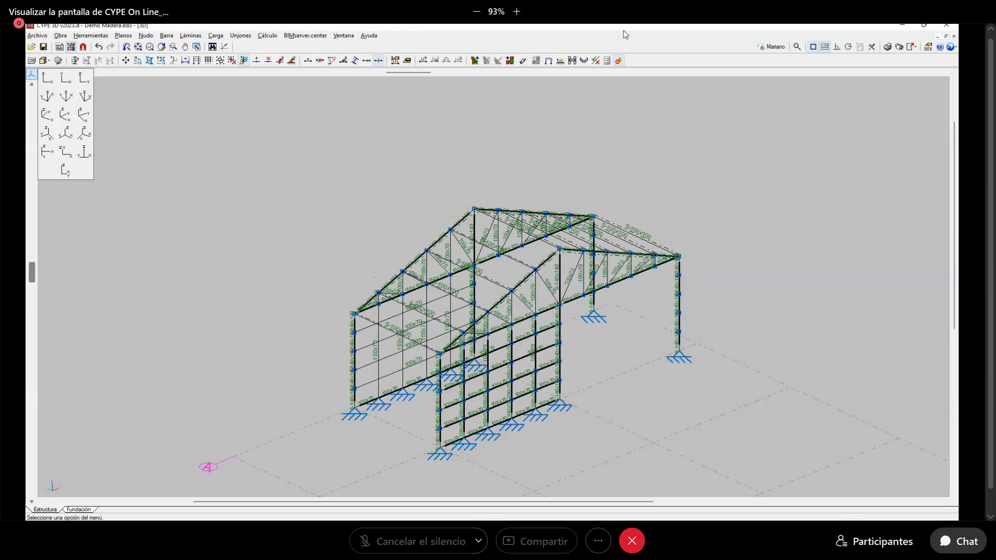
Review the deflection limits assigned to roof bar N54/N7 and close them without making changes
mouse_move(403, 271)
mouse_down()
mouse_move(433, 304)
mouse_move(490, 311)
mouse_up()
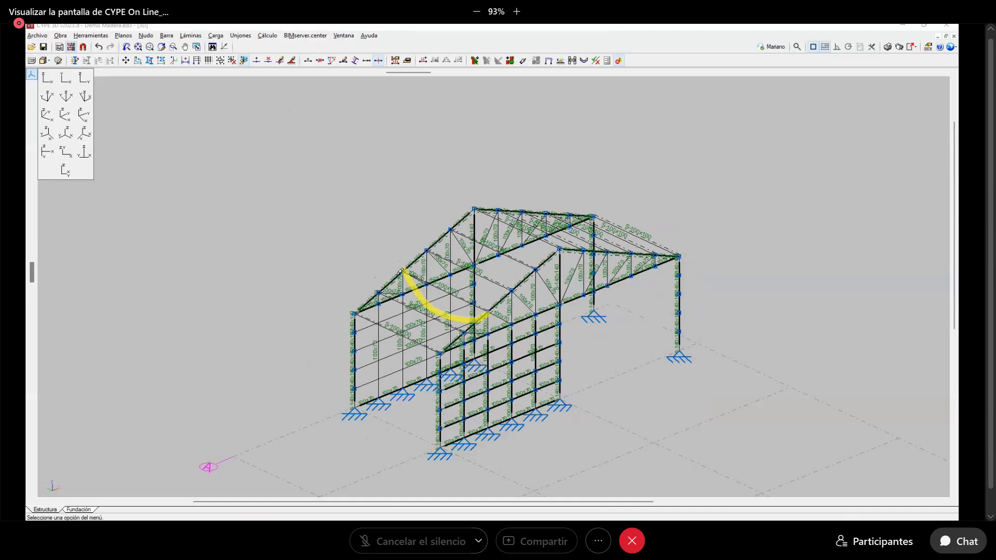
mouse_move(400, 272)
mouse_down()
mouse_move(422, 314)
mouse_move(491, 304)
mouse_up()
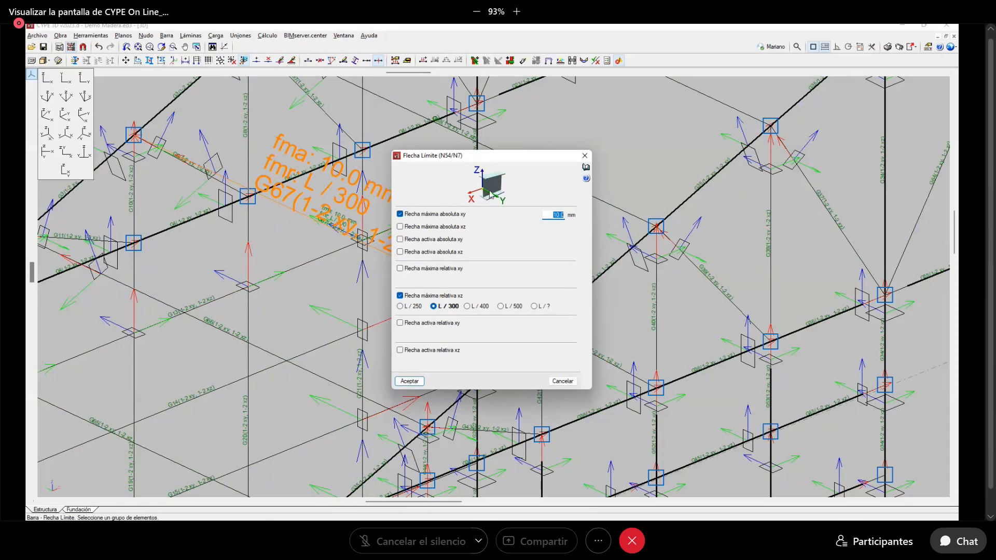
click(584, 155)
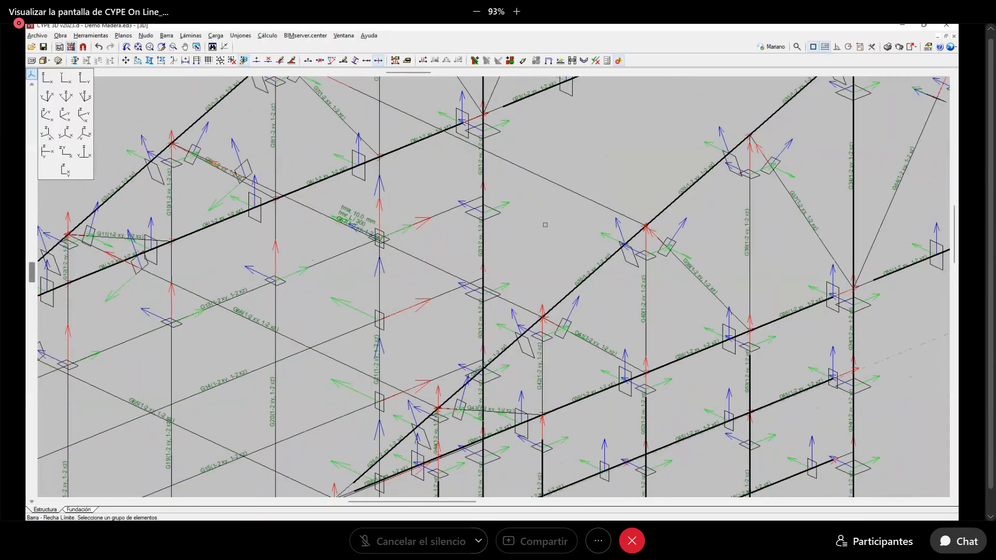
scroll(545, 224, down, 8)
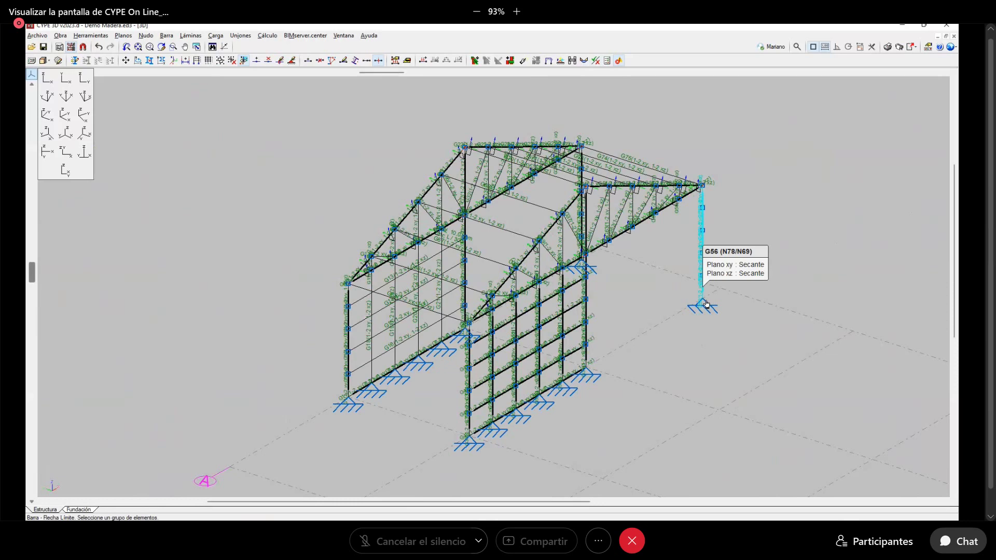
scroll(257, 212, up, 2)
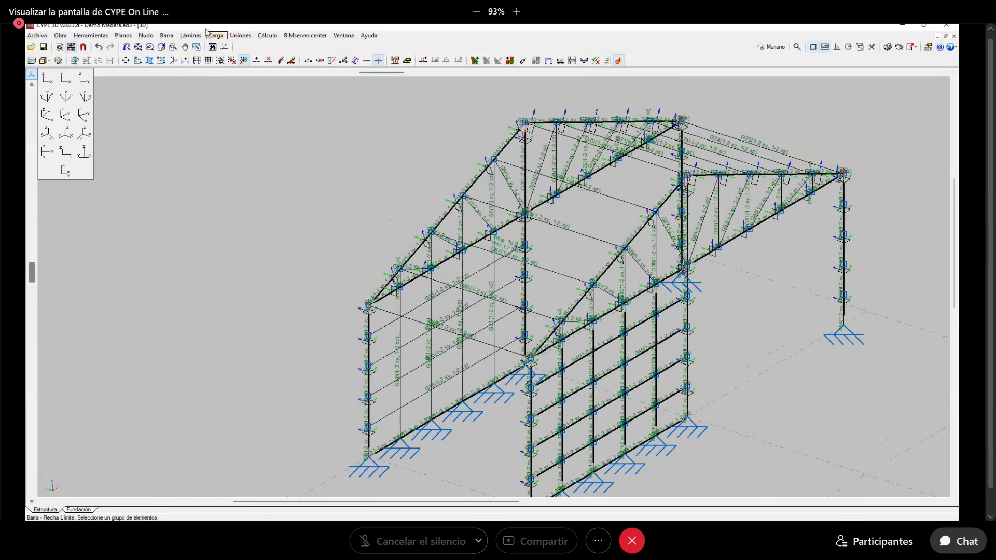
Pin both ends of roof bar N54/N7
click(165, 35)
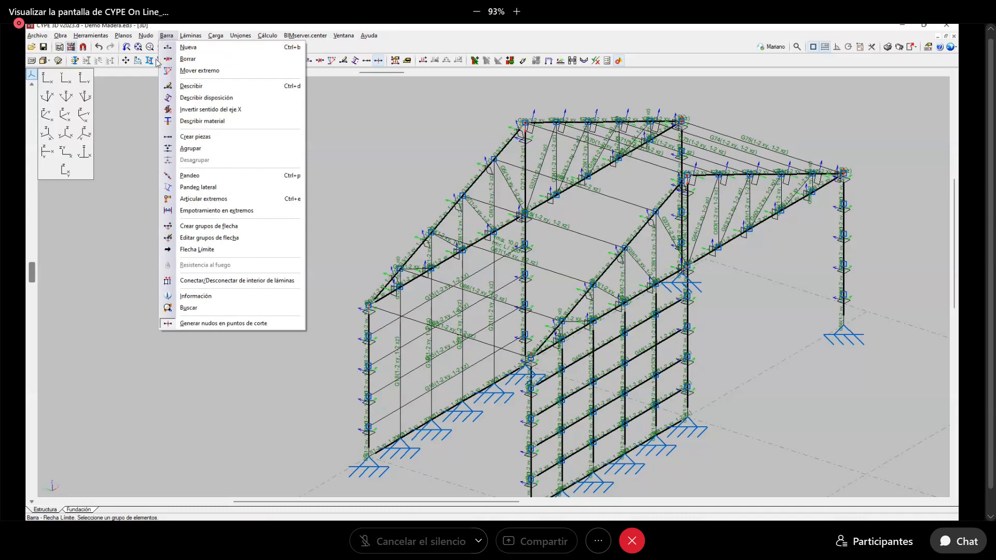
click(239, 200)
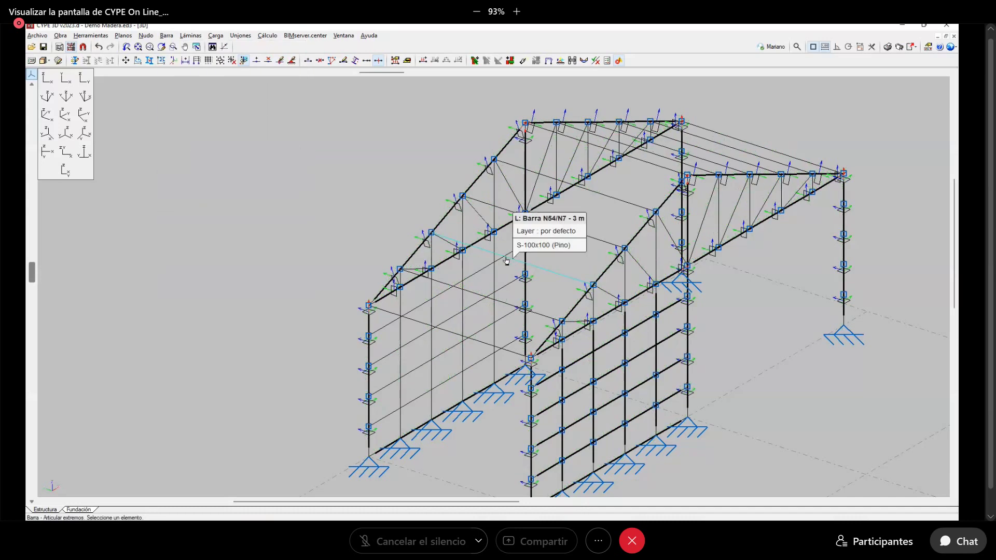
scroll(508, 261, up, 3)
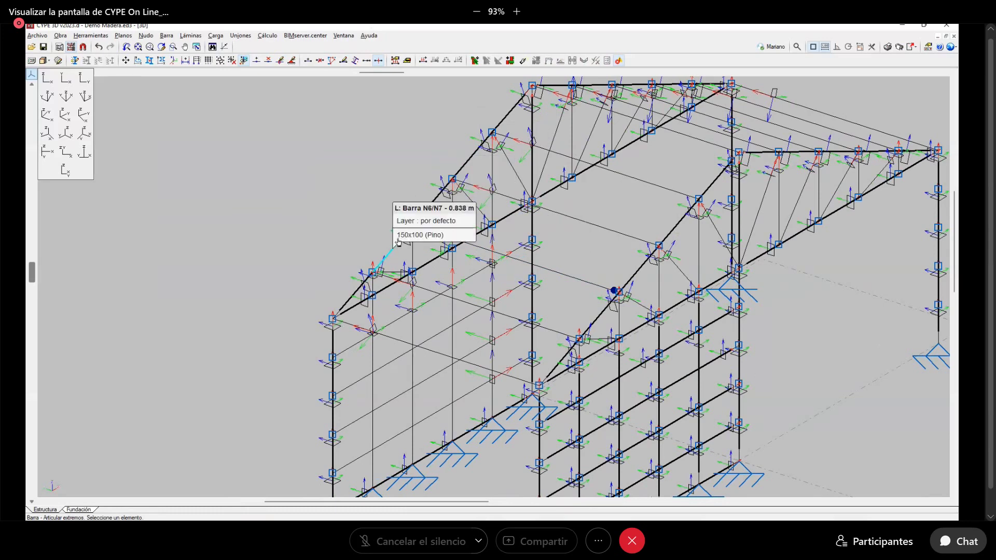
click(432, 204)
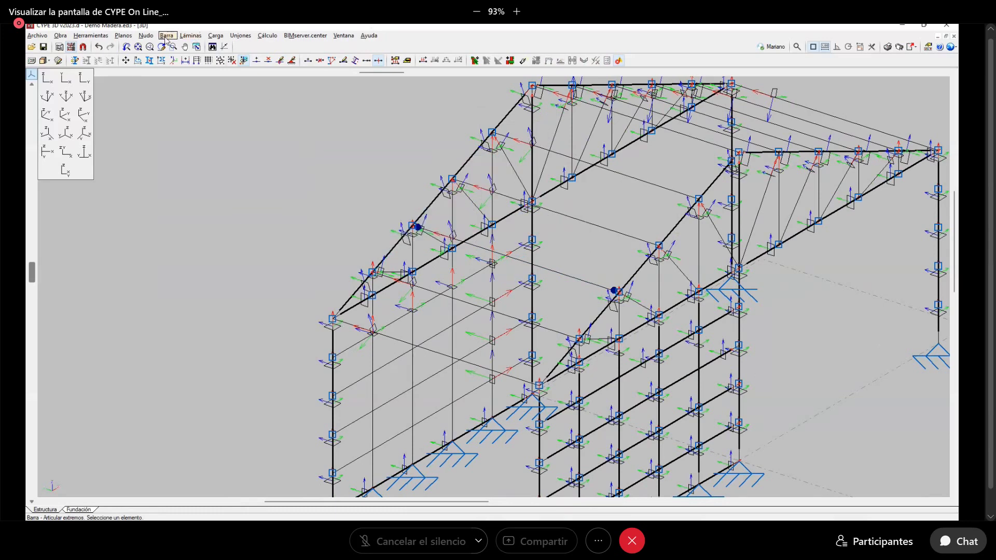
Examine the fixed, partially fixed and generic internal fixity options for an upper node of the front roof truss, and cancel
click(146, 36)
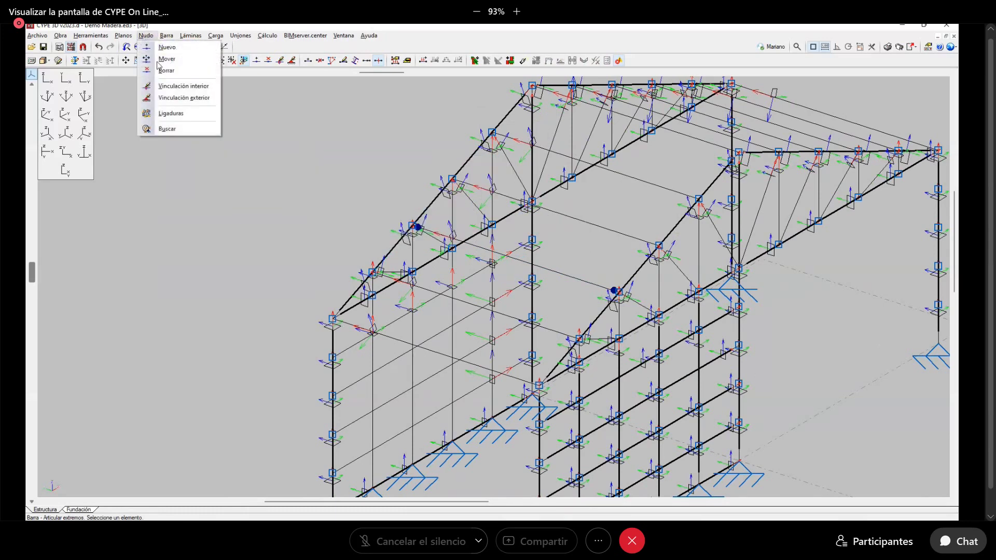
click(194, 89)
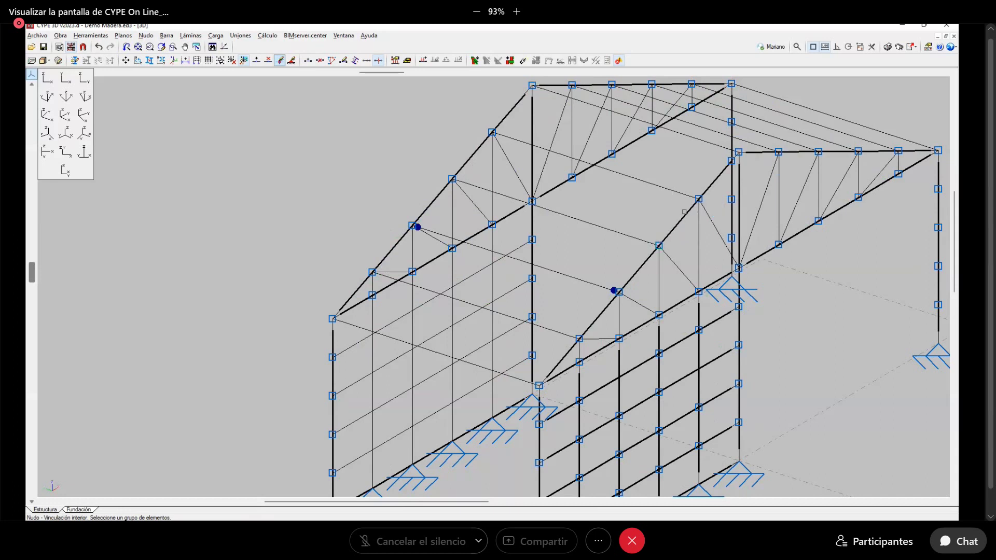
click(698, 199)
right_click(629, 211)
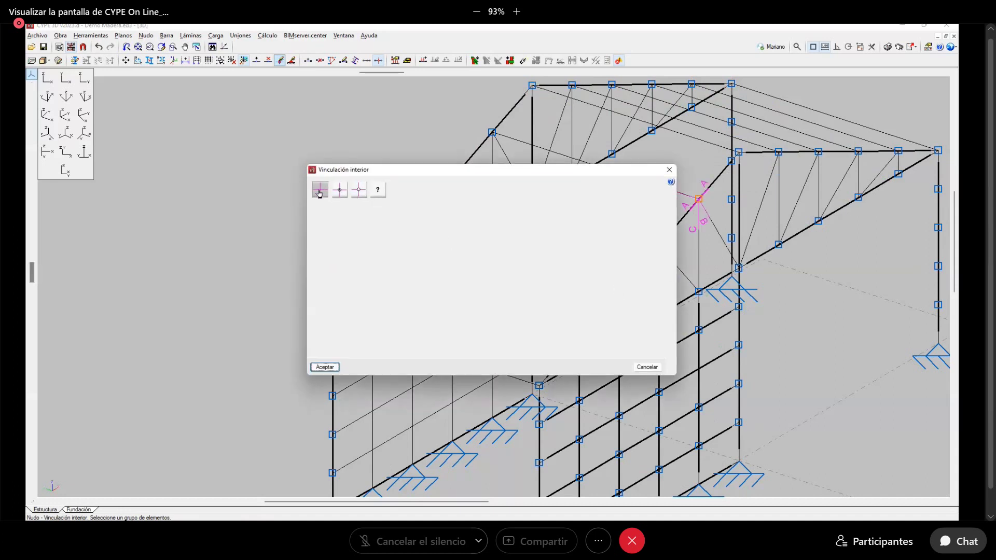
click(320, 193)
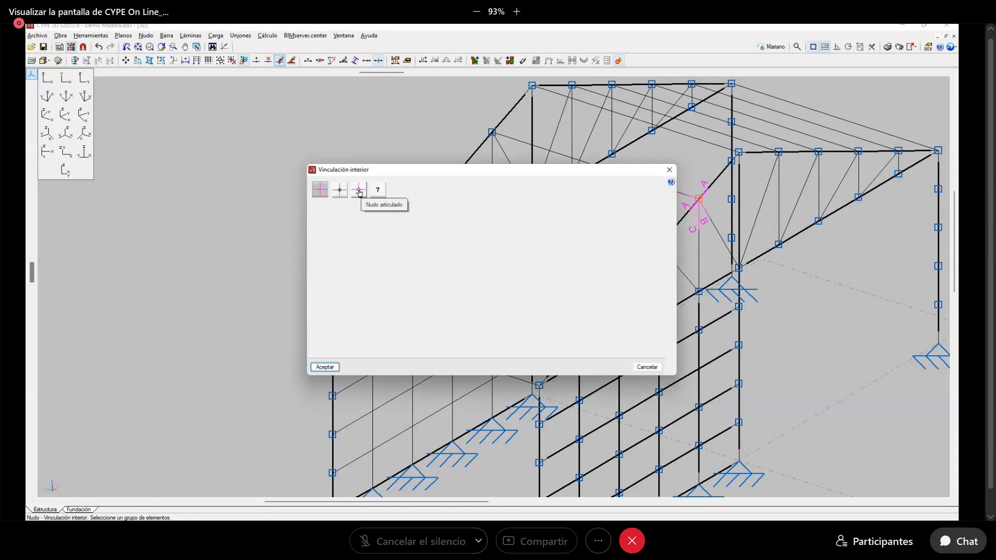
click(343, 196)
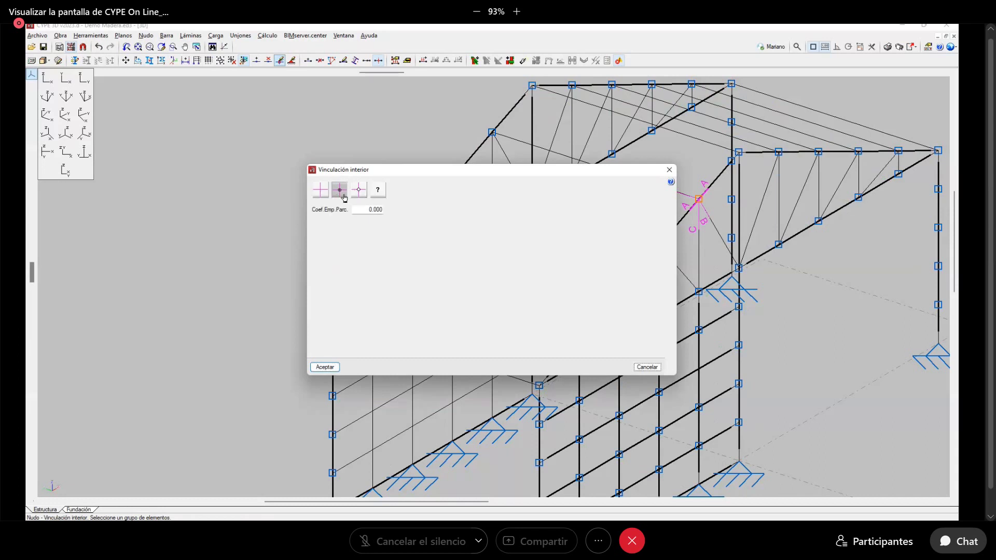
click(379, 191)
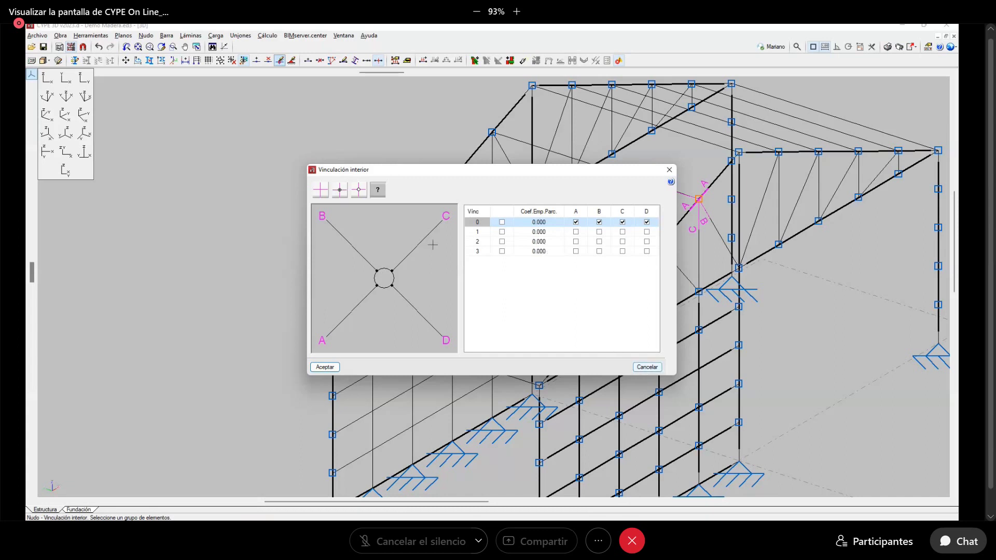
click(654, 369)
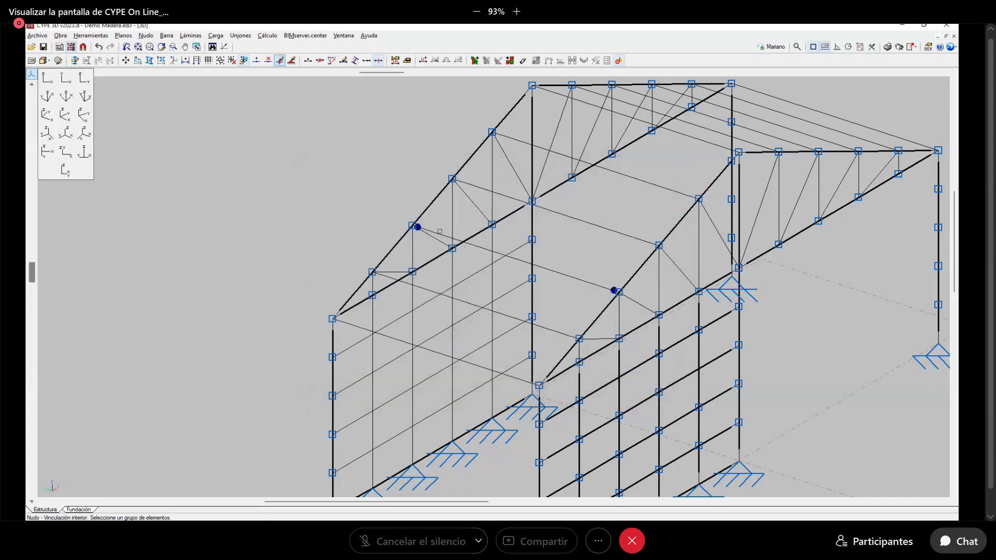
Check the internal fixity of node N54 and inspect the pinned ends of bar N54/N7
mouse_move(620, 293)
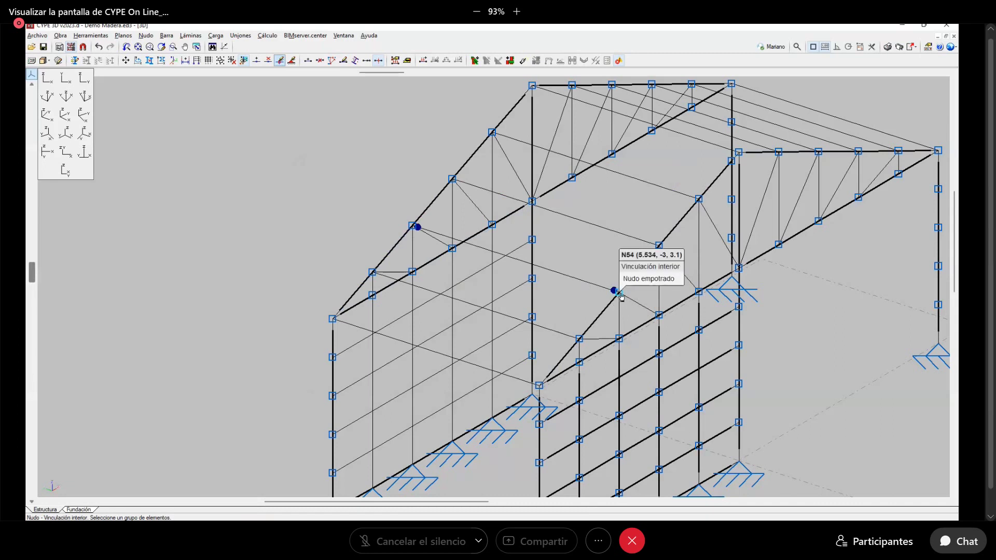
scroll(621, 296, up, 5)
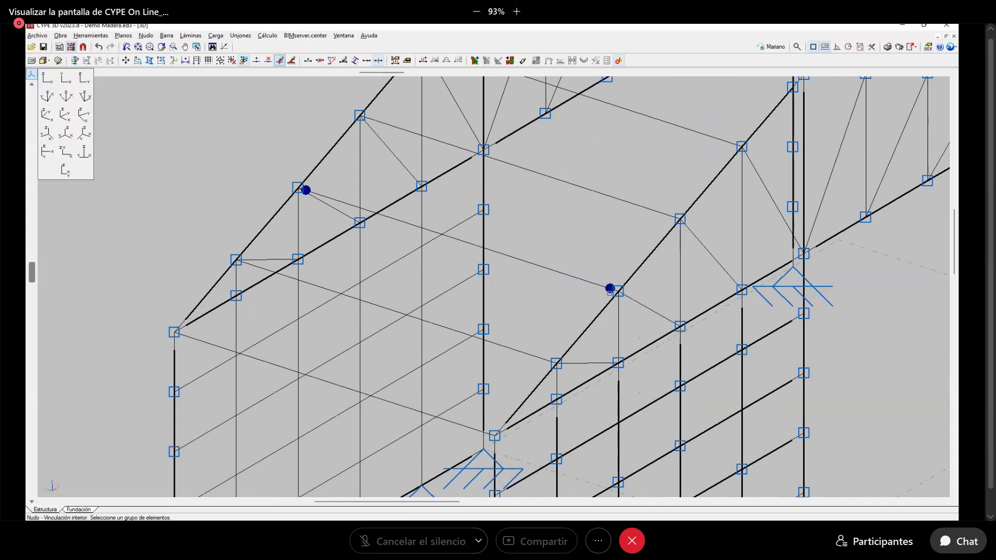
scroll(593, 274, down, 5)
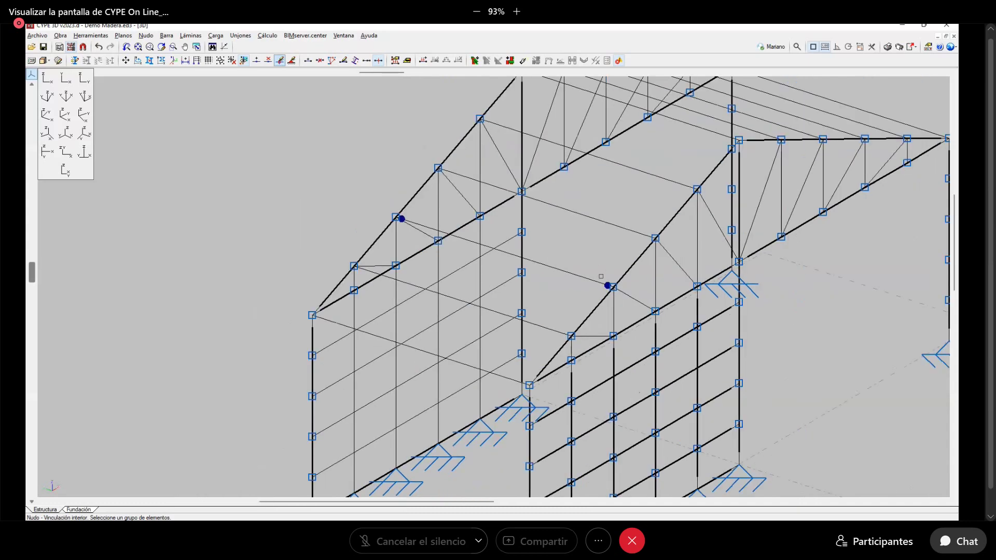
scroll(569, 302, down, 2)
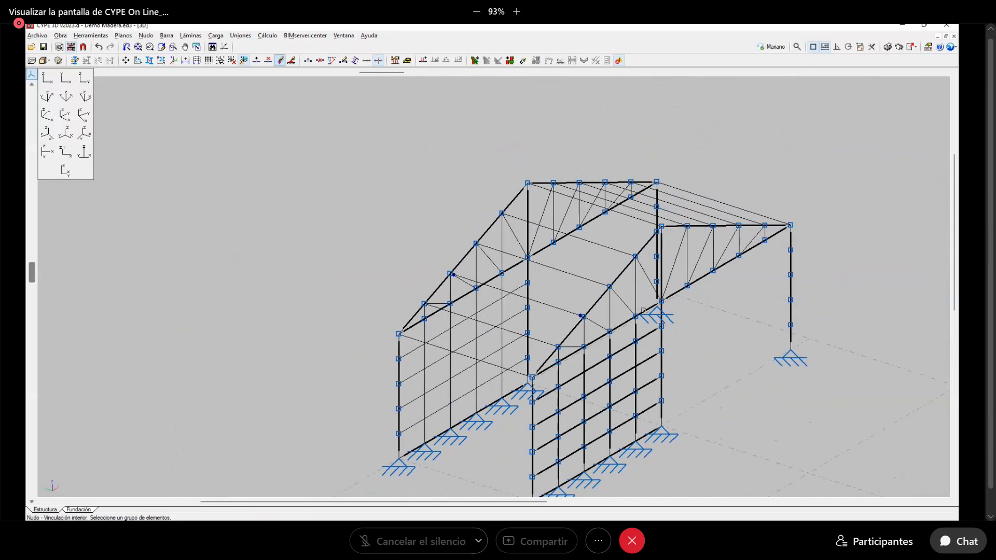
middle_drag(595, 370, 550, 288)
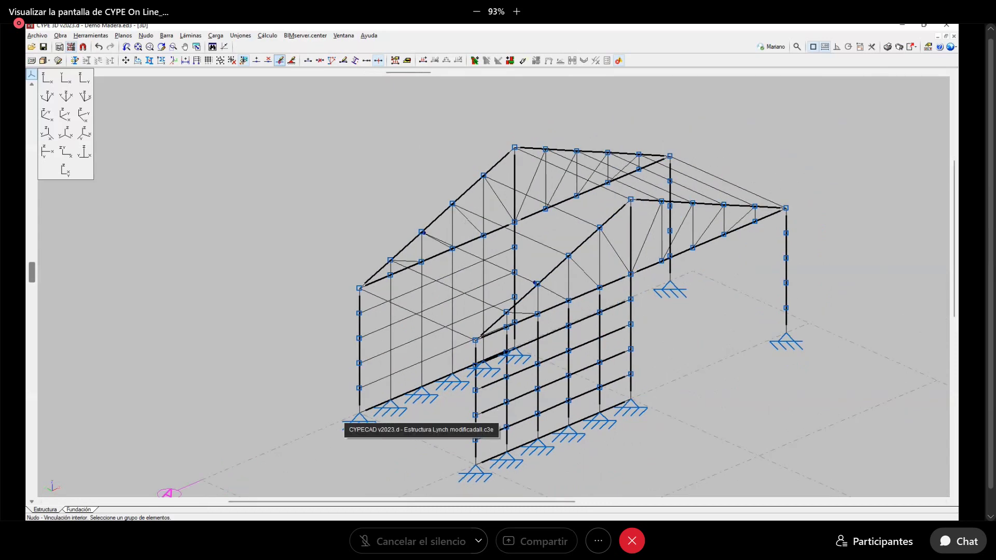
Switch to the floor plan in CYPECAD, return to the timber frame in CYPE 3D and check the internal fixity of node N9
key(alt+Tab)
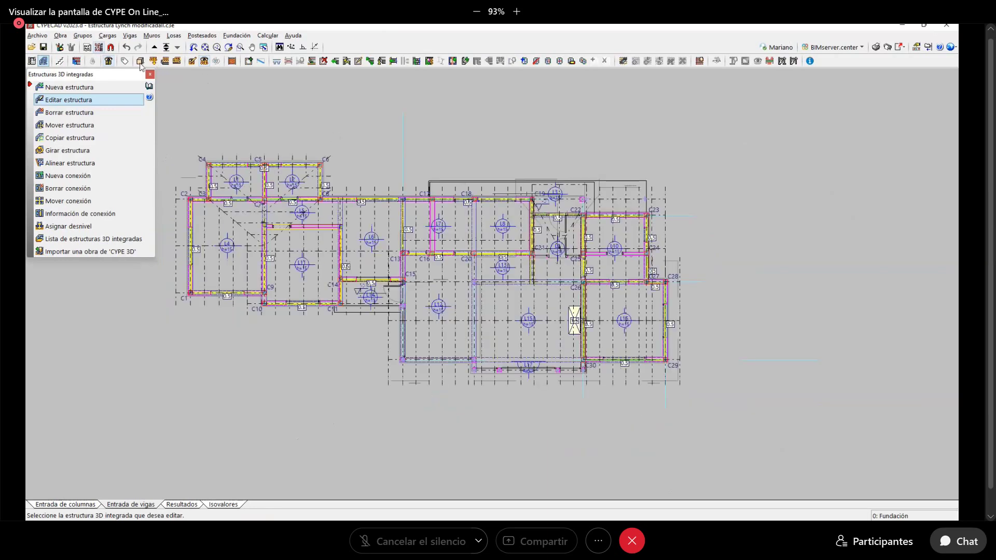
click(408, 292)
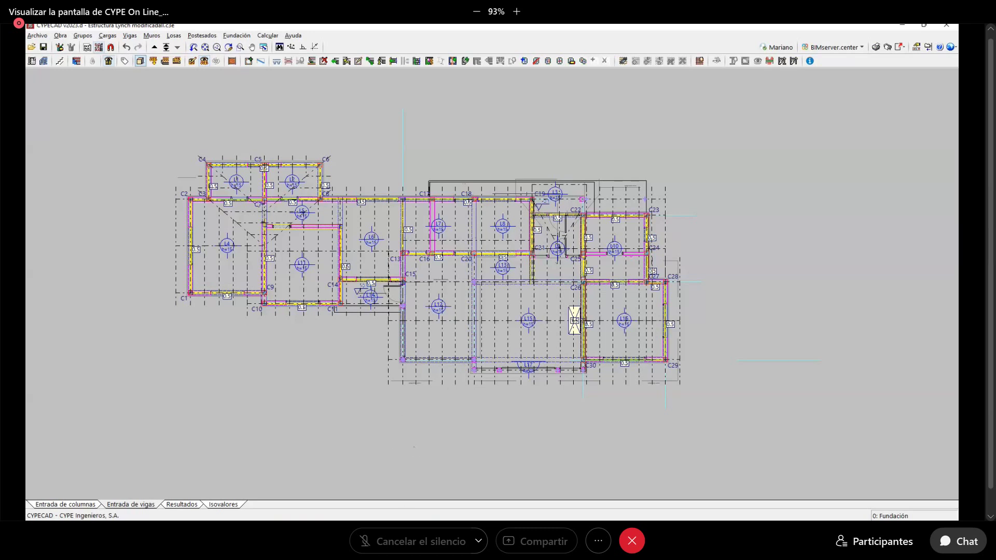
click(515, 494)
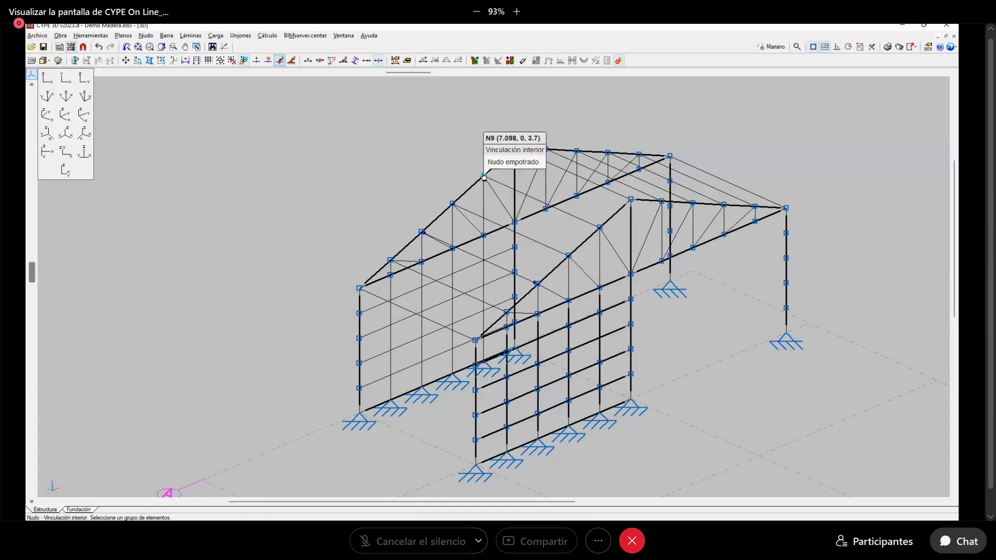
scroll(484, 175, up, 3)
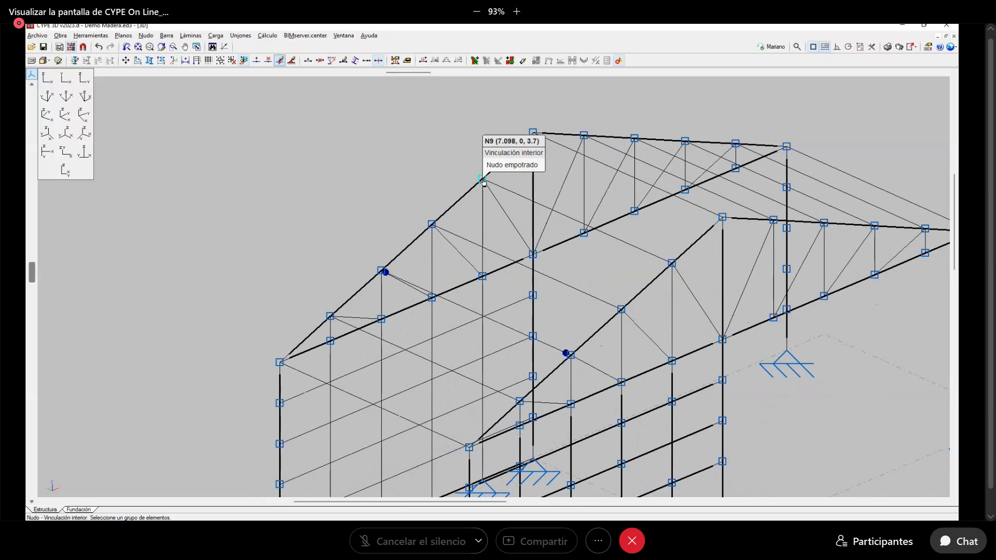
scroll(505, 187, down, 2)
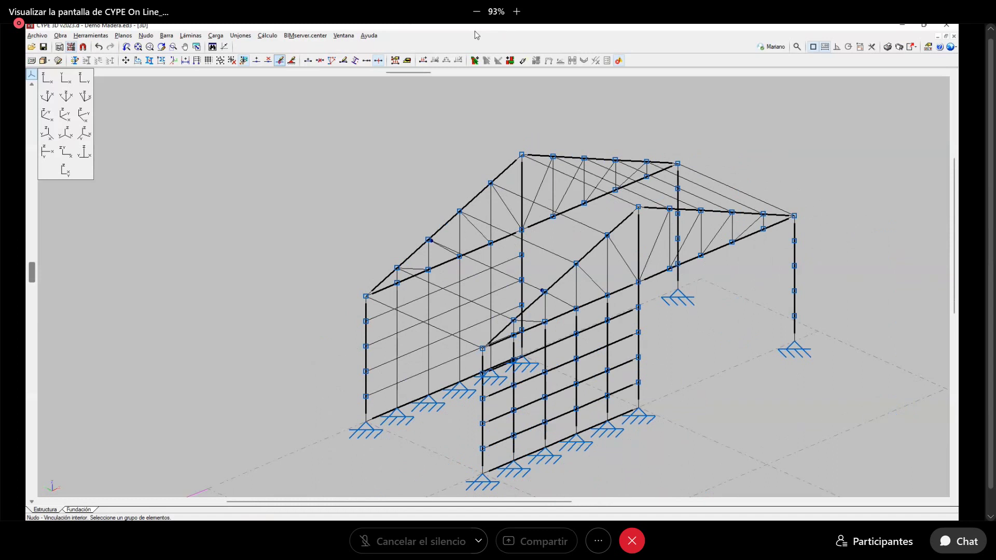
mouse_move(156, 269)
mouse_down()
mouse_move(164, 392)
mouse_move(185, 321)
mouse_move(184, 284)
mouse_move(167, 269)
mouse_up()
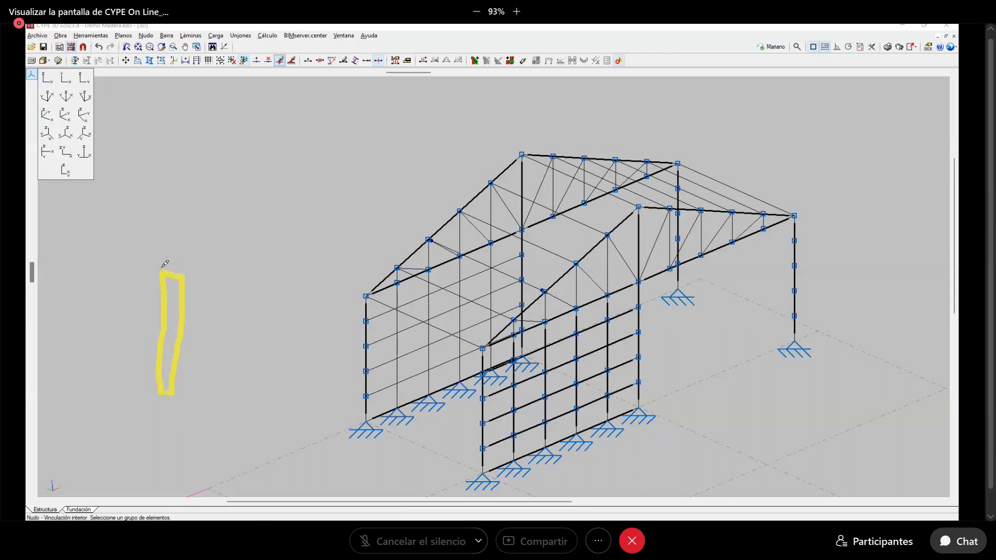
mouse_move(163, 267)
mouse_down()
mouse_move(162, 199)
mouse_move(470, 212)
mouse_up()
mouse_move(189, 279)
mouse_down()
mouse_move(460, 300)
mouse_move(452, 217)
mouse_up()
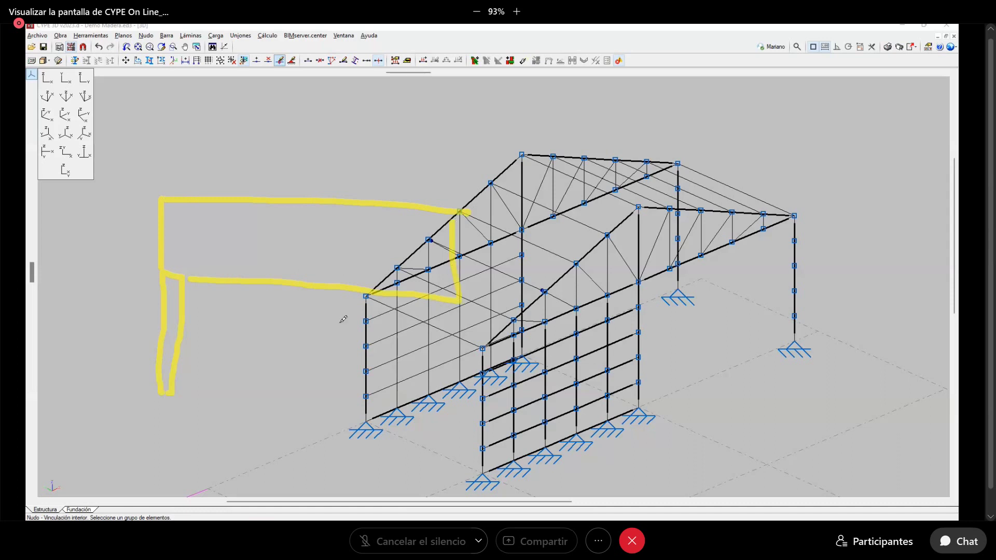
mouse_move(219, 247)
mouse_down()
mouse_move(154, 295)
mouse_move(193, 292)
mouse_move(171, 255)
mouse_up()
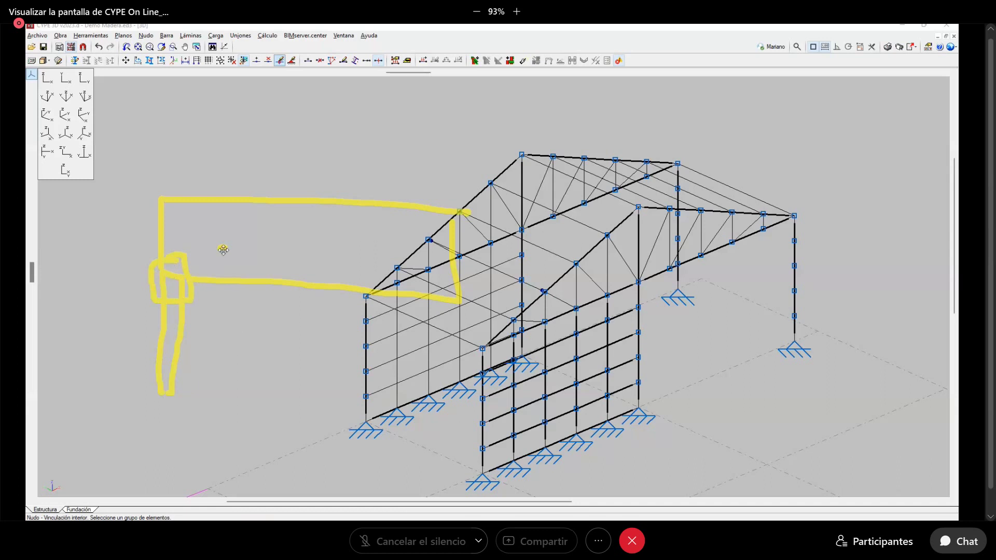
mouse_move(198, 222)
mouse_down()
mouse_move(198, 252)
mouse_move(190, 244)
mouse_move(213, 254)
mouse_up()
drag(135, 392, 184, 392)
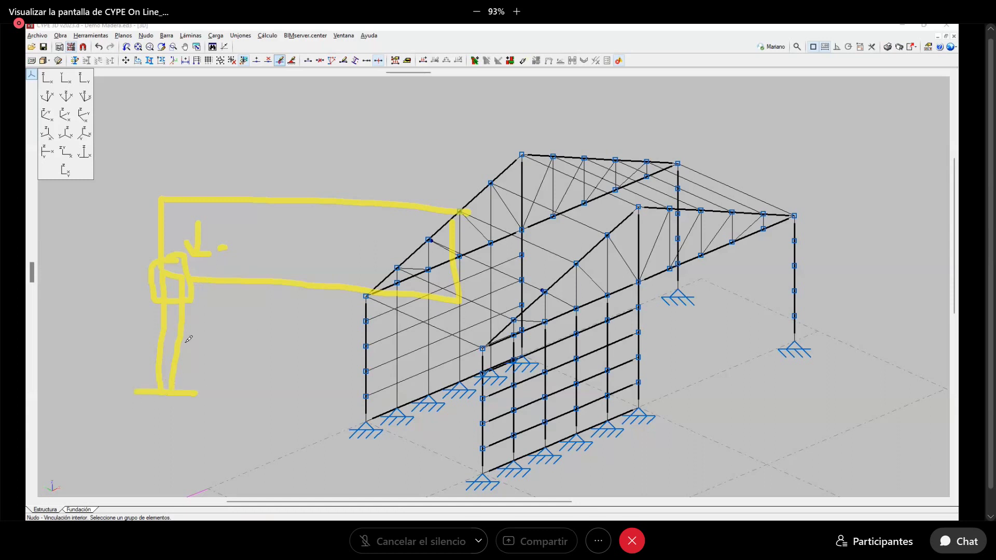
drag(215, 286, 209, 406)
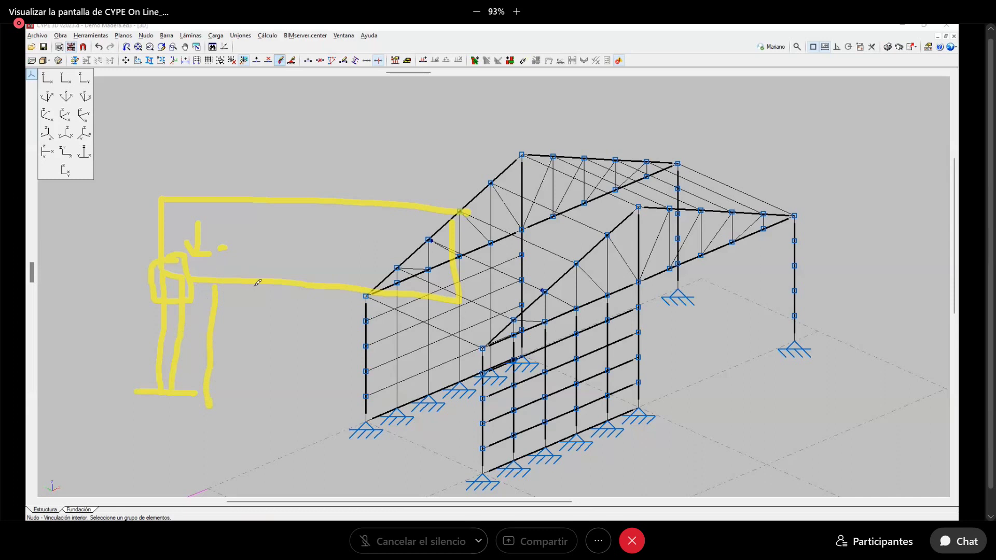
drag(218, 308, 248, 289)
mouse_move(120, 311)
mouse_down()
mouse_move(112, 351)
mouse_move(121, 335)
mouse_move(131, 348)
mouse_move(141, 333)
mouse_up()
drag(135, 341, 139, 340)
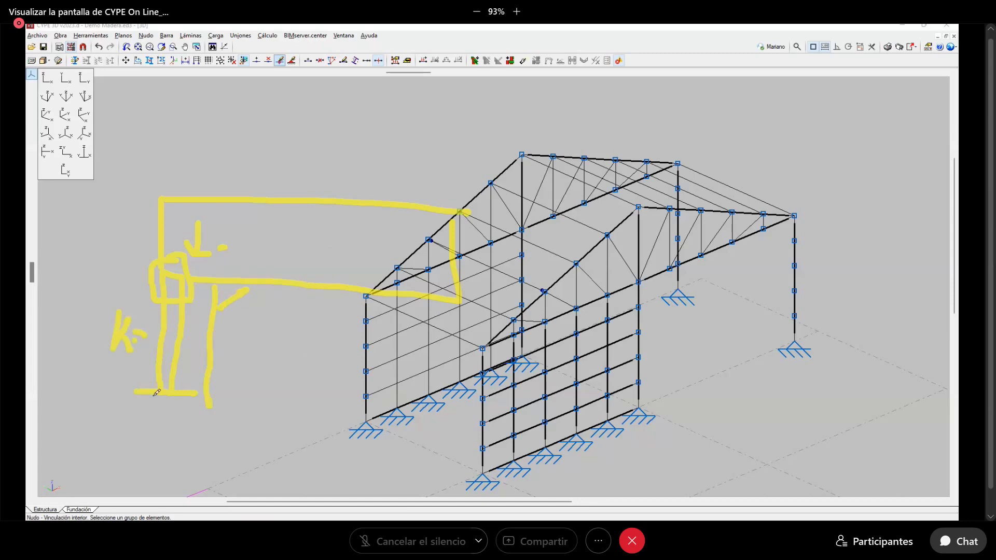
mouse_move(136, 396)
mouse_down()
mouse_move(153, 414)
mouse_move(173, 404)
mouse_move(176, 421)
mouse_up()
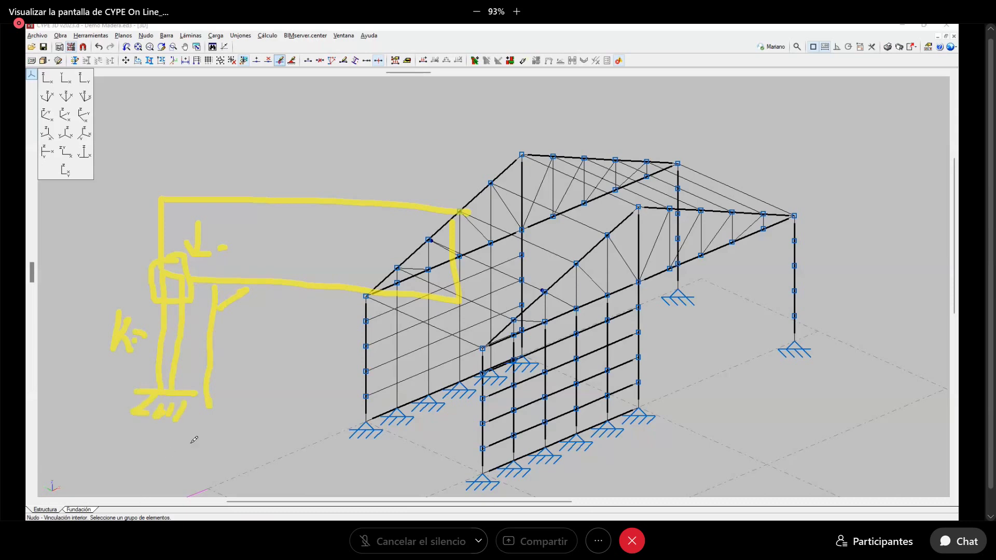
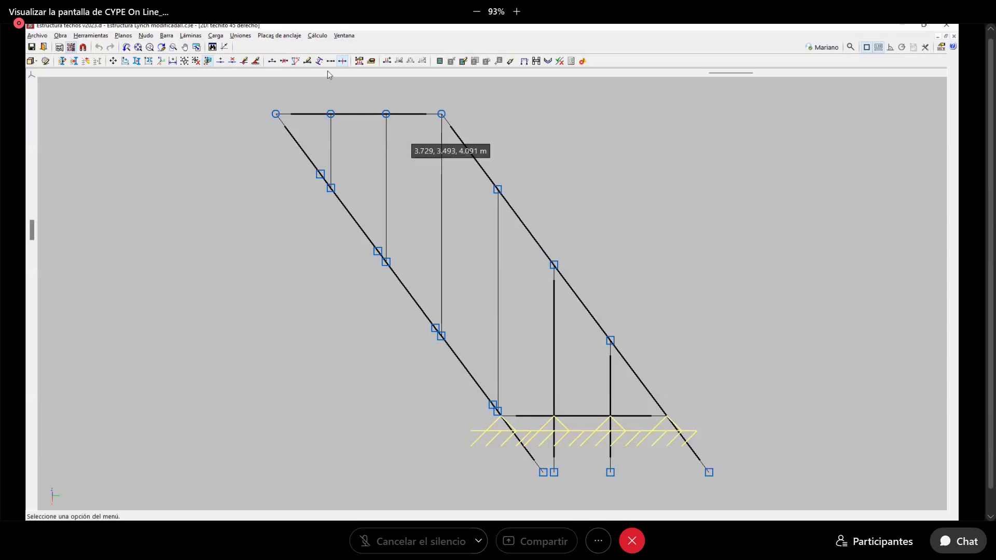
Open the 3D view of the integrated roof structure and inspect the rafters and supports from several angles
click(344, 35)
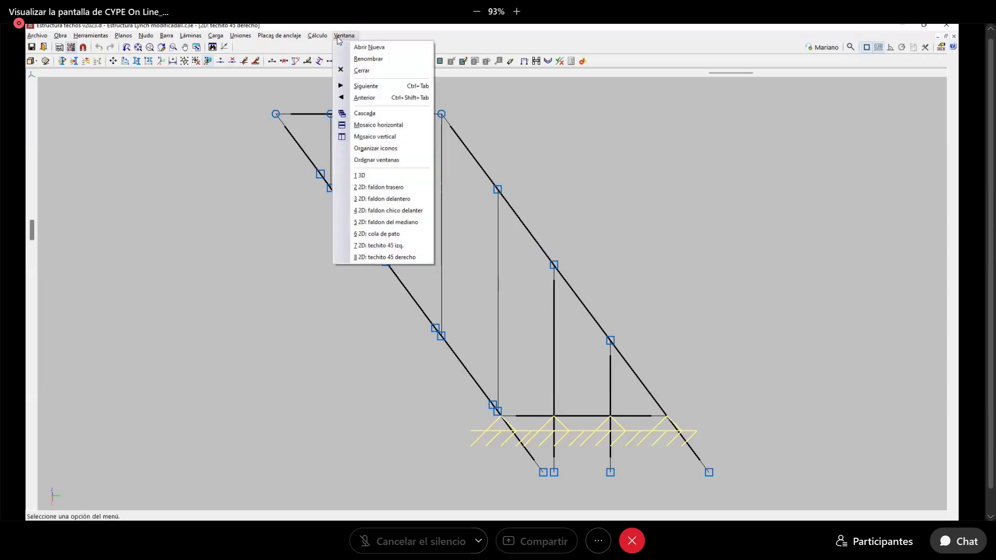
click(376, 179)
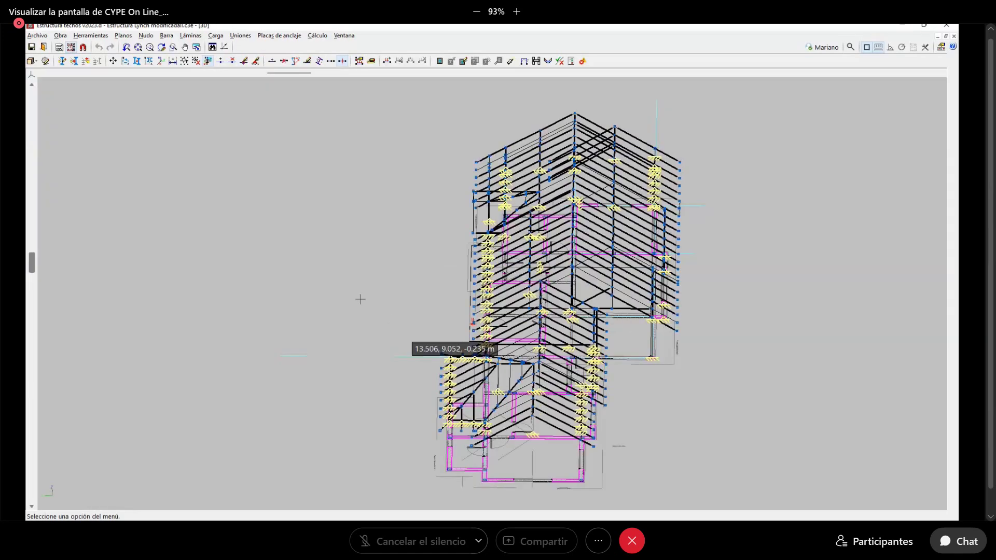
mouse_move(360, 299)
middle_down()
mouse_move(332, 249)
mouse_move(595, 360)
mouse_move(560, 346)
mouse_move(451, 397)
middle_up()
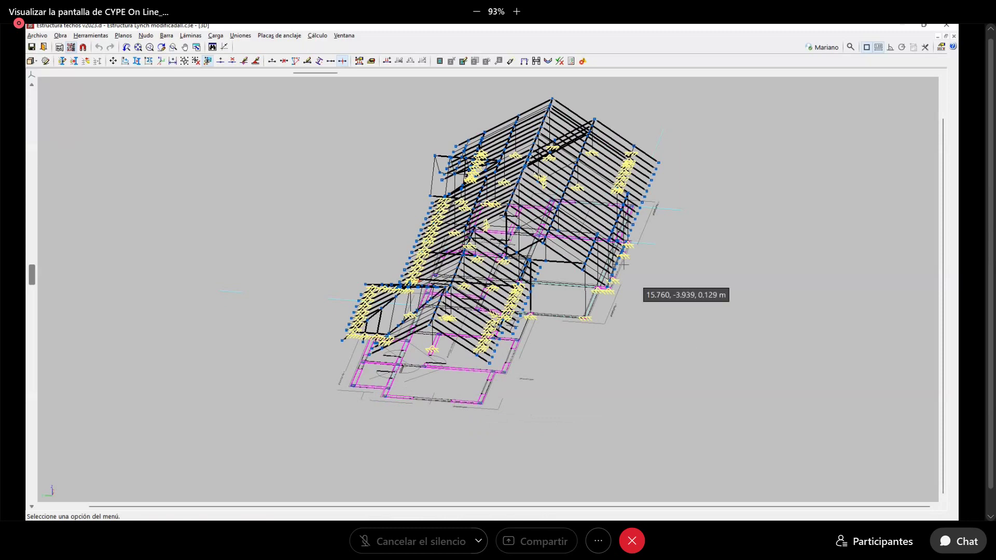
middle_drag(547, 351, 555, 304)
scroll(524, 379, up, 2)
mouse_move(614, 311)
middle_down()
mouse_move(554, 292)
mouse_move(597, 309)
middle_up()
middle_drag(565, 341, 379, 117)
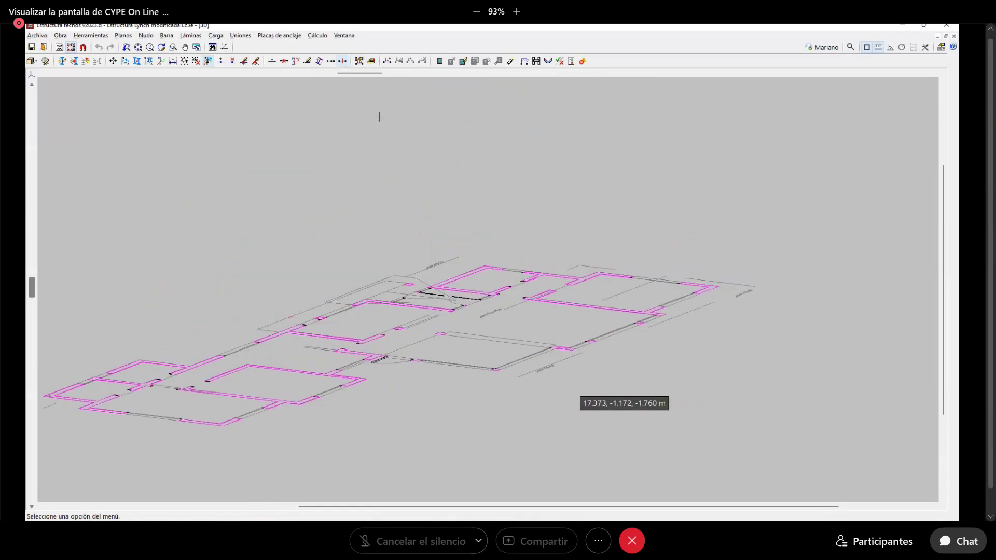
Compare the 2D view "faldon trasero" with the full 3D view, finishing in the 2D view
click(344, 36)
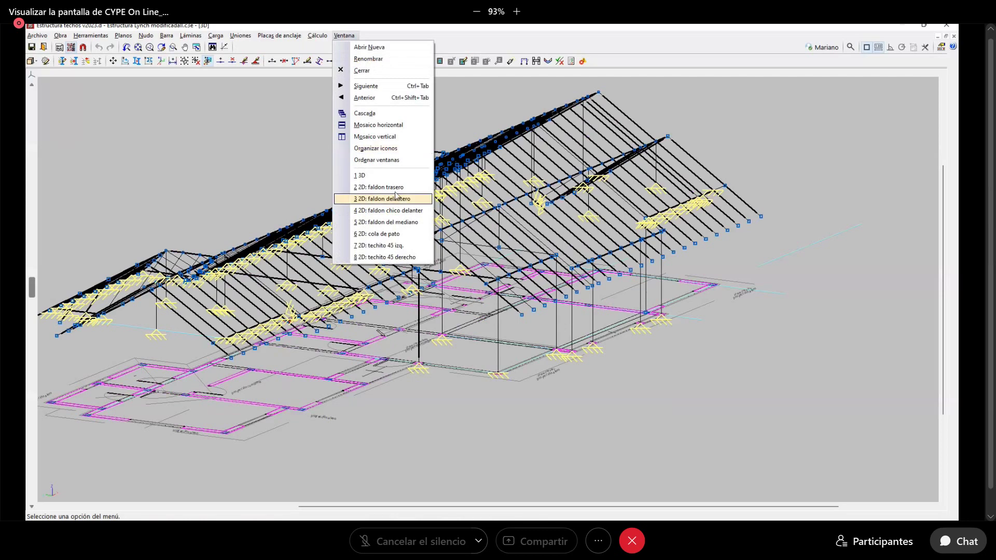
click(374, 187)
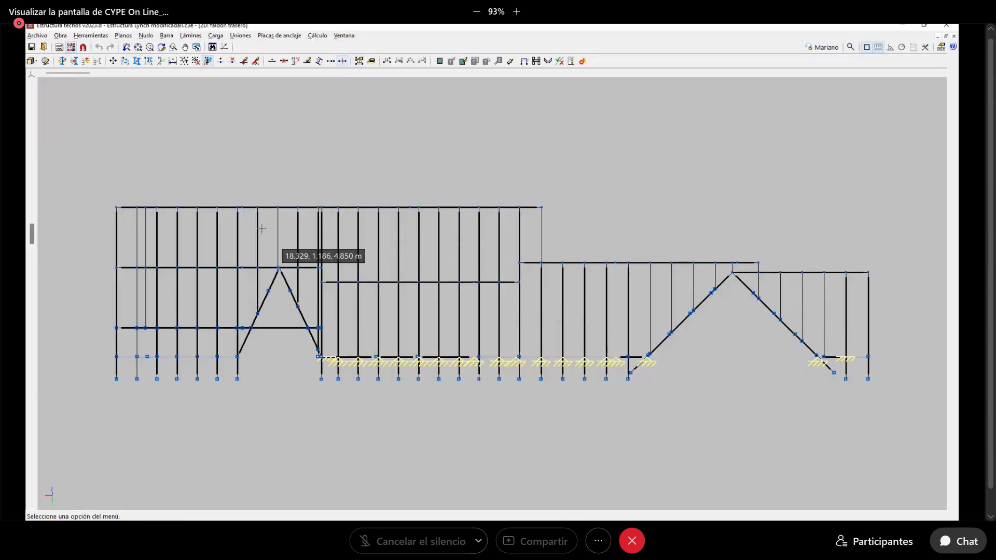
scroll(306, 175, down, 1)
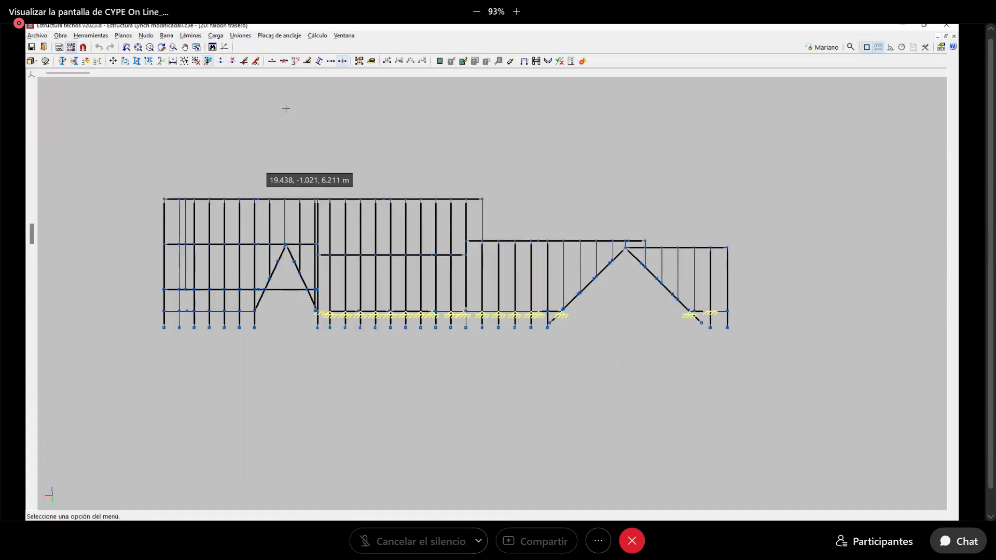
click(354, 36)
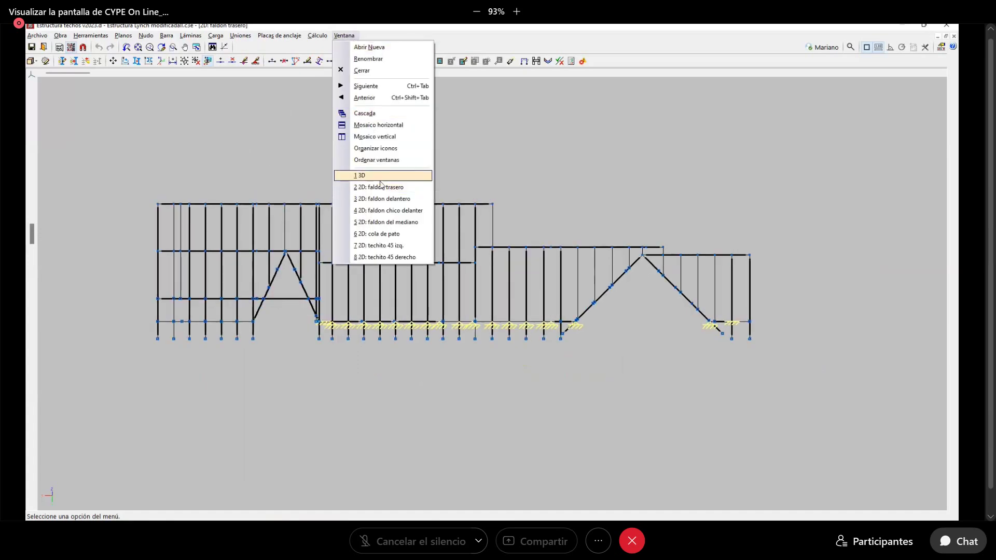
click(359, 176)
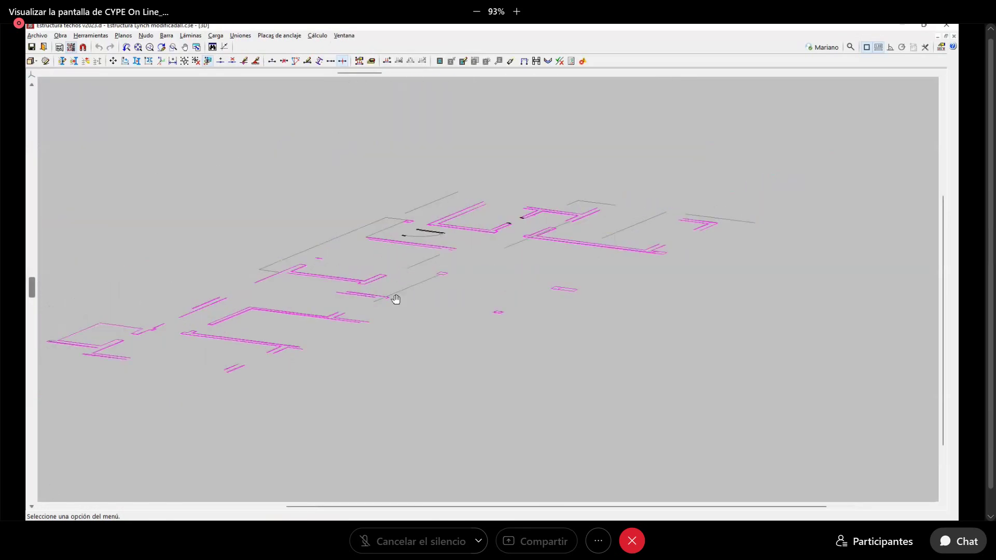
click(343, 36)
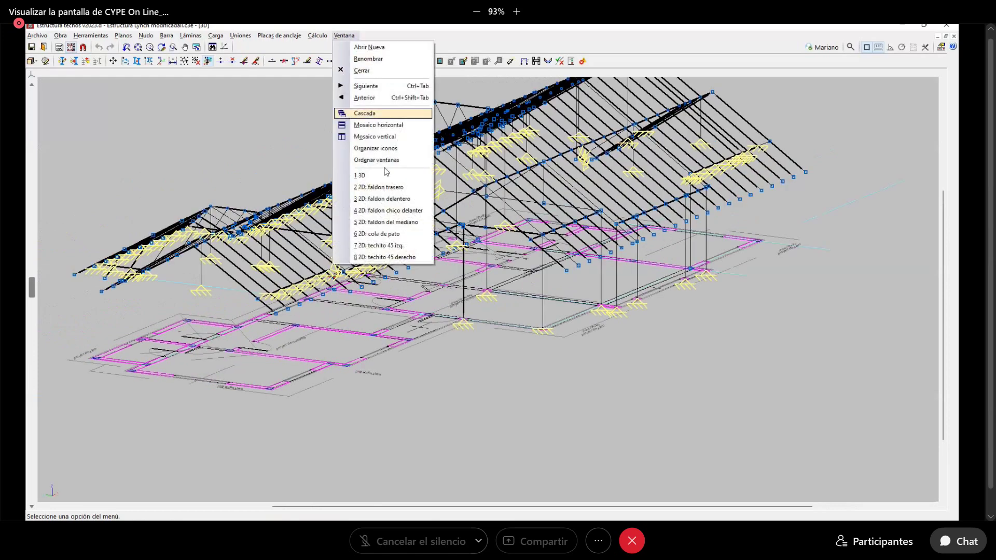
click(387, 190)
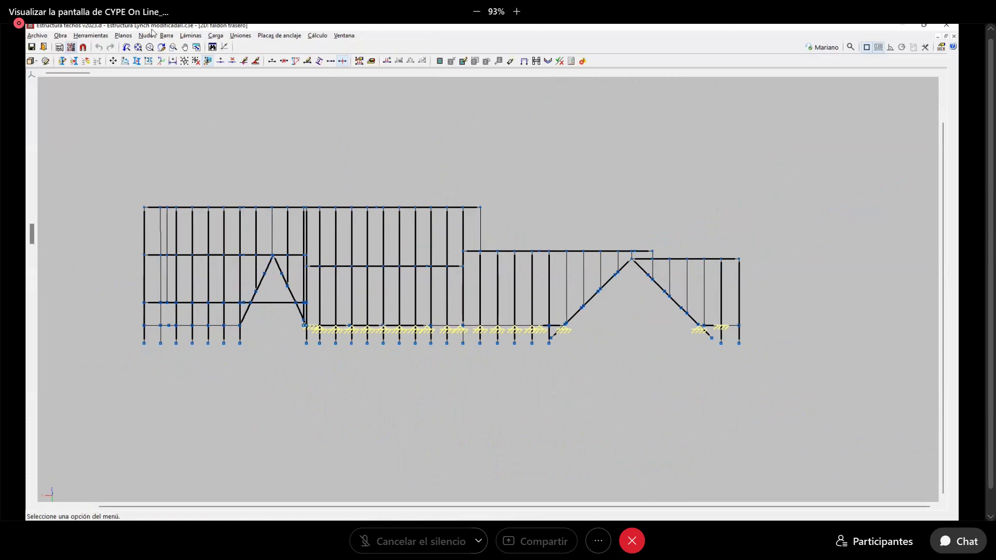
Show the dimension lines of the "faldon trasero" view with the Acotado genérico option
click(123, 35)
click(142, 59)
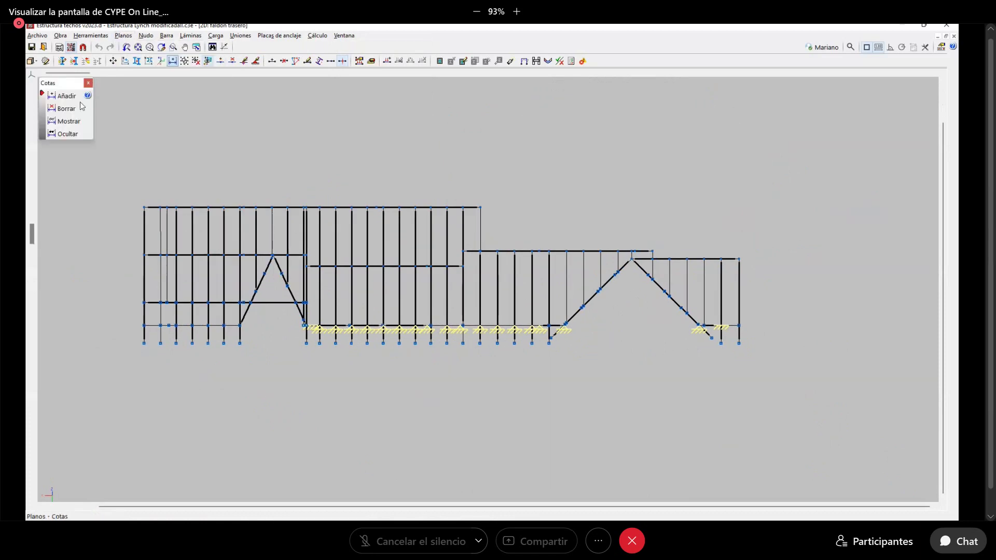
click(69, 121)
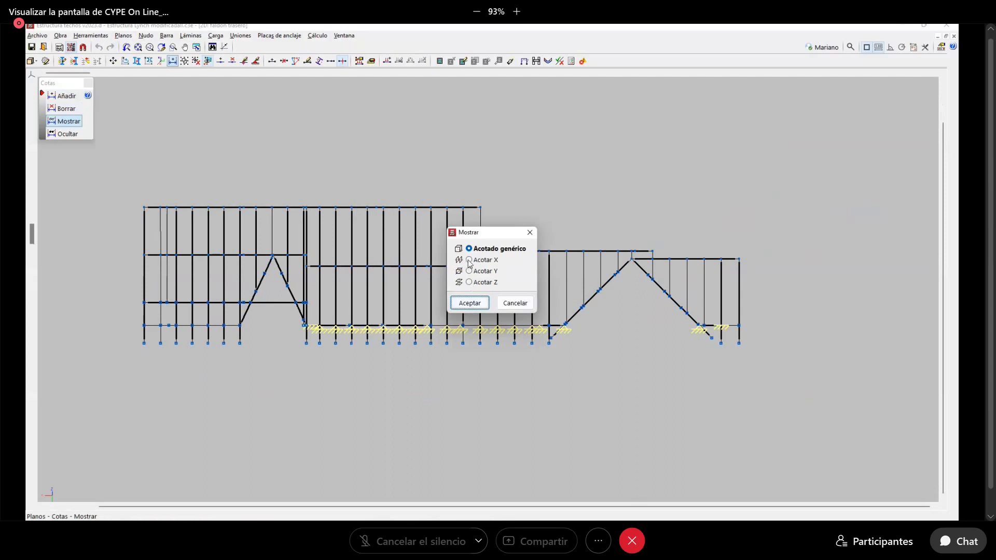
click(469, 303)
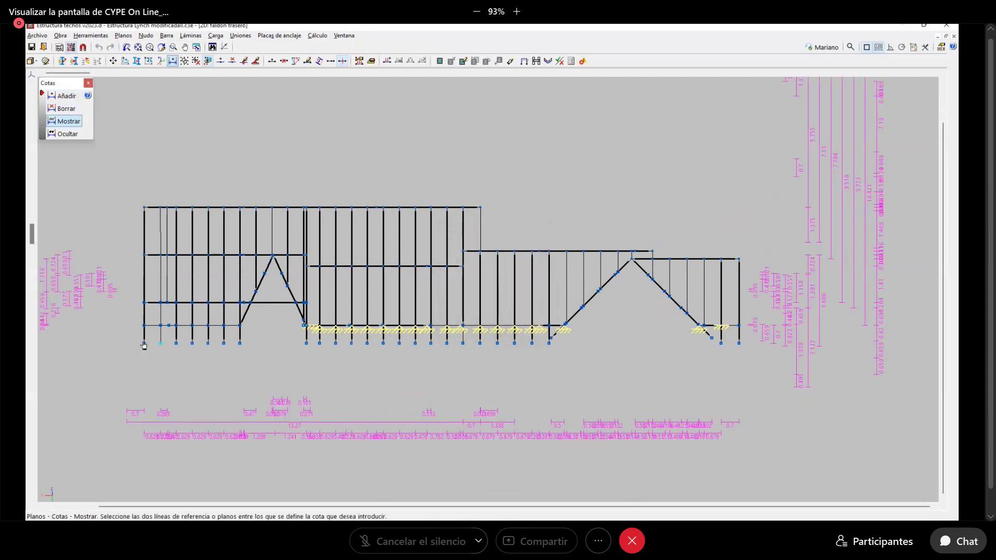
click(160, 349)
Leave the integrated structure editor, review the design codes and materials in the CYPECAD project's general data, and close them unchanged
right_click(247, 346)
click(43, 48)
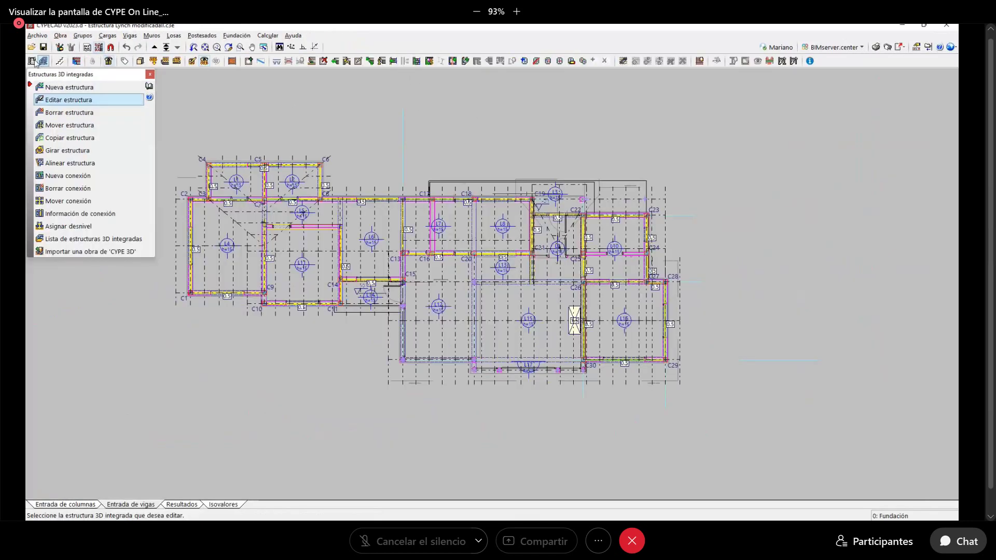
right_click(227, 199)
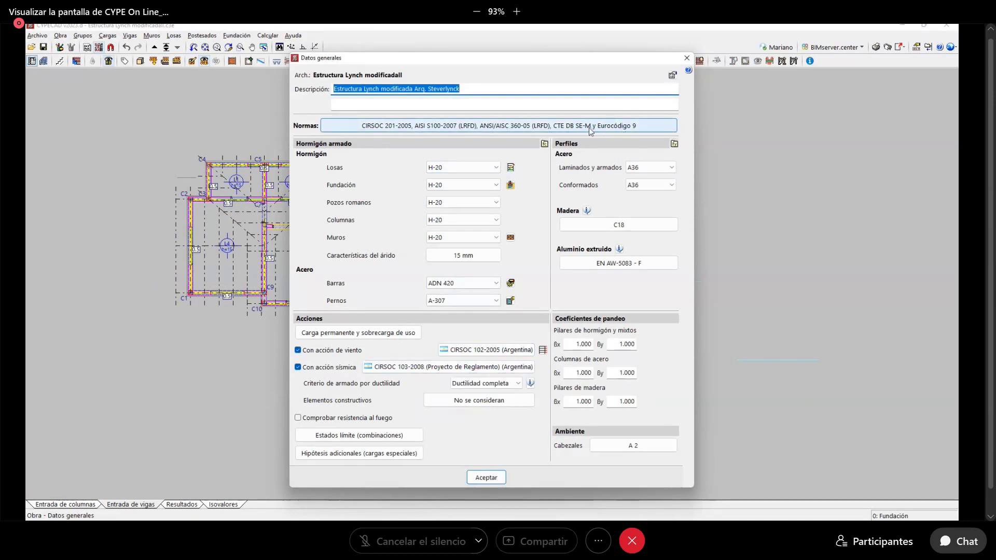
click(686, 60)
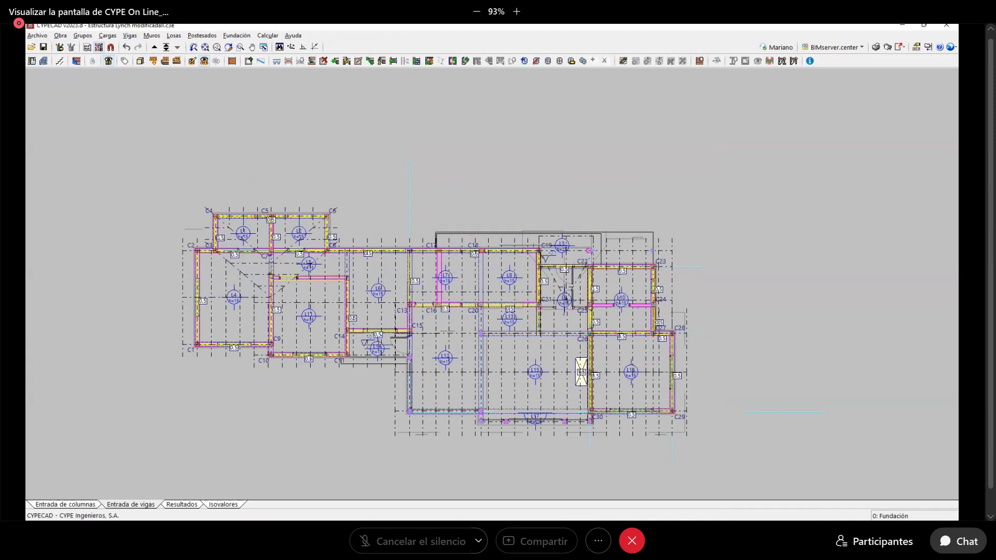
Switch to the vivienda house model in CYPE 3D and generate a 3D view of the complete structure
mouse_move(464, 518)
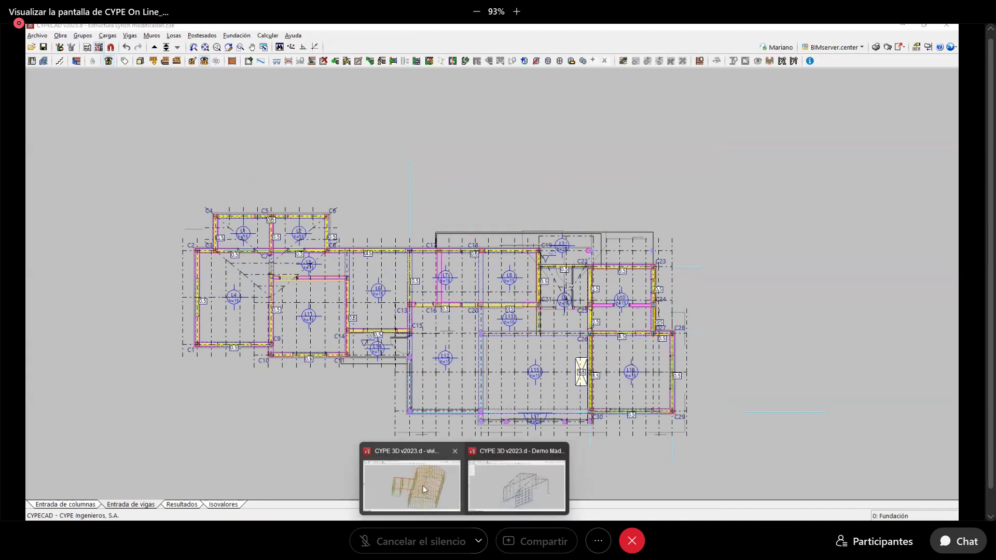
click(423, 486)
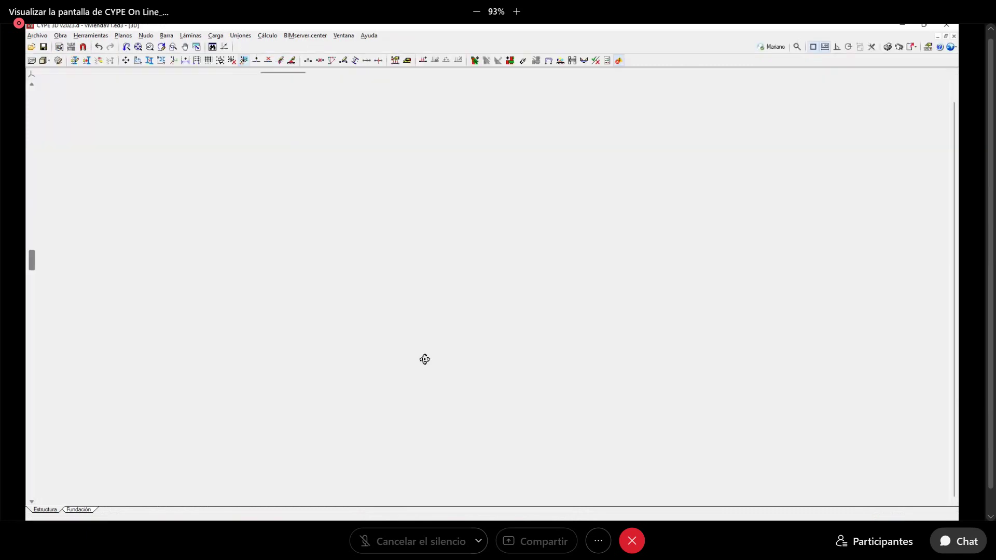
middle_drag(424, 358, 433, 241)
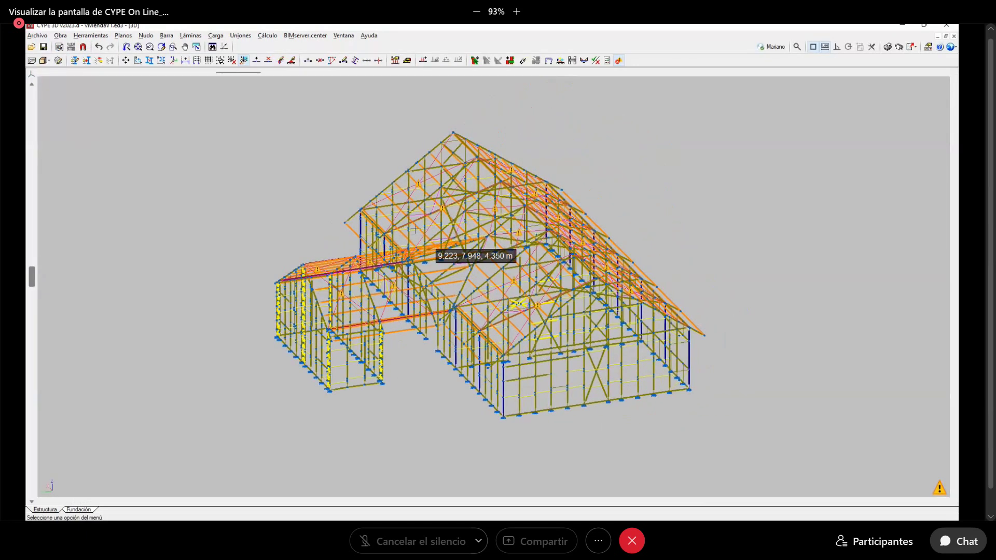
click(343, 35)
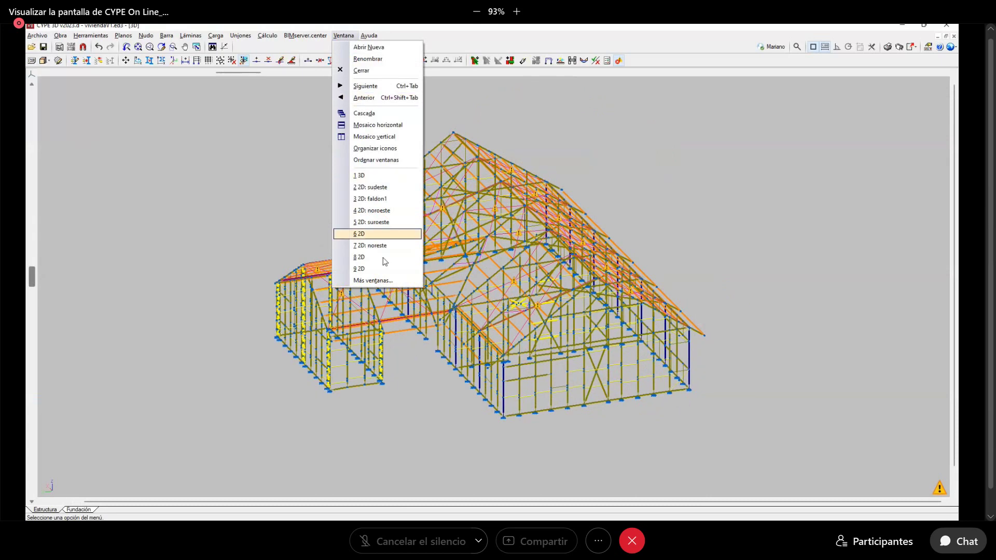
click(44, 61)
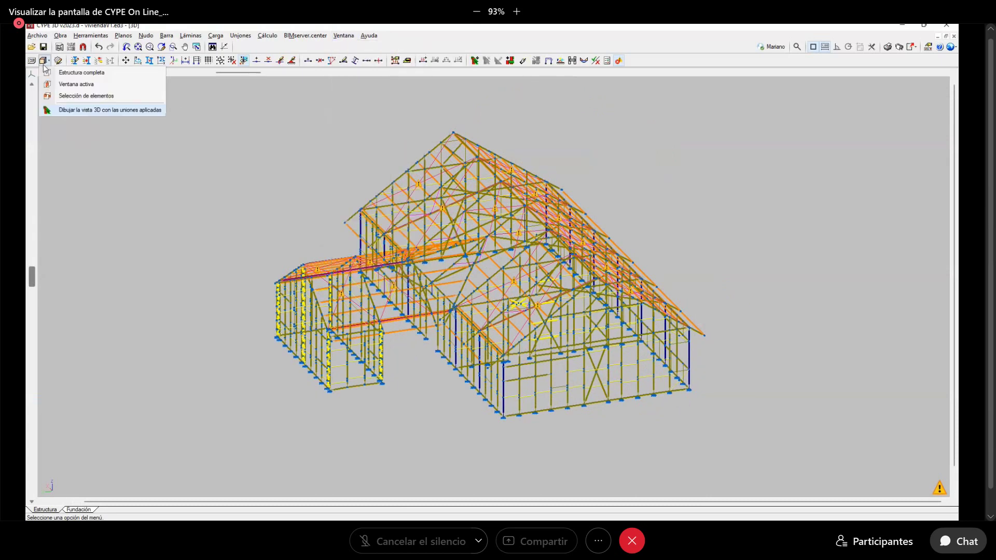
click(80, 72)
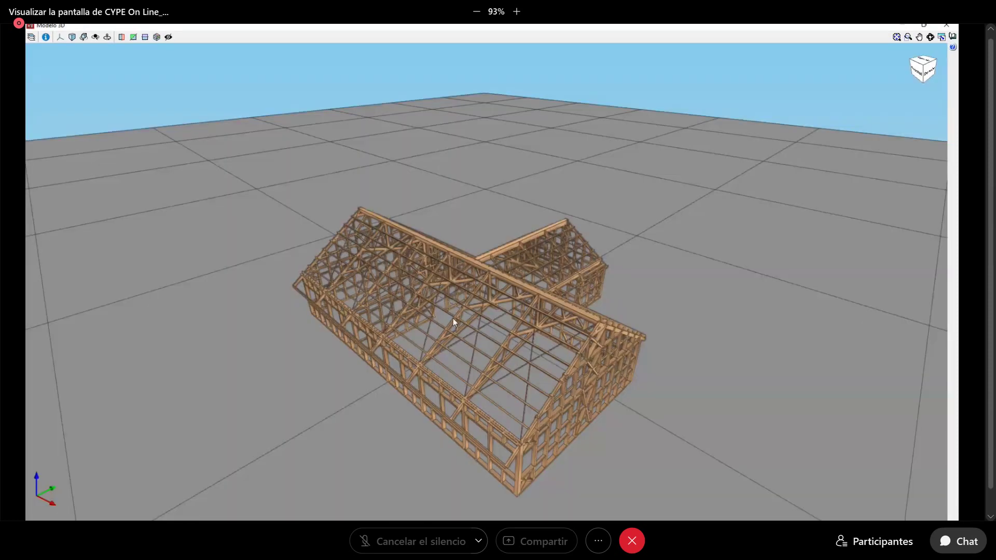
Examine the timber wall framing, gable bracing and roof members of the rendered house up close, and close the 3D view
middle_drag(533, 424, 529, 373)
scroll(544, 366, up, 5)
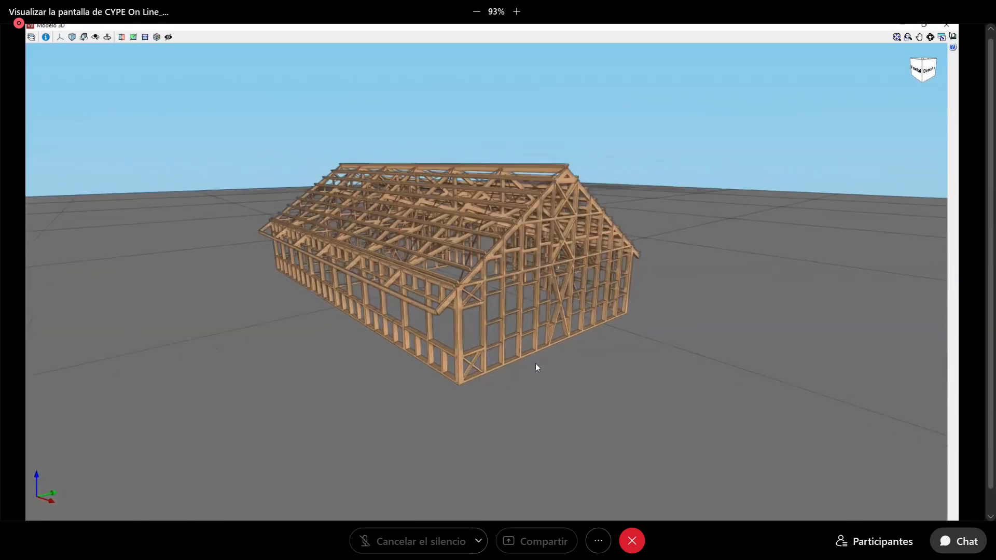
scroll(472, 310, up, 6)
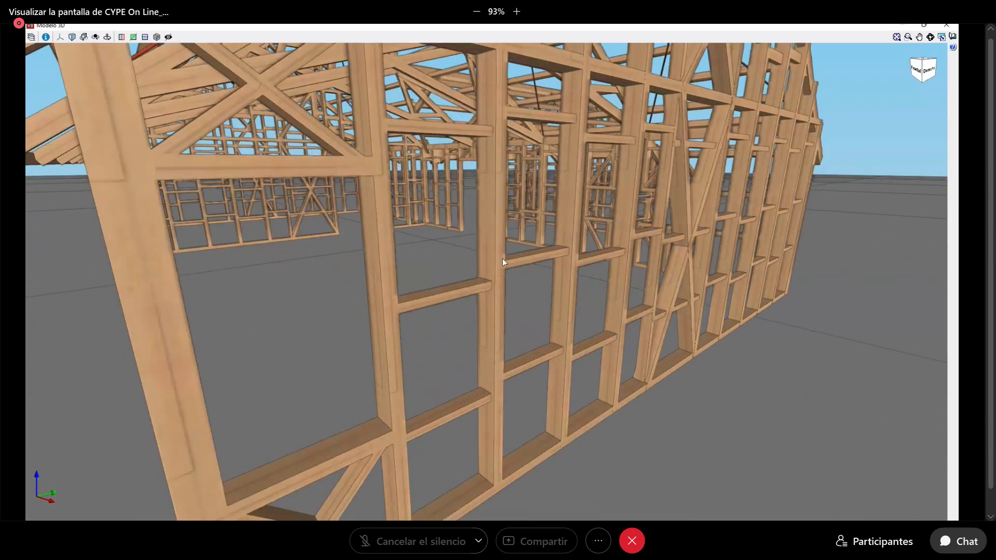
scroll(503, 273, down, 10)
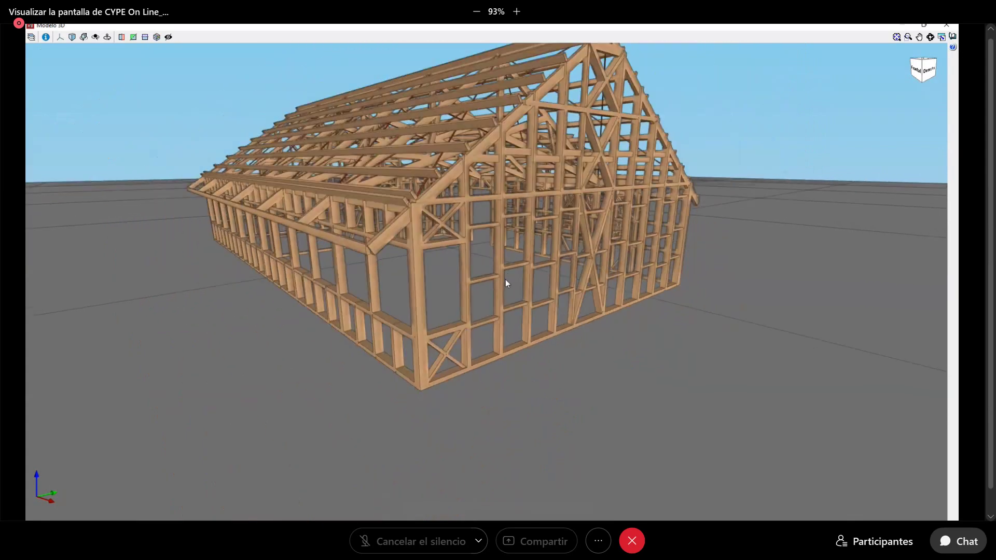
middle_drag(458, 304, 636, 130)
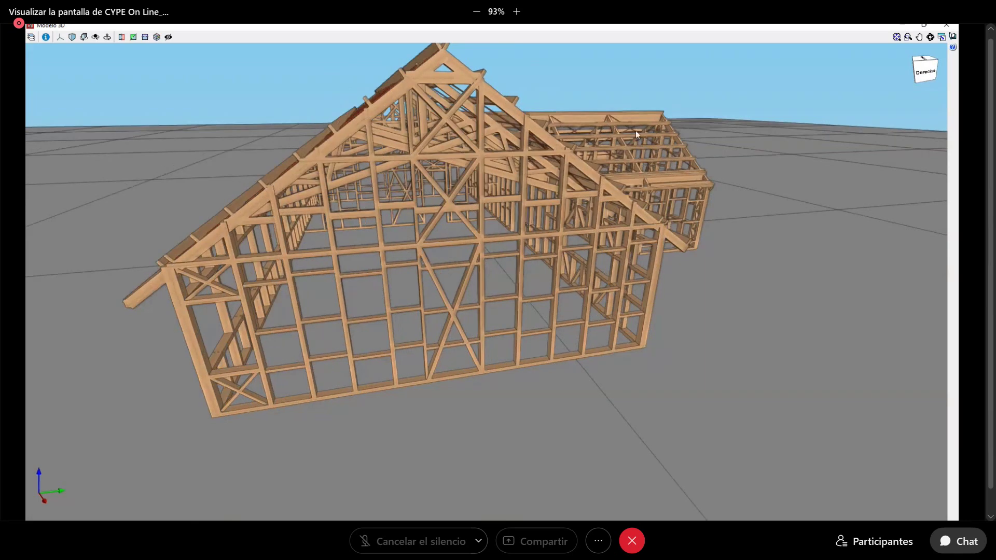
click(948, 26)
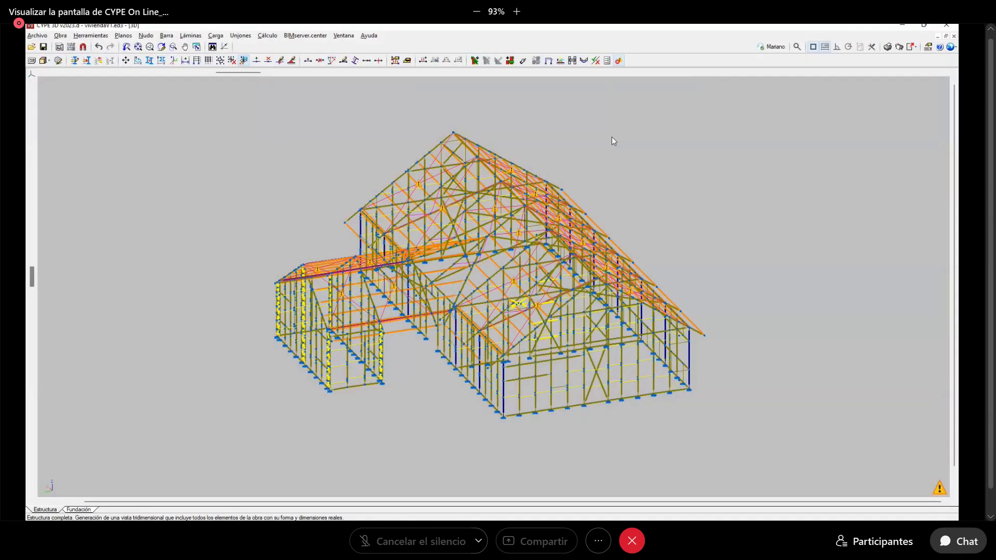
Check the uniform loads assigned to two roof panels with Editar cargas sobre paños, leaving them unchanged
click(215, 36)
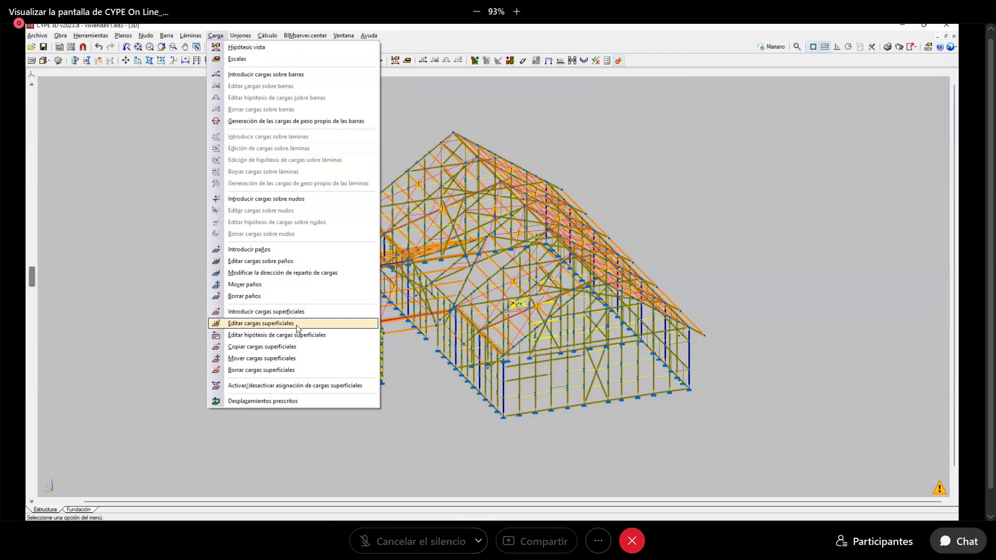
click(284, 261)
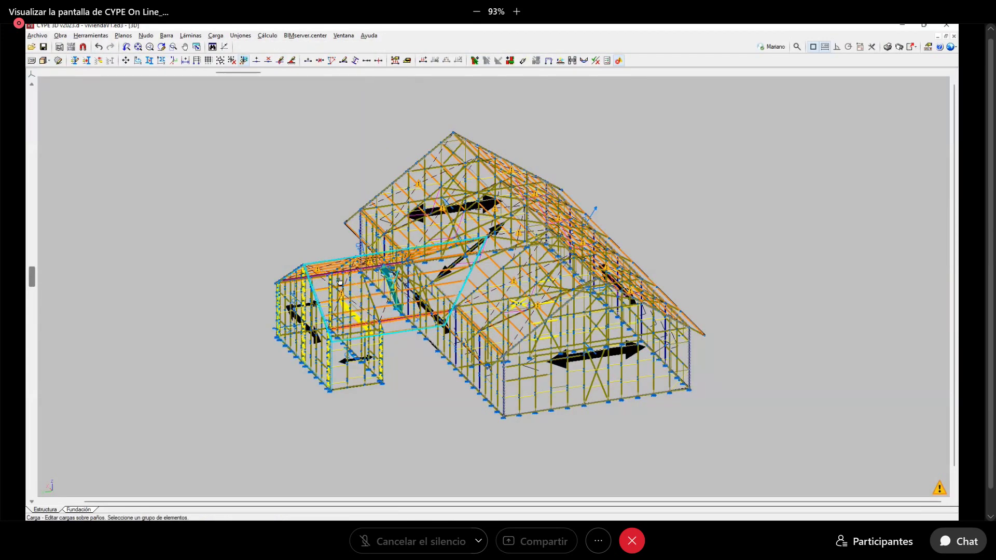
middle_drag(339, 281, 442, 346)
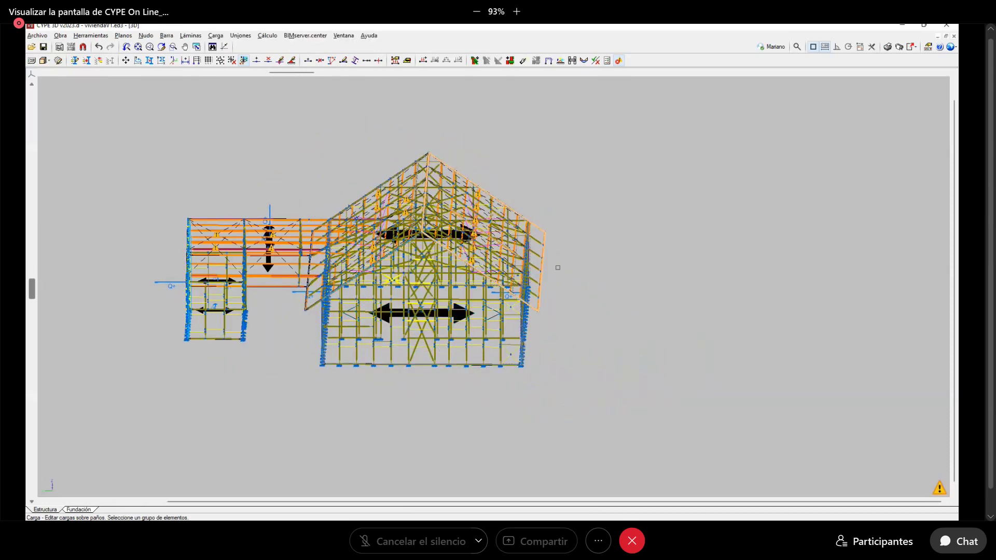
click(595, 280)
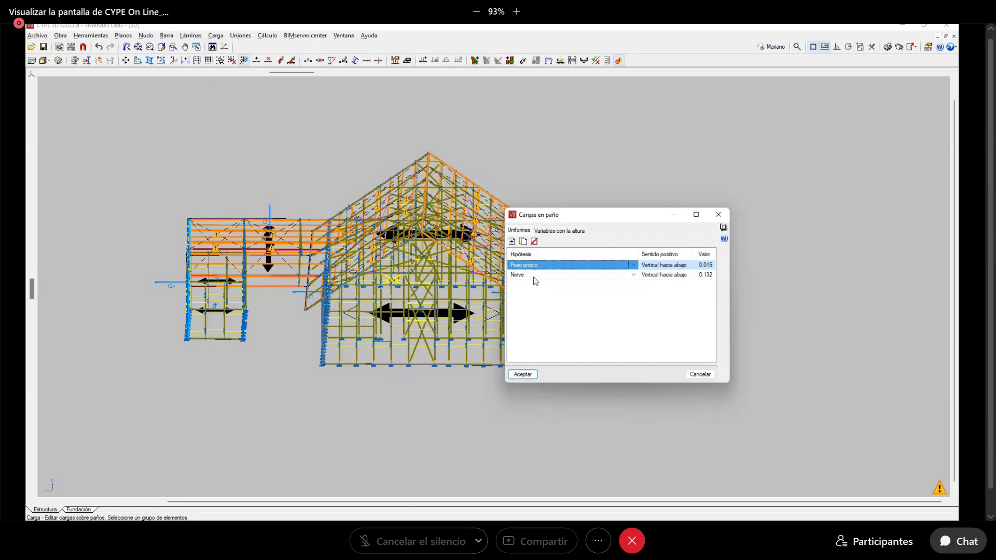
click(718, 214)
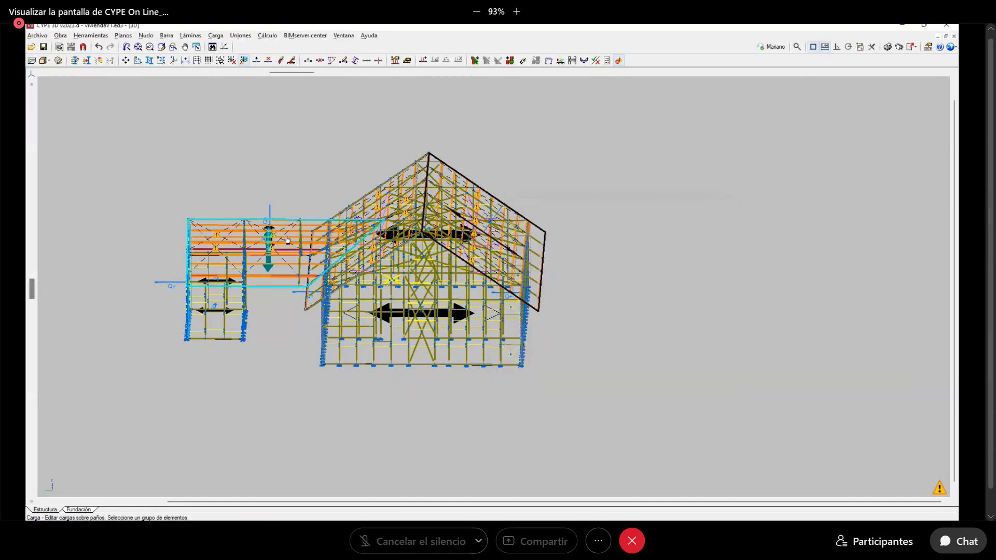
click(539, 280)
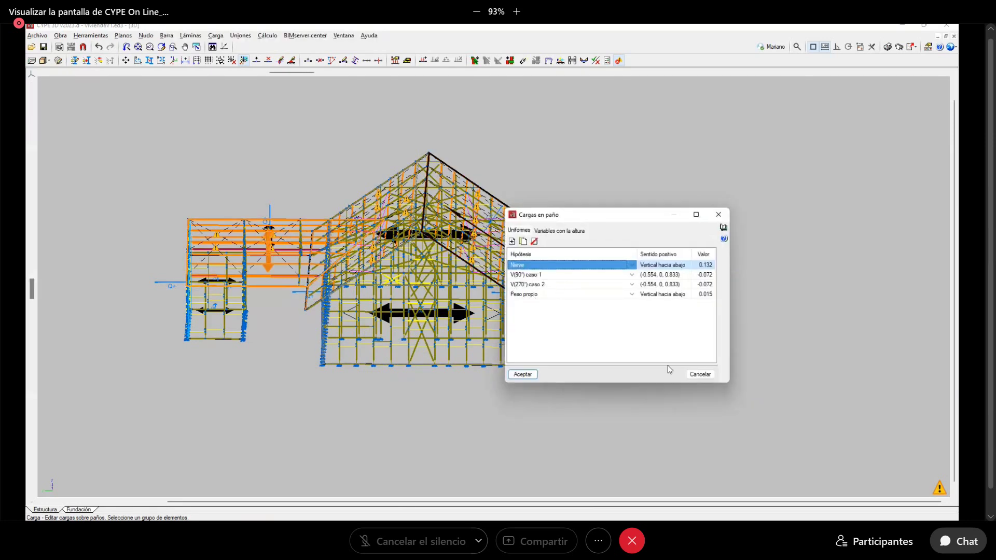
click(700, 374)
Run Comprobaciones E.L.U. at the most unfavourable point, look up a wall bar's utilisation, and leave the check
scroll(540, 337, down, 2)
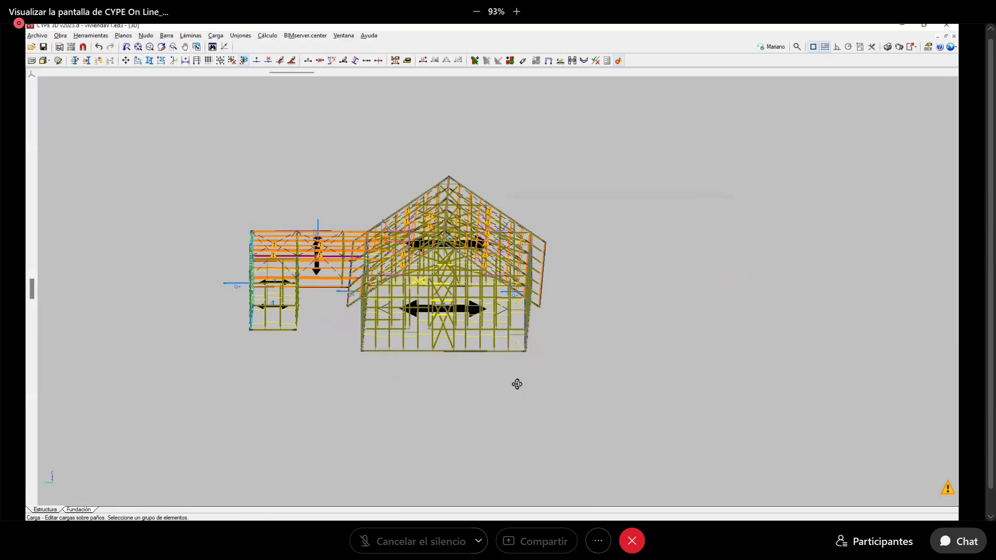
shift+middle_drag(515, 382, 553, 384)
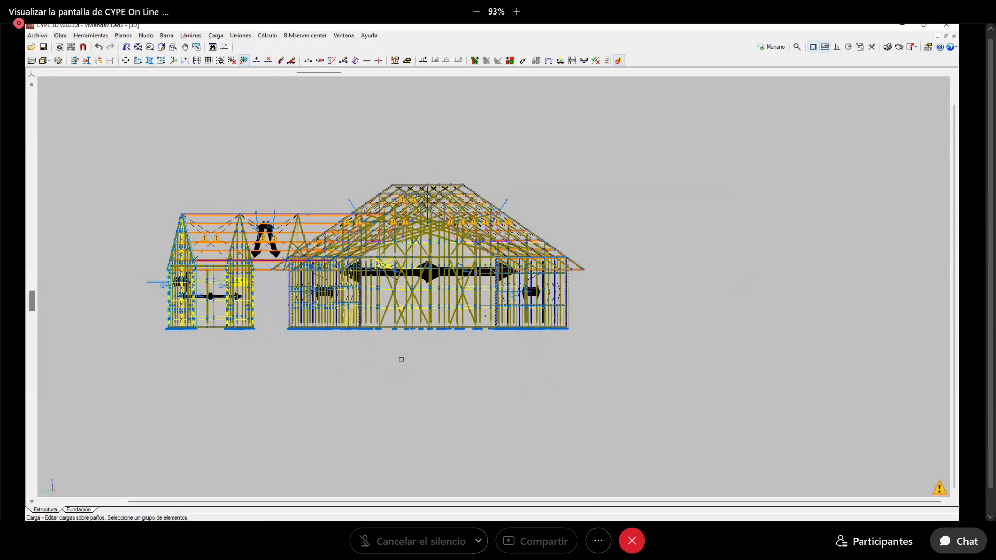
shift+middle_drag(399, 358, 477, 358)
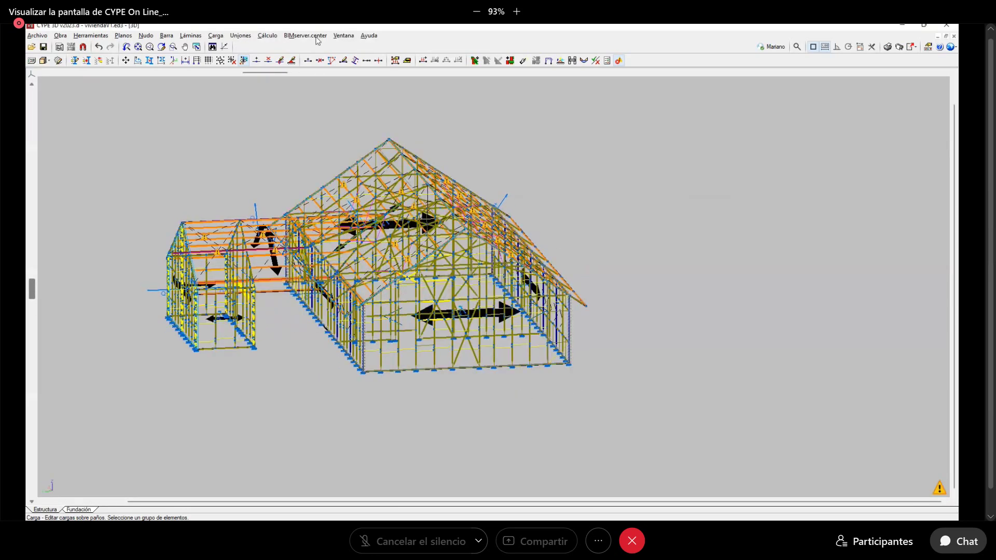
click(607, 61)
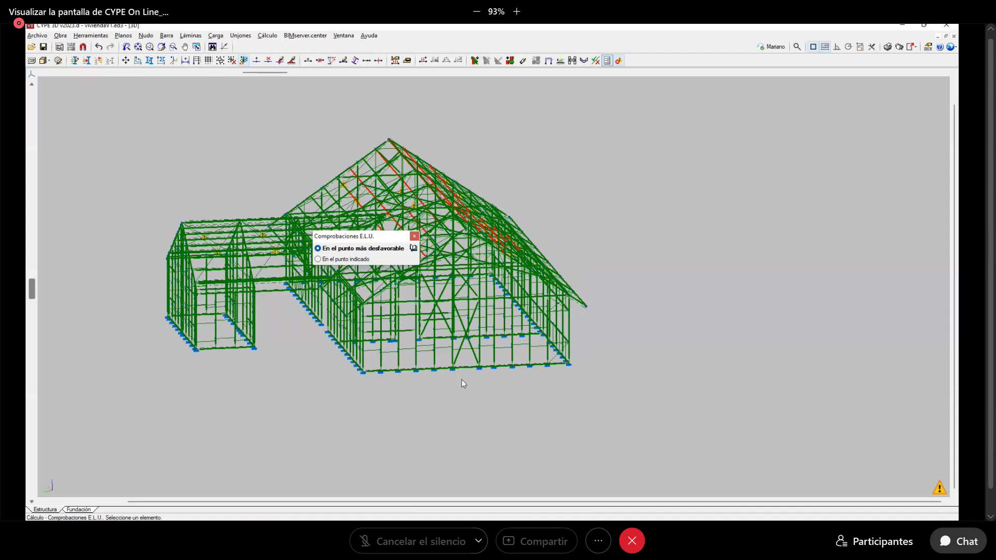
mouse_move(396, 312)
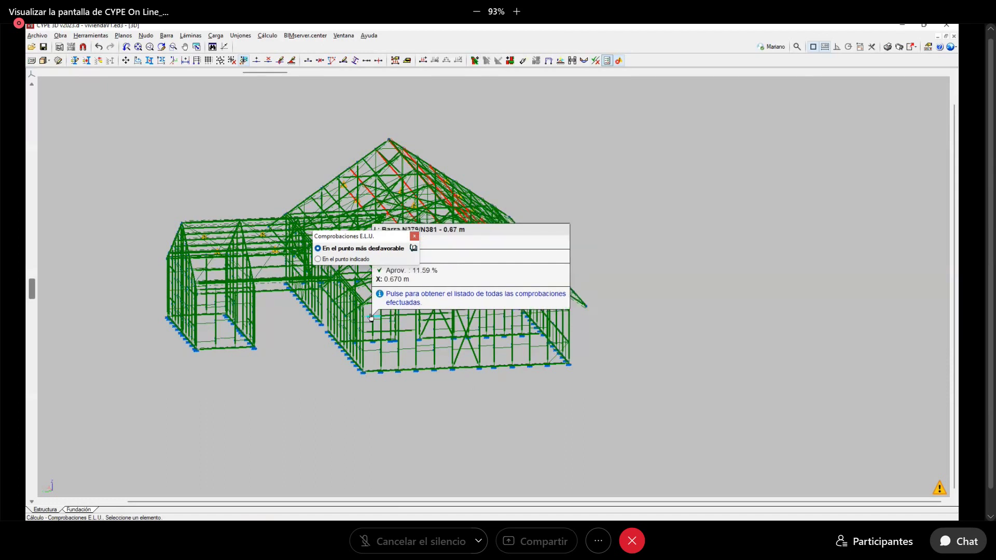
key(Escape)
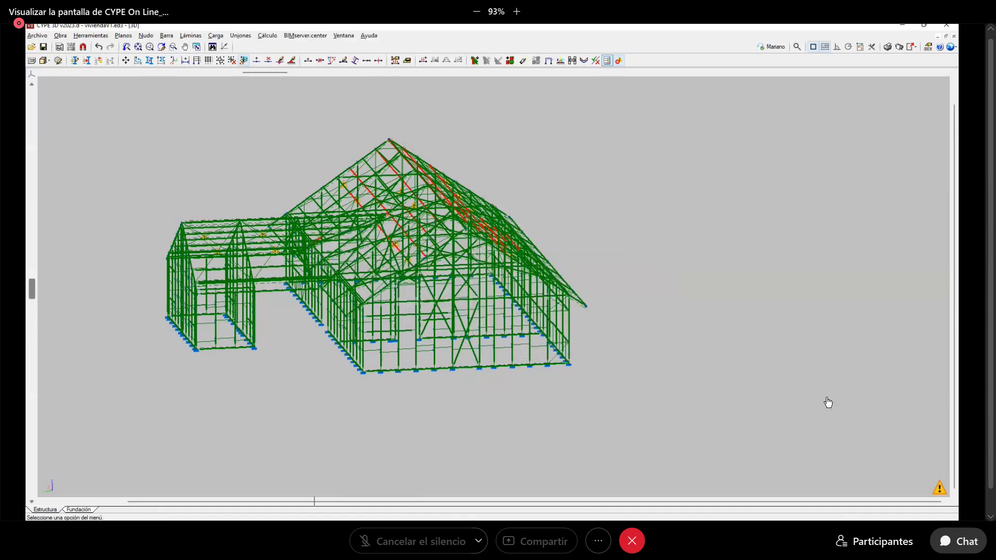
Switch to the browser, bring up the PDF guide on timber-frame housing construction and maximize its window
mouse_move(208, 555)
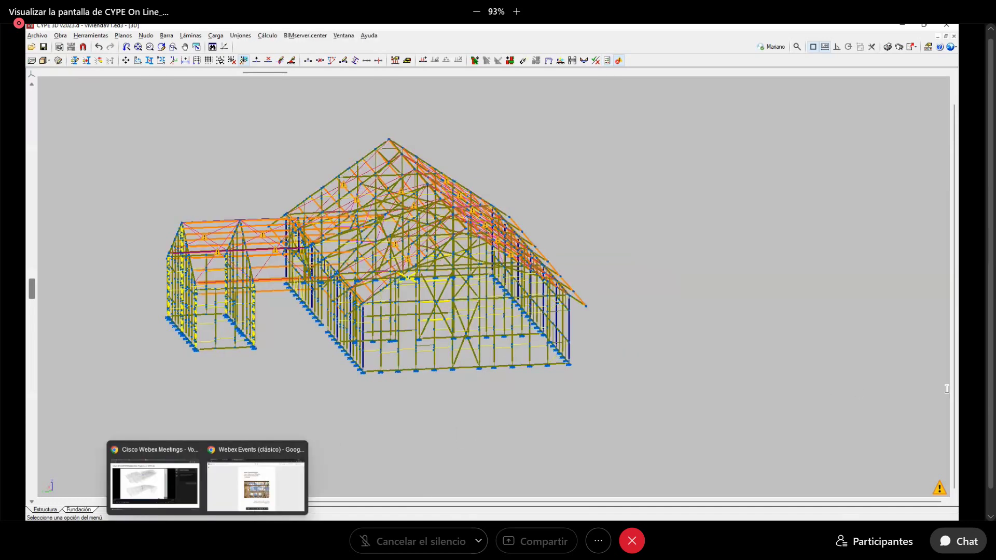
click(255, 484)
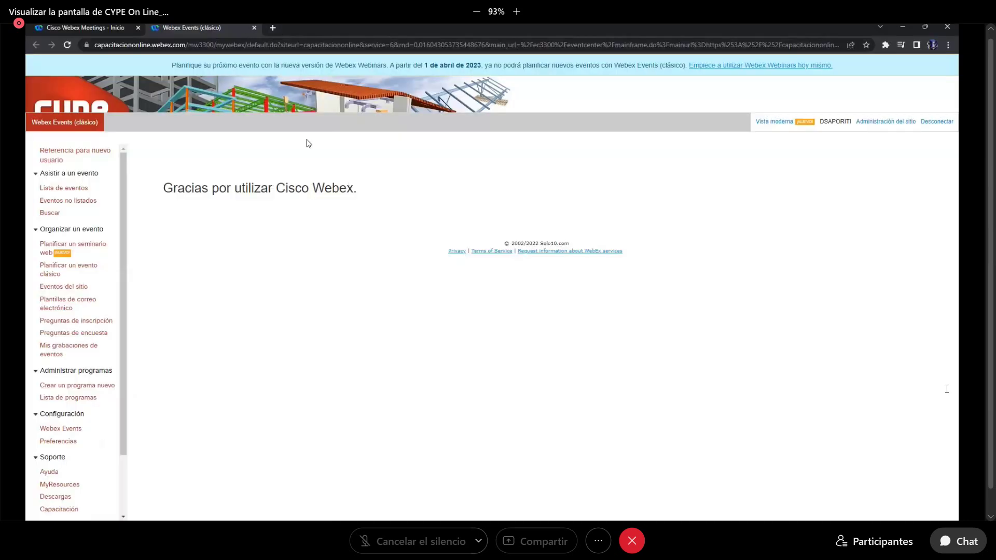
mouse_move(181, 503)
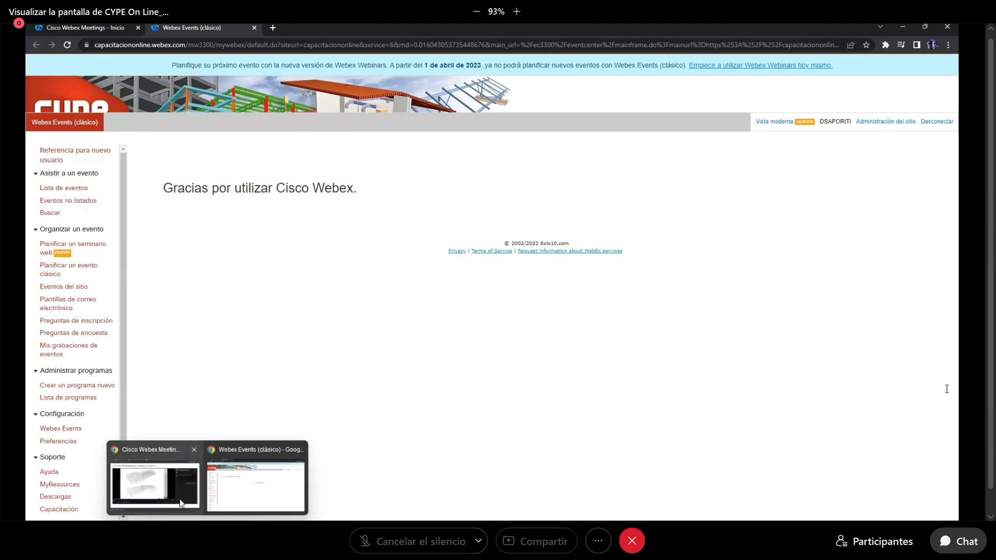
click(181, 502)
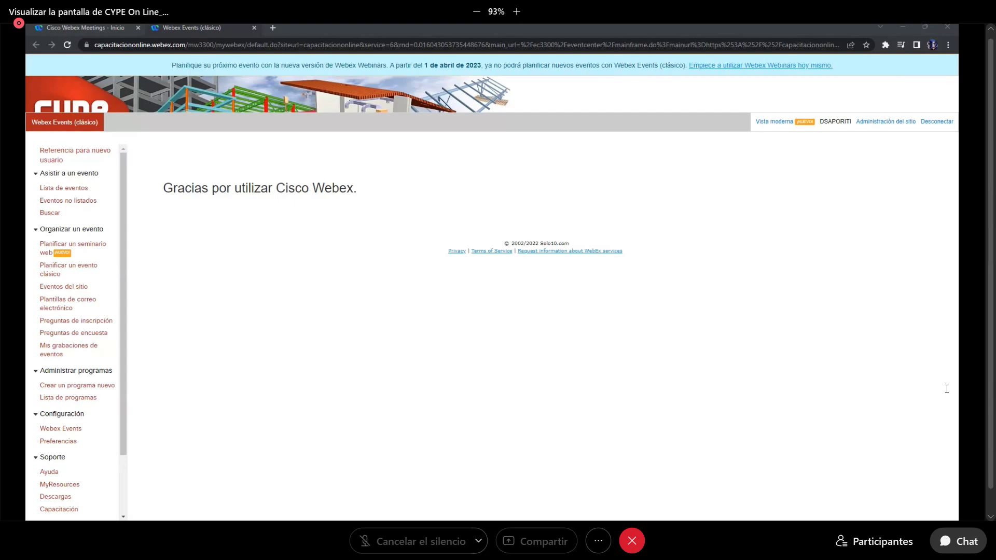
key(alt+Tab)
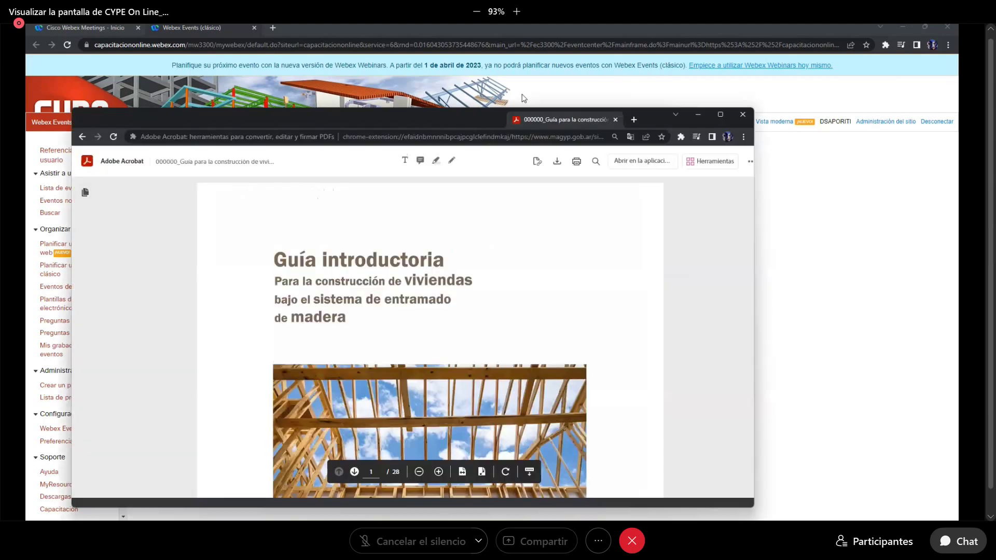
drag(509, 121, 484, 62)
double_click(512, 61)
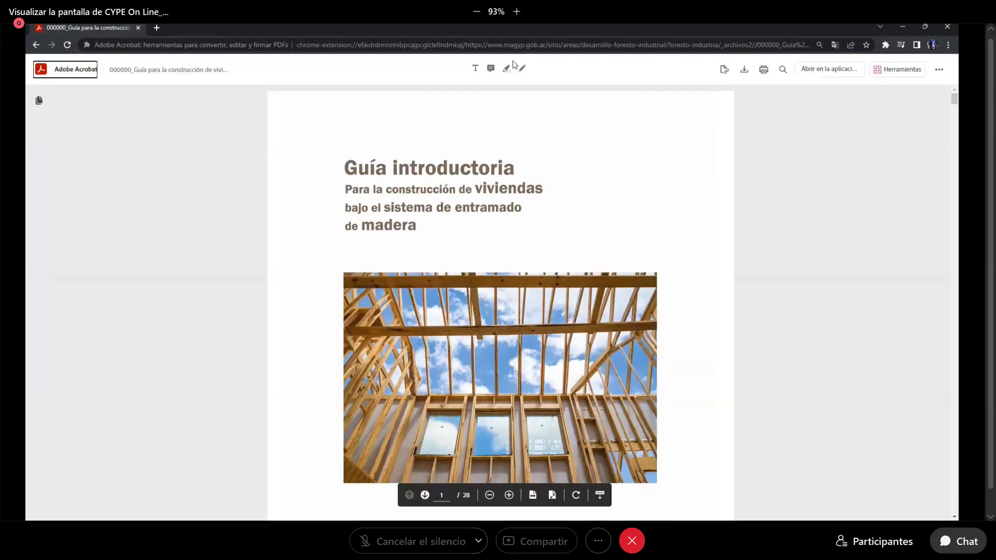
Read the guide's cover and Marco Referencial section, selecting part of the underlined statement about the Certificado de Aptitud Técnica (CAT)
scroll(478, 297, down, 1)
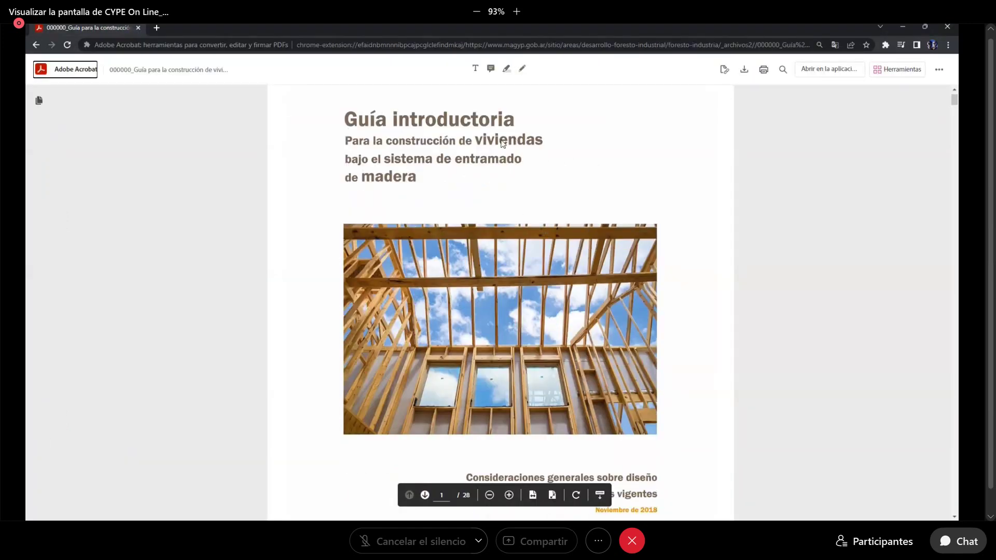
scroll(460, 196, down, 1)
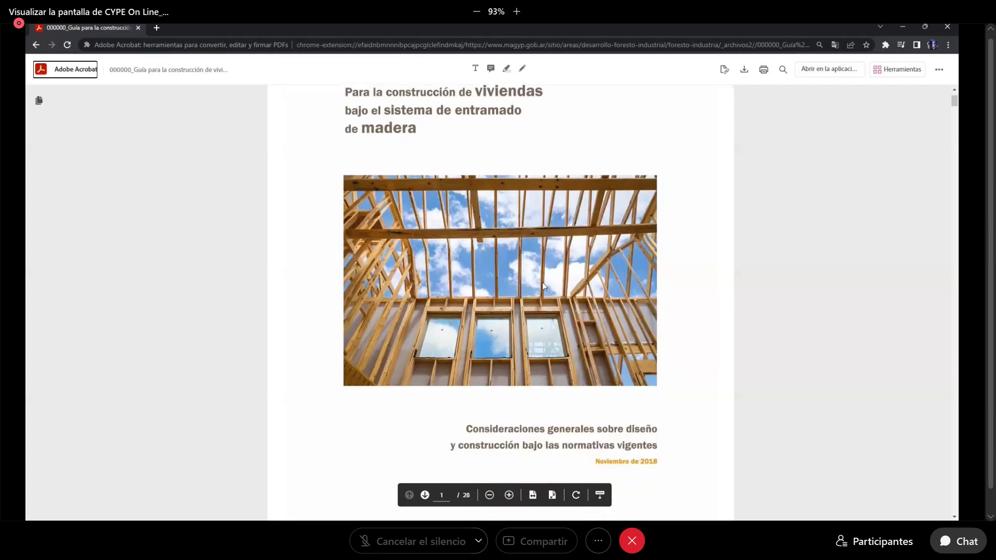
scroll(543, 286, down, 1)
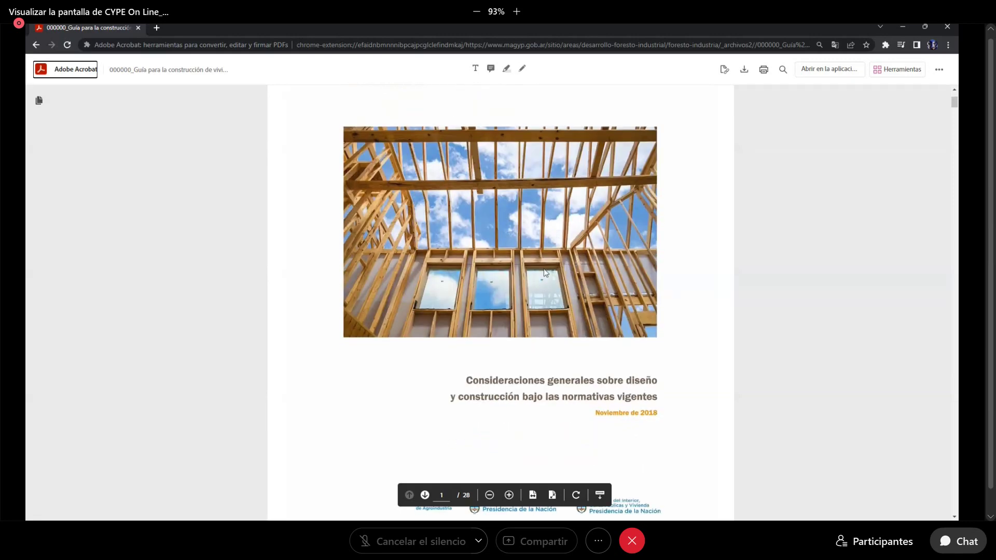
scroll(544, 275, down, 7)
scroll(537, 280, down, 8)
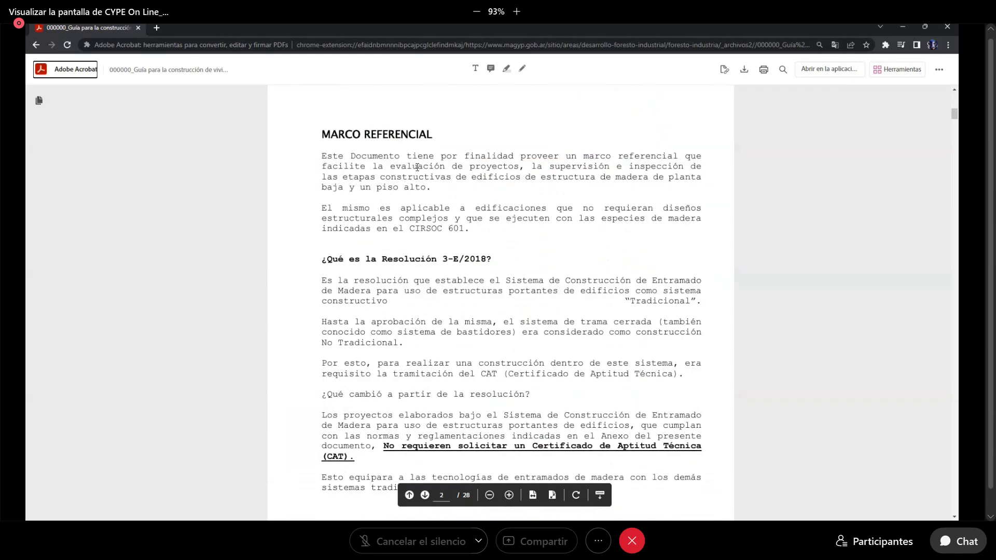
scroll(419, 227, up, 20)
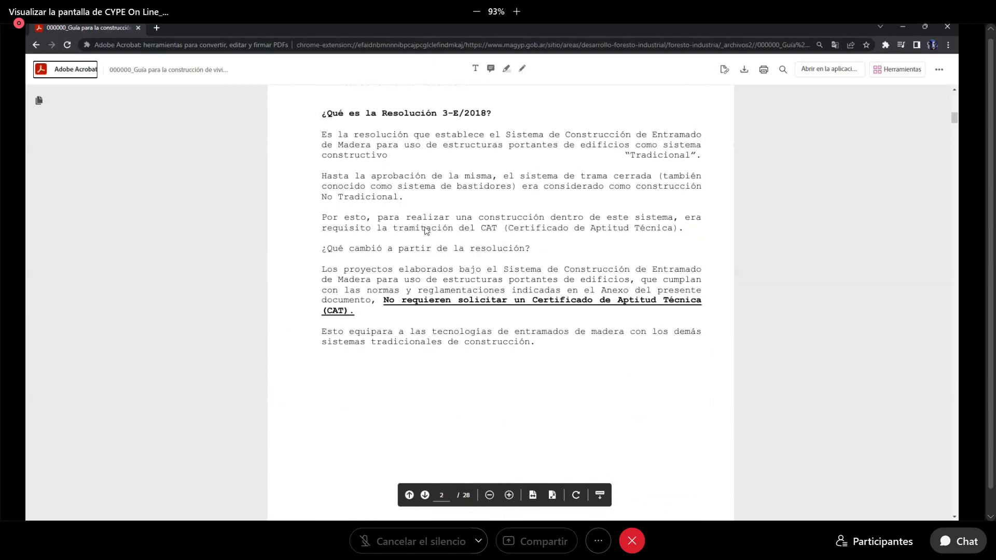
scroll(452, 264, down, 9)
scroll(421, 286, down, 15)
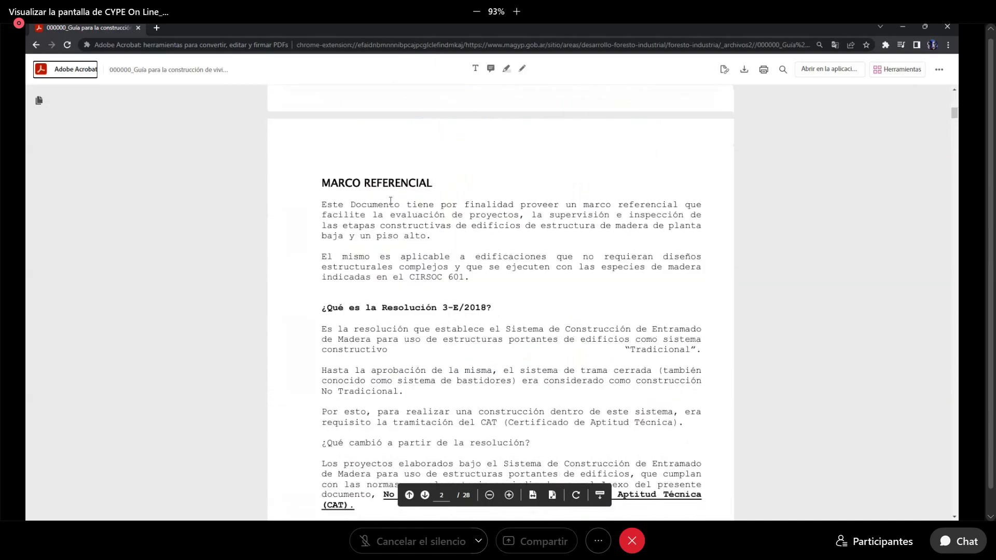
scroll(415, 255, down, 3)
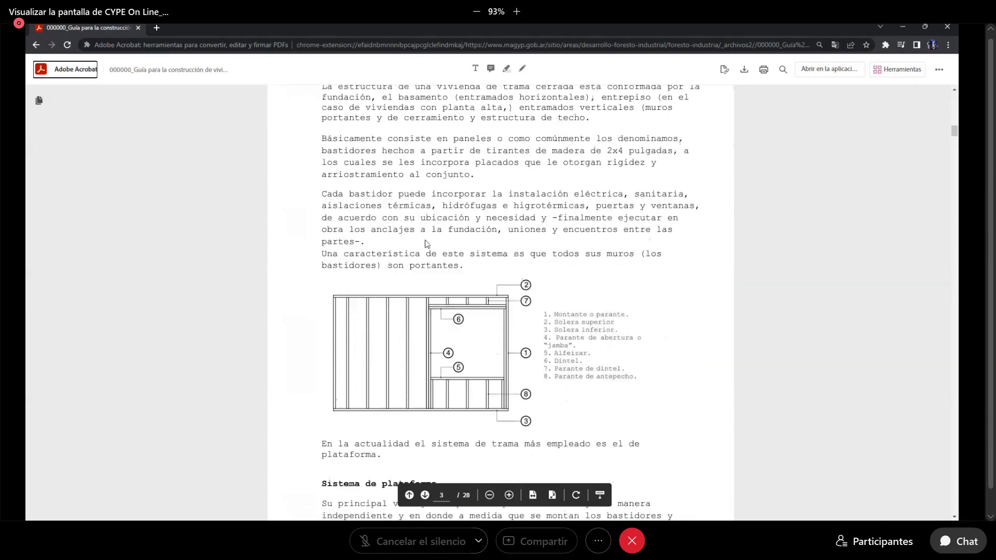
scroll(427, 240, up, 10)
drag(423, 300, 633, 301)
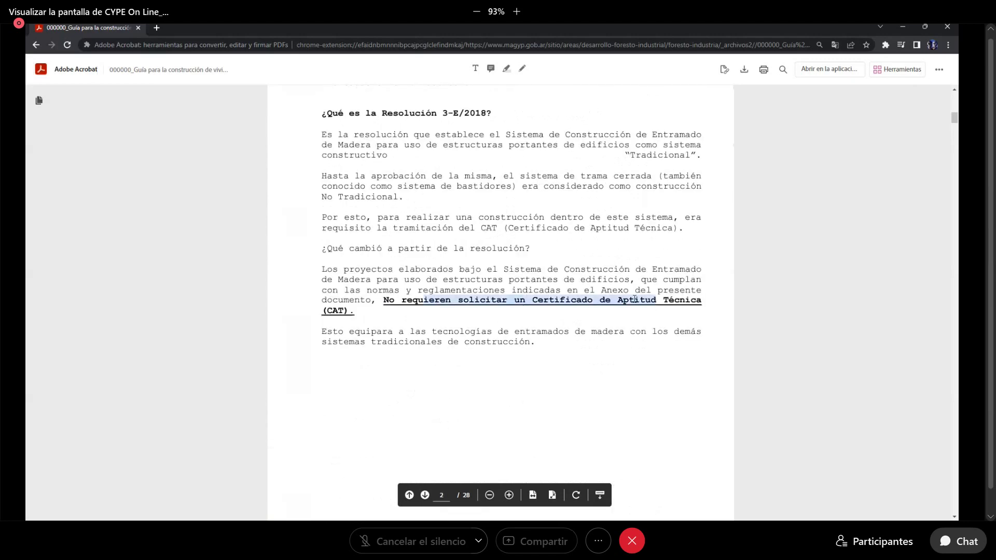
Examine the closed-frame wall diagram and the Sistema de plataforma text on page 3, and return to the guide's cover
scroll(518, 234, down, 15)
scroll(485, 260, down, 3)
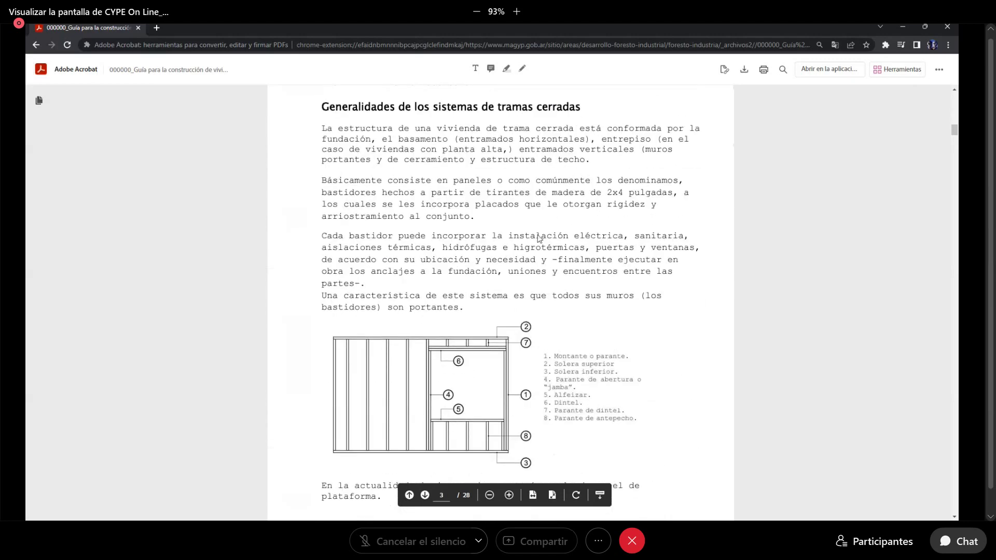
scroll(479, 339, down, 2)
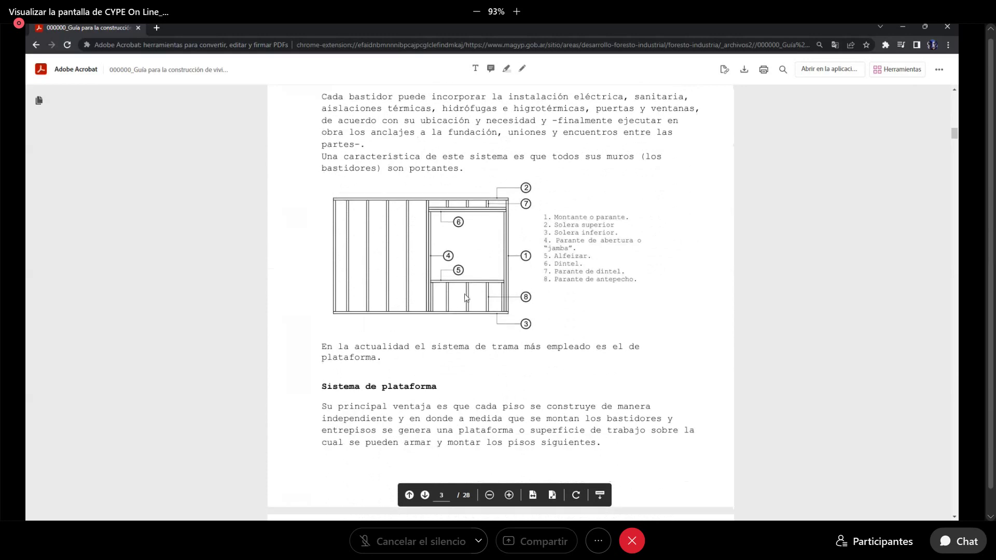
scroll(472, 233, down, 9)
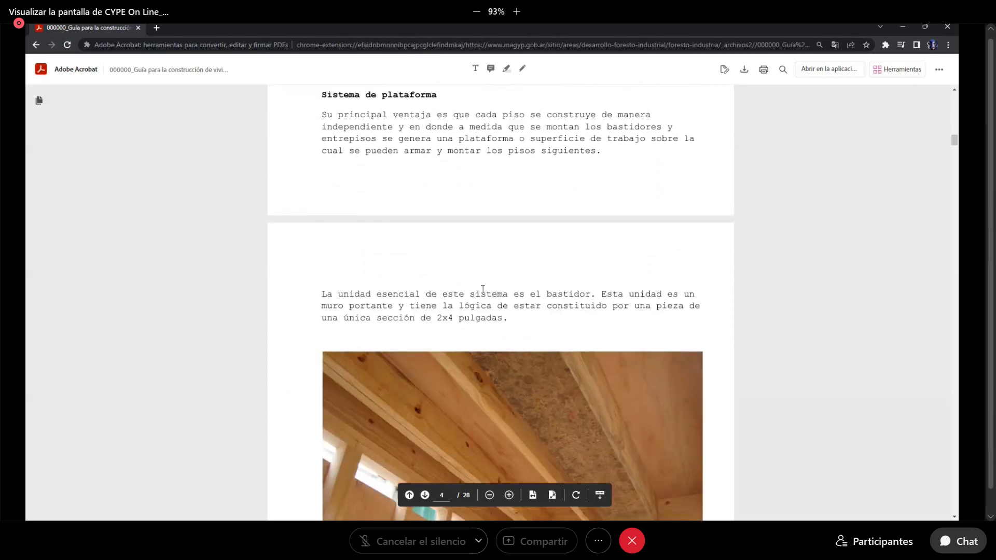
scroll(474, 292, up, 9)
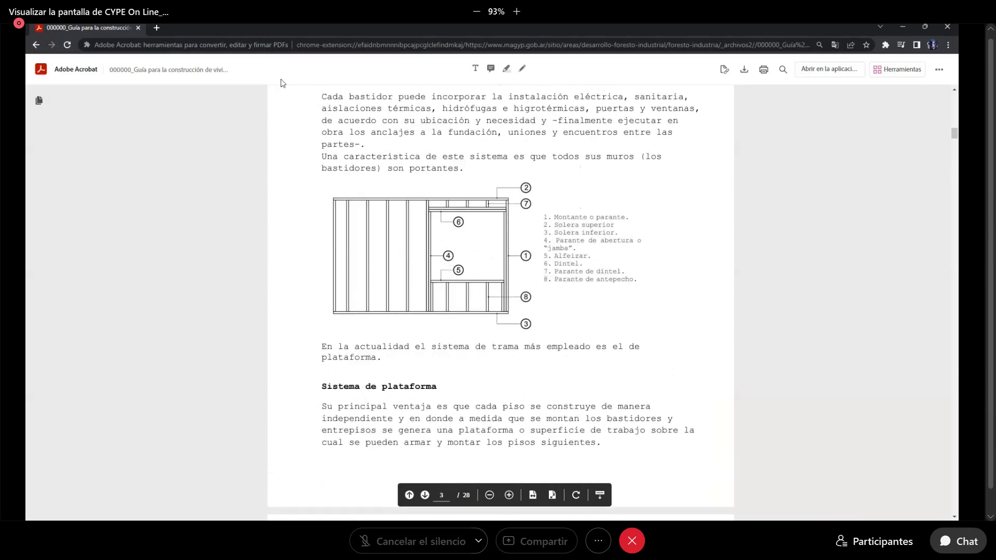
scroll(454, 254, up, 18)
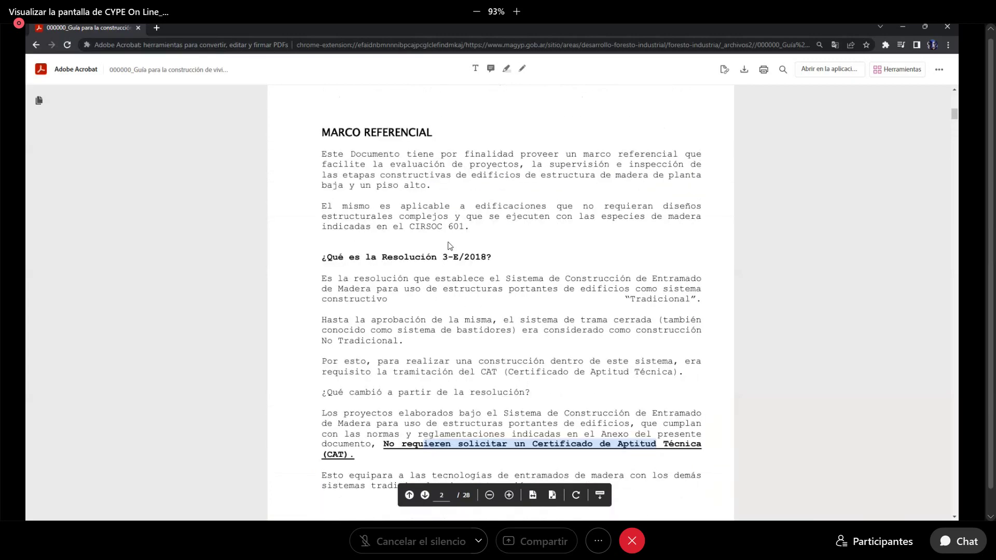
scroll(461, 256, up, 9)
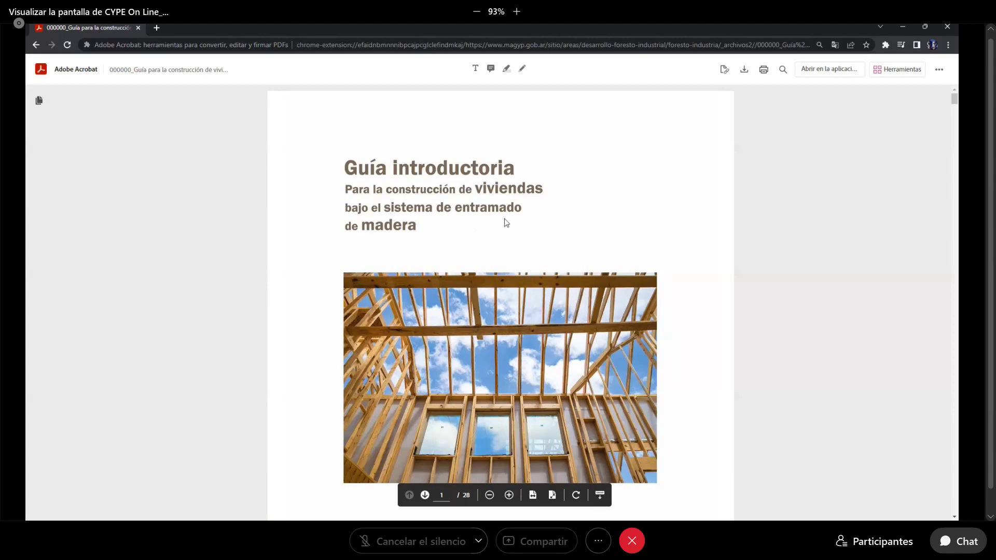
Skim the guide from the cover through the frame overview, foundation details and beam span table to the anchorage detail in Fig. 07
scroll(513, 210, down, 6)
scroll(508, 206, down, 20)
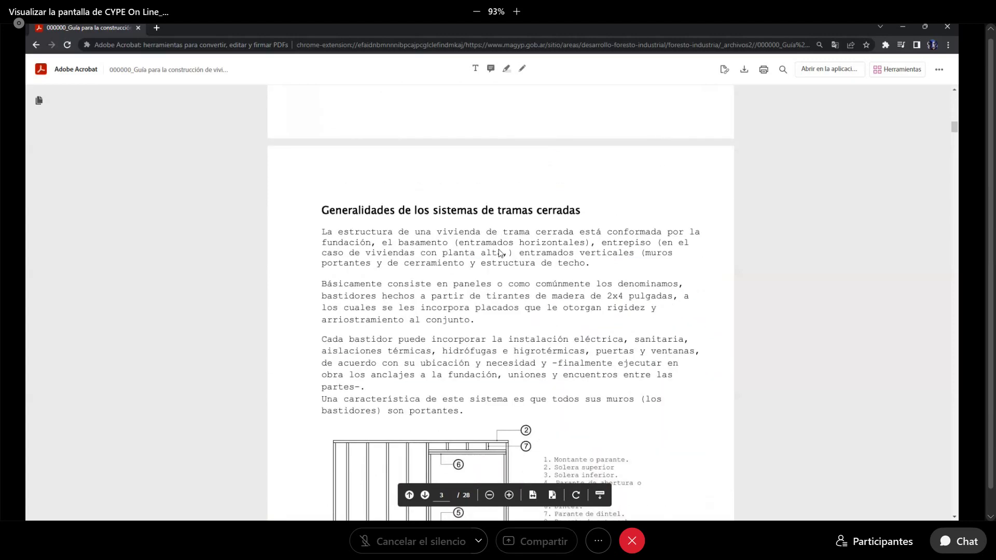
scroll(457, 260, down, 10)
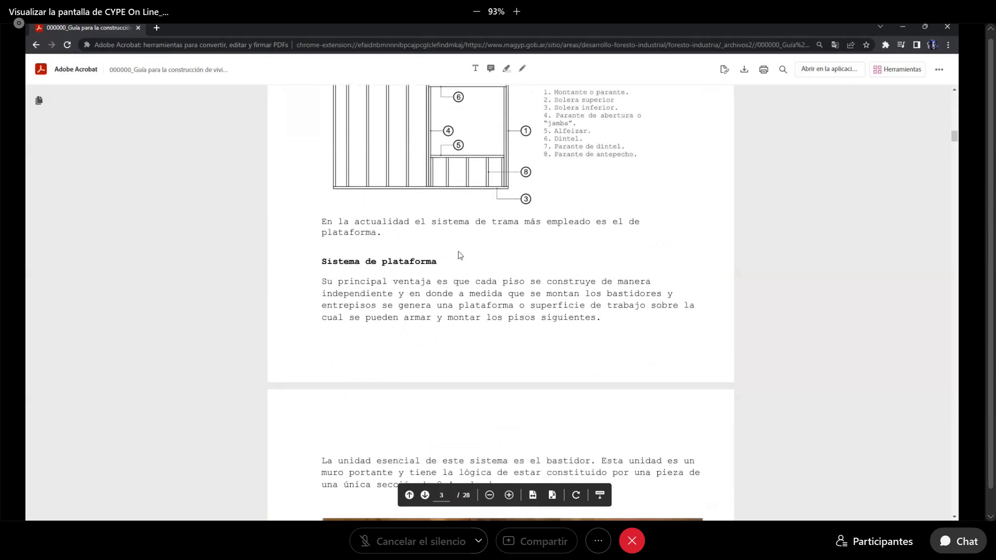
scroll(475, 269, down, 15)
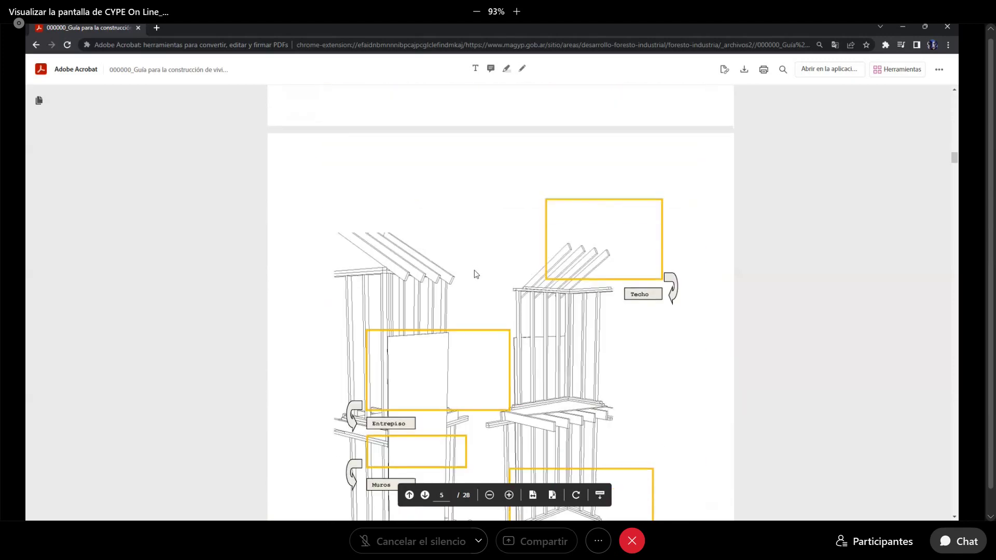
scroll(458, 282, down, 15)
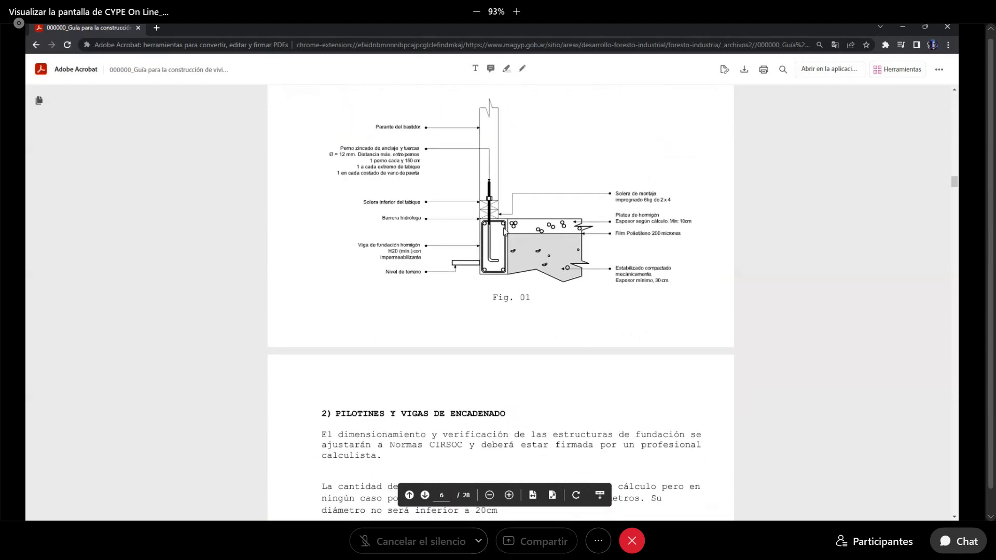
scroll(476, 247, down, 15)
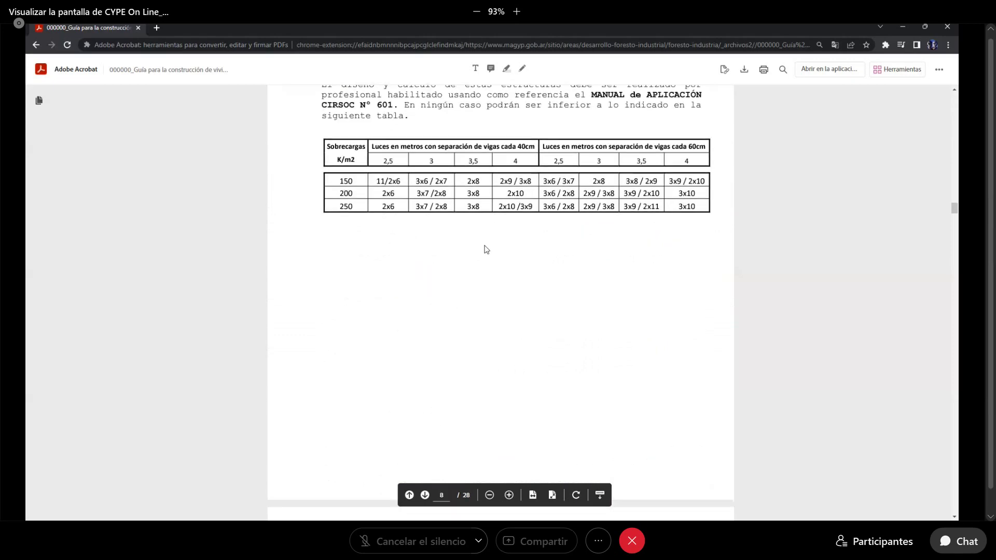
scroll(483, 272, down, 15)
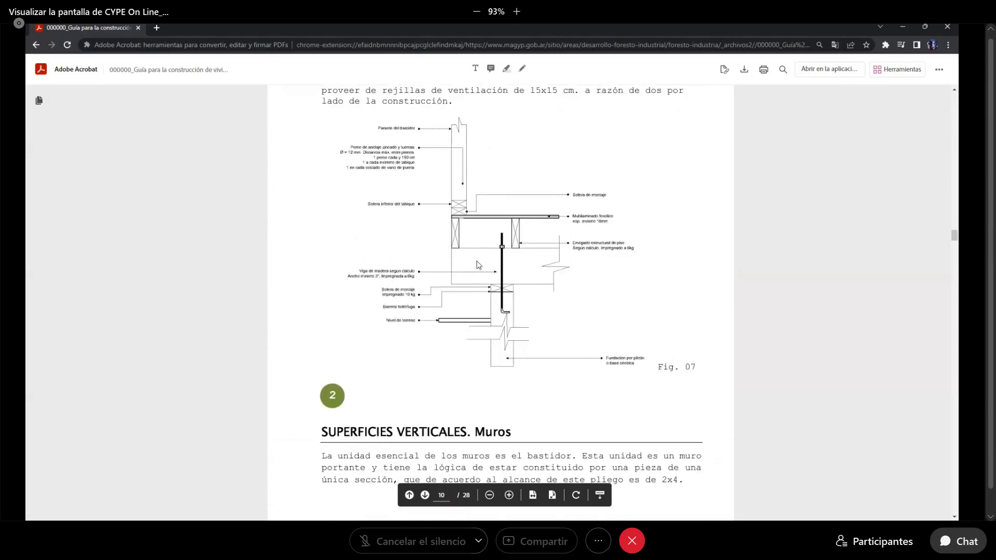
Look through the guide's structural sheathing, corner nailing, Dinteles and Entrepisos sections up to the sill plate anchorage detail on page 20
scroll(479, 234, down, 8)
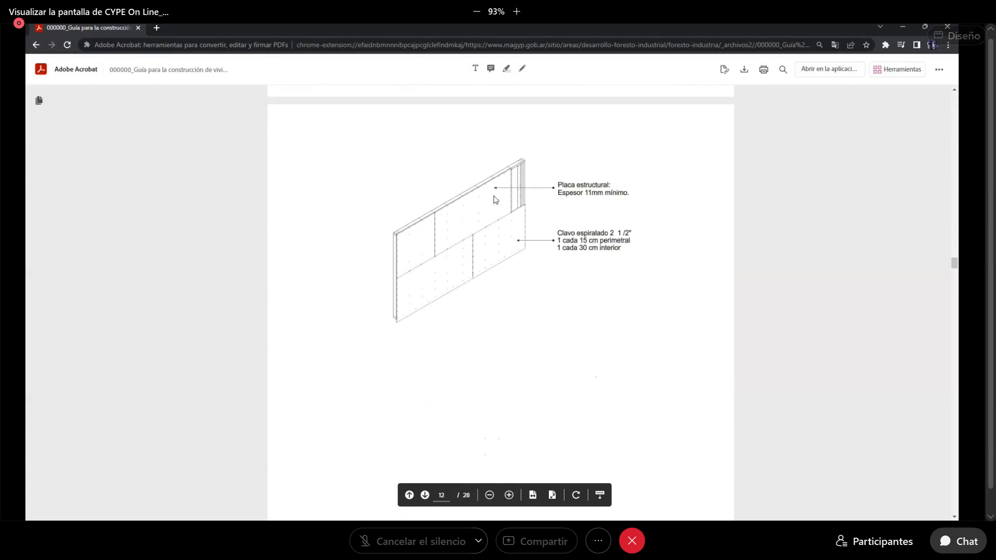
scroll(453, 248, down, 10)
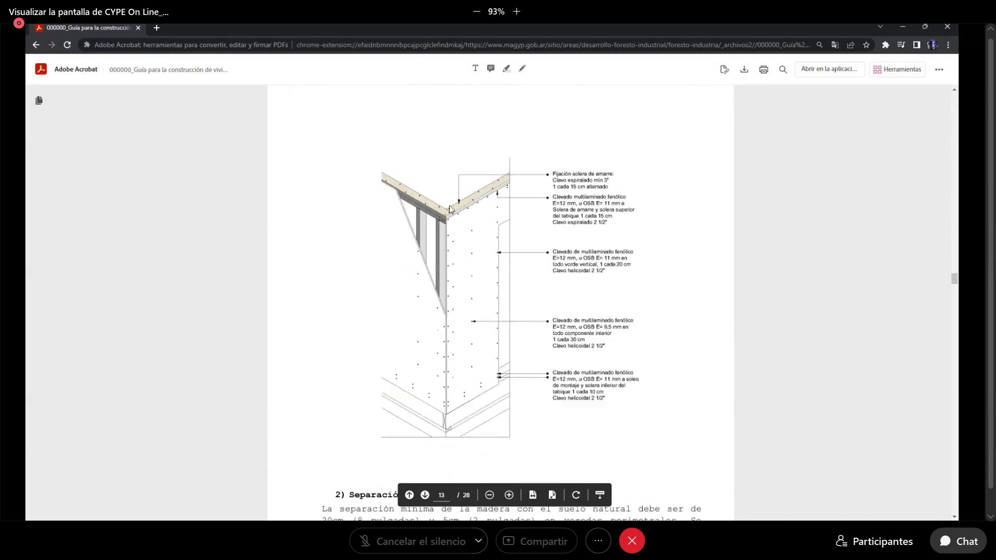
scroll(462, 225, down, 20)
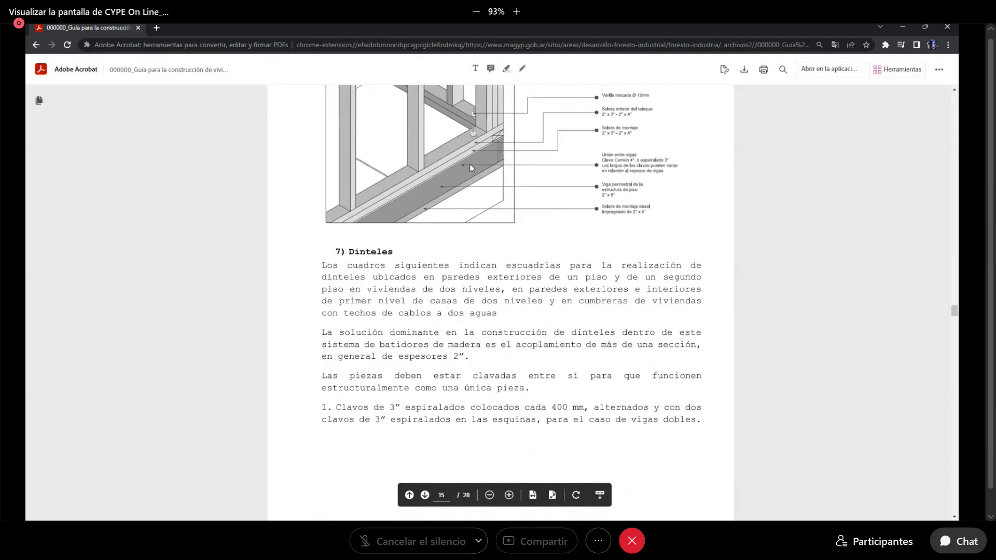
scroll(464, 191, down, 20)
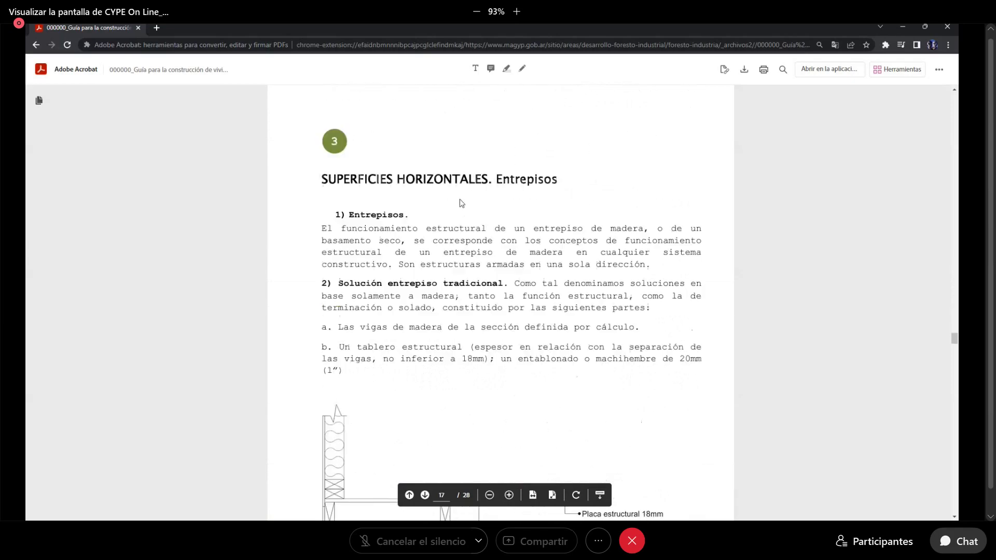
scroll(459, 204, down, 20)
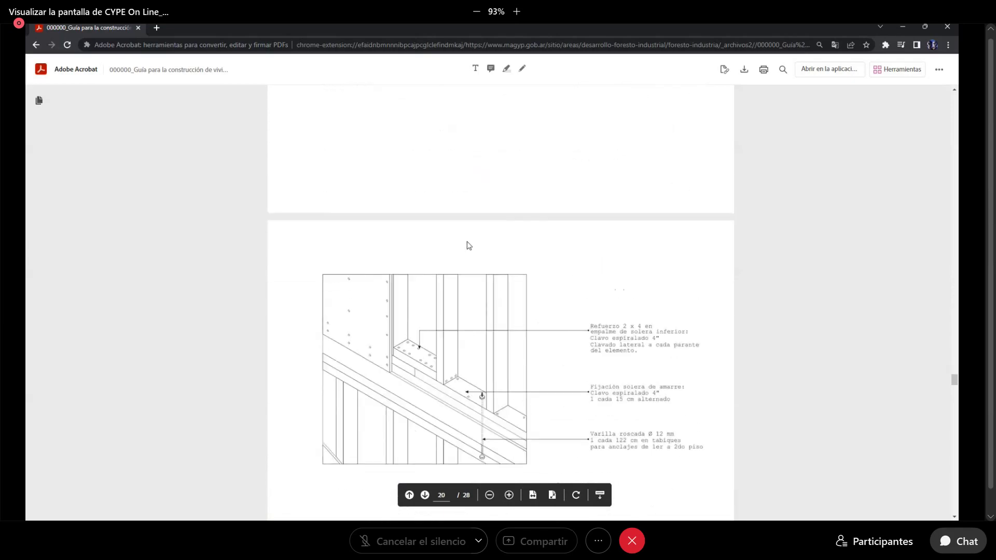
Examine the roof truss diagram on page 22 and the notes on reticulated structure alternatives and member sizing
scroll(472, 242, down, 20)
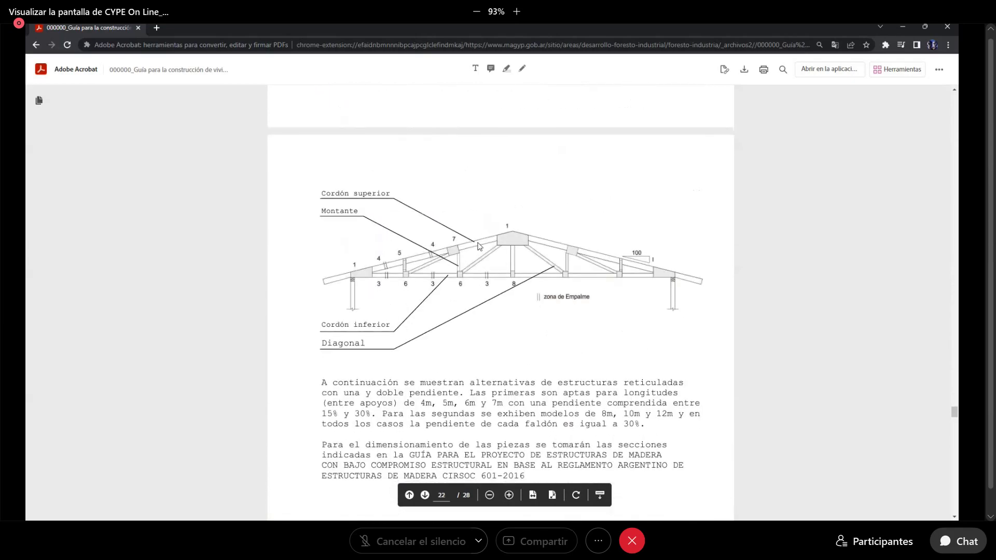
scroll(487, 232, up, 3)
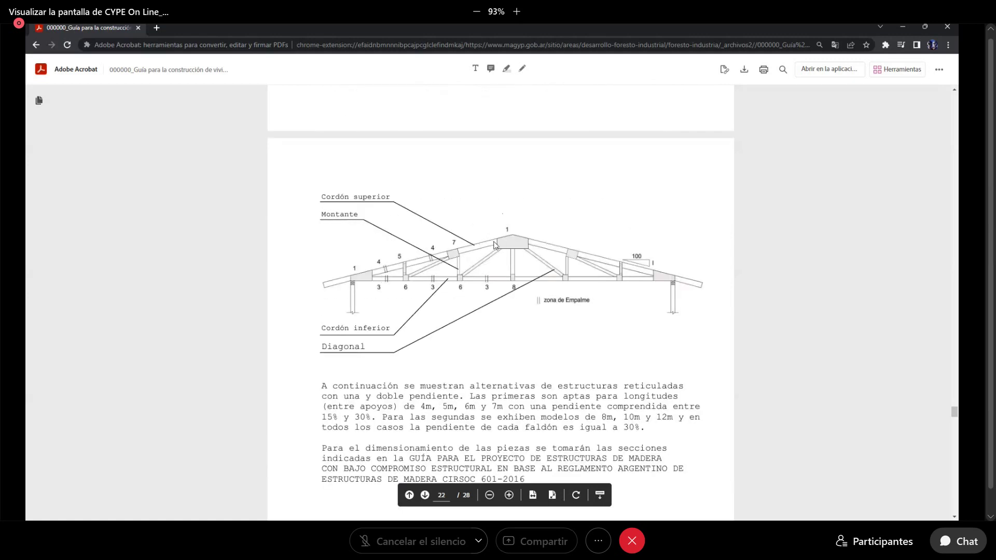
scroll(517, 221, down, 1)
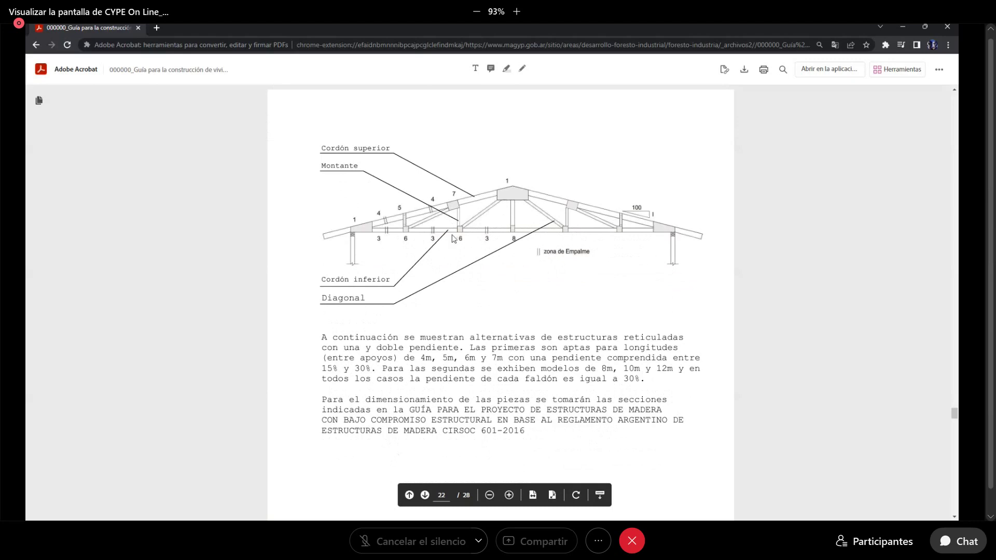
scroll(453, 239, down, 1)
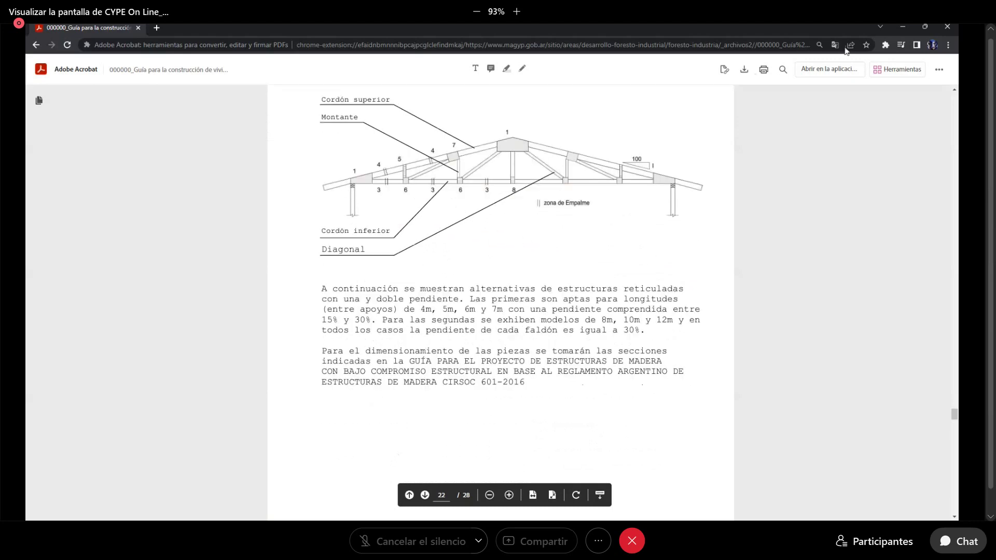
Minimize both browser windows and switch back to the house frame model in CYPE 3D
click(902, 28)
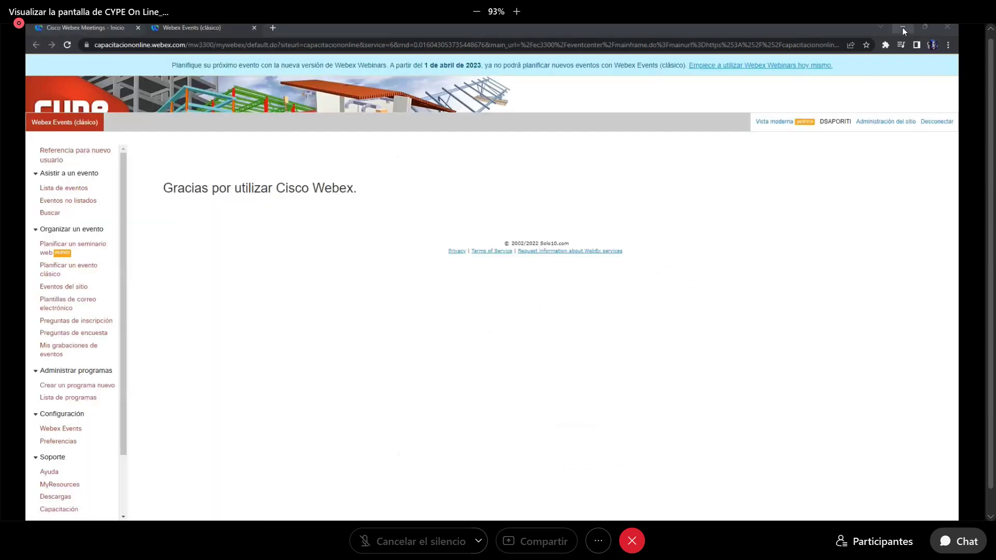
click(902, 27)
middle_drag(657, 360, 479, 270)
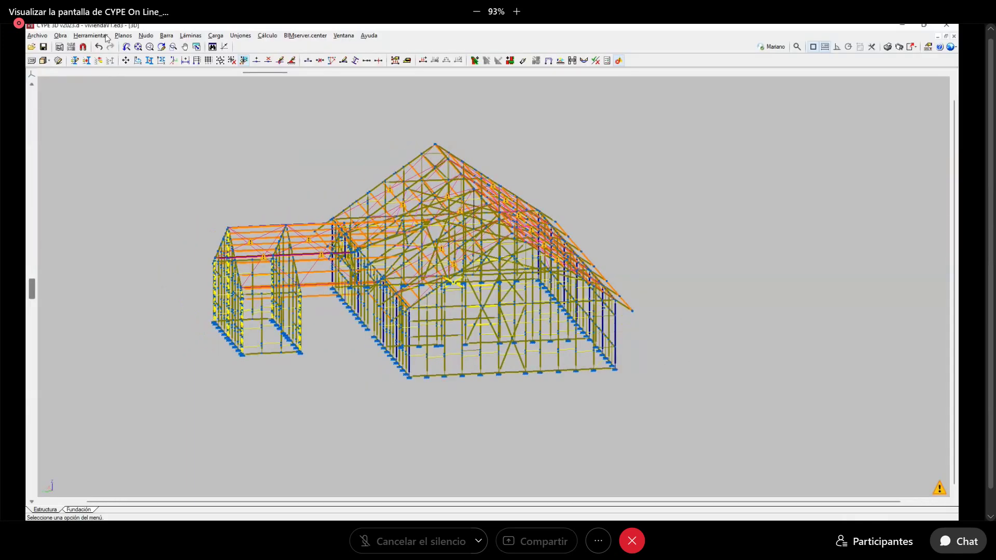
Open the profile description for the timber bars and review the round and square section types
click(167, 35)
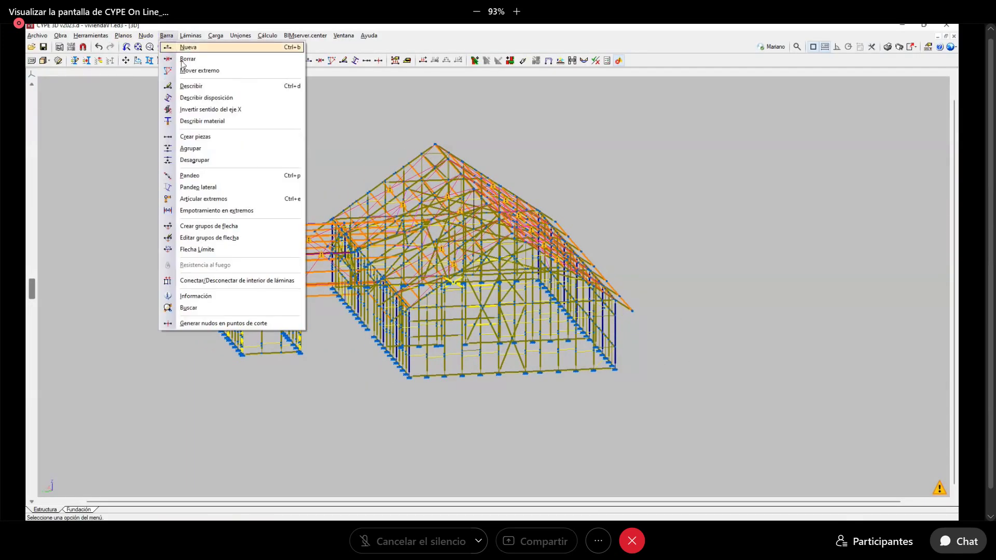
click(205, 86)
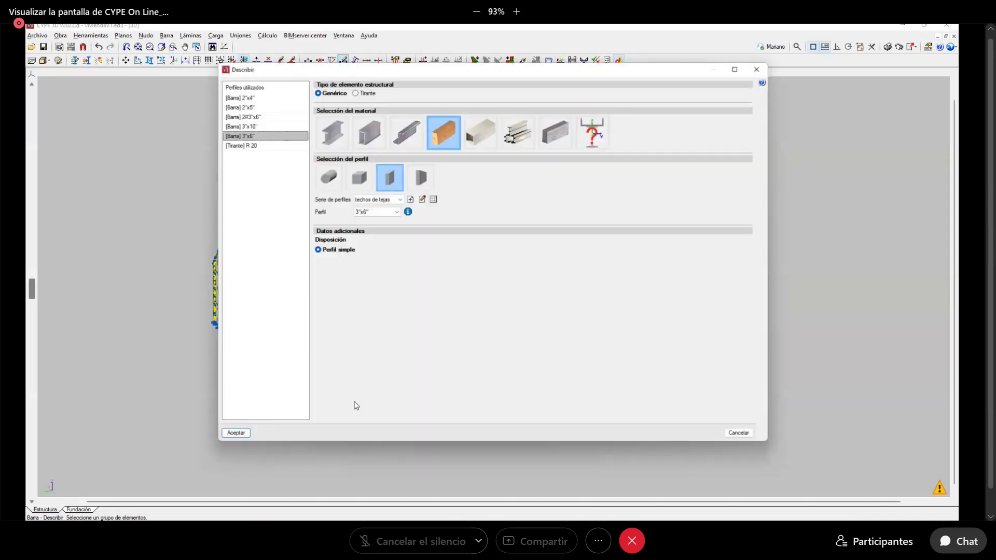
click(334, 178)
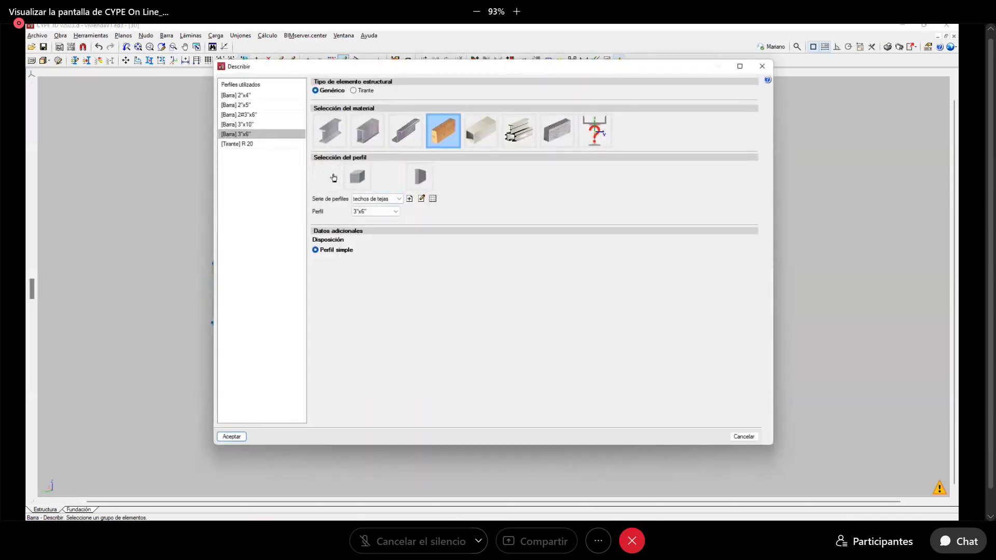
click(378, 198)
click(377, 197)
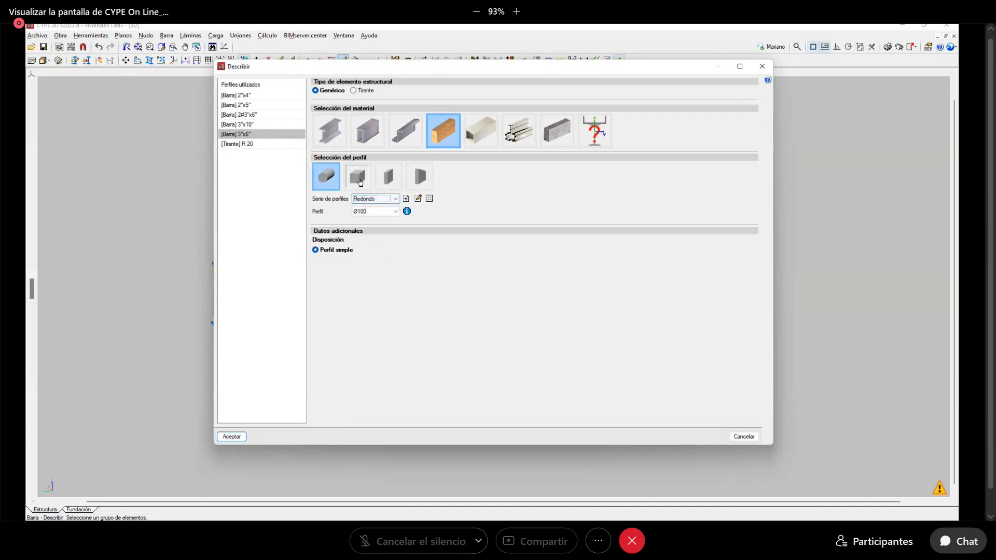
click(358, 177)
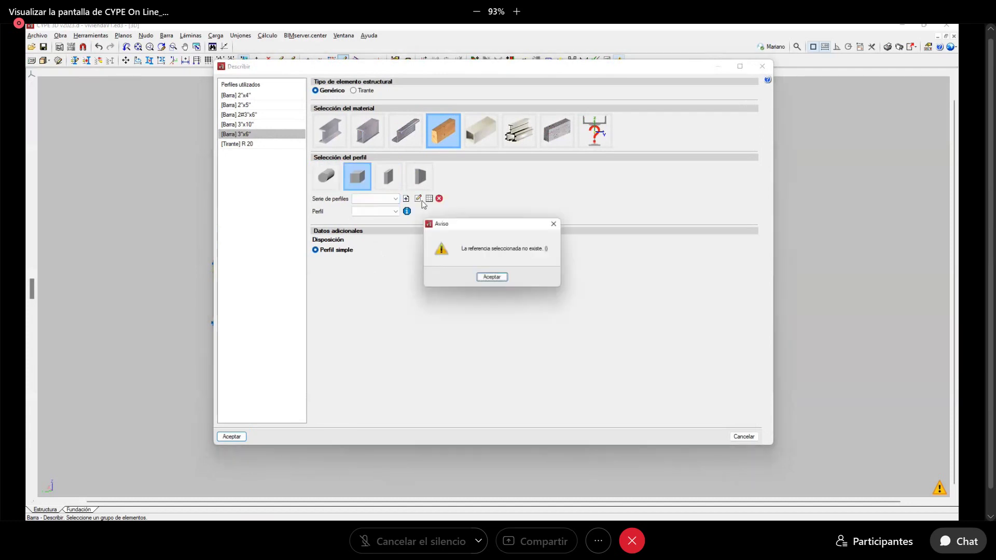
click(557, 227)
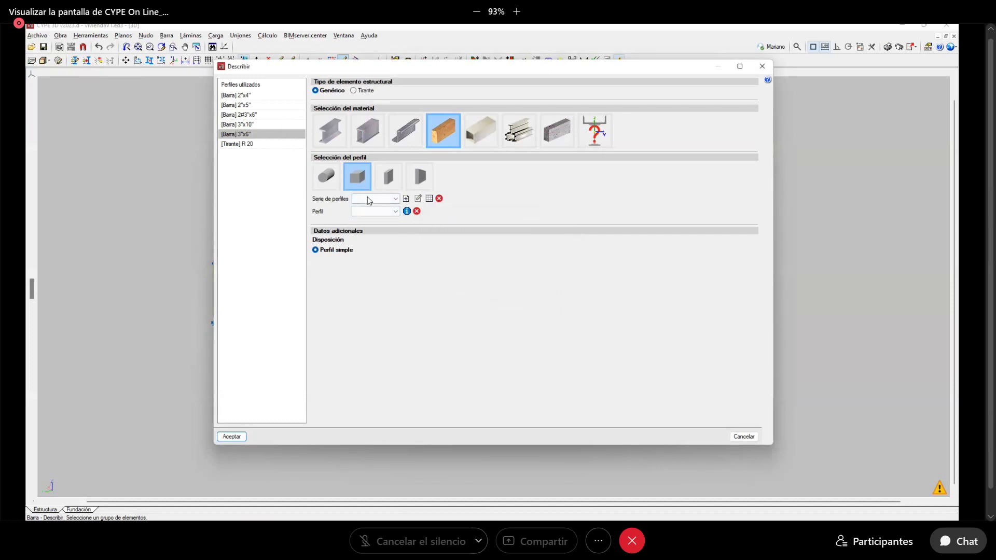
Import the predefined Maciza, DUO/TRIO and Laminada profile series for square timber sections
click(429, 199)
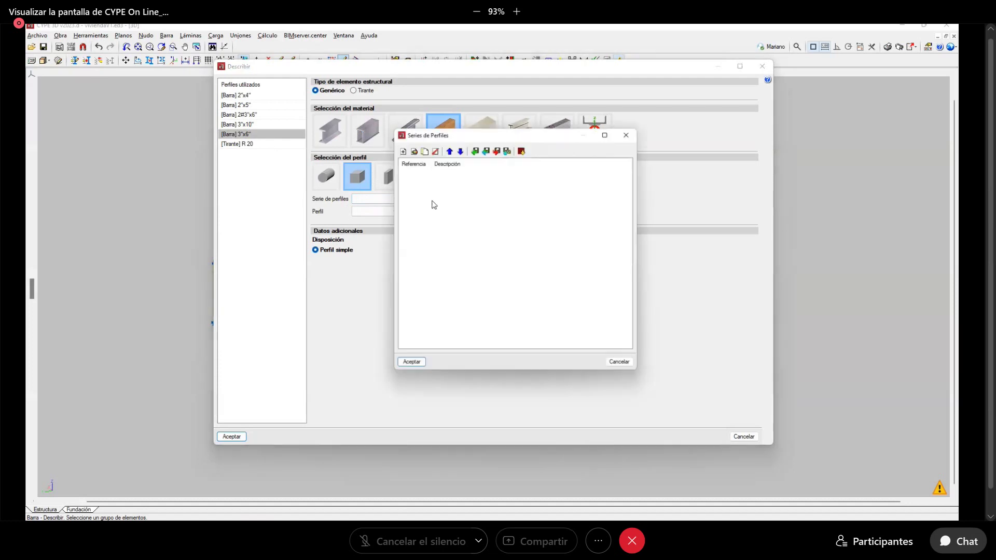
click(523, 148)
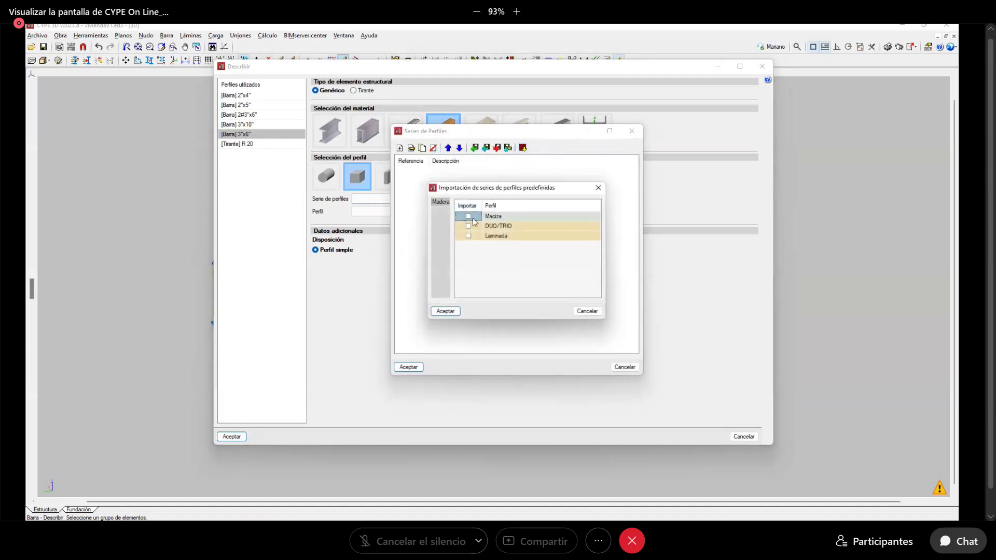
click(468, 216)
click(468, 226)
click(469, 236)
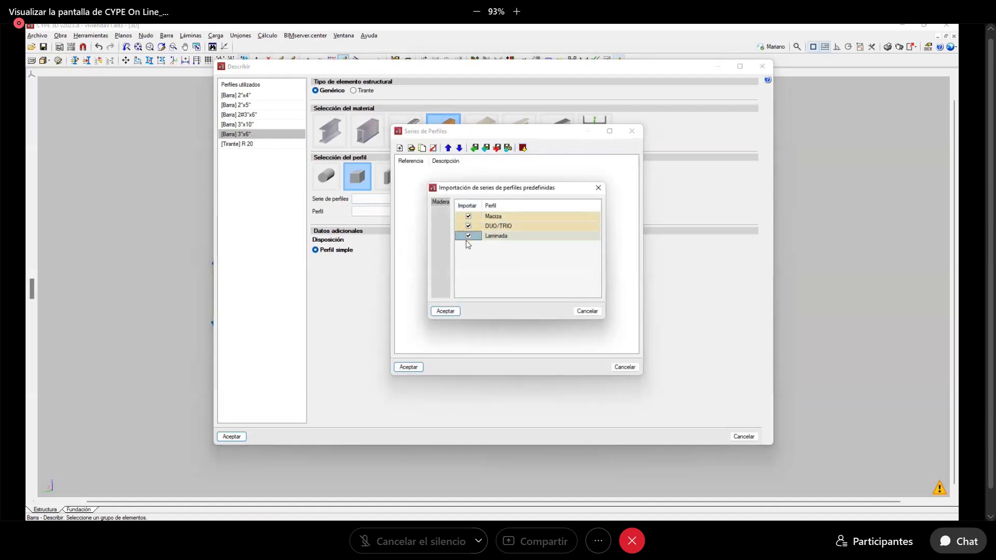
click(446, 311)
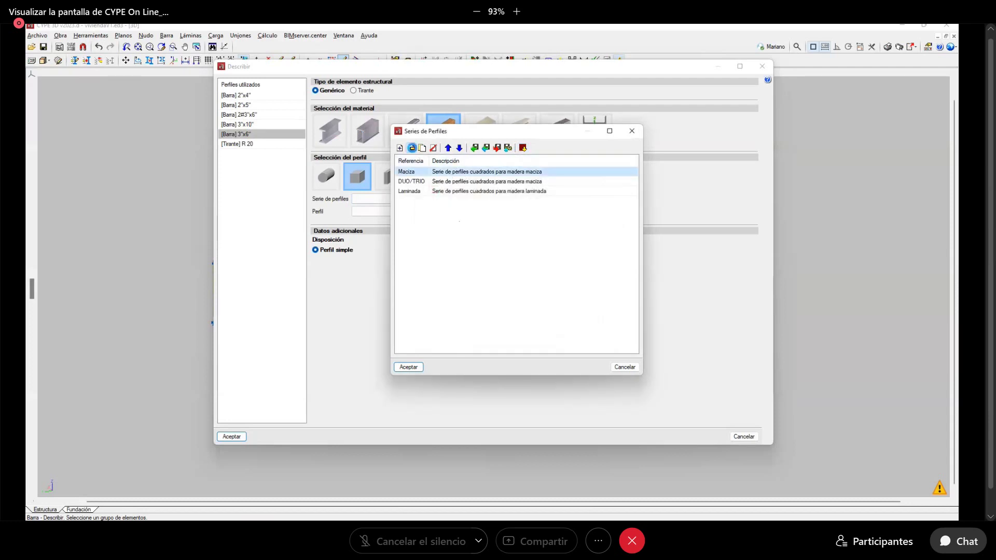
Look through the profiles of the Maciza square series, and discard the series import
click(411, 148)
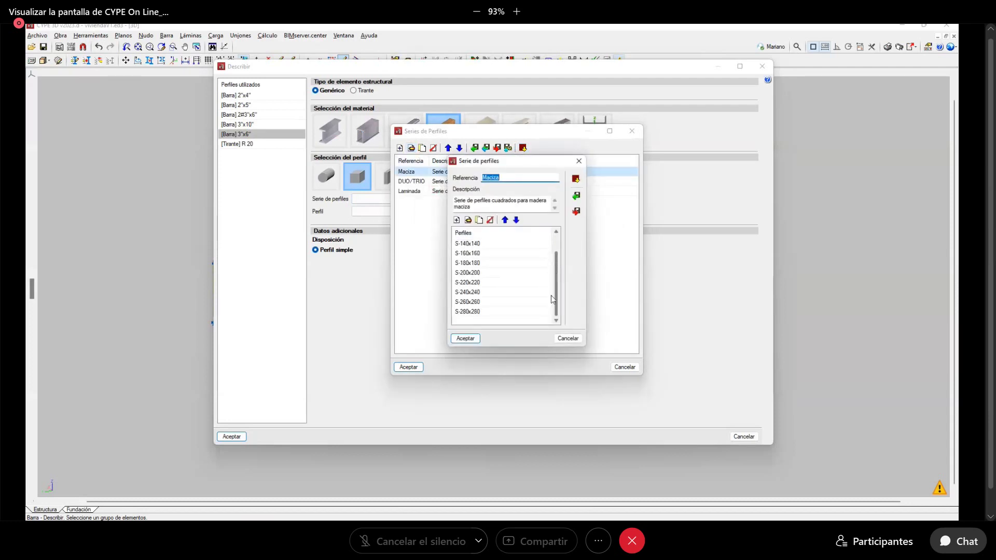
click(568, 338)
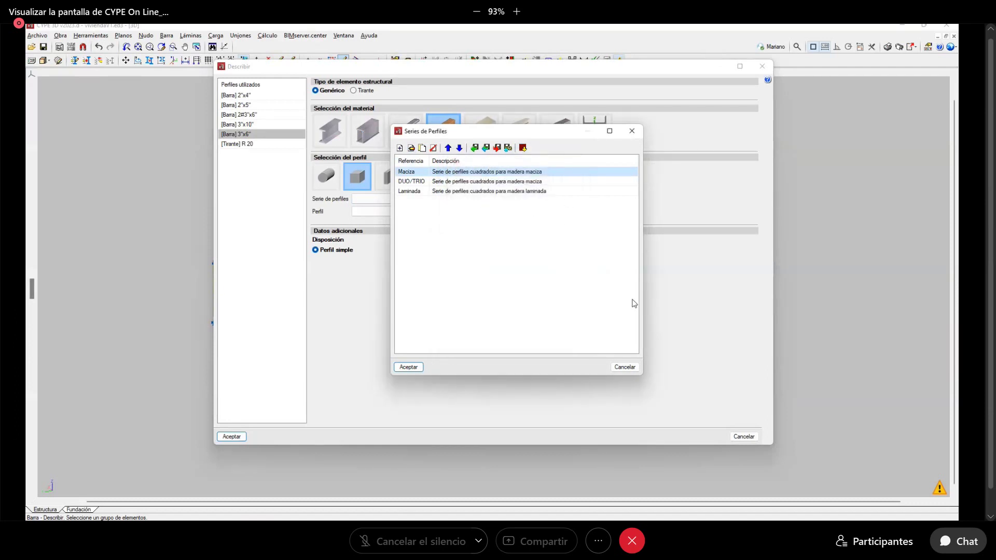
click(626, 367)
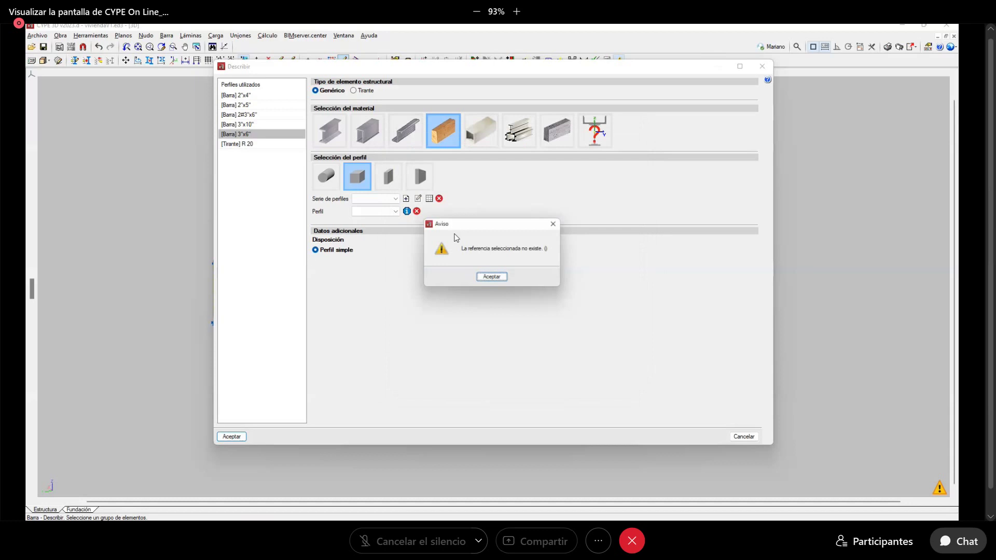
click(494, 280)
Check the rectangular and variable-height rectangular timber section options, and leave the bar description without applying changes
click(387, 176)
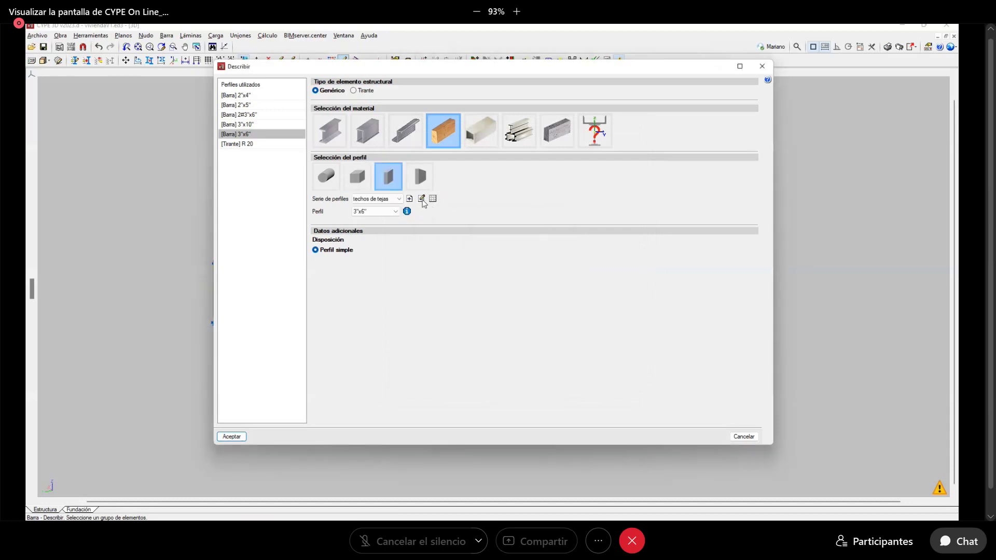
click(416, 183)
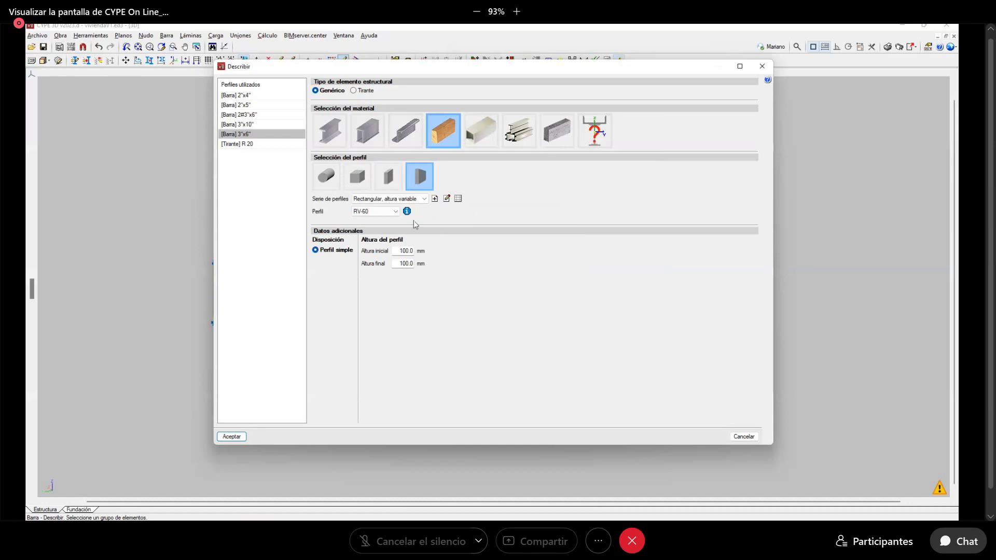
click(743, 437)
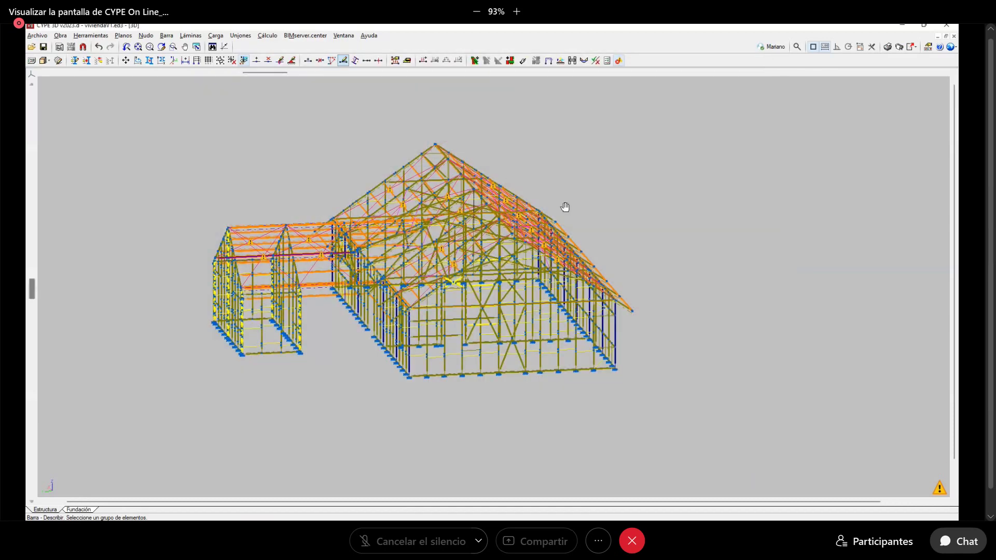
Review the timber design codes available in the general data, trying NBR 7190, and leave without applying a change
mouse_move(512, 249)
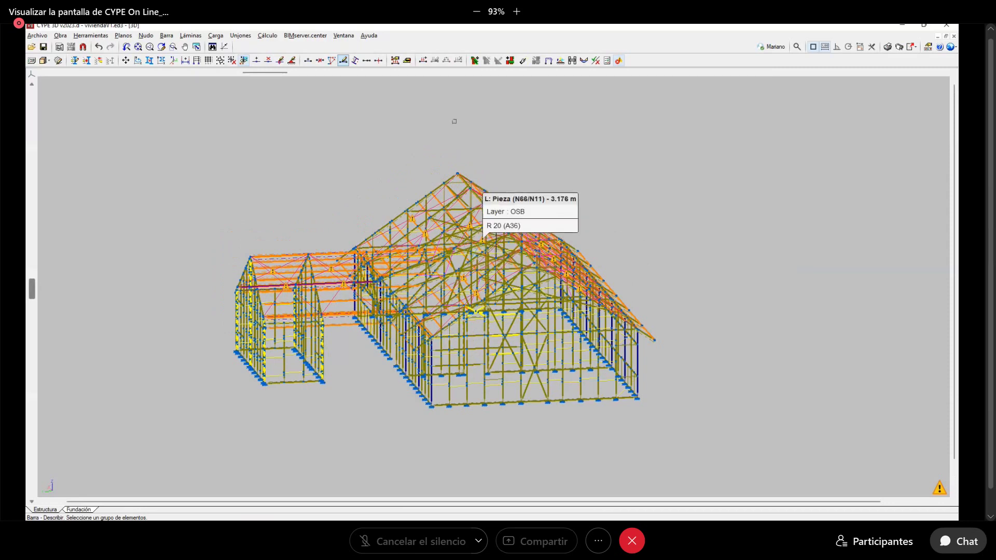
click(31, 60)
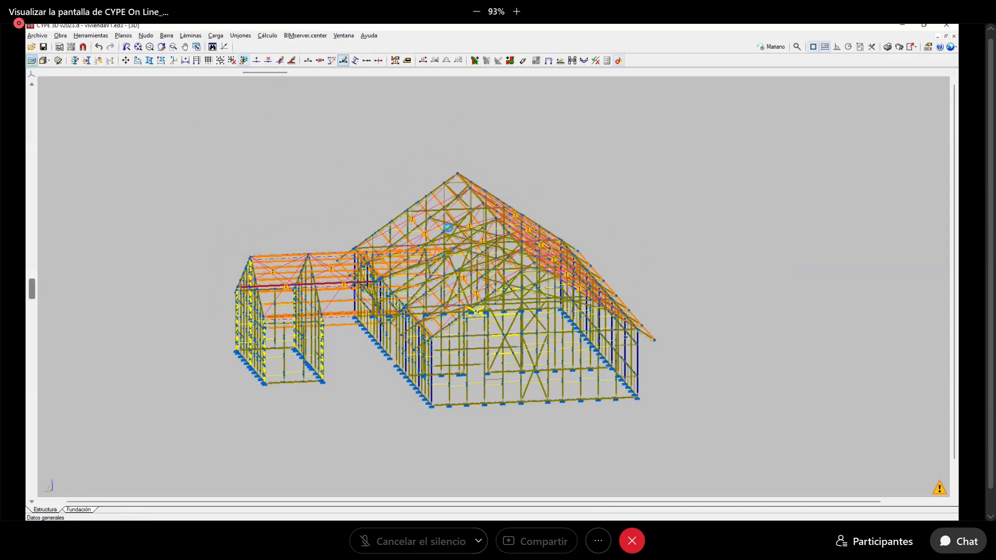
click(537, 174)
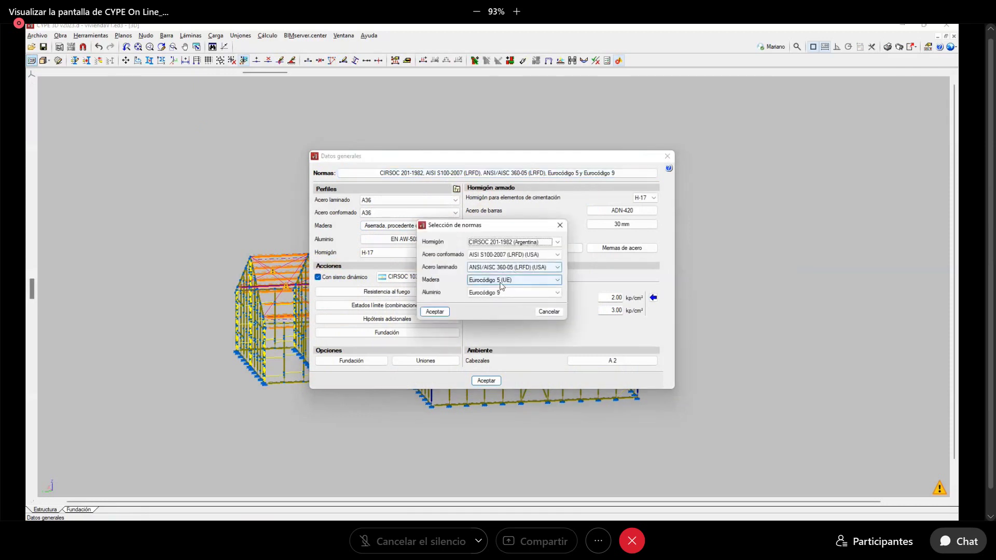
click(514, 281)
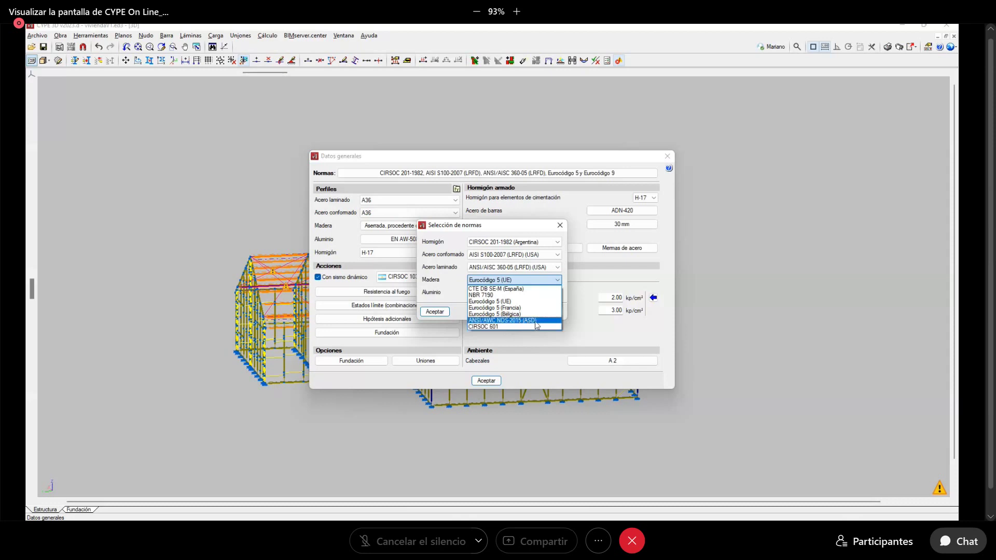
click(486, 294)
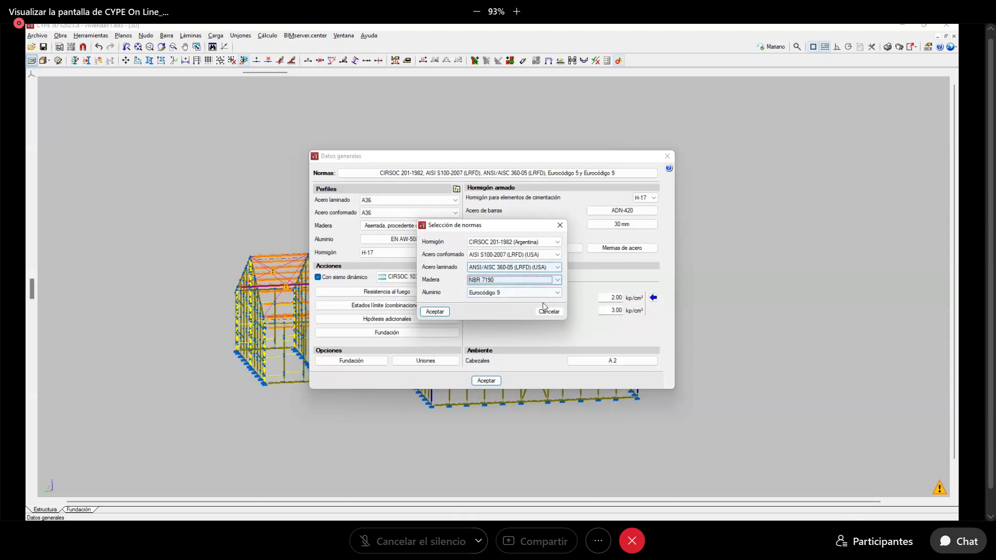
click(514, 280)
click(508, 295)
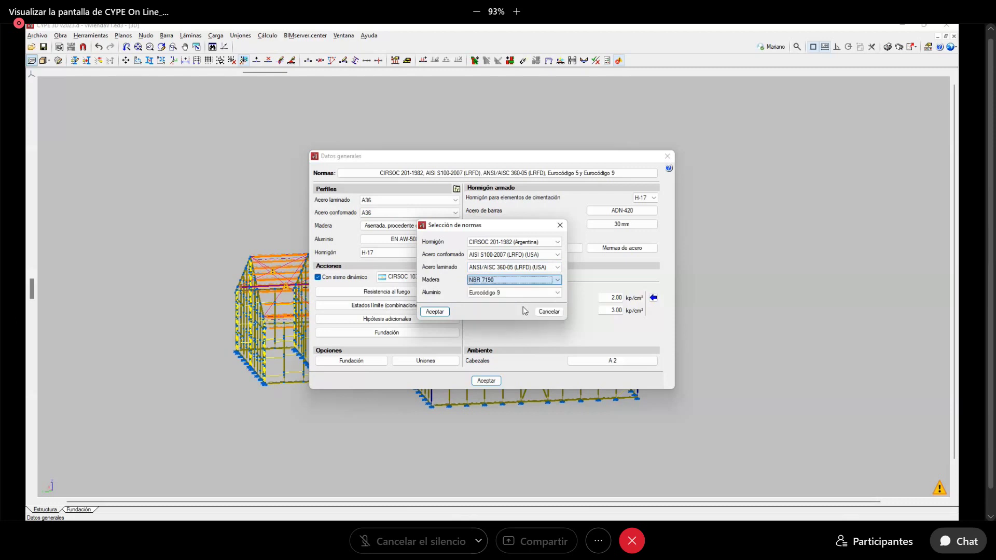
click(521, 280)
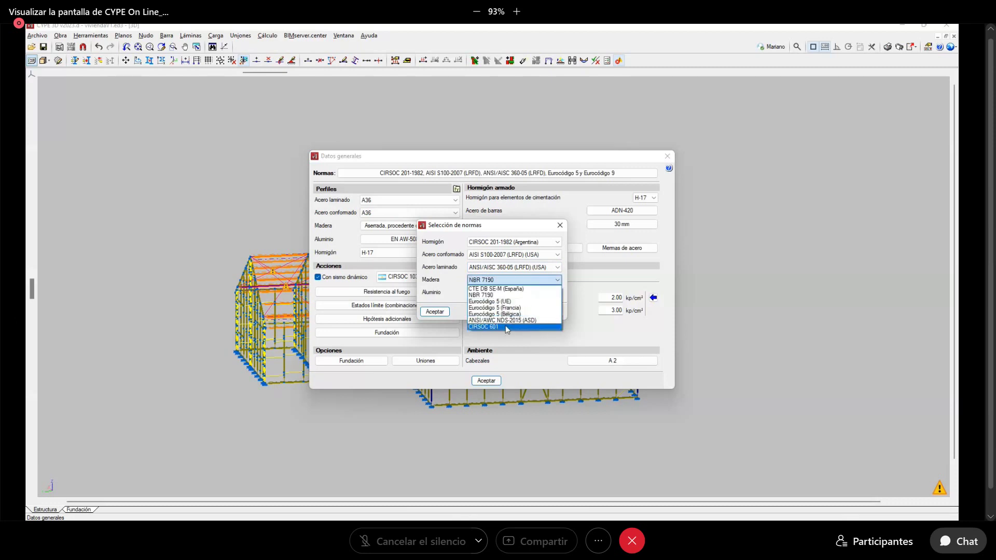
click(508, 320)
click(544, 311)
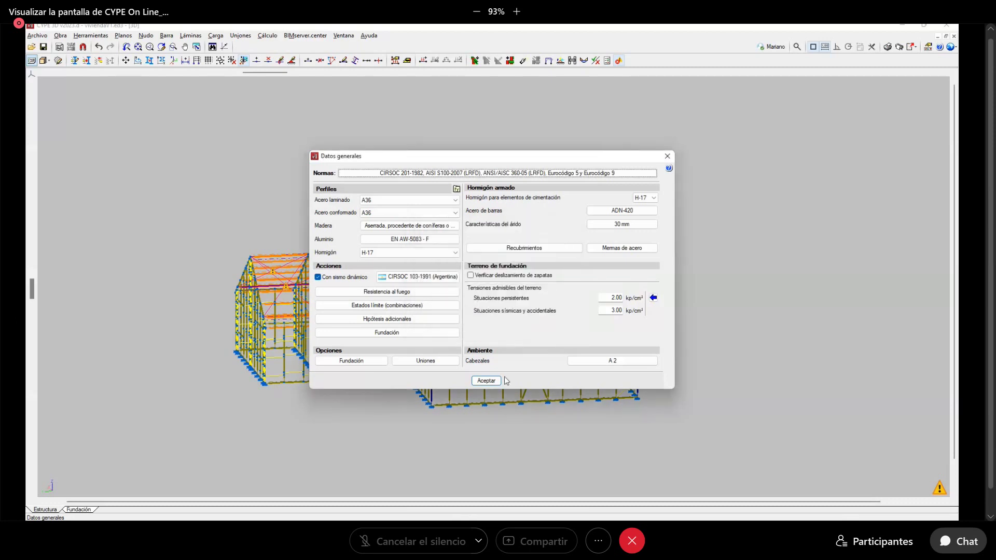
click(667, 156)
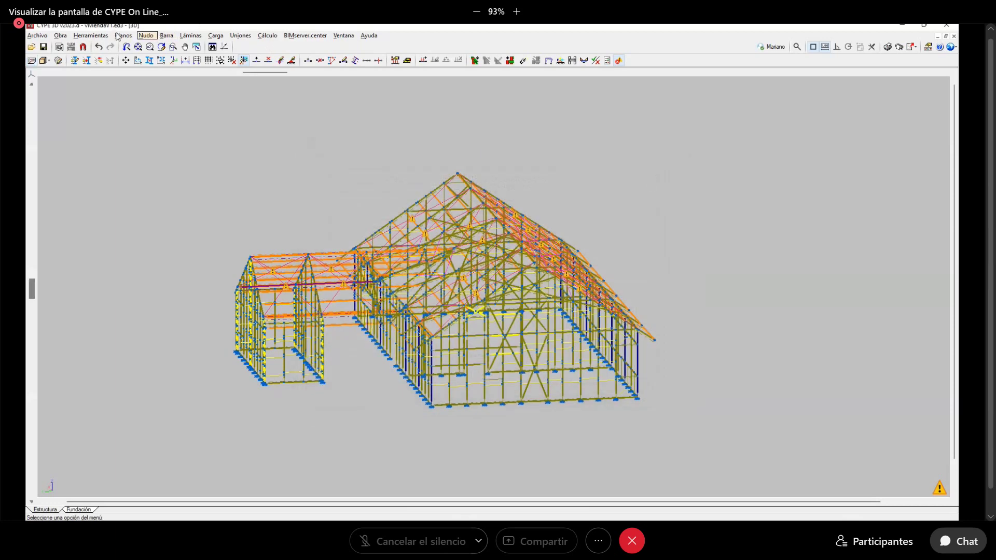
Examine the bar-specific timber type and strength class options in the material description of a bar, and cancel
click(167, 36)
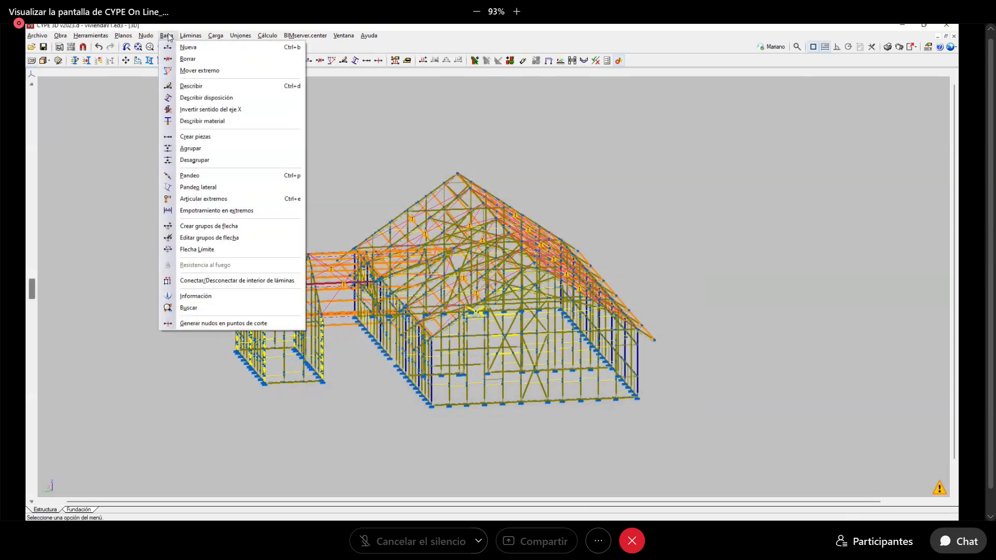
click(208, 121)
click(329, 257)
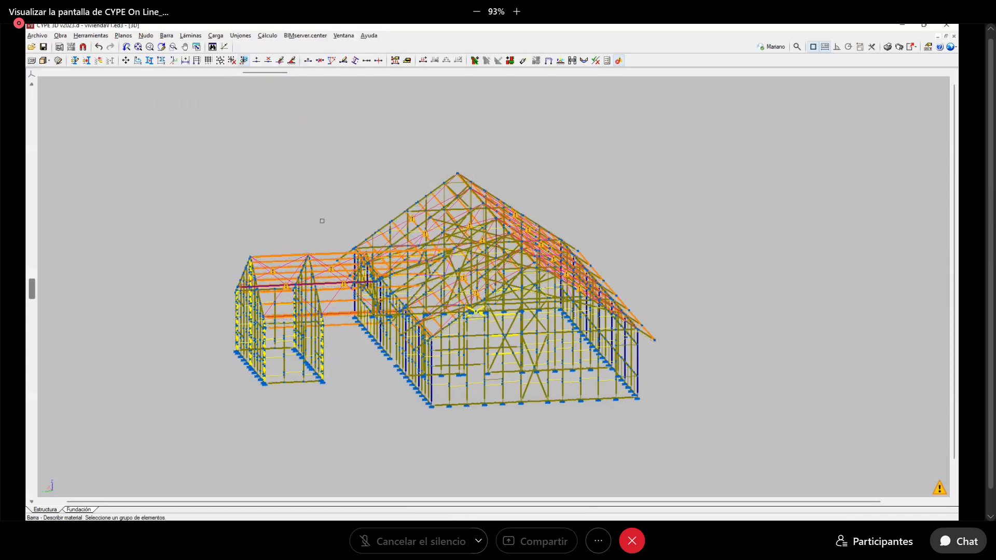
right_click(342, 224)
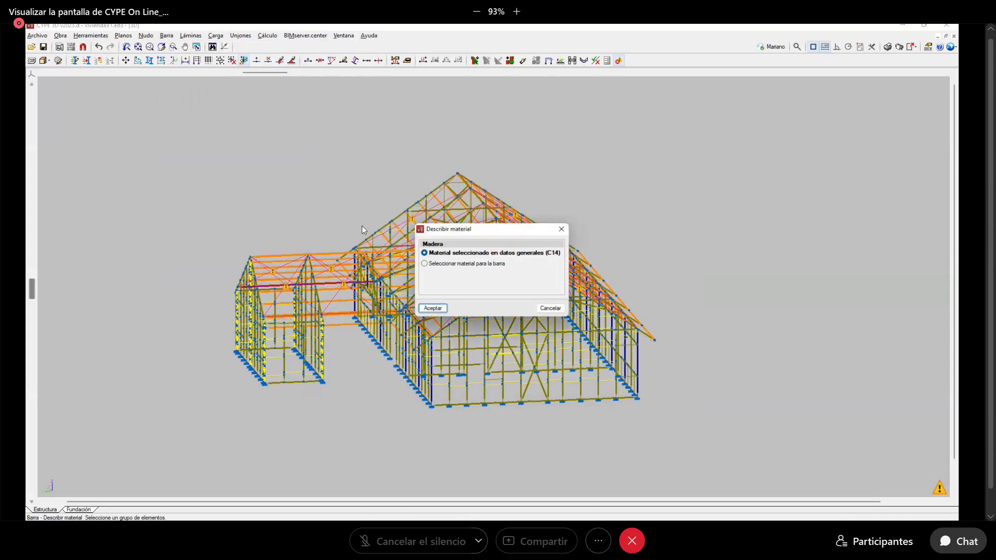
click(452, 265)
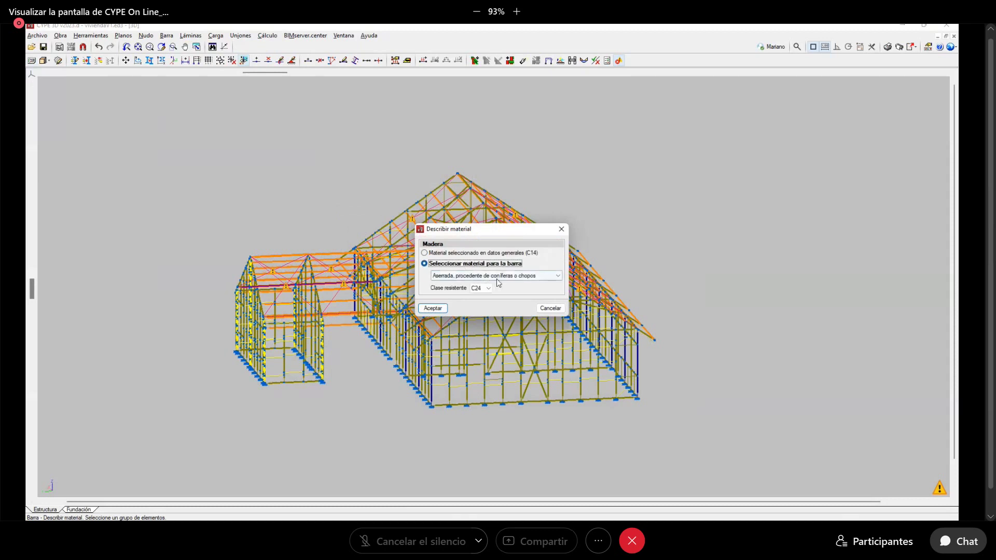
click(498, 276)
click(498, 284)
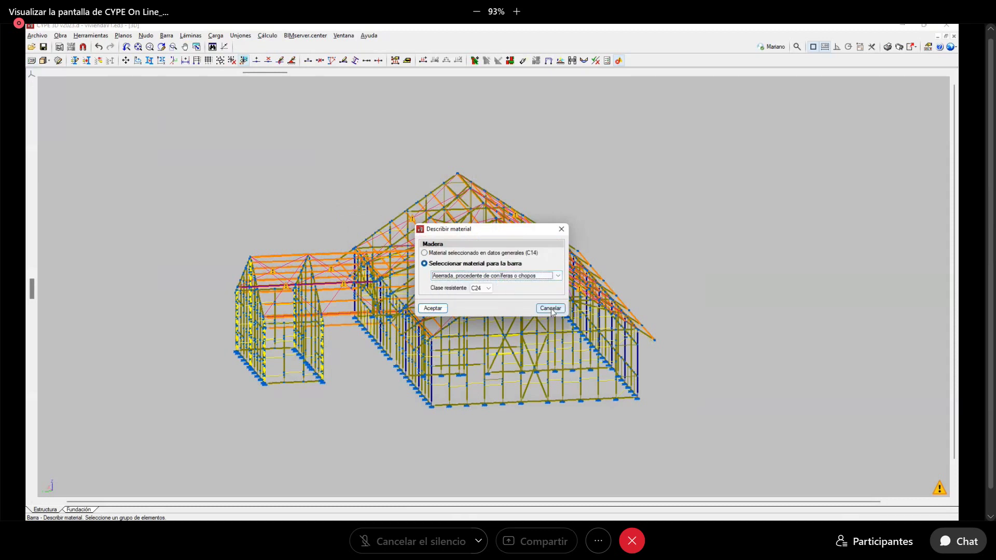
click(551, 308)
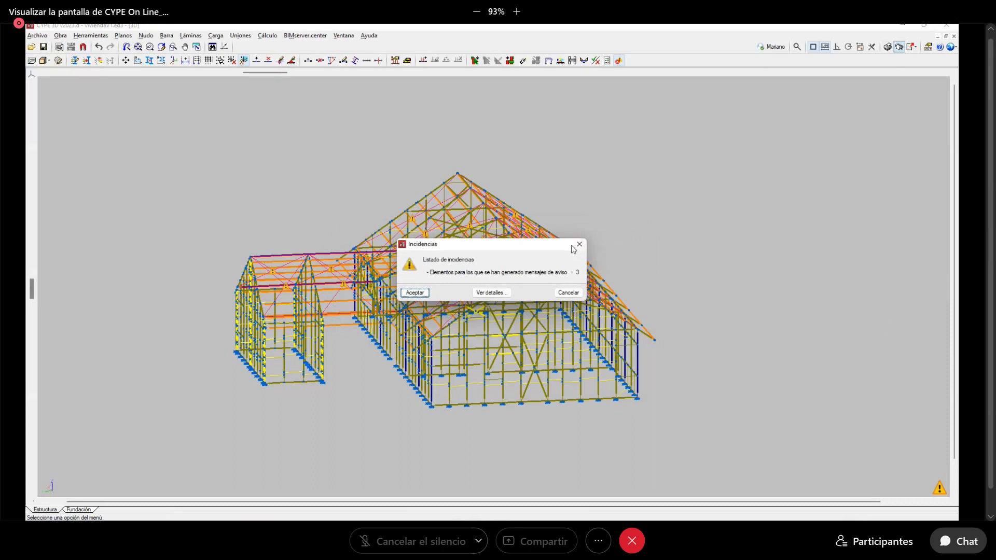
Accept the incidents notice, check the Estructura 3D drawings in the drawing selection, and close it
click(415, 294)
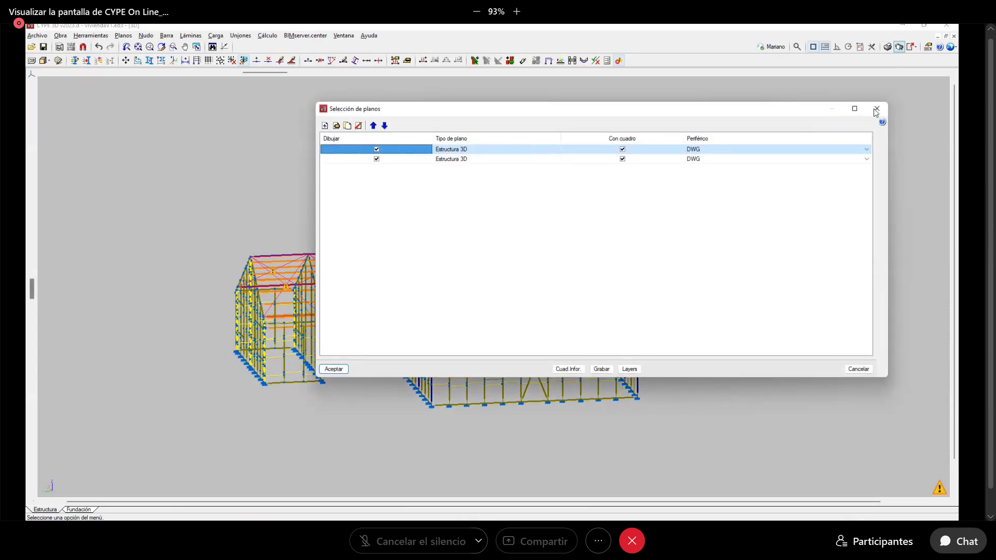
click(876, 109)
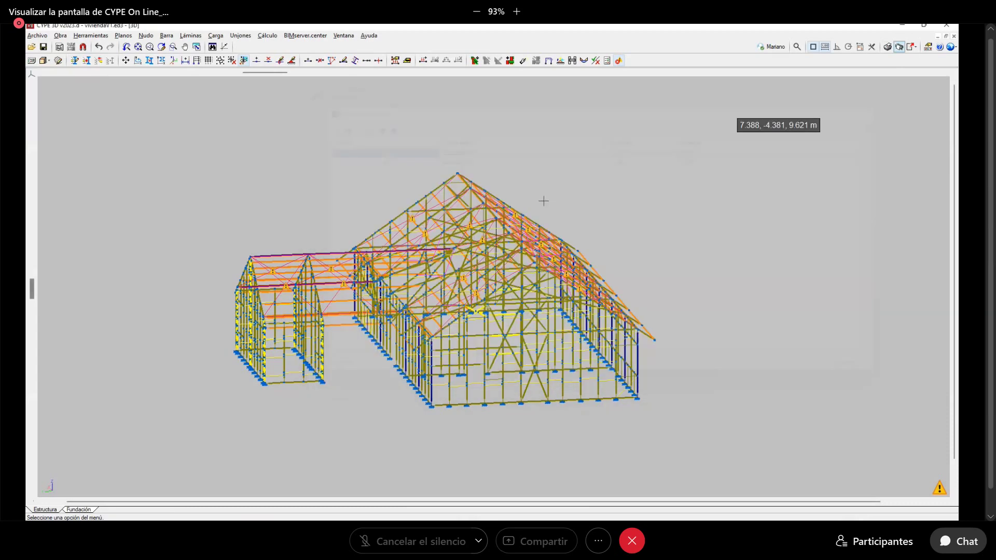
Open the loads assigned to the side annex's sloping roof panel for editing and examine its uniform snow, wind and self-weight loads
scroll(474, 245, up, 3)
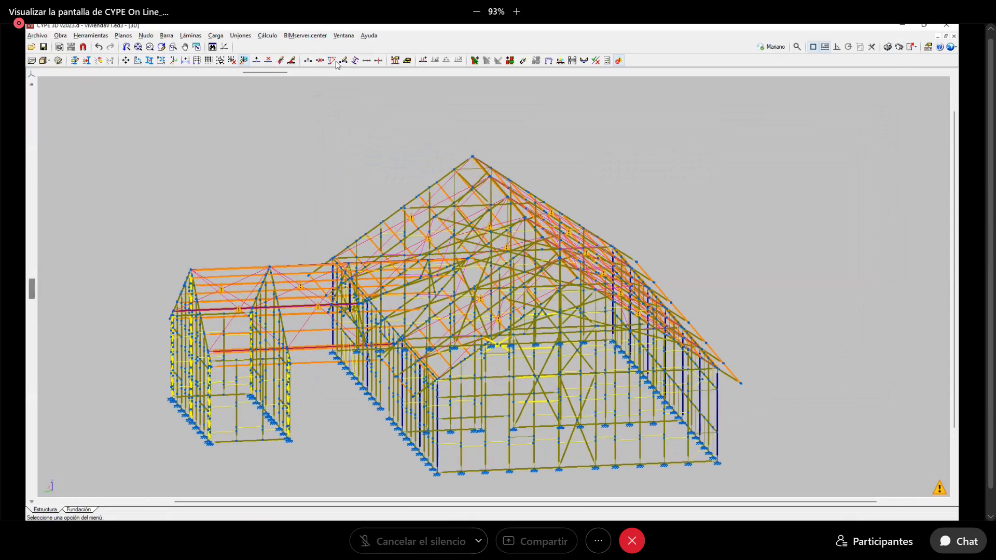
click(346, 36)
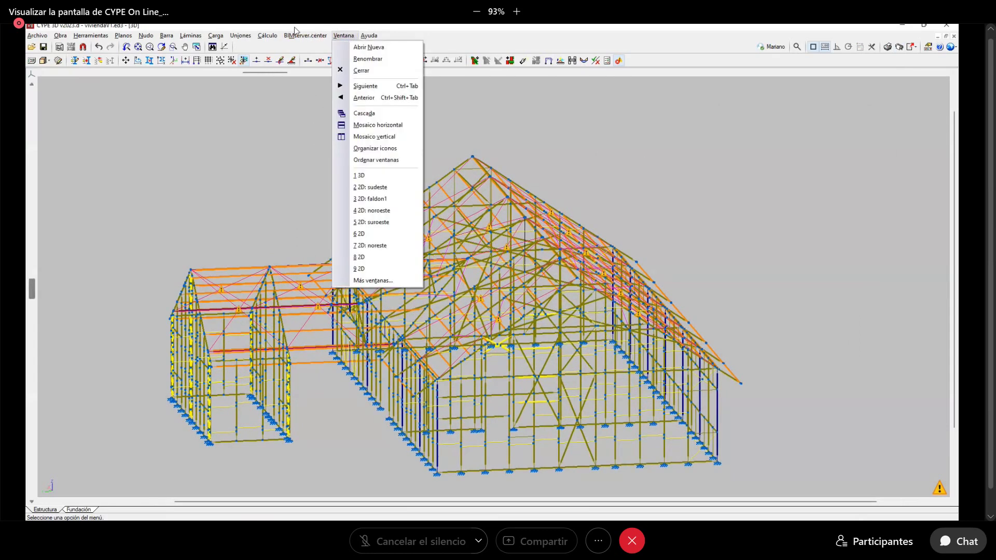
mouse_move(215, 35)
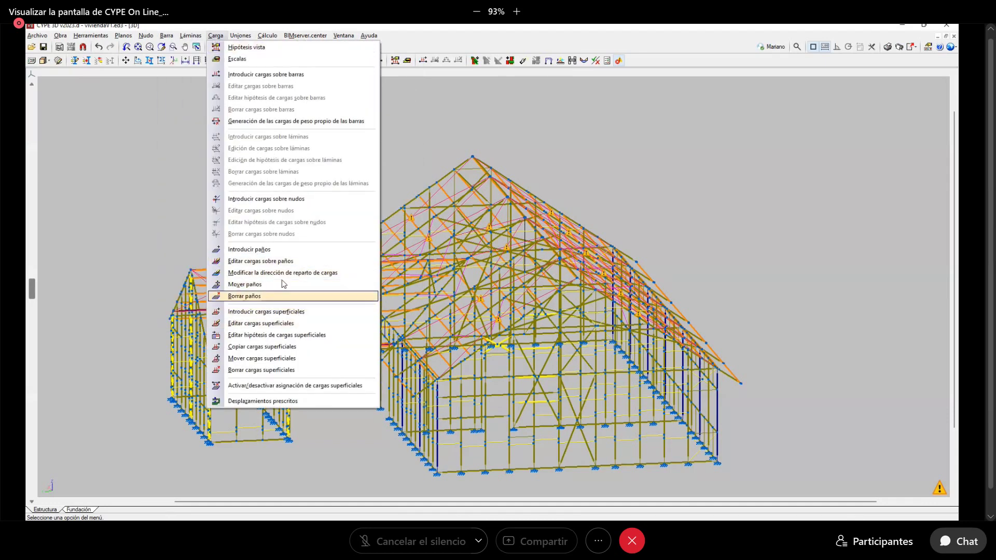
click(262, 261)
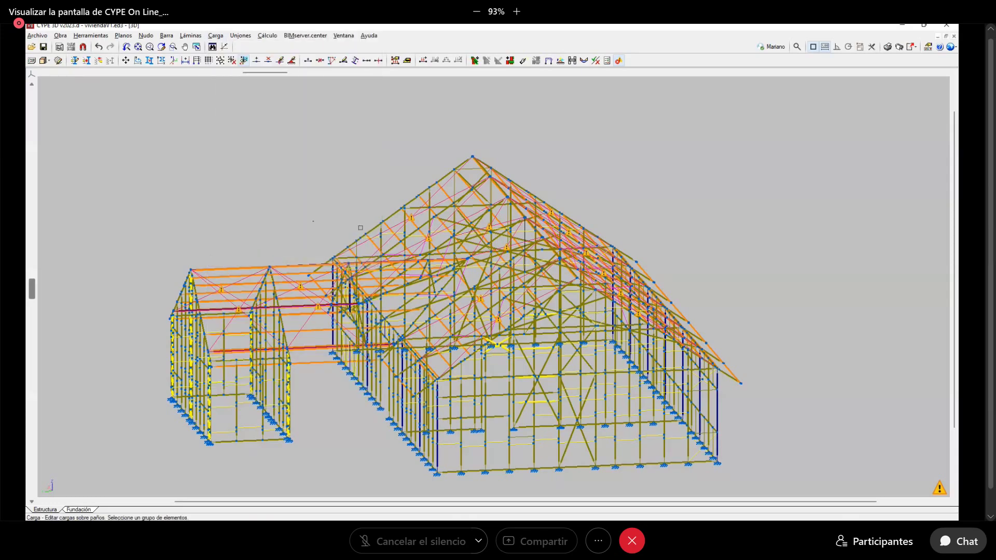
shift+middle_drag(360, 228, 404, 308)
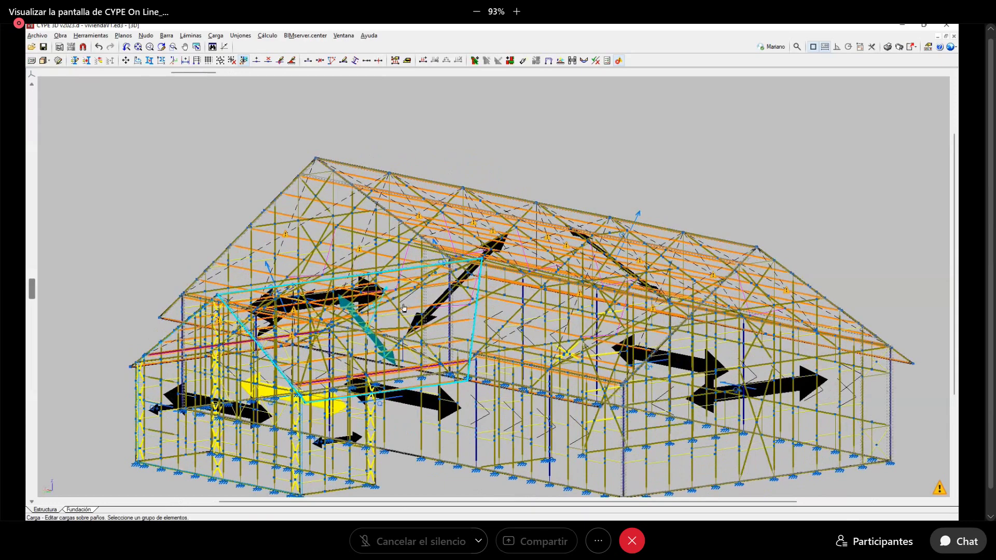
scroll(404, 309, down, 2)
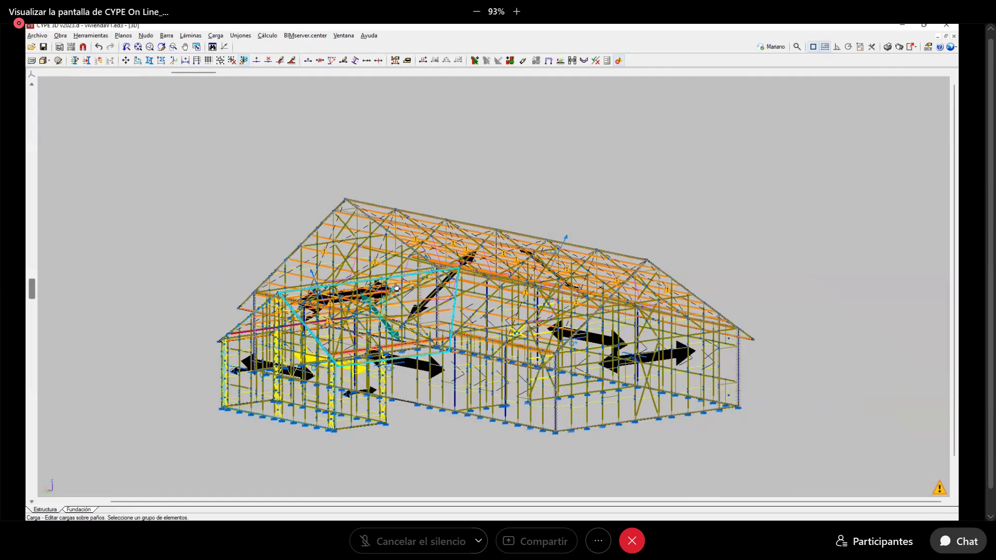
click(386, 310)
right_click(387, 309)
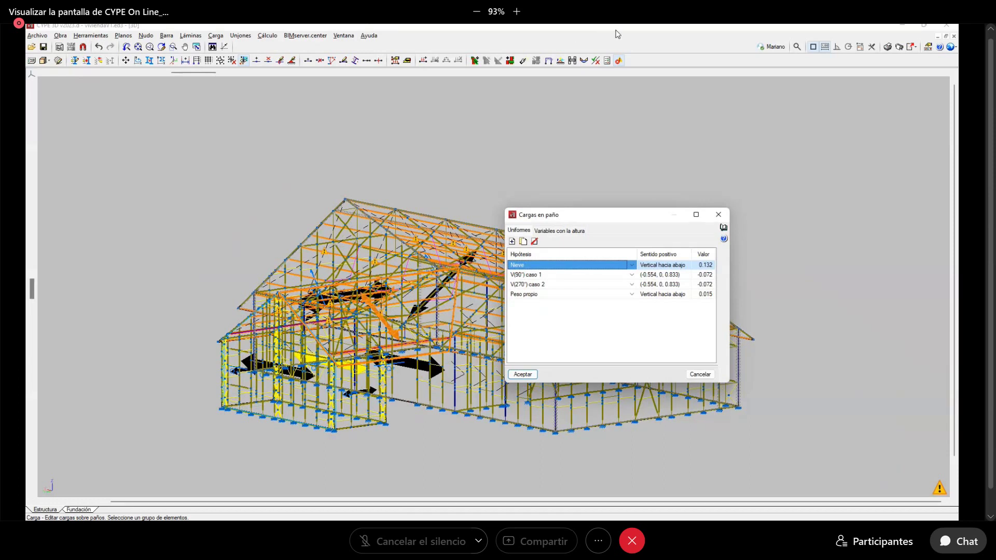
click(371, 306)
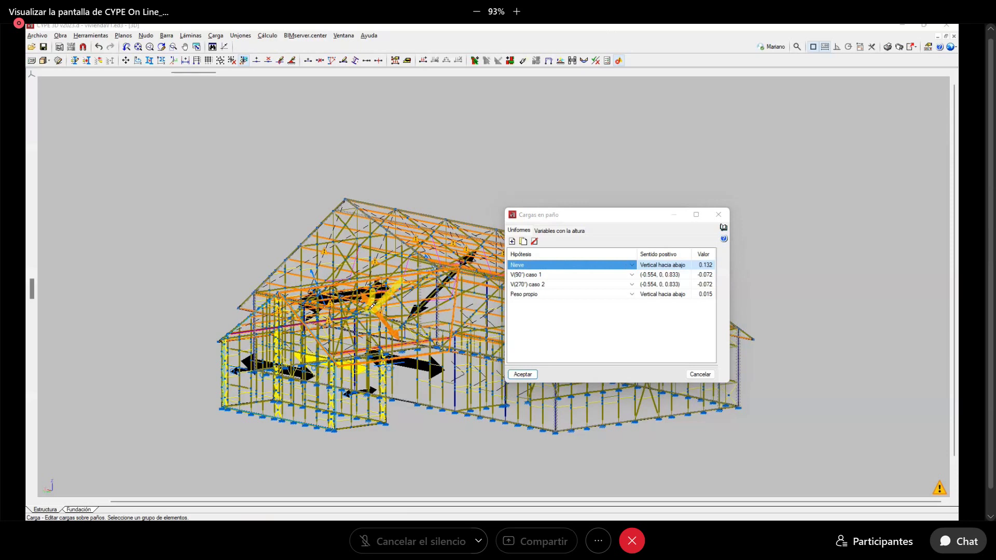